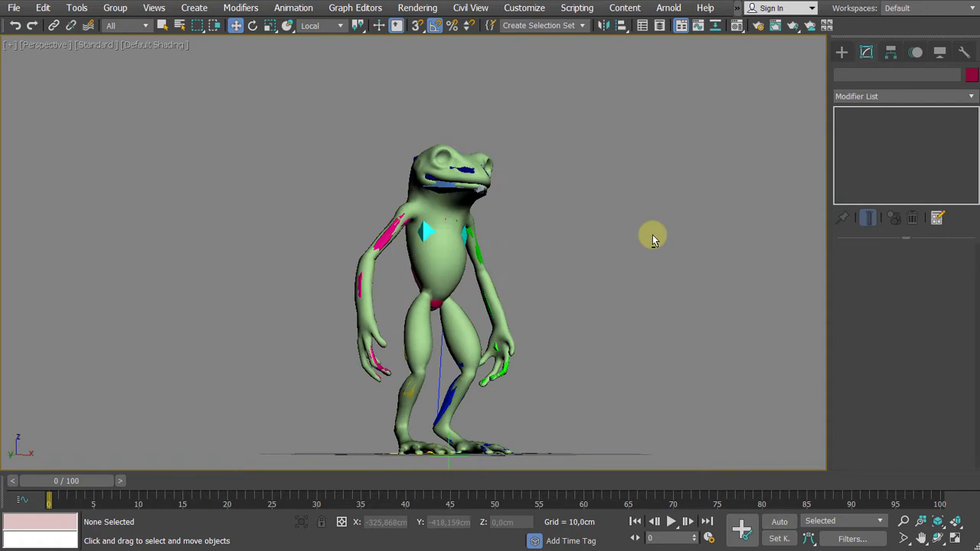
# Toggle the display of the shapes off and on, and hide the geometry to reveal the frog's rig bones.
pyautogui.moveTo(653, 234)
pyautogui.keyDown('alt'); pyautogui.mouseDown(button='middle')
pyautogui.moveTo(641, 268)
pyautogui.moveTo(647, 252)
pyautogui.mouseUp(button='middle'); pyautogui.keyUp('alt')
pyautogui.scroll(5, 641, 252)
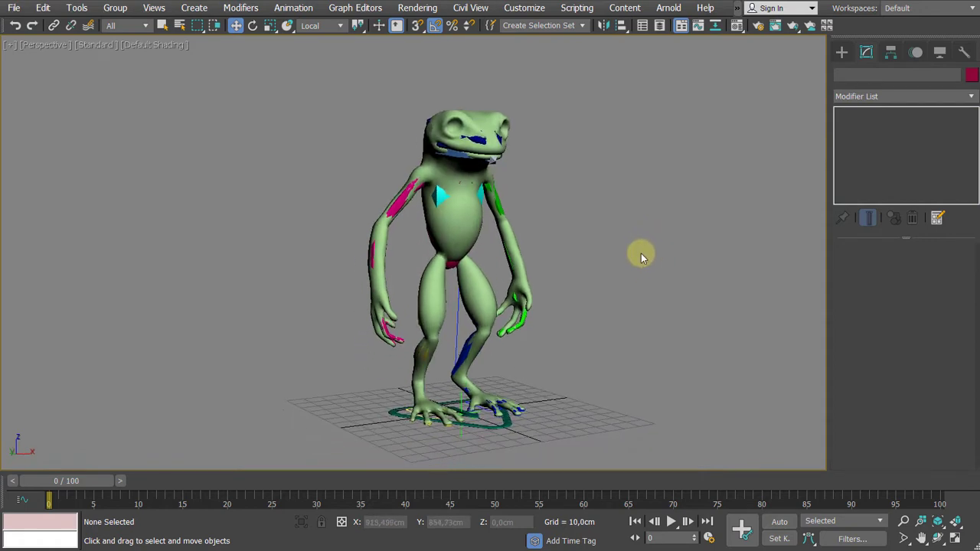
pyautogui.scroll(-5, 641, 252)
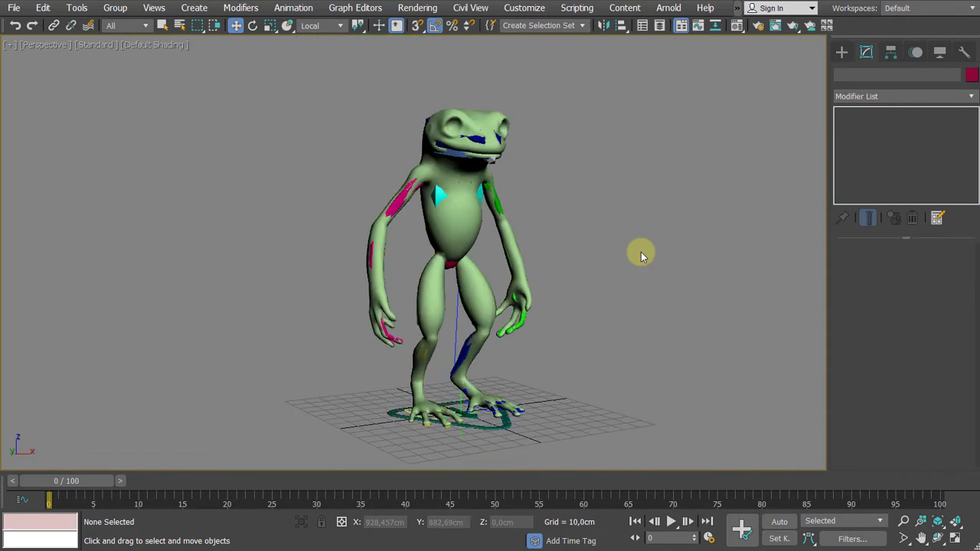
pyautogui.hotkey('shift', 's')
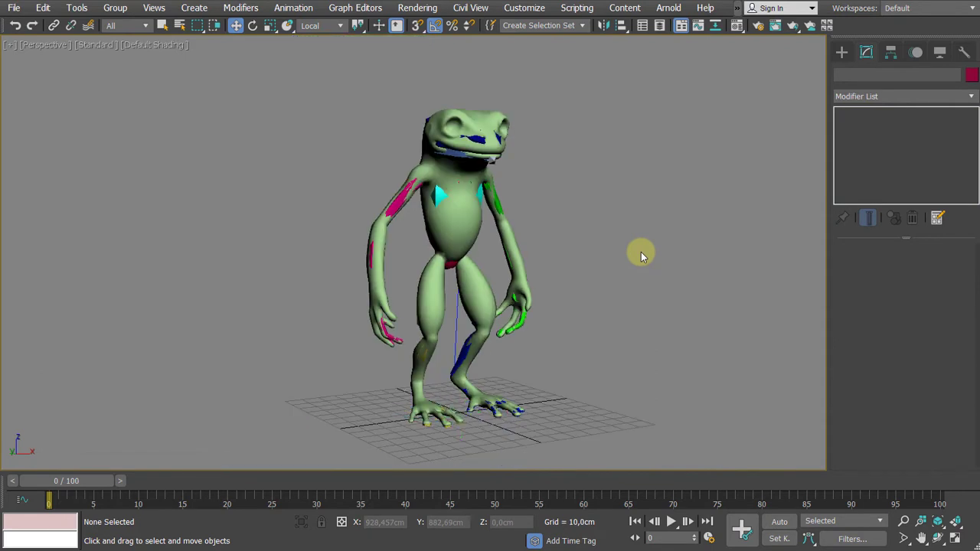
pyautogui.hotkey('shift', 's')
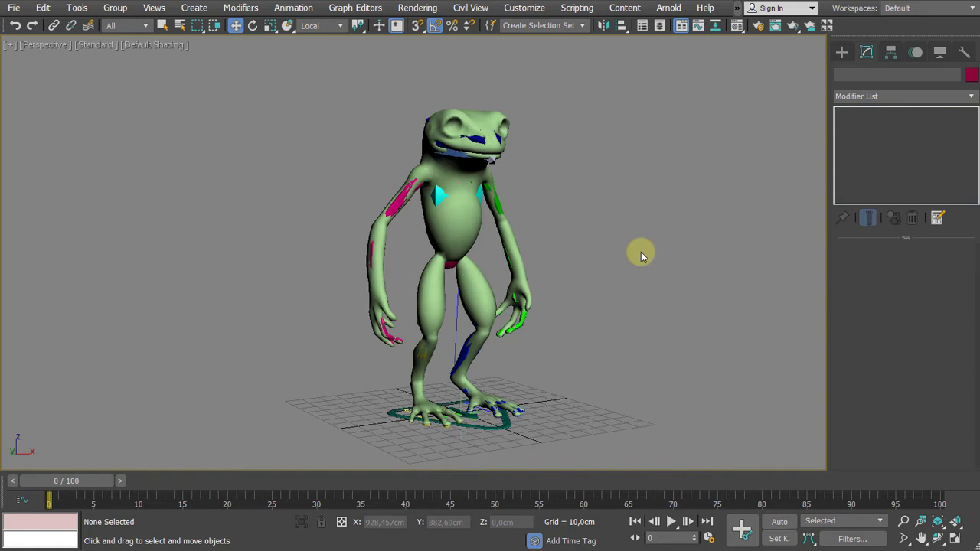
pyautogui.hotkey('shift', 'g')
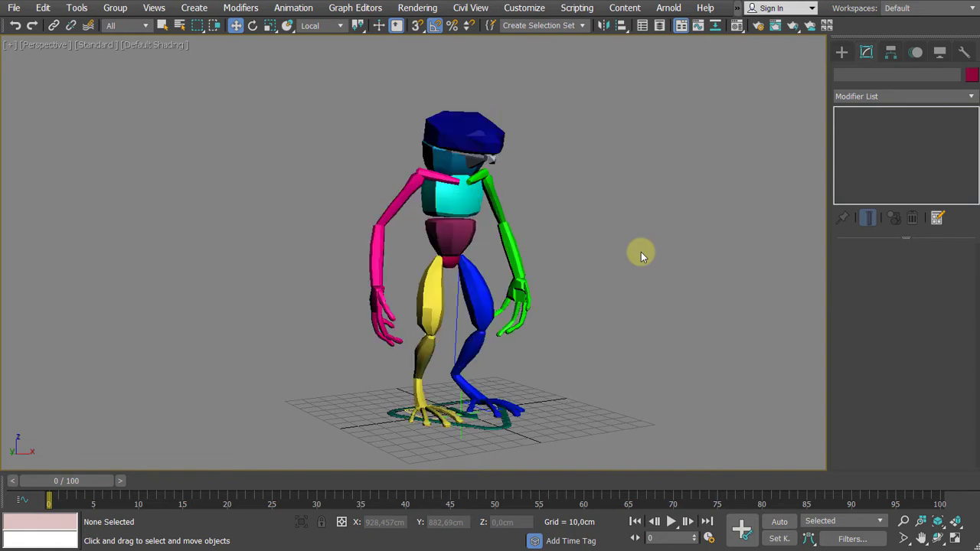
# Examine the frog's rig bones from several angles, from the legs and hands up to the torso and head.
pyautogui.keyDown('alt'); pyautogui.moveTo(641, 256); pyautogui.dragTo(742, 175, button='middle'); pyautogui.keyUp('alt')
pyautogui.scroll(5, 640, 265)
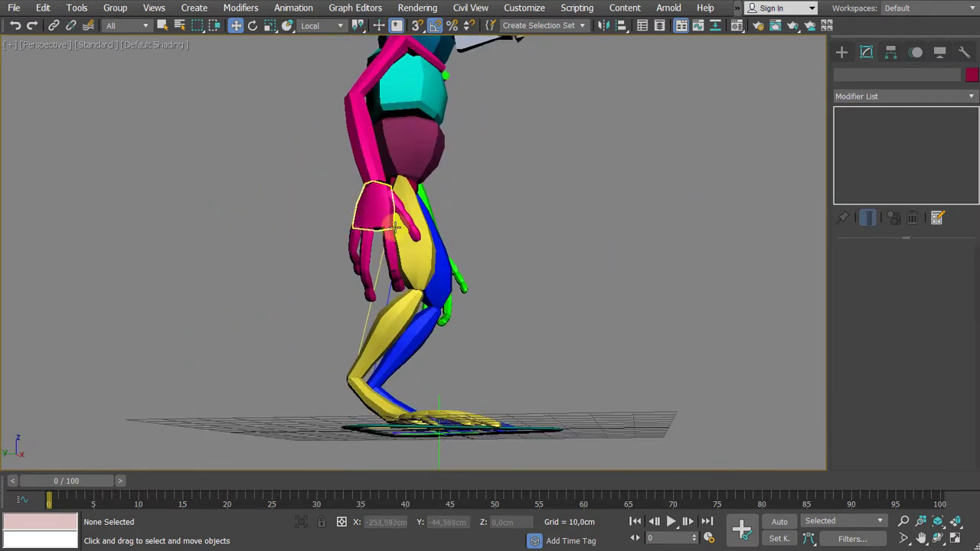
pyautogui.keyDown('alt'); pyautogui.moveTo(711, 229); pyautogui.dragTo(638, 344, button='middle'); pyautogui.keyUp('alt')
pyautogui.moveTo(667, 284); pyautogui.dragTo(604, 284, button='middle')
pyautogui.scroll(4, 650, 313)
pyautogui.scroll(-4, 601, 291)
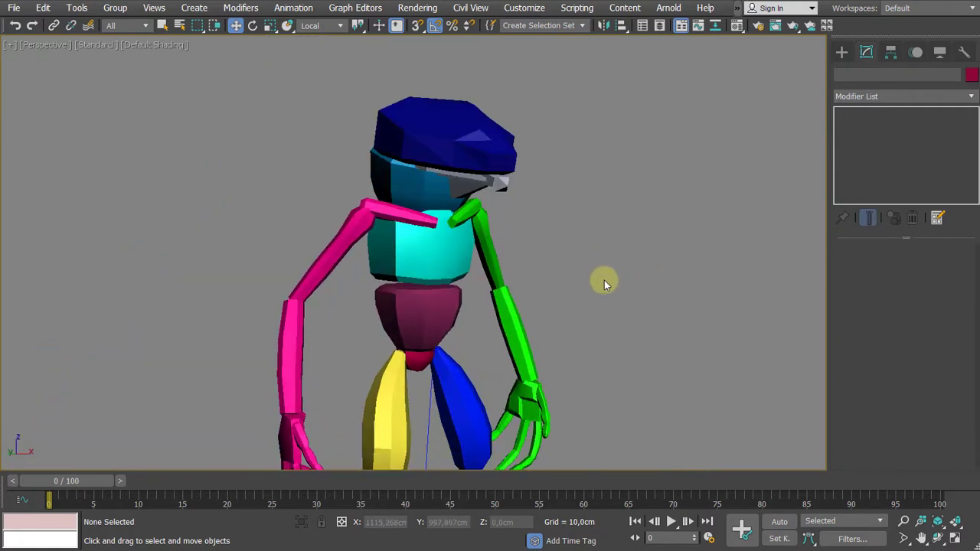
pyautogui.scroll(-4, 605, 284)
pyautogui.moveTo(620, 245)
pyautogui.keyDown('alt'); pyautogui.mouseDown(button='middle')
pyautogui.moveTo(623, 258)
pyautogui.moveTo(621, 232)
pyautogui.moveTo(618, 259)
pyautogui.mouseUp(button='middle'); pyautogui.keyUp('alt')
pyautogui.keyDown('alt'); pyautogui.moveTo(619, 259); pyautogui.dragTo(617, 215, button='middle'); pyautogui.keyUp('alt')
# Select the blue jaw object inside the frog's mouth and inspect it against the head mesh.
pyautogui.scroll(5, 616, 217)
pyautogui.click(262, 229)
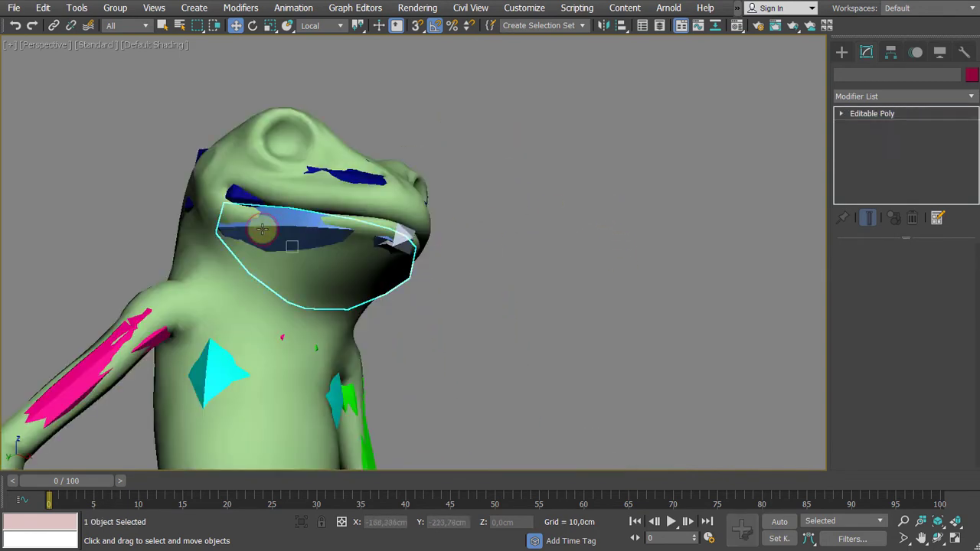
pyautogui.scroll(-4, 584, 230)
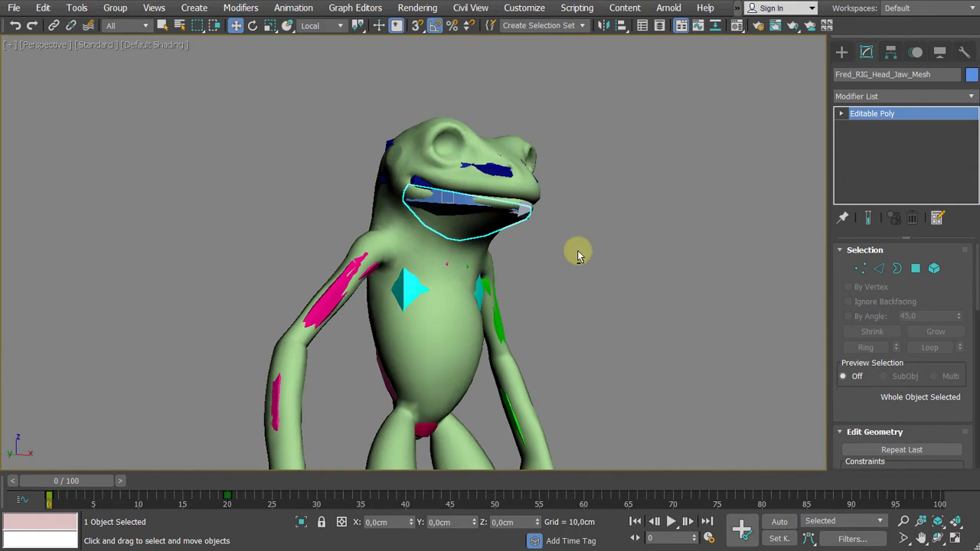
pyautogui.moveTo(600, 248); pyautogui.dragTo(591, 225, button='middle')
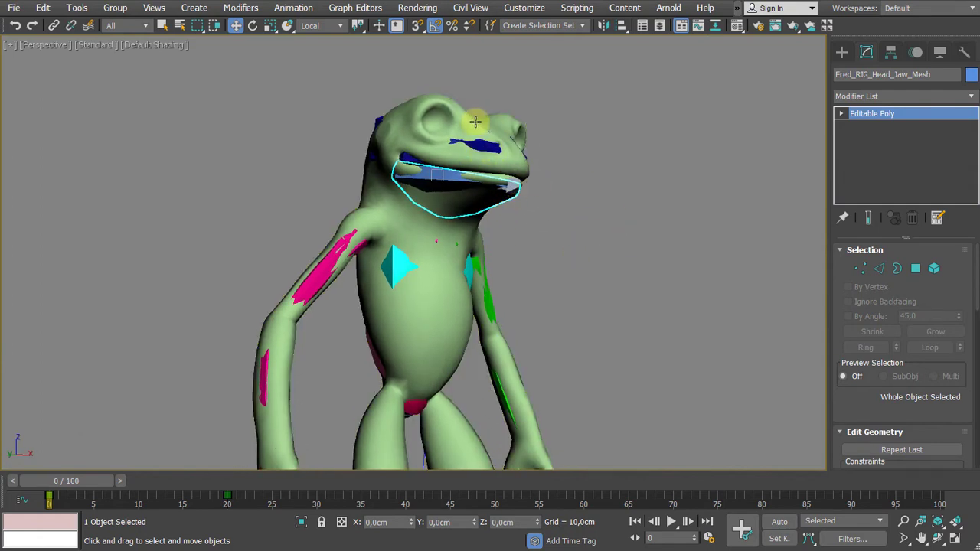
# Select the frog body mesh Fred_Retopo_Low and add a Skin modifier to it.
pyautogui.click(508, 136)
pyautogui.keyDown('alt'); pyautogui.moveTo(612, 197); pyautogui.dragTo(617, 208, button='middle'); pyautogui.keyUp('alt')
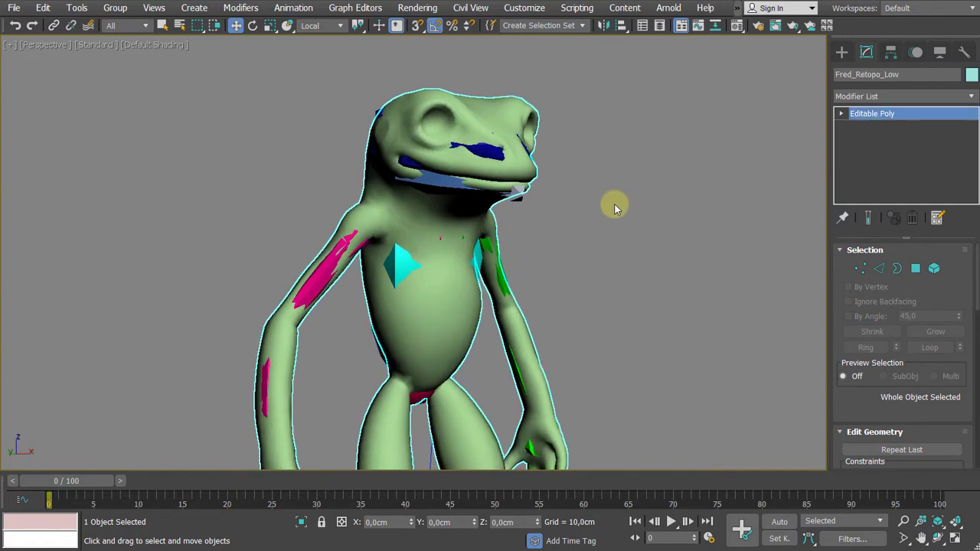
pyautogui.click(899, 97)
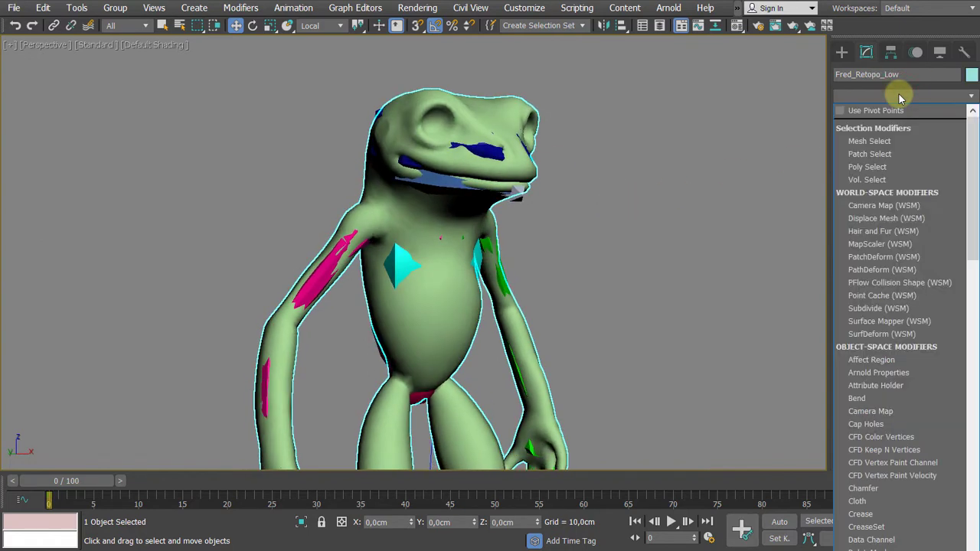
pyautogui.write('se')
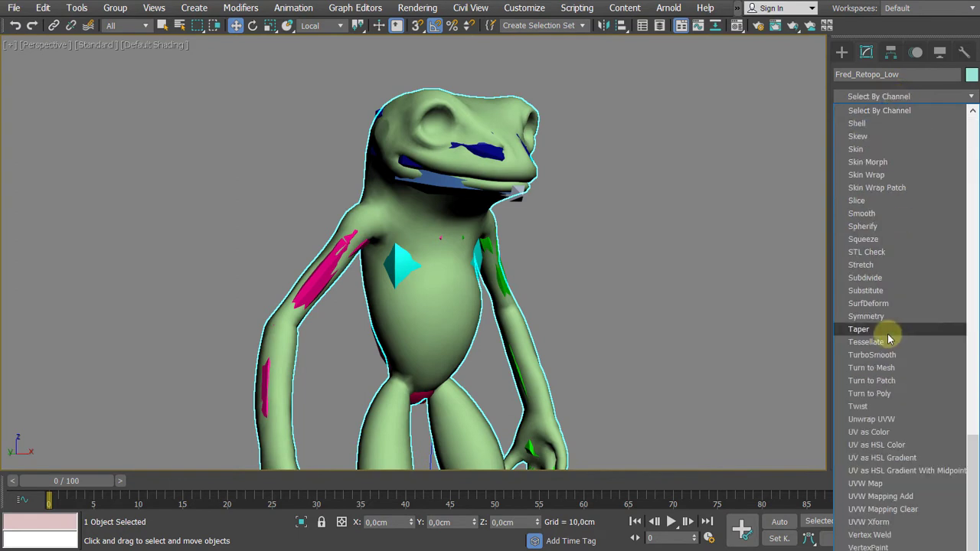
pyautogui.click(876, 150)
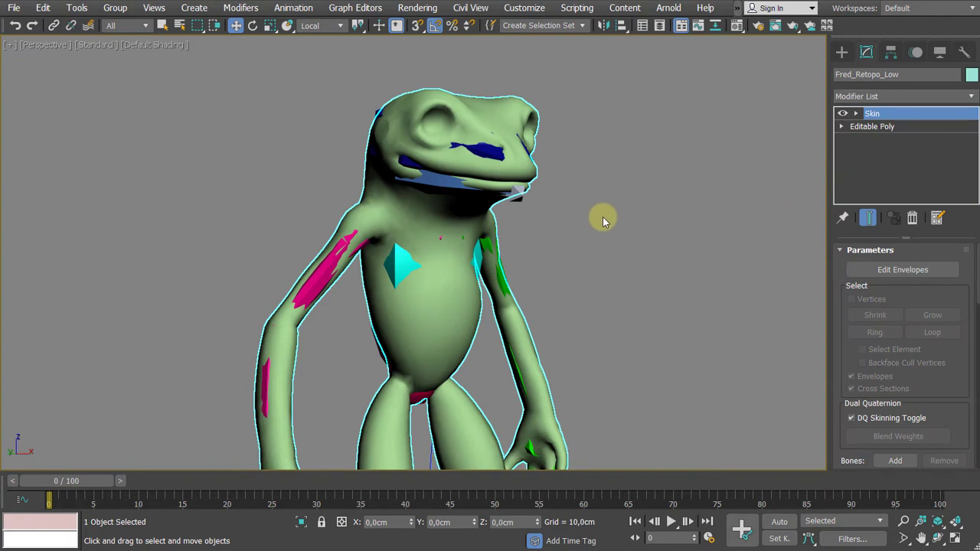
pyautogui.keyDown('alt'); pyautogui.moveTo(603, 221); pyautogui.dragTo(619, 203, button='middle'); pyautogui.keyUp('alt')
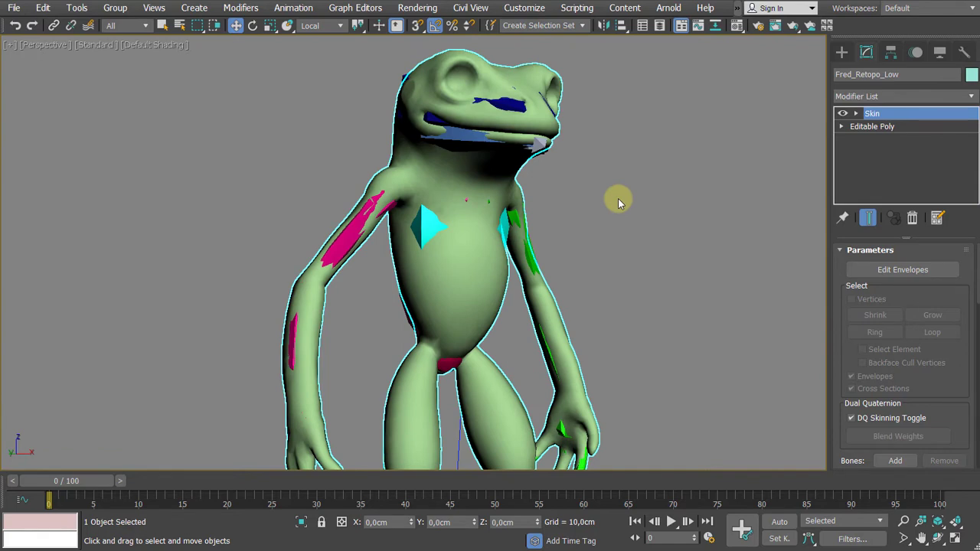
# Start adding bones to the Skin modifier and expand the 0 (default) layer in the bone list.
pyautogui.scroll(-3, 891, 289)
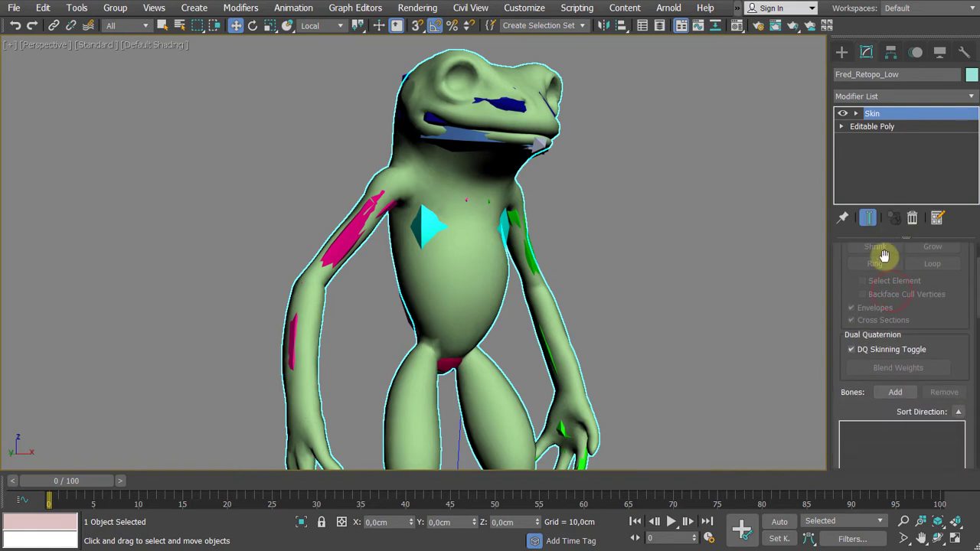
pyautogui.moveTo(679, 324)
pyautogui.mouseDown(button='middle')
pyautogui.moveTo(663, 291)
pyautogui.moveTo(667, 311)
pyautogui.mouseUp(button='middle')
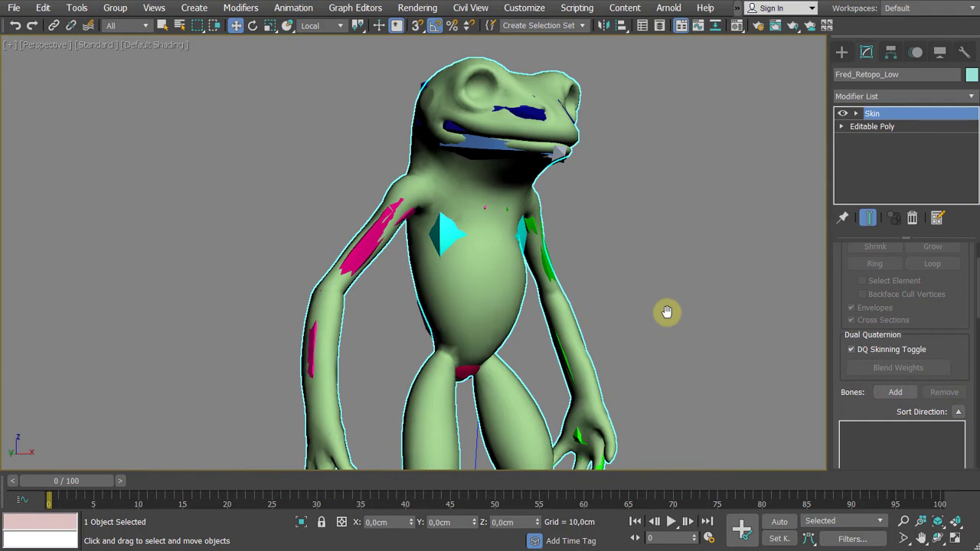
pyautogui.click(895, 392)
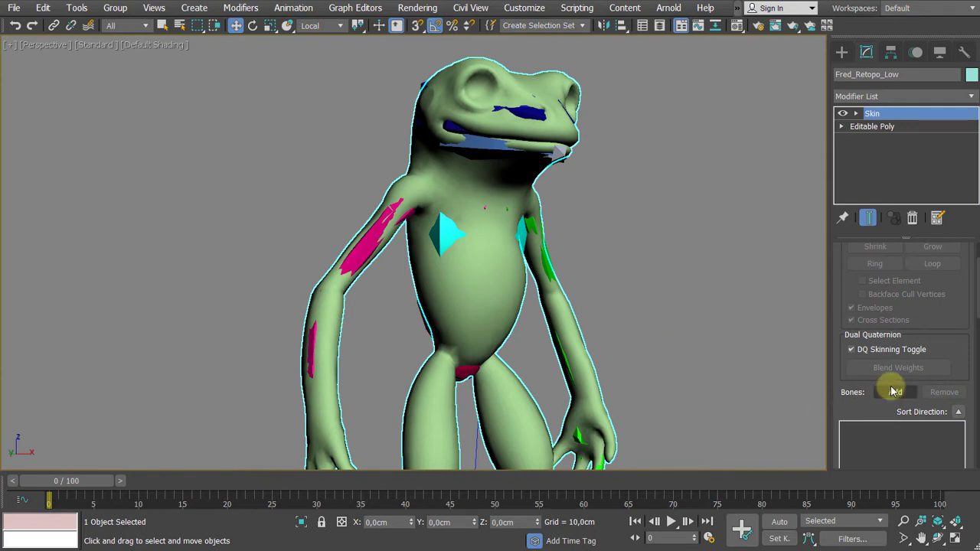
pyautogui.moveTo(895, 392); pyautogui.dragTo(873, 387)
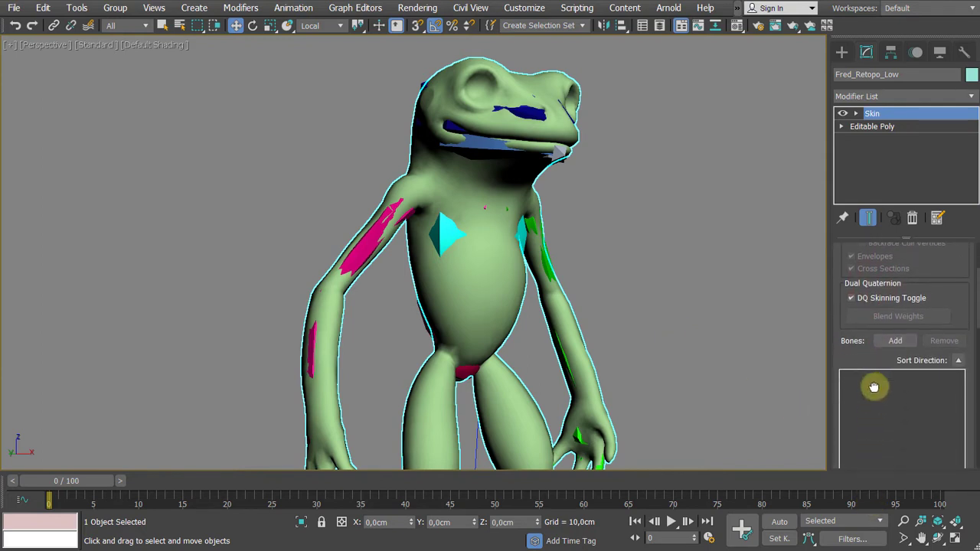
pyautogui.click(893, 342)
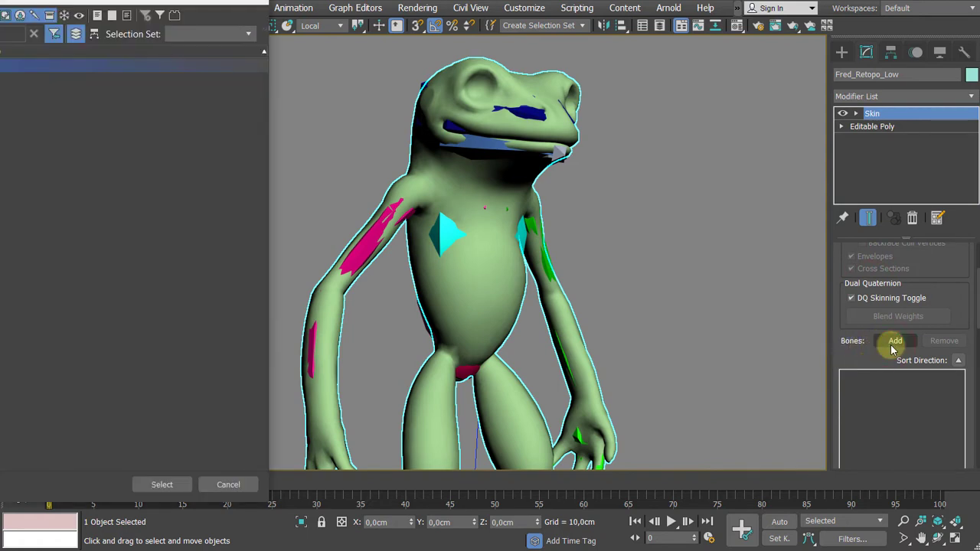
pyautogui.moveTo(154, 3); pyautogui.dragTo(321, 23)
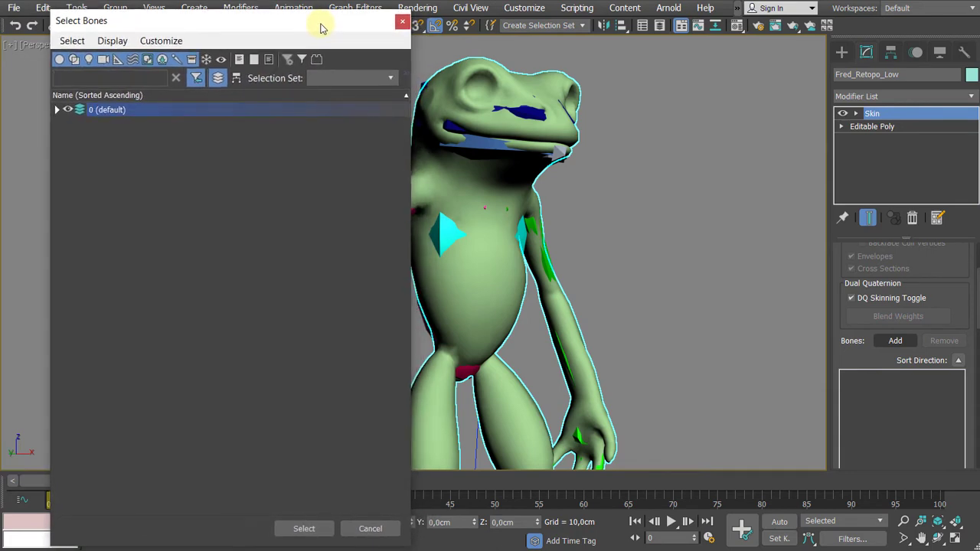
pyautogui.click(236, 77)
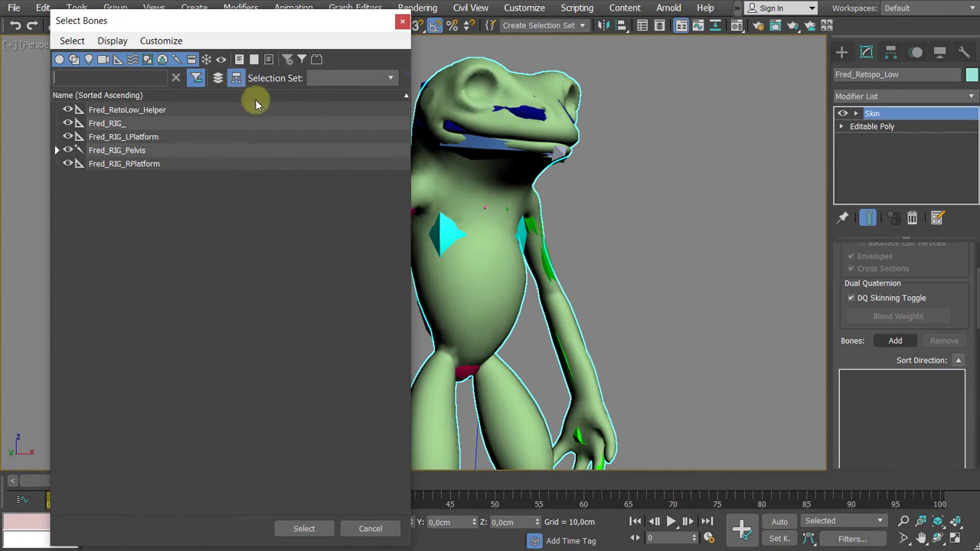
pyautogui.click(218, 80)
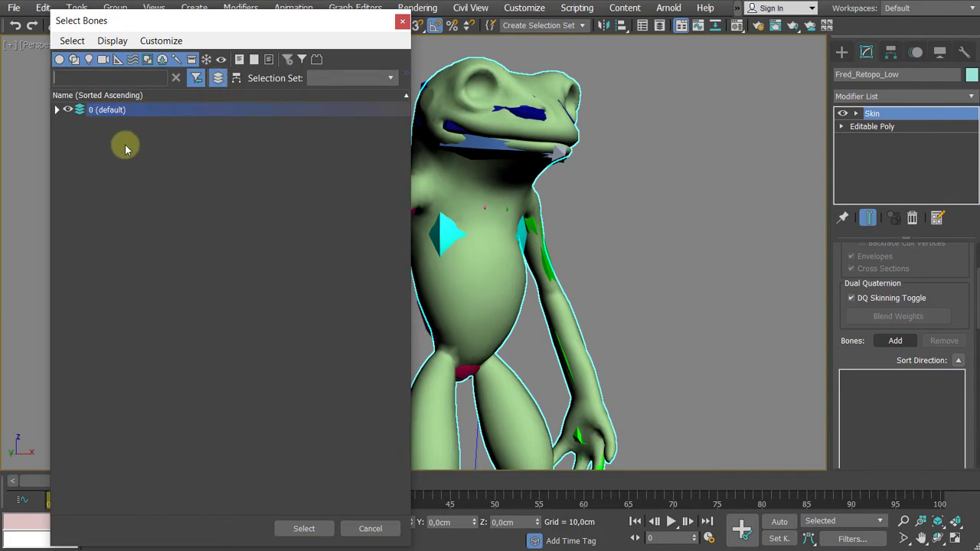
pyautogui.click(57, 111)
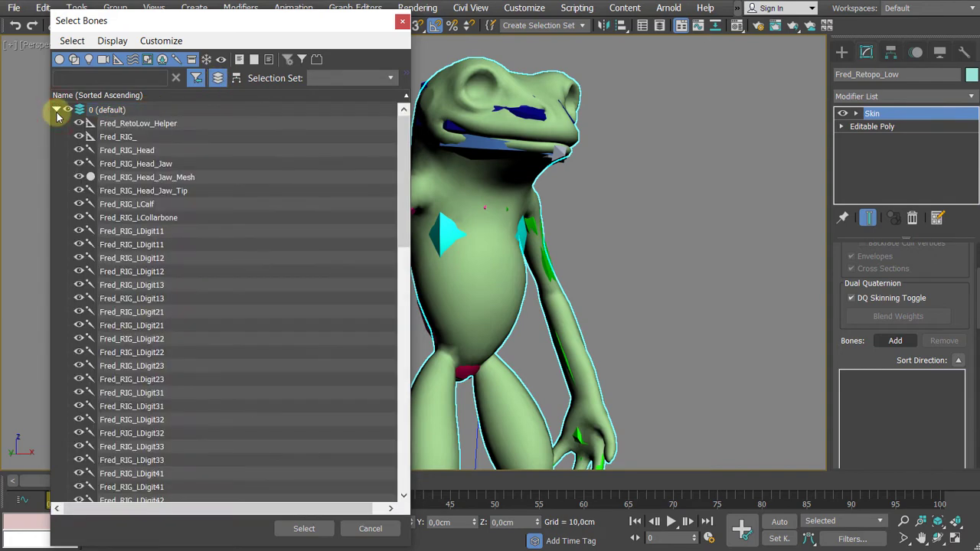
# Select all listed objects, then exclude Fred_RIG_, Fred_RetoLow_Helper, Fred_RIG_Head_Jaw_Mesh, Fred_RIG_Head_Jaw_Tip and Fred_RIG_LCollarbone.
pyautogui.click(152, 245)
pyautogui.hotkey('ctrl', 'a')
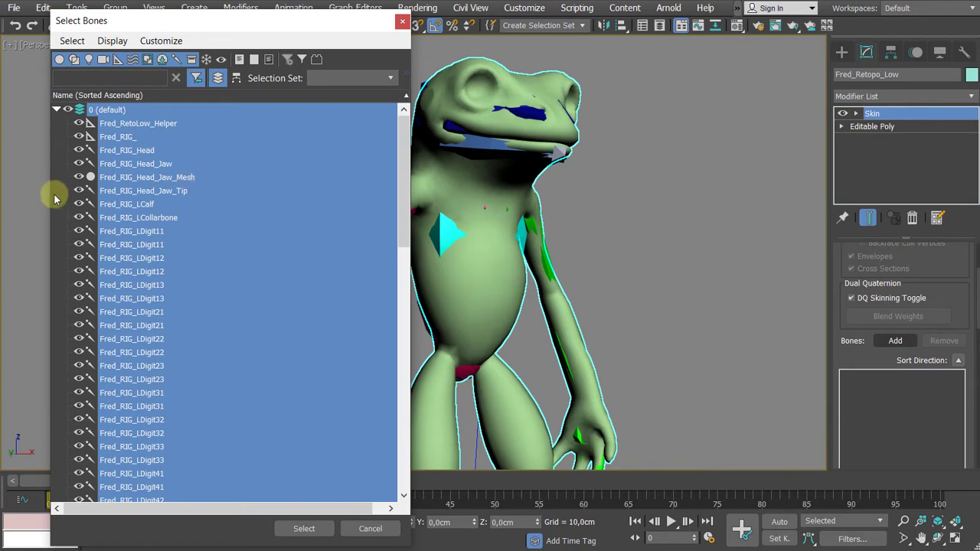
pyautogui.keyDown('ctrl'); pyautogui.click(120, 138); pyautogui.keyUp('ctrl')
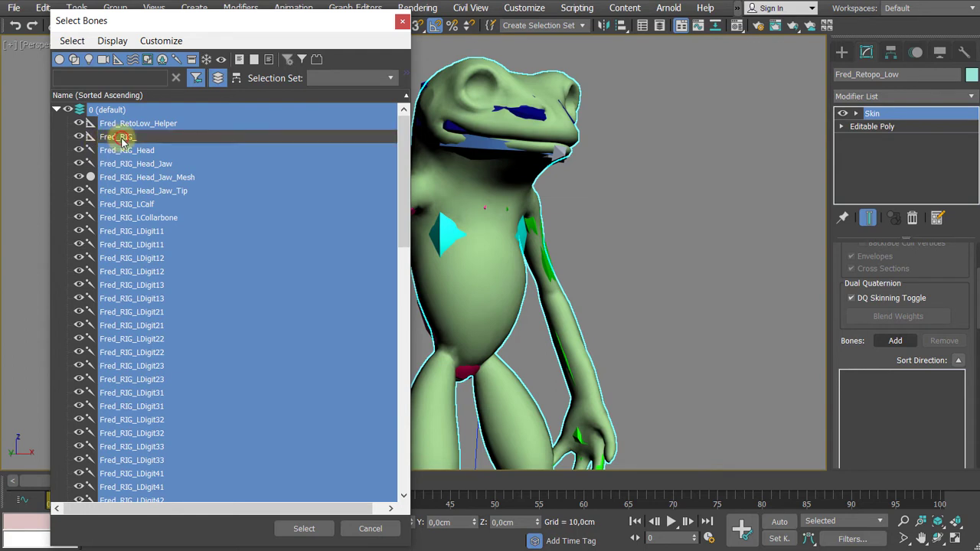
pyautogui.keyDown('ctrl'); pyautogui.click(169, 127); pyautogui.keyUp('ctrl')
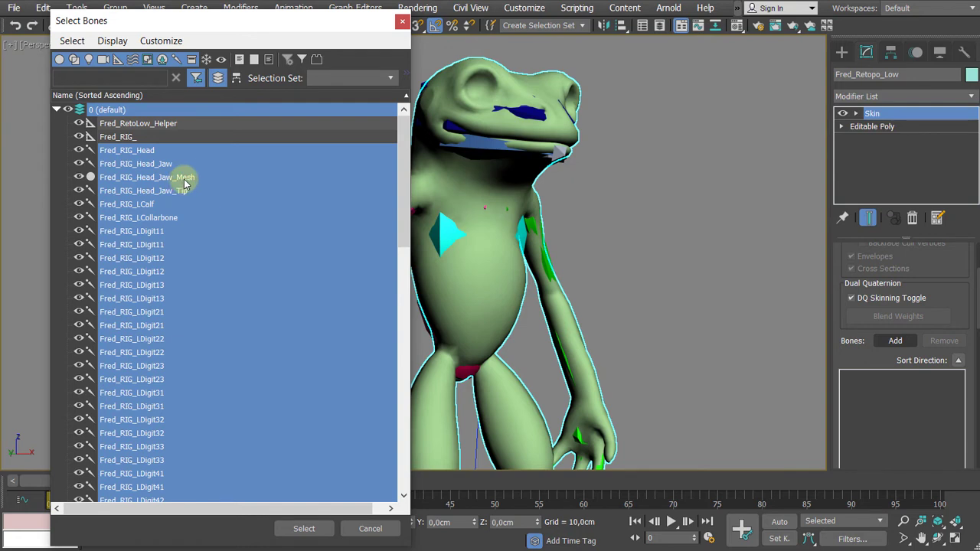
pyautogui.keyDown('ctrl'); pyautogui.click(132, 177); pyautogui.keyUp('ctrl')
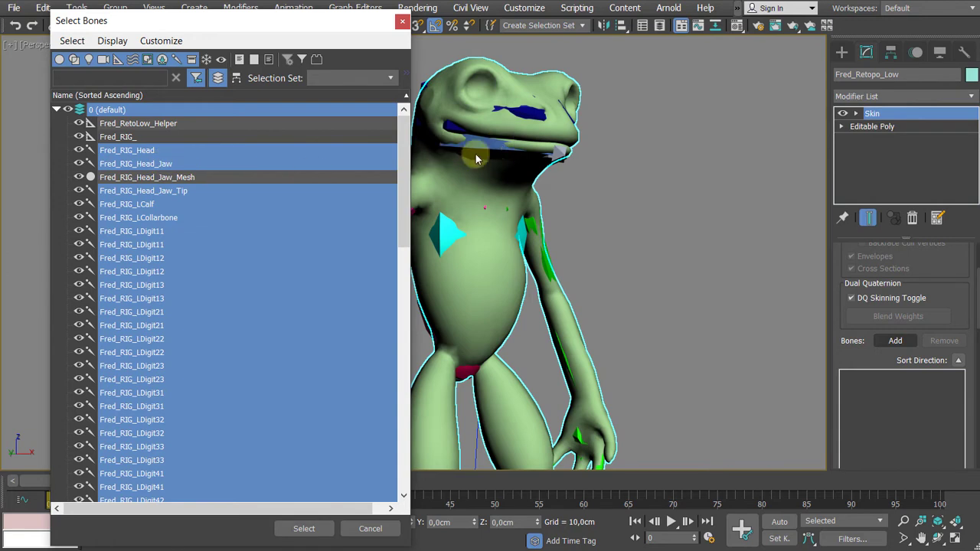
pyautogui.keyDown('ctrl'); pyautogui.click(178, 192); pyautogui.keyUp('ctrl')
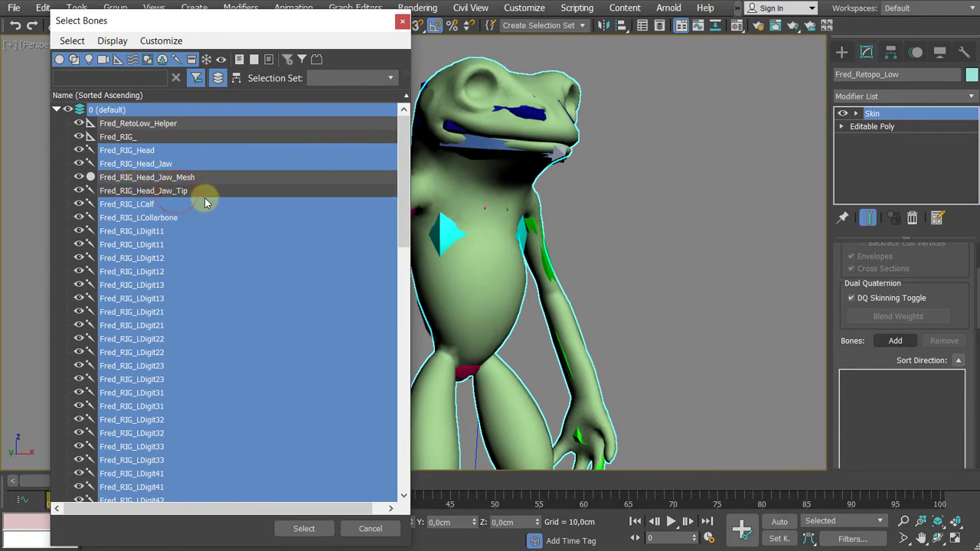
pyautogui.keyDown('ctrl'); pyautogui.click(170, 220); pyautogui.keyUp('ctrl')
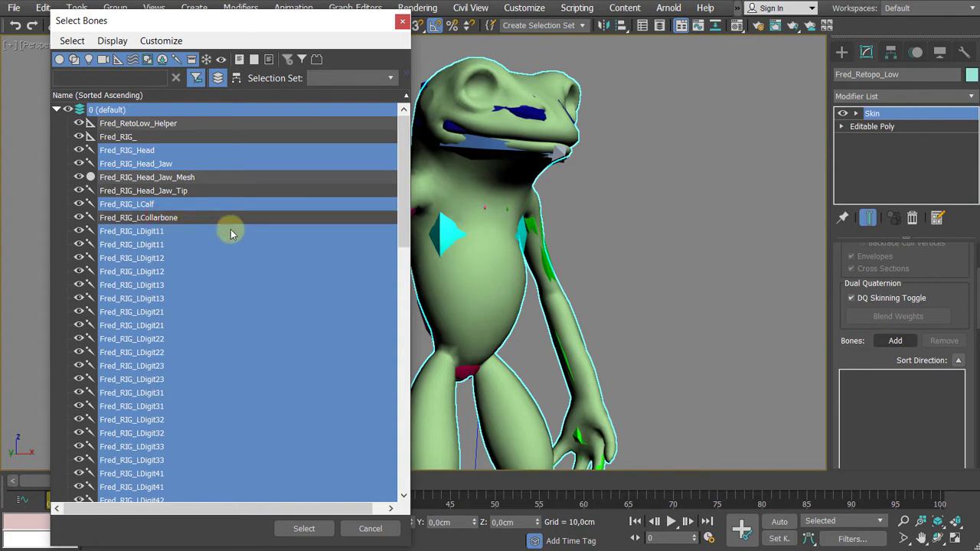
# Exclude Fred_RIG_LPlatform and Fred_RIG_RCollarbone from the bone selection.
pyautogui.scroll(-6, 229, 235)
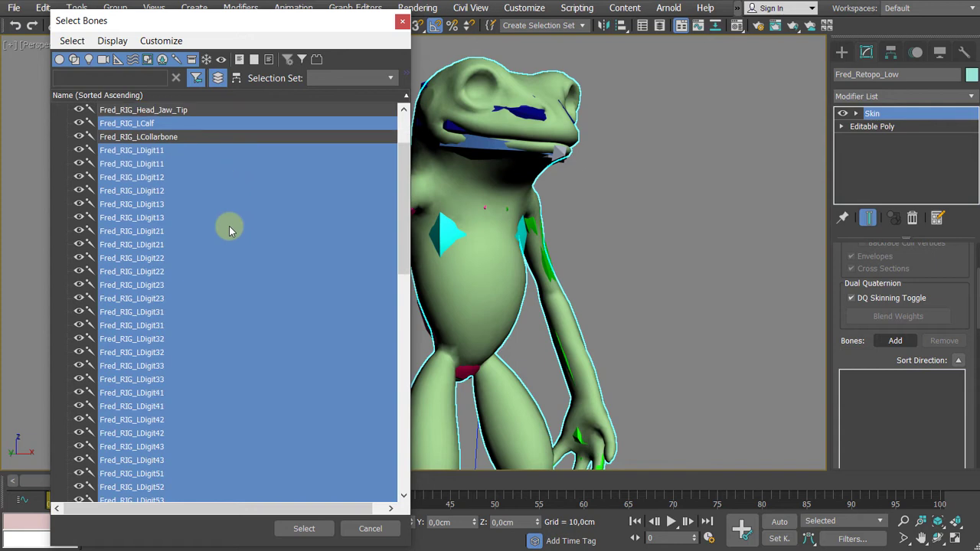
pyautogui.scroll(-2, 229, 235)
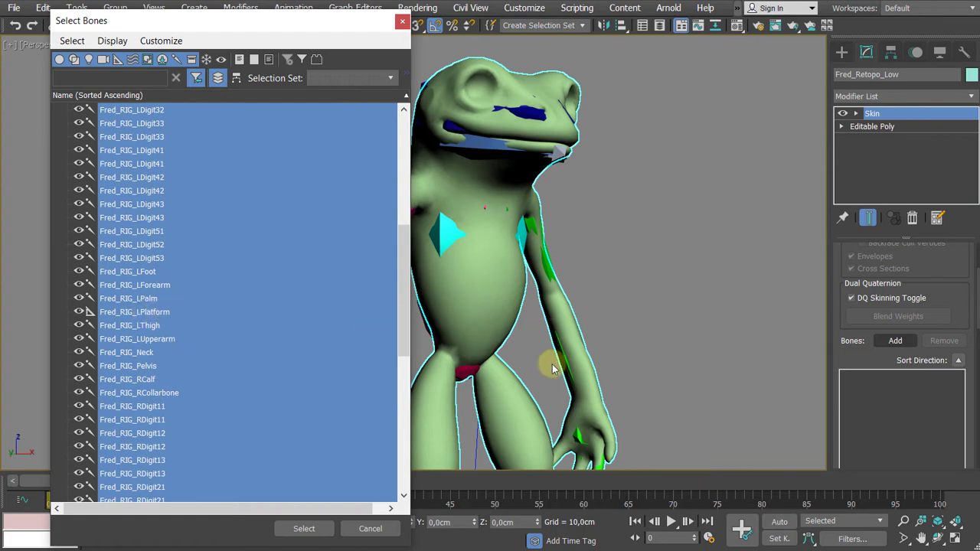
pyautogui.keyDown('ctrl'); pyautogui.click(158, 312); pyautogui.keyUp('ctrl')
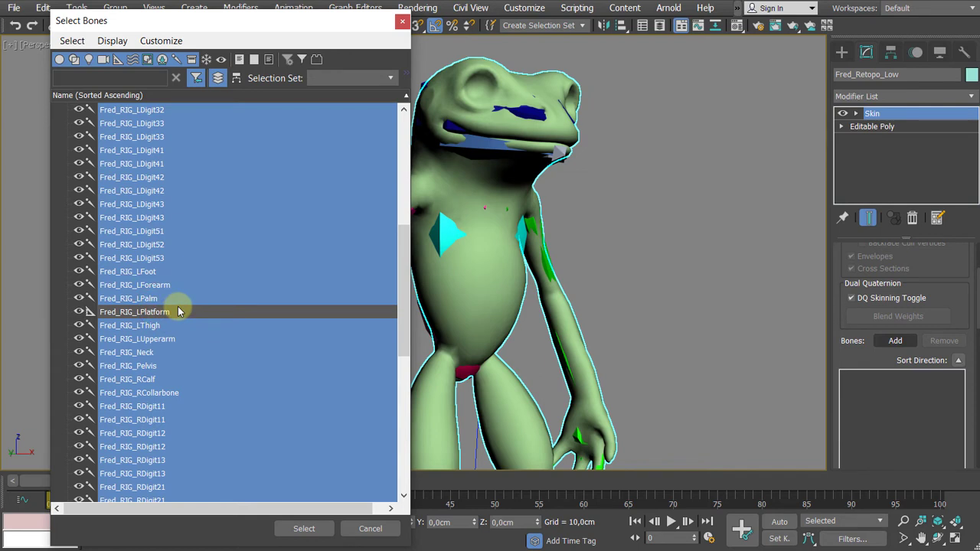
pyautogui.scroll(-1, 179, 312)
pyautogui.scroll(-1, 179, 311)
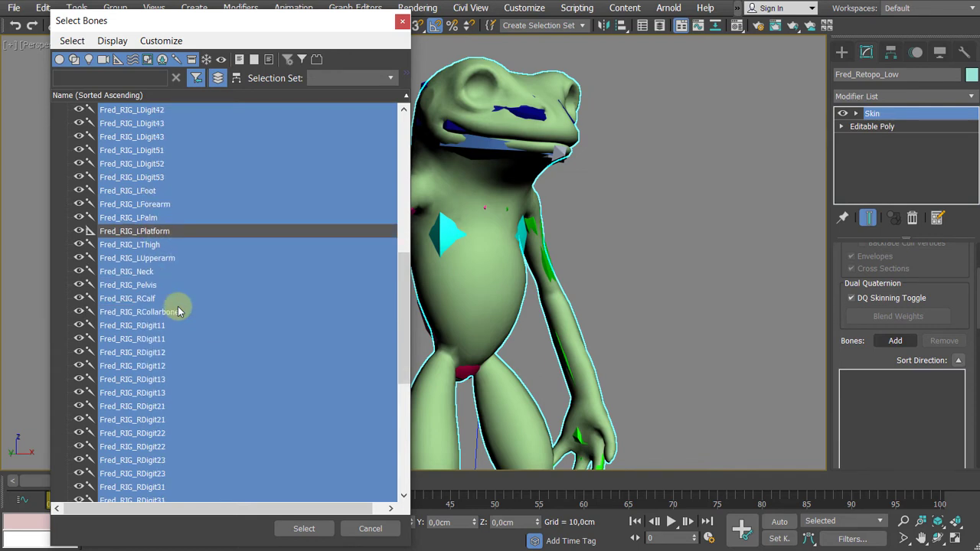
pyautogui.keyDown('ctrl'); pyautogui.click(164, 310); pyautogui.keyUp('ctrl')
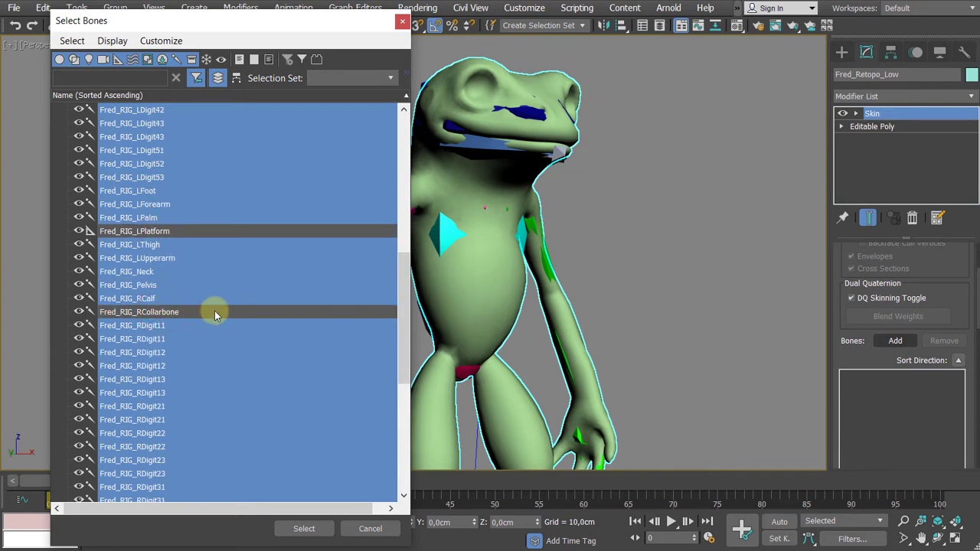
# Exclude Fred_RIG_RPlatform and Fred_RIG_Spine2 from the bone selection.
pyautogui.scroll(-2, 214, 314)
pyautogui.scroll(1, 215, 314)
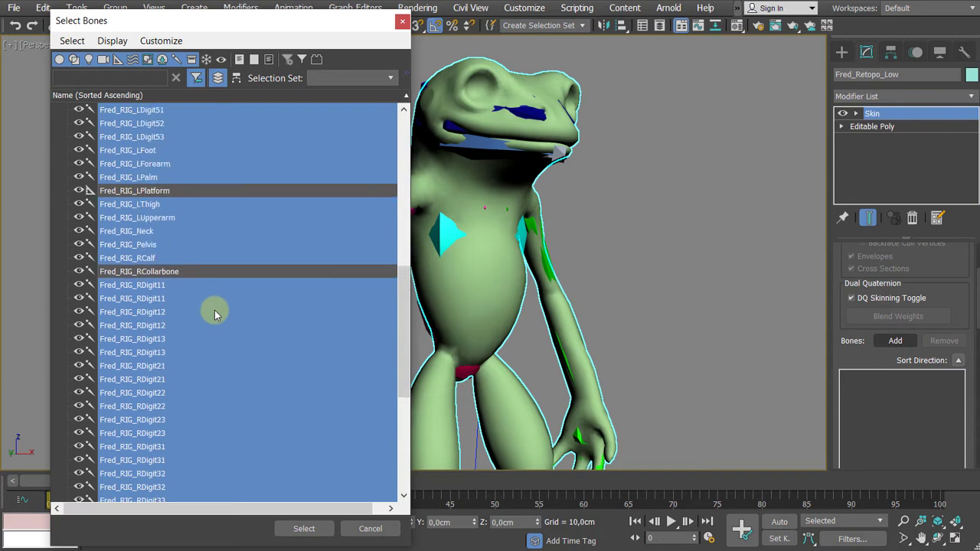
pyautogui.scroll(-6, 216, 288)
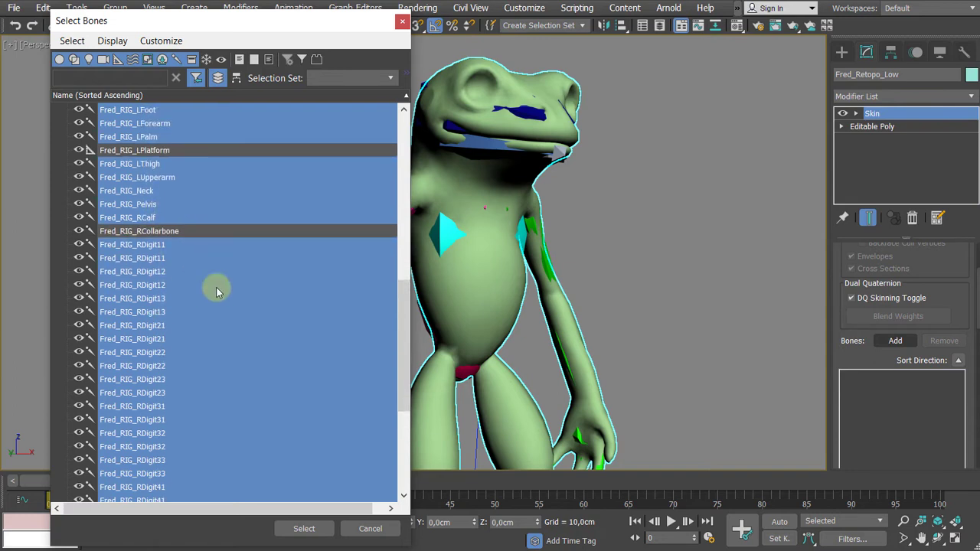
pyautogui.scroll(-1, 216, 290)
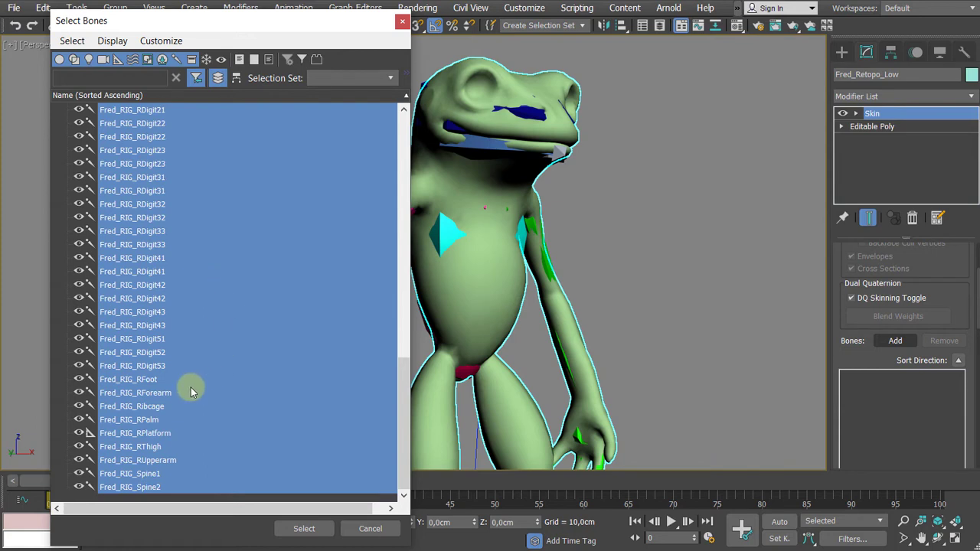
pyautogui.keyDown('ctrl'); pyautogui.click(160, 433); pyautogui.keyUp('ctrl')
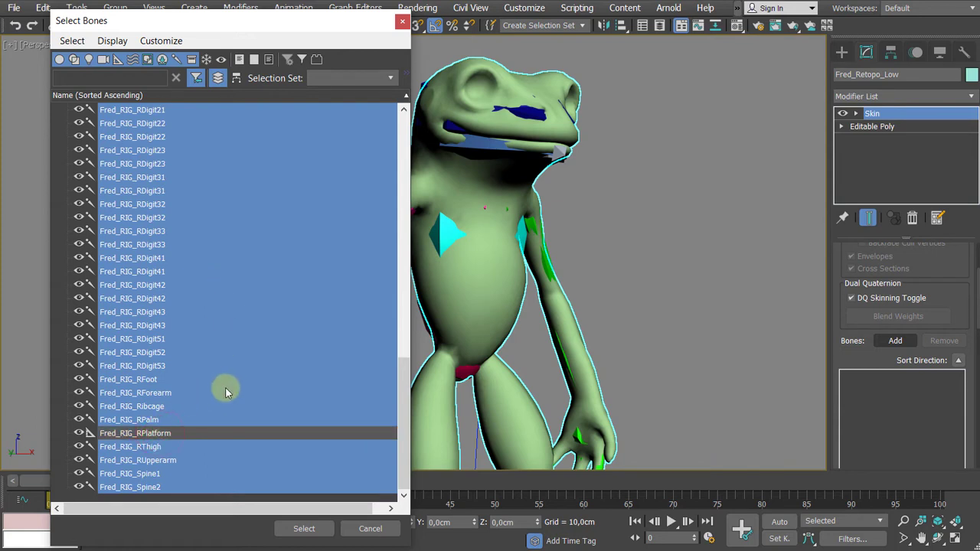
pyautogui.keyDown('ctrl'); pyautogui.click(143, 487); pyautogui.keyUp('ctrl')
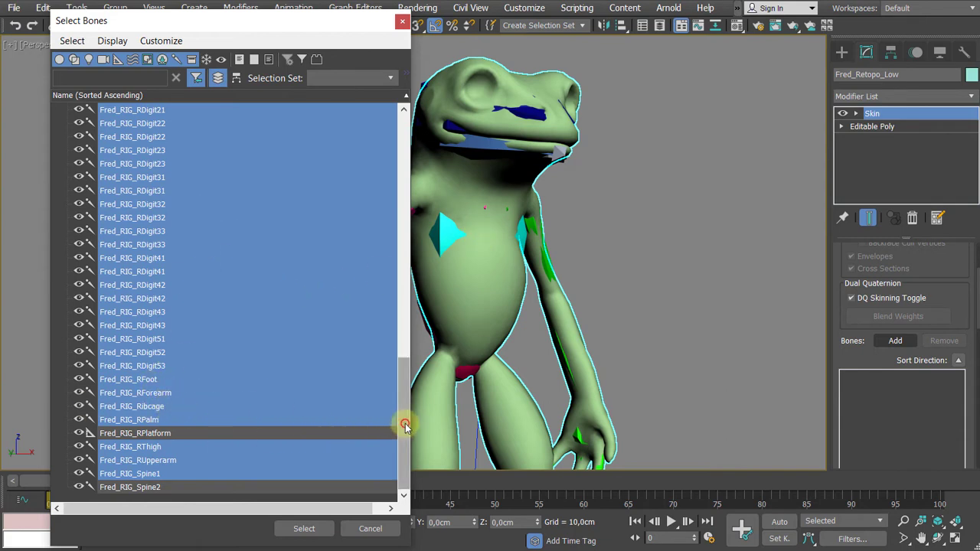
# Check the complete bone list and add the selected bones to the Skin modifier.
pyautogui.moveTo(403, 426); pyautogui.dragTo(418, 163)
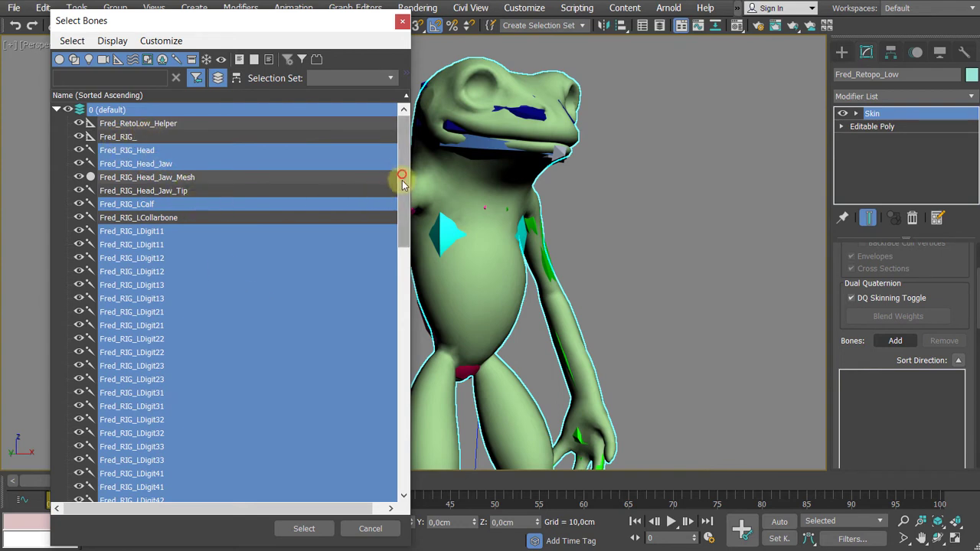
pyautogui.moveTo(402, 184); pyautogui.dragTo(405, 470)
pyautogui.click(304, 529)
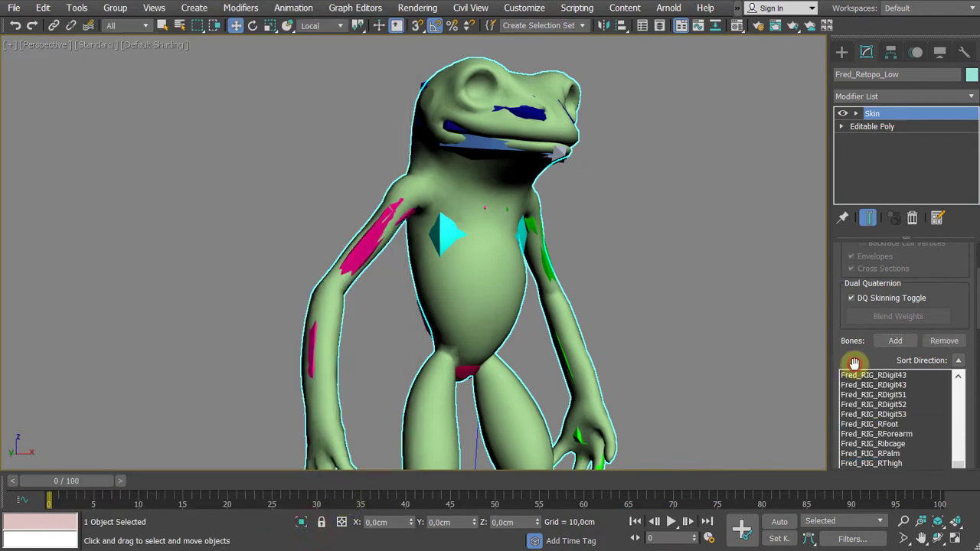
# Review the bones assigned in the Skin modifier, highlighting Fred_RIG_RForearm and Fred_RIG_Head_Jaw.
pyautogui.scroll(-3, 854, 362)
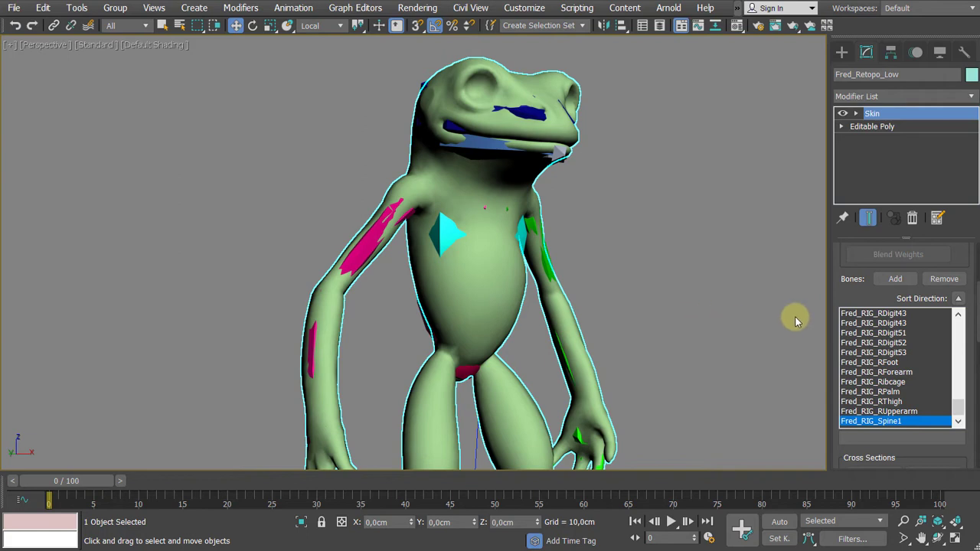
pyautogui.click(905, 373)
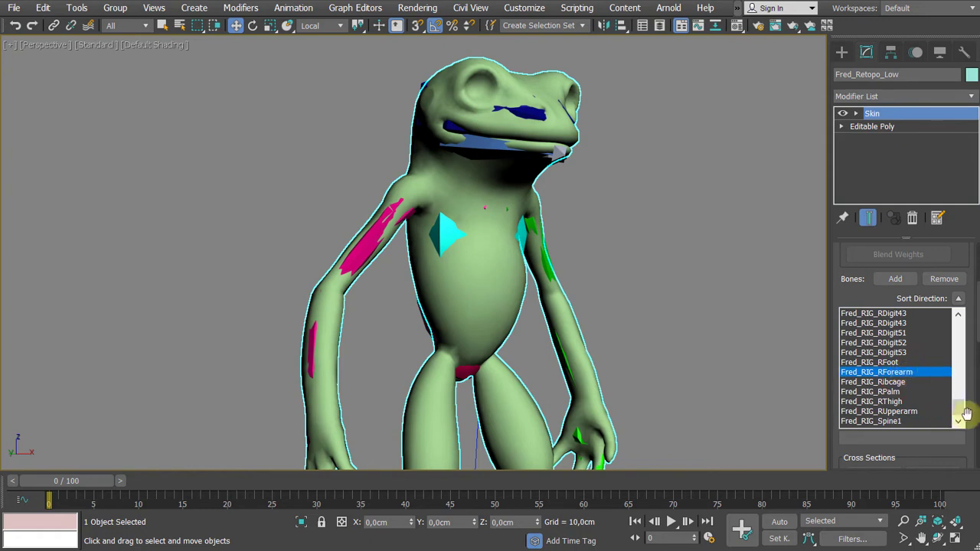
pyautogui.moveTo(963, 414); pyautogui.dragTo(967, 320)
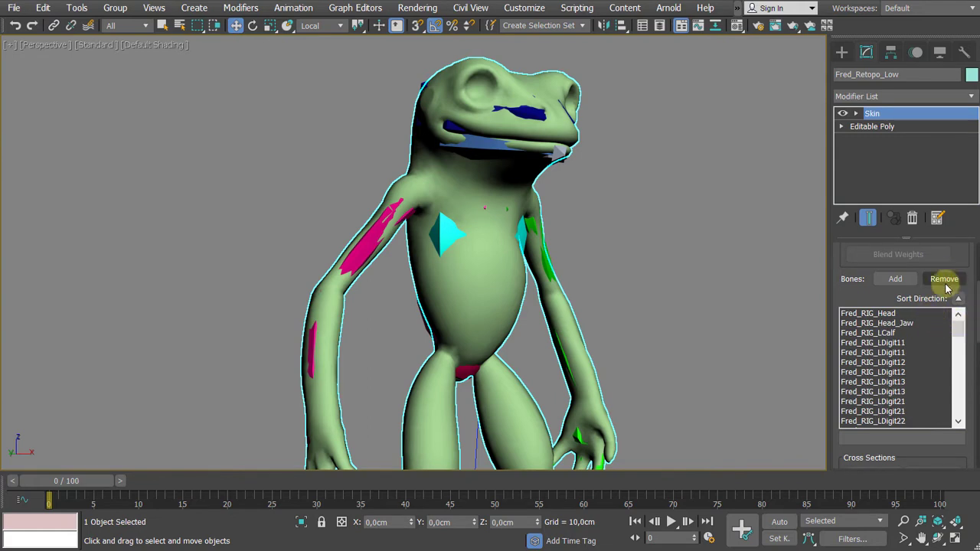
pyautogui.click(869, 323)
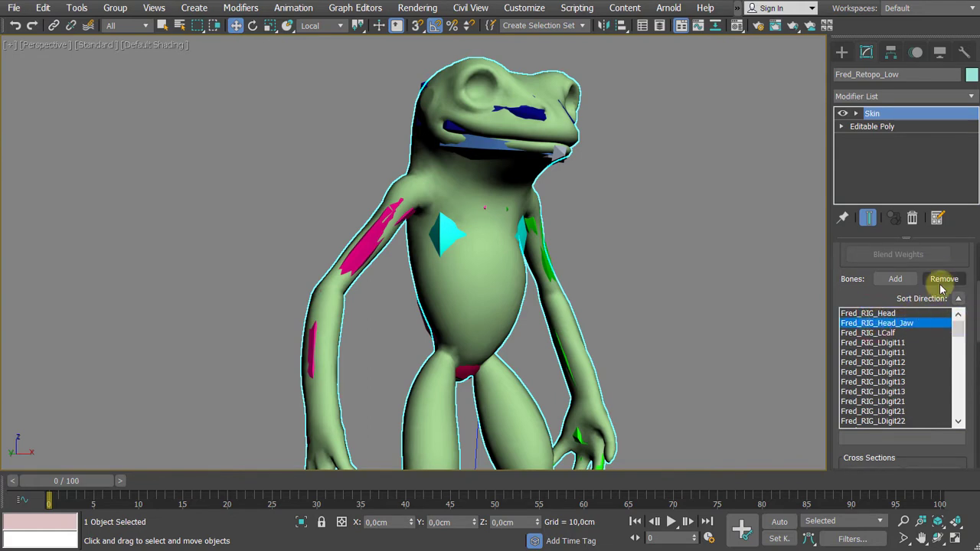
pyautogui.moveTo(850, 301); pyautogui.dragTo(814, 401)
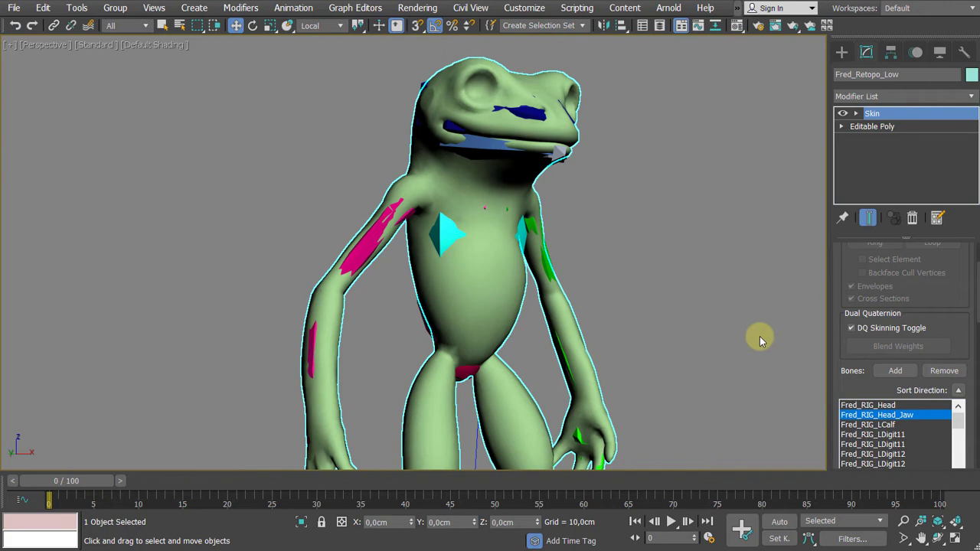
# Select the rig's base helper Fred_RIG_ and delete its Animation Layer.
pyautogui.click(917, 53)
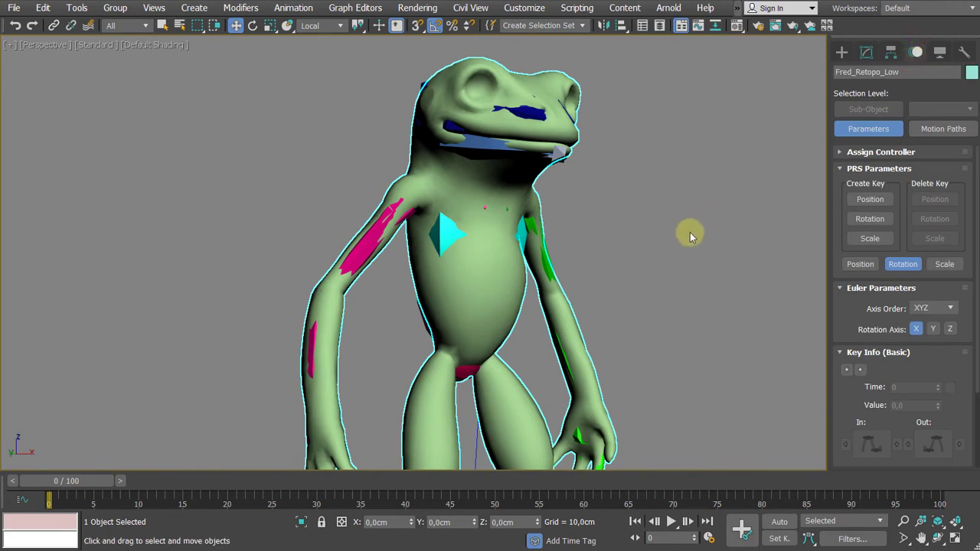
pyautogui.scroll(-5, 690, 232)
pyautogui.moveTo(694, 217); pyautogui.dragTo(663, 210, button='middle')
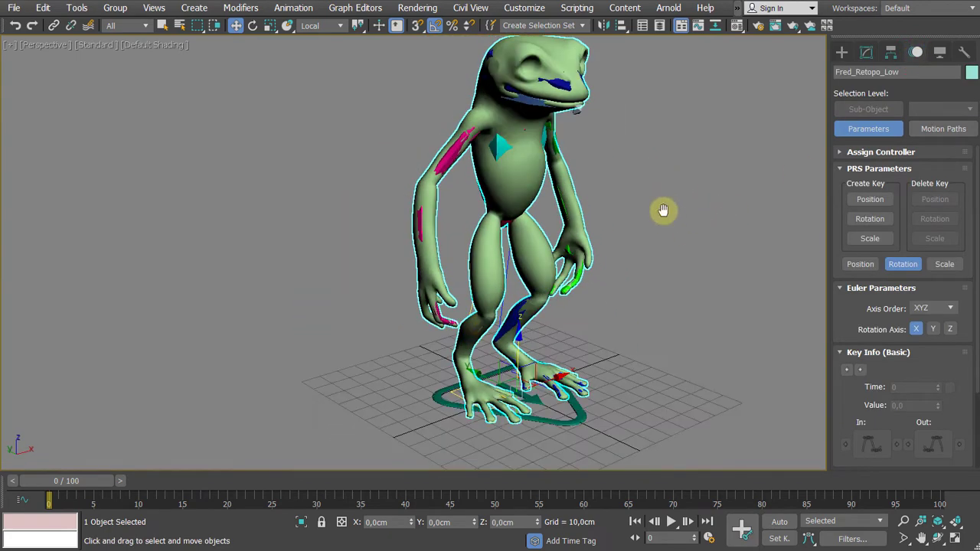
pyautogui.click(562, 397)
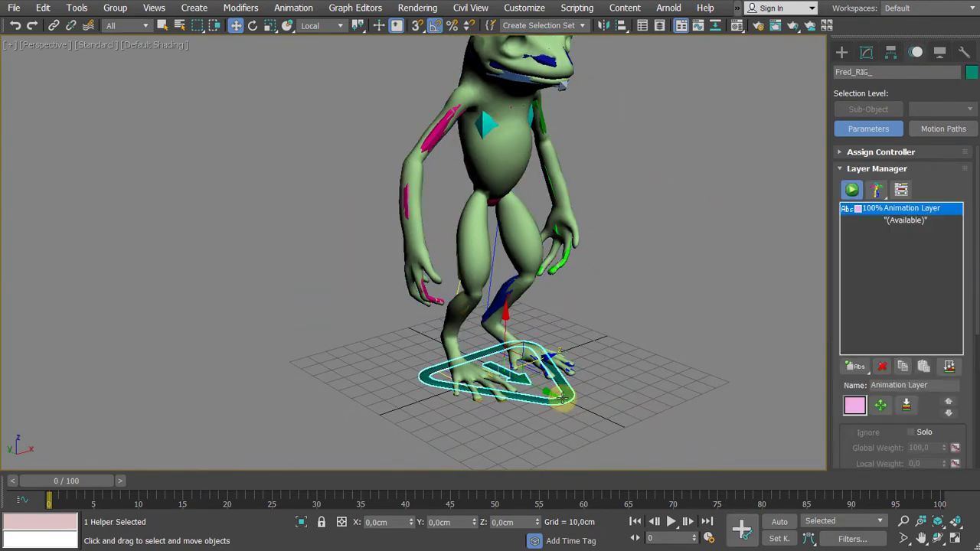
pyautogui.keyDown('alt'); pyautogui.moveTo(586, 314); pyautogui.dragTo(590, 317, button='middle'); pyautogui.keyUp('alt')
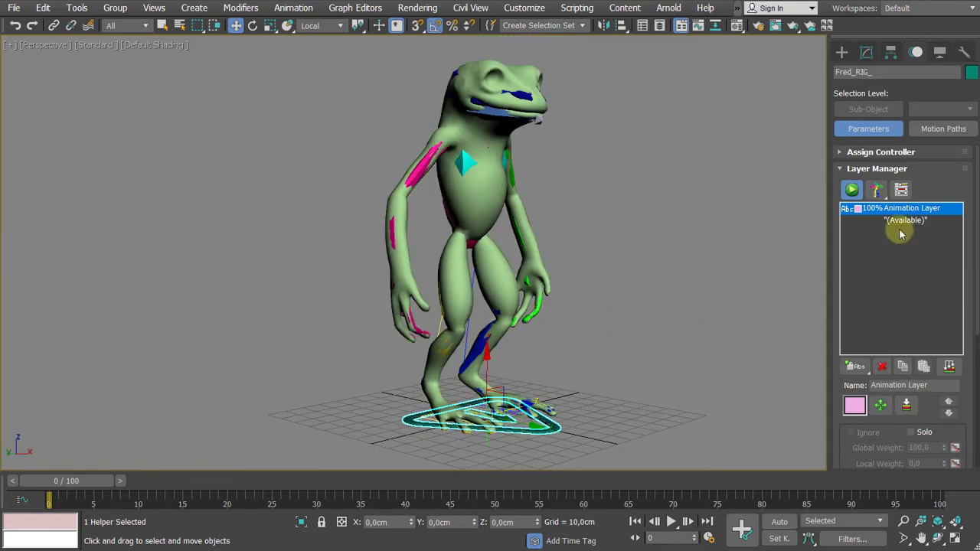
pyautogui.click(883, 369)
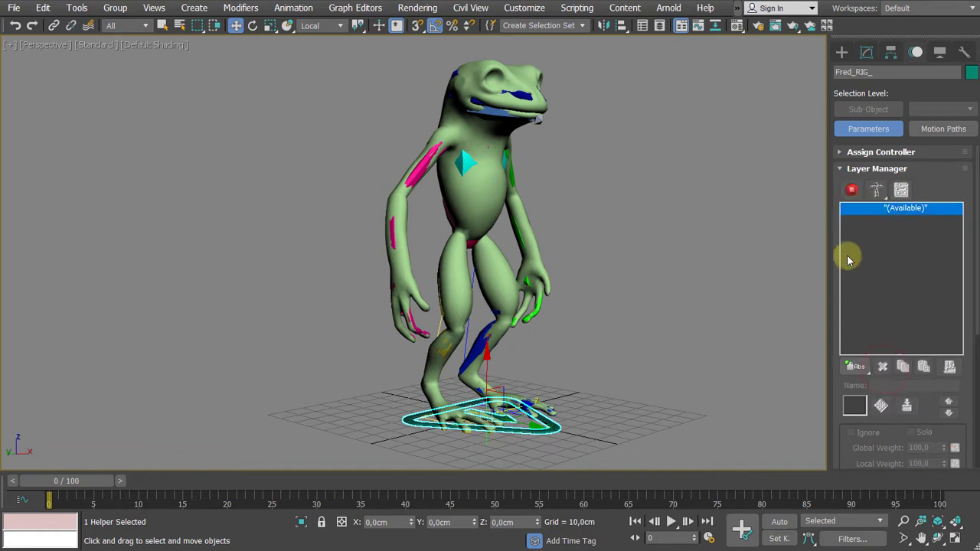
pyautogui.click(852, 192)
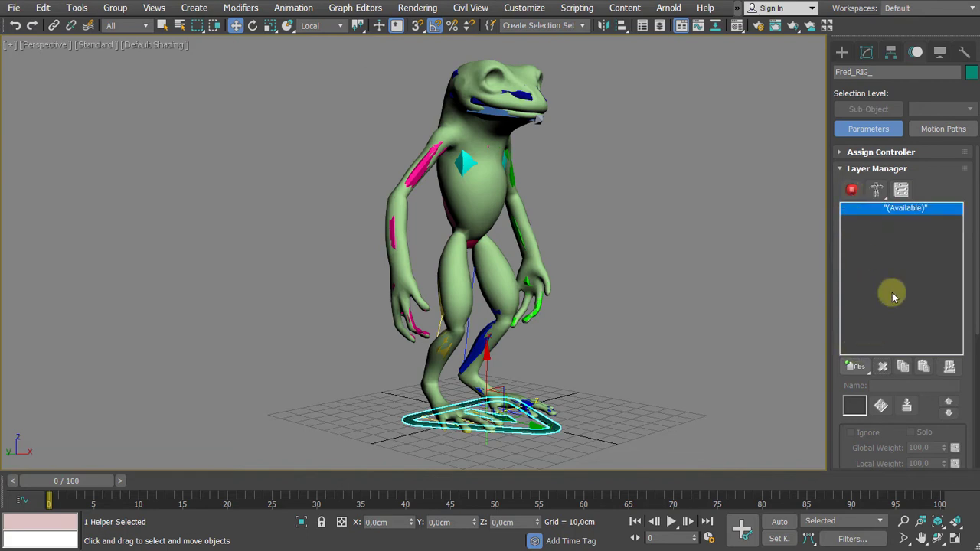
# Add a CATMotion Layer to the rig and switch it from setup to animation mode.
pyautogui.click(858, 368)
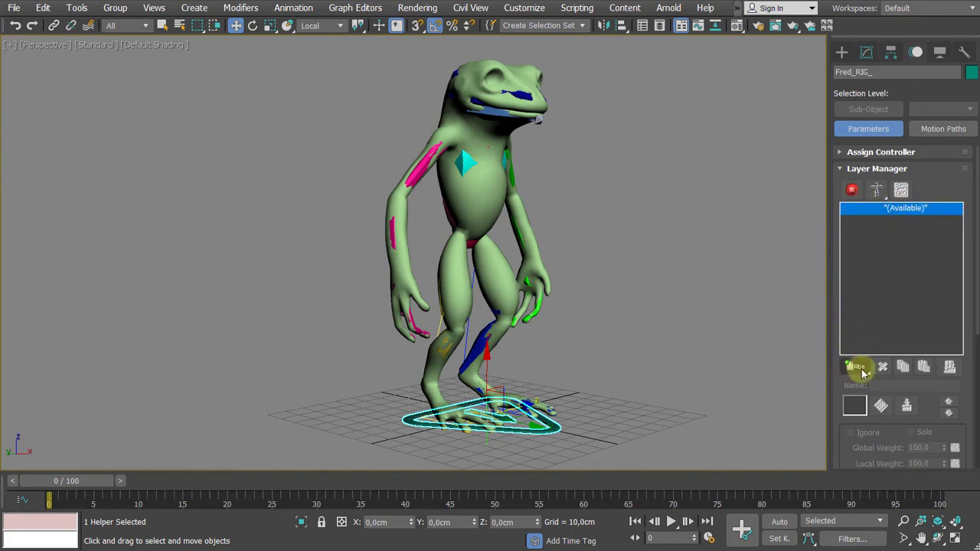
pyautogui.moveTo(863, 372); pyautogui.dragTo(856, 448)
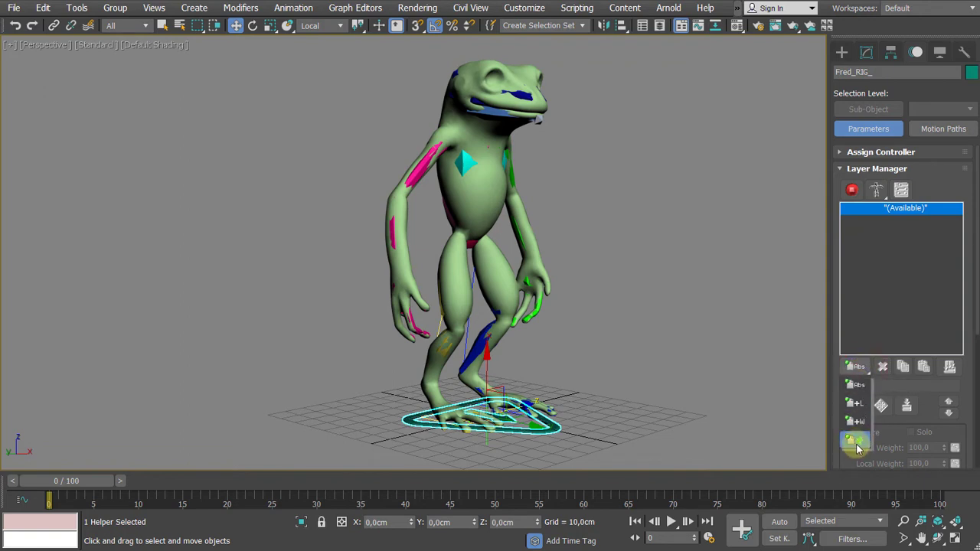
pyautogui.moveTo(856, 448); pyautogui.dragTo(857, 448)
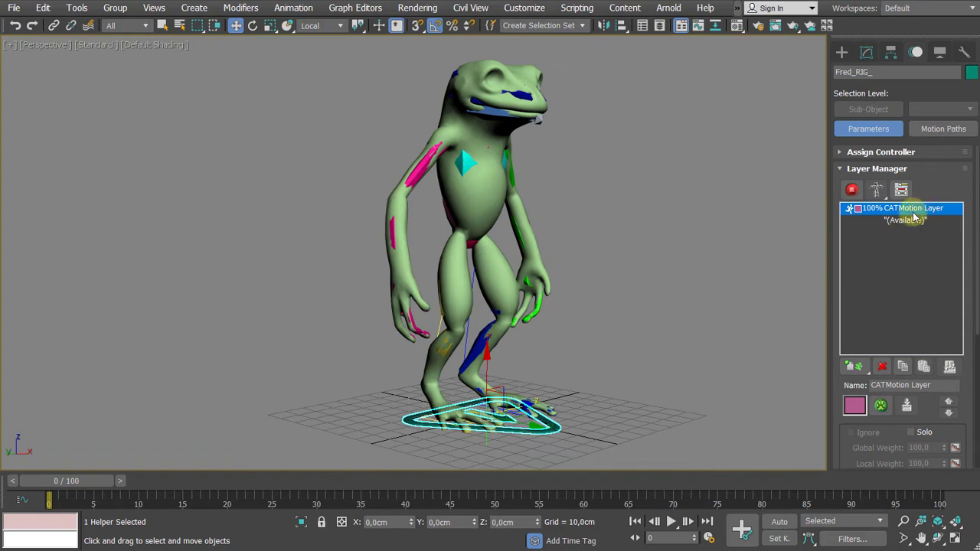
pyautogui.click(853, 191)
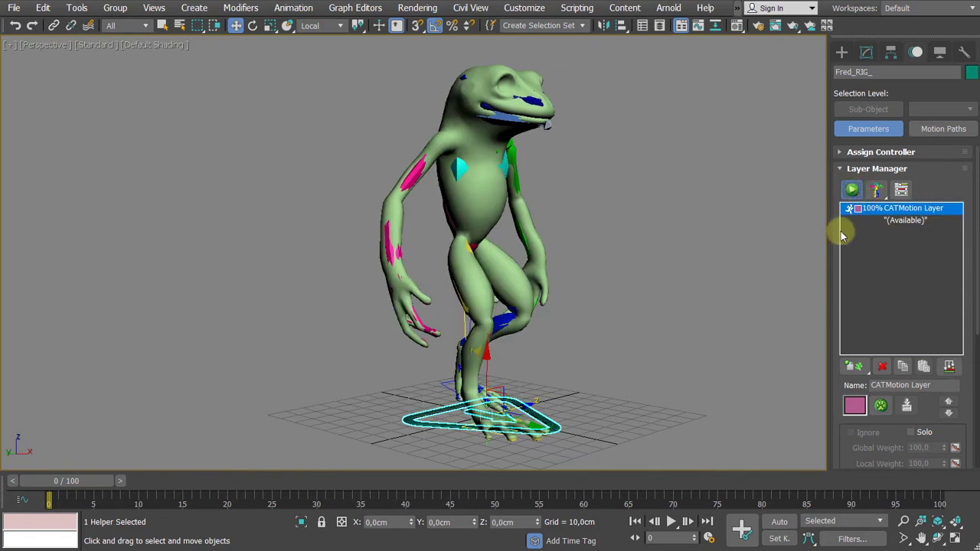
# Play the walk cycle to check how the skinned mesh deforms, and return to frame 0.
pyautogui.click(671, 522)
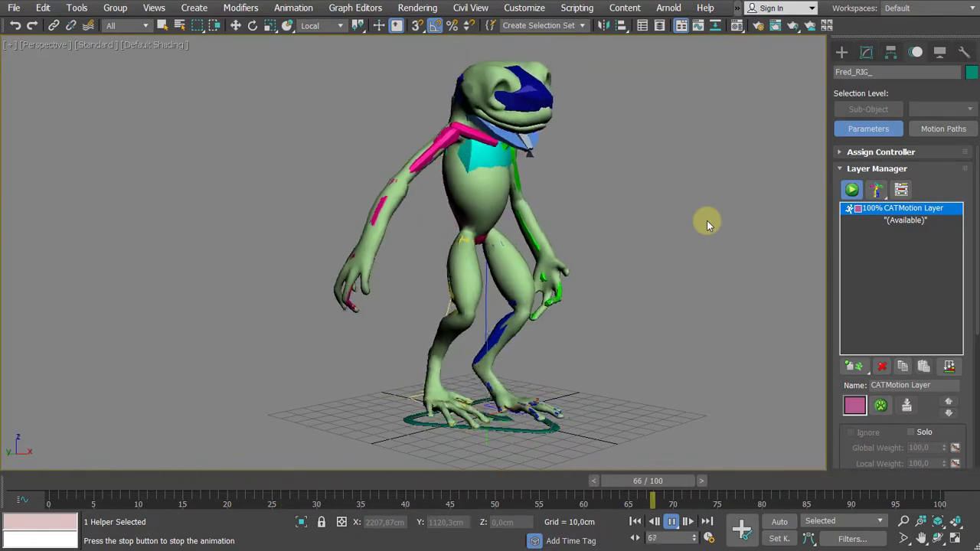
pyautogui.click(672, 522)
pyautogui.click(635, 521)
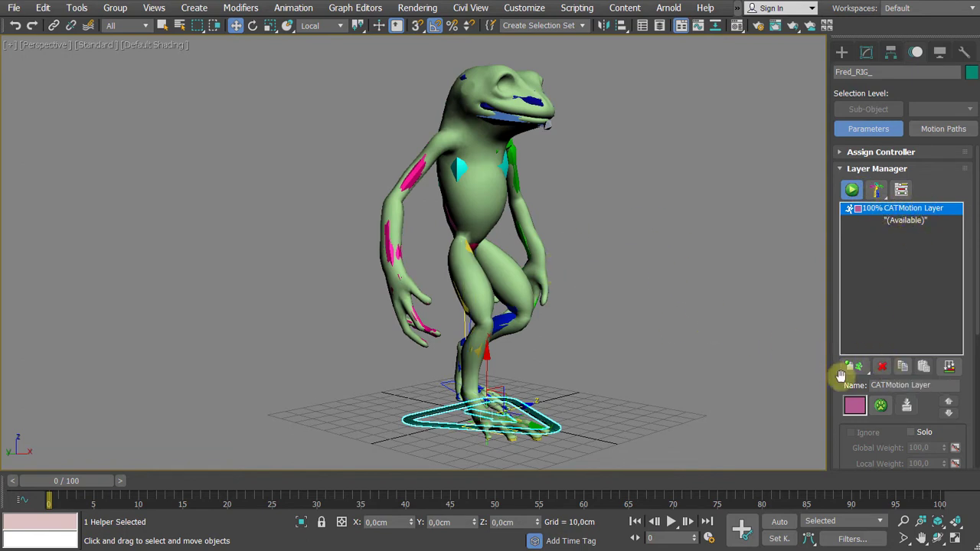
# Delete the CATMotion Layer and leave the rig in setup mode.
pyautogui.click(889, 368)
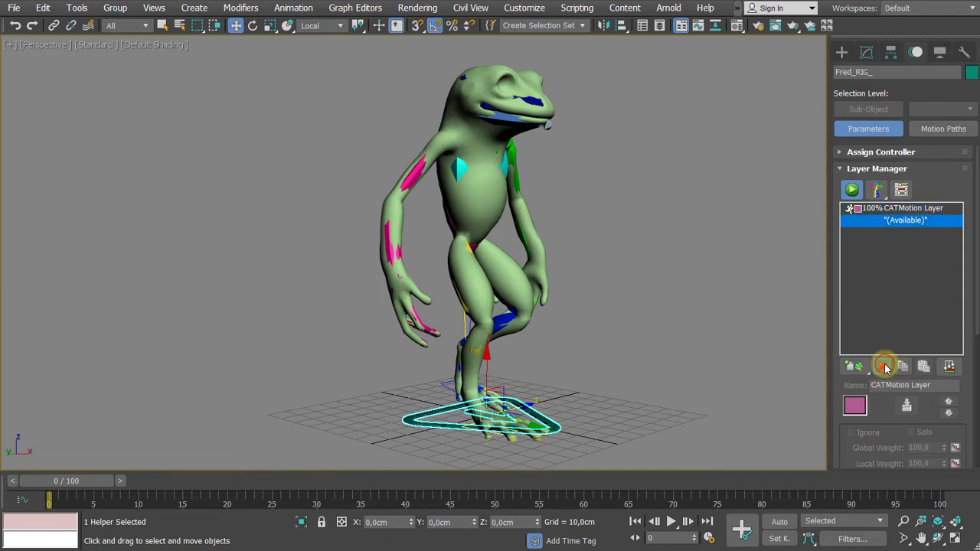
pyautogui.click(853, 191)
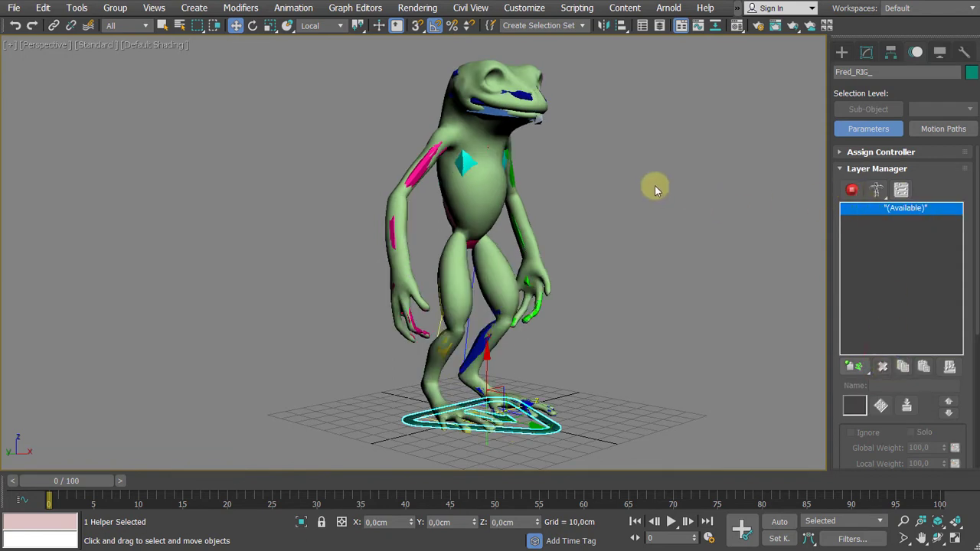
# Delete the jaw mesh's animation keys at frames 0 and 20, and clear the object selection.
pyautogui.click(487, 114)
pyautogui.moveTo(566, 181); pyautogui.dragTo(621, 242, button='middle')
pyautogui.scroll(5, 566, 229)
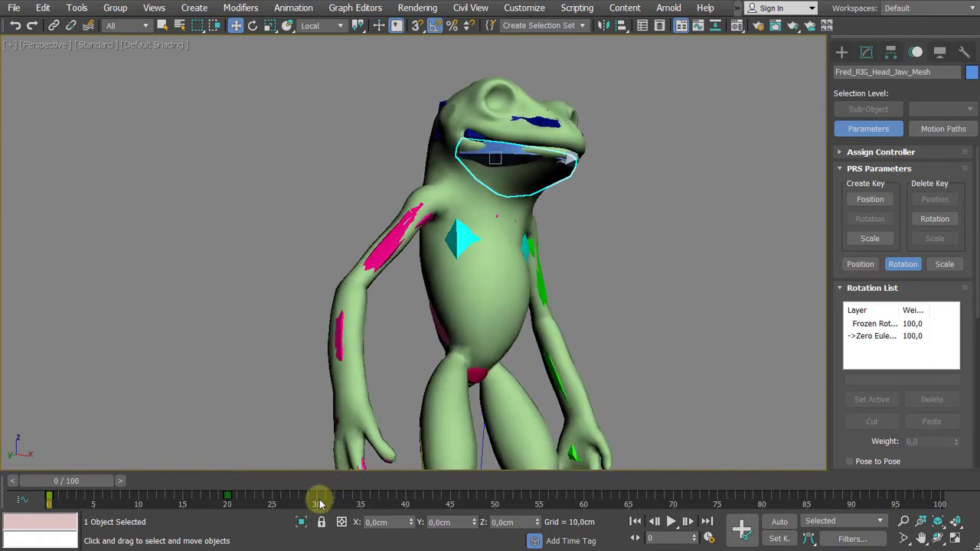
pyautogui.moveTo(298, 500); pyautogui.dragTo(2, 490)
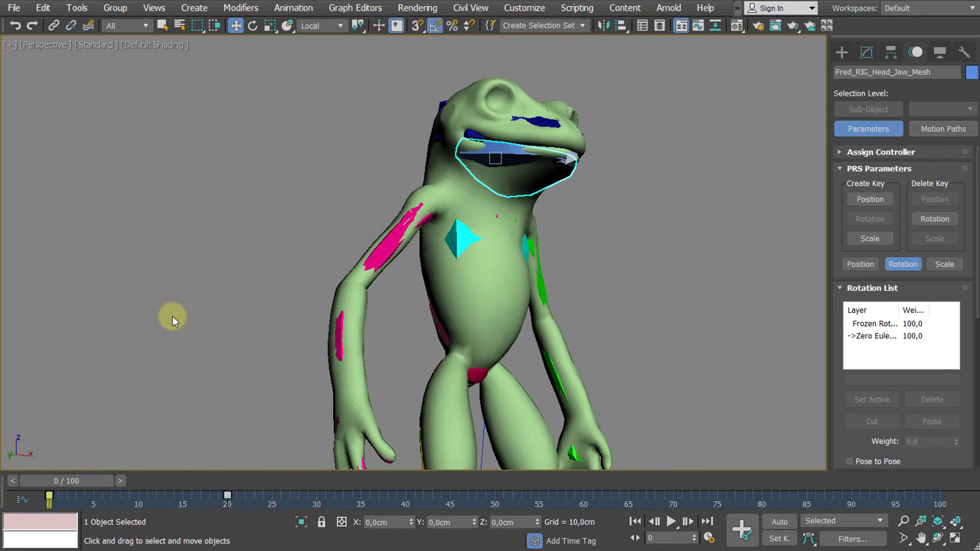
pyautogui.press('Delete')
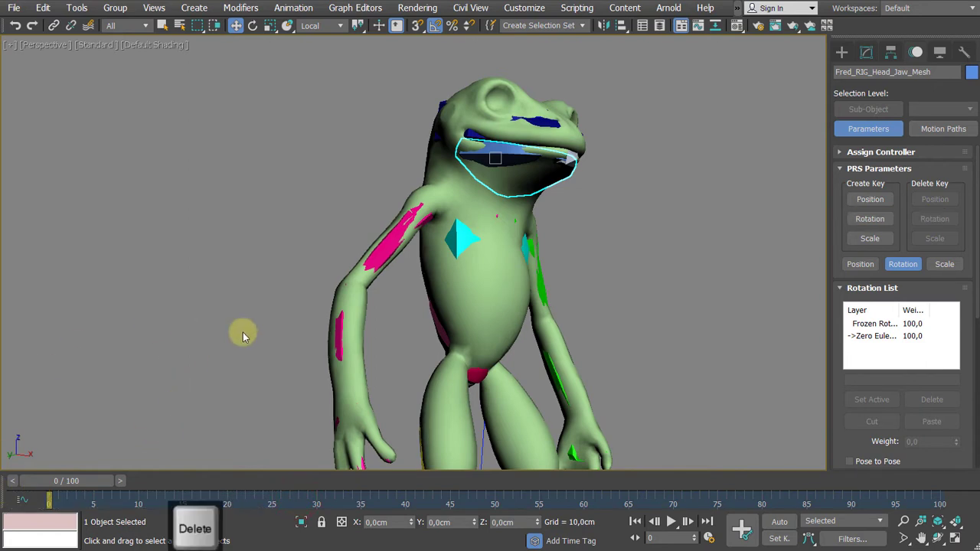
pyautogui.click(244, 335)
# Select the jaw object Fred_RIG_Head_Jaw_Mesh in a close view of the frog's head.
pyautogui.keyDown('alt'); pyautogui.moveTo(389, 251); pyautogui.dragTo(373, 268, button='middle'); pyautogui.keyUp('alt')
pyautogui.moveTo(210, 271); pyautogui.dragTo(191, 338, button='middle')
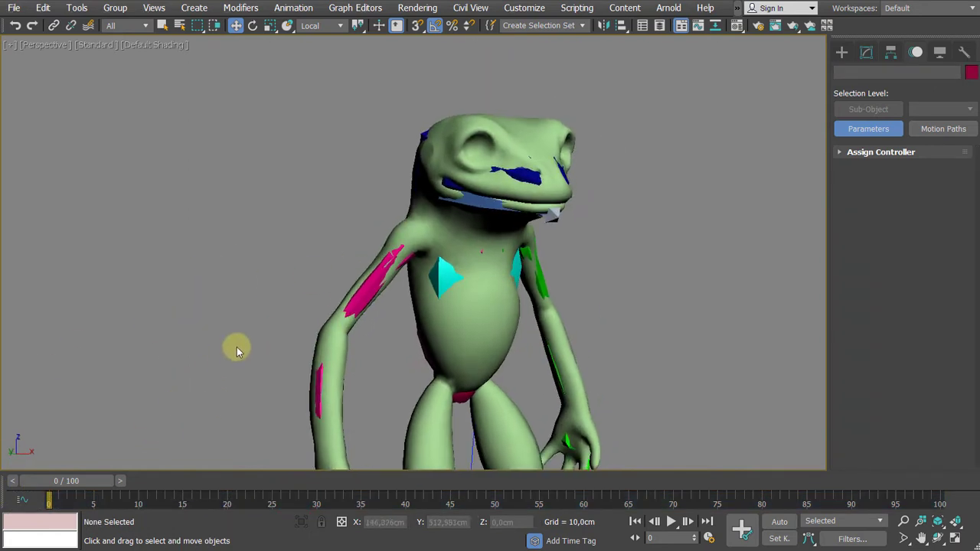
pyautogui.moveTo(209, 269); pyautogui.dragTo(210, 210, button='middle')
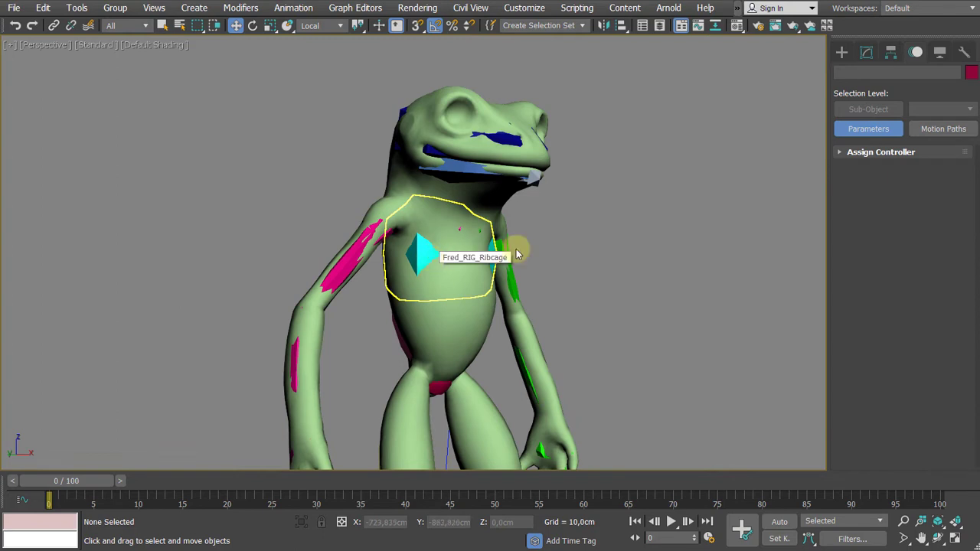
pyautogui.scroll(4, 571, 258)
pyautogui.moveTo(556, 251); pyautogui.dragTo(562, 285, button='middle')
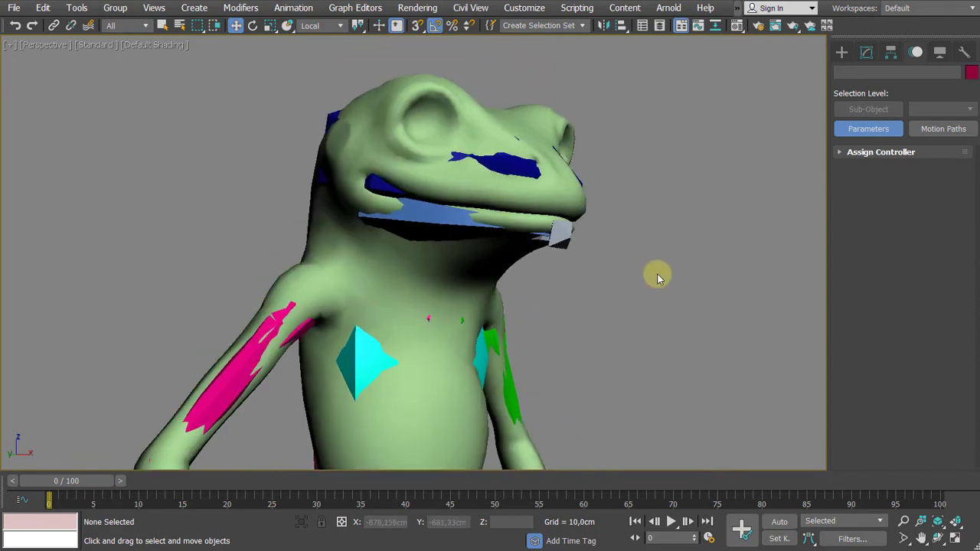
pyautogui.click(435, 223)
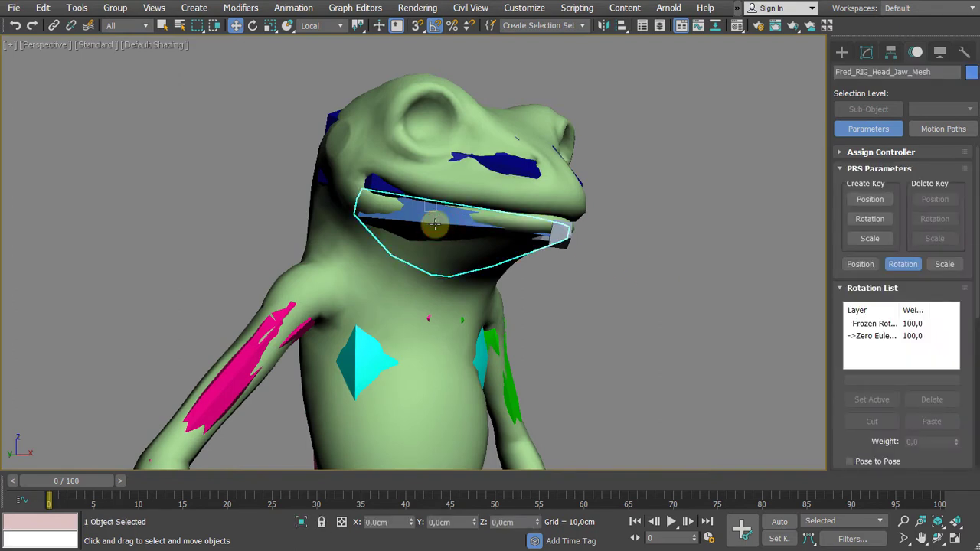
pyautogui.keyDown('alt'); pyautogui.moveTo(707, 339); pyautogui.dragTo(647, 336, button='middle'); pyautogui.keyUp('alt')
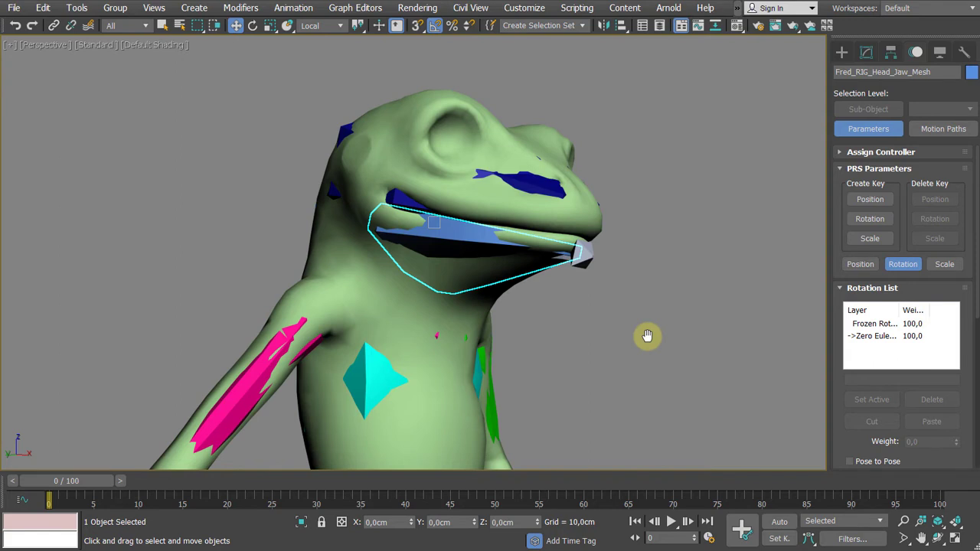
pyautogui.click(643, 335)
pyautogui.click(459, 237)
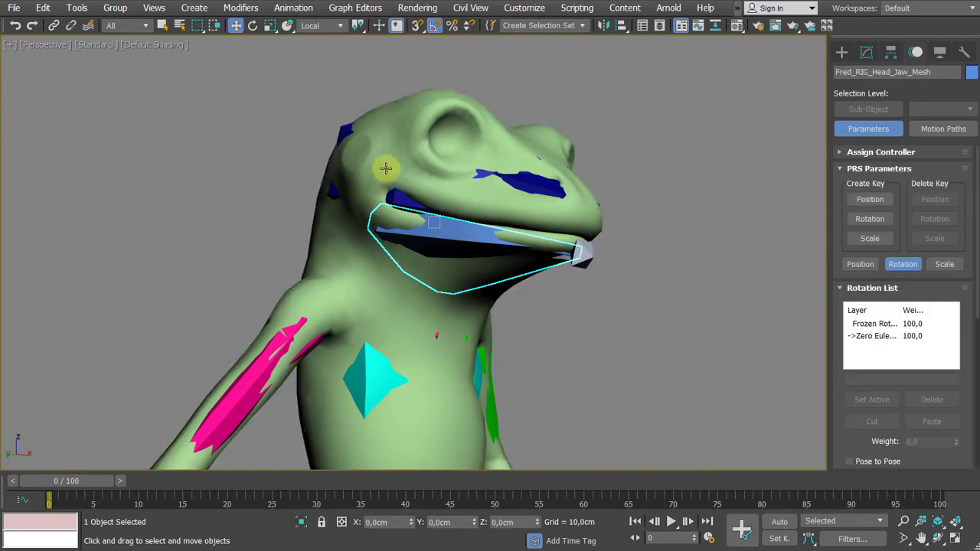
pyautogui.keyDown('shift'); pyautogui.rightClick(468, 242); pyautogui.keyUp('shift')
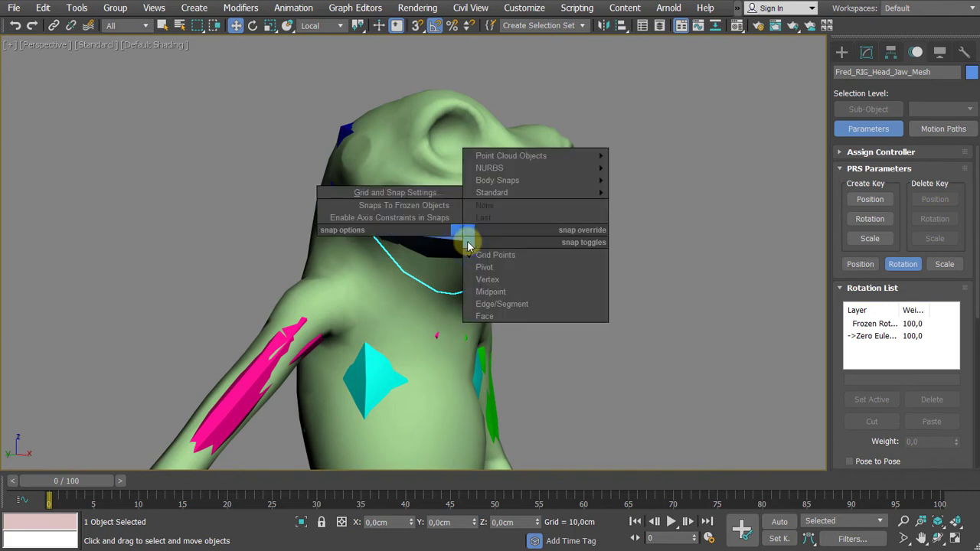
pyautogui.press('Escape')
pyautogui.rightClick(637, 242)
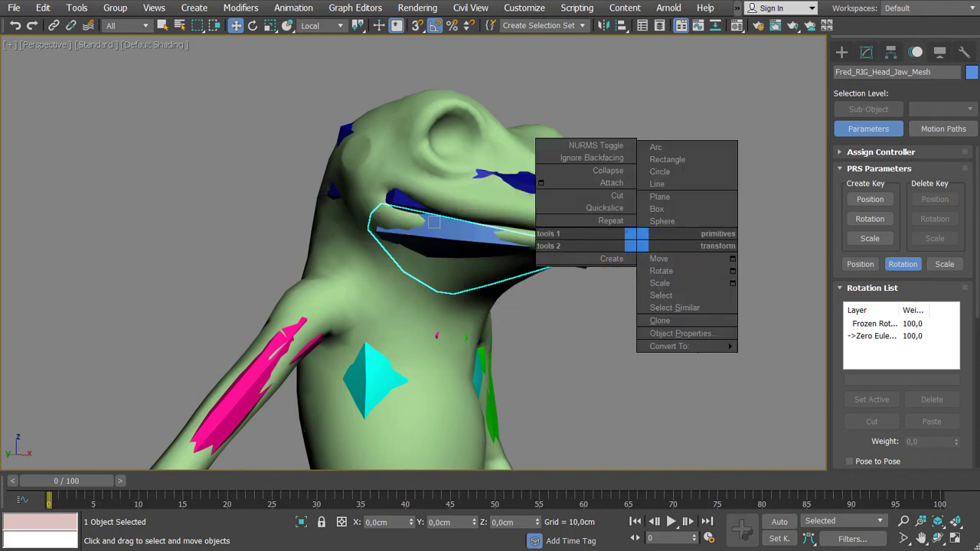
pyautogui.press('Escape')
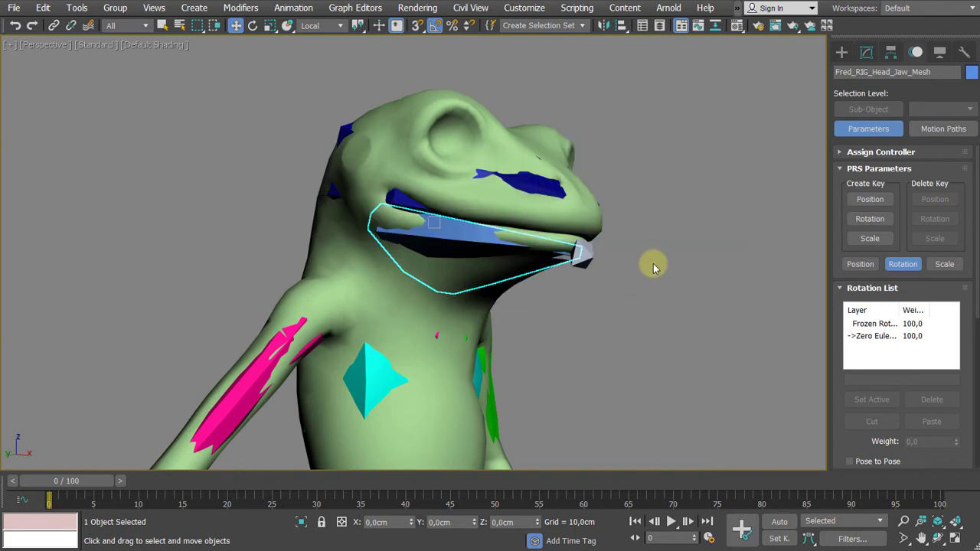
# Freeze the transform of the selected jaw object and accept the loss of its existing constraints and animation.
pyautogui.keyDown('alt'); pyautogui.rightClick(629, 272); pyautogui.keyUp('alt')
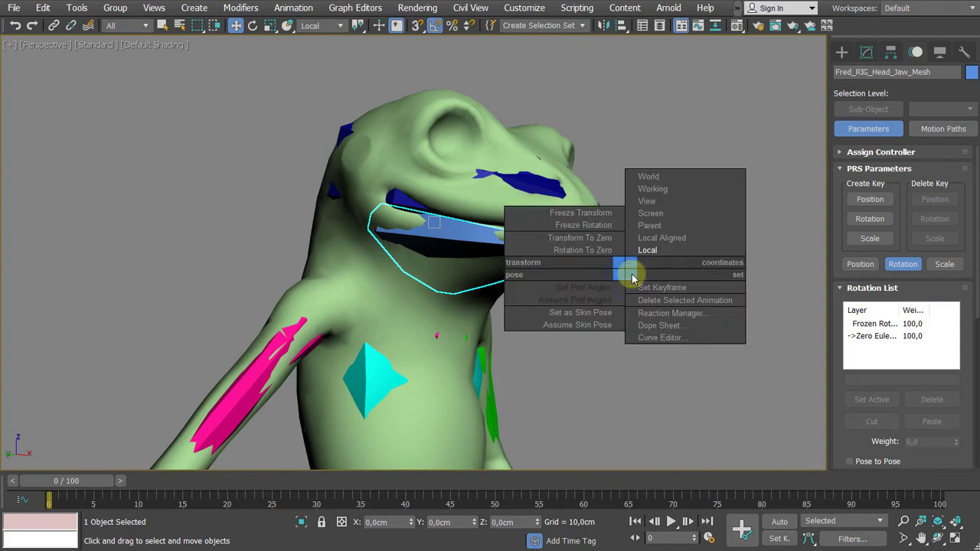
pyautogui.click(579, 214)
pyautogui.moveTo(579, 219); pyautogui.dragTo(789, 112)
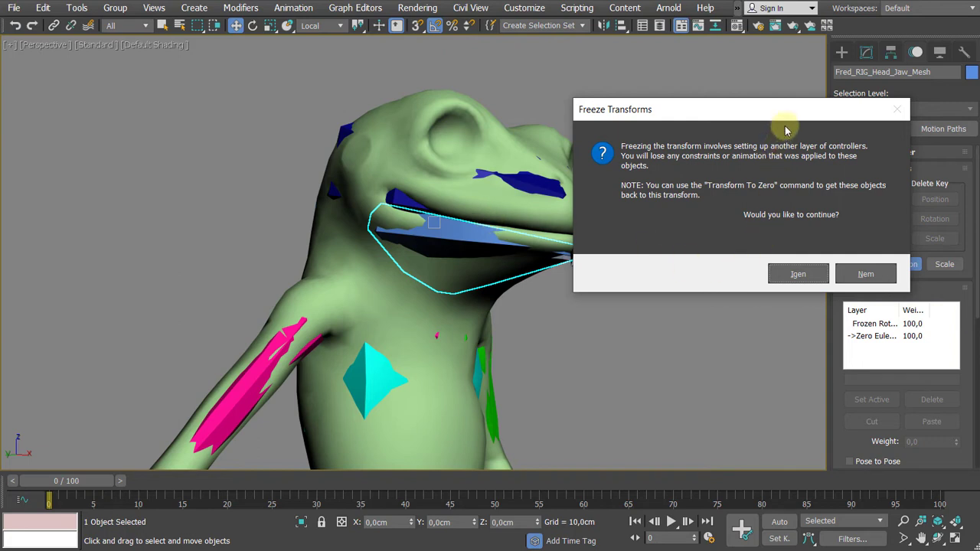
pyautogui.click(798, 274)
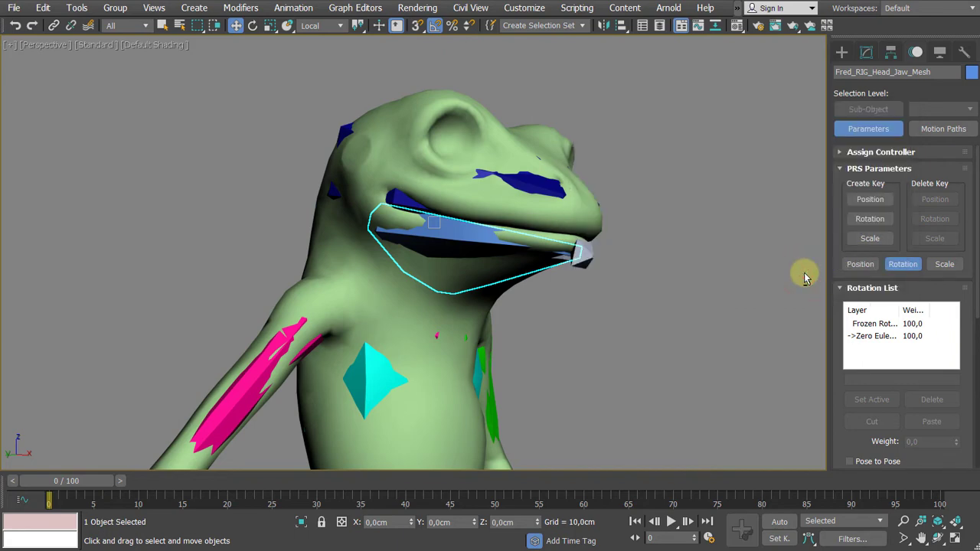
# Rotate the jaw object wide open about its local axis as a test and view the head from another angle.
pyautogui.moveTo(621, 320)
pyautogui.mouseDown(button='middle')
pyautogui.moveTo(611, 342)
pyautogui.moveTo(615, 308)
pyautogui.mouseUp(button='middle')
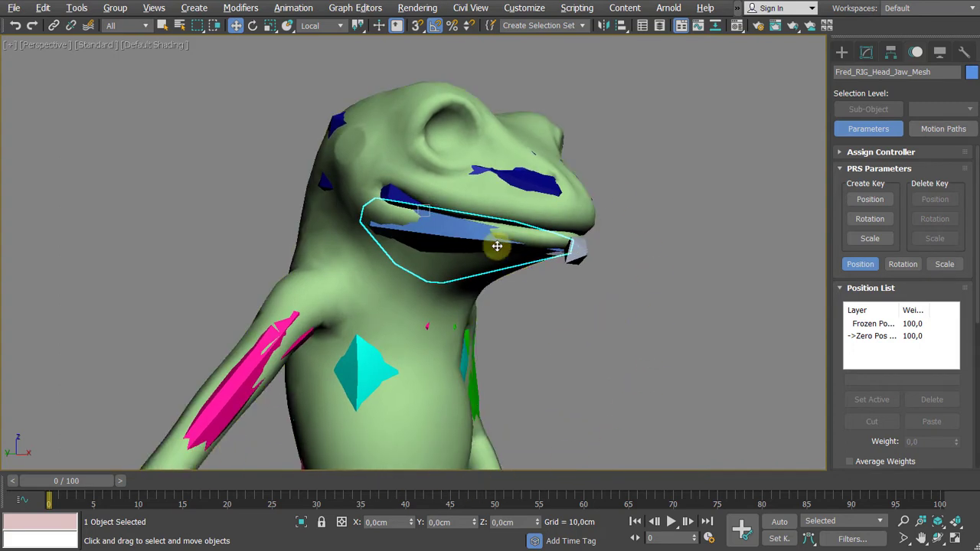
pyautogui.press('e')
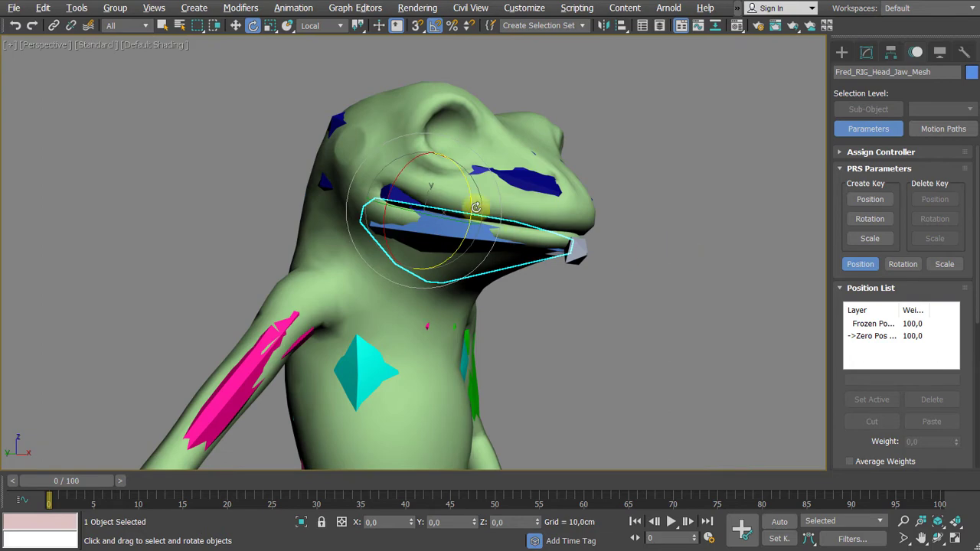
pyautogui.moveTo(466, 186); pyautogui.dragTo(506, 272)
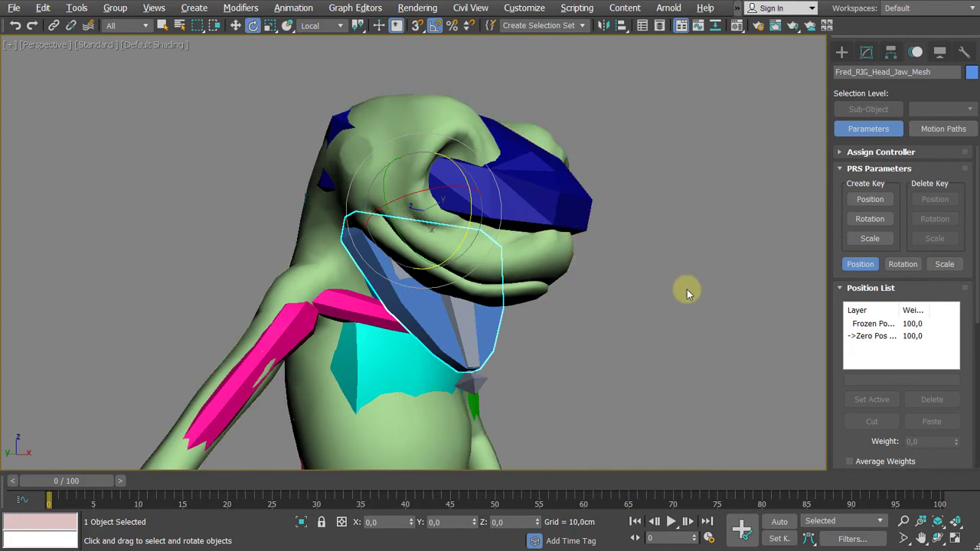
pyautogui.keyDown('alt'); pyautogui.moveTo(687, 290); pyautogui.dragTo(519, 239, button='middle'); pyautogui.keyUp('alt')
pyautogui.keyDown('alt'); pyautogui.moveTo(648, 298); pyautogui.dragTo(644, 321, button='middle'); pyautogui.keyUp('alt')
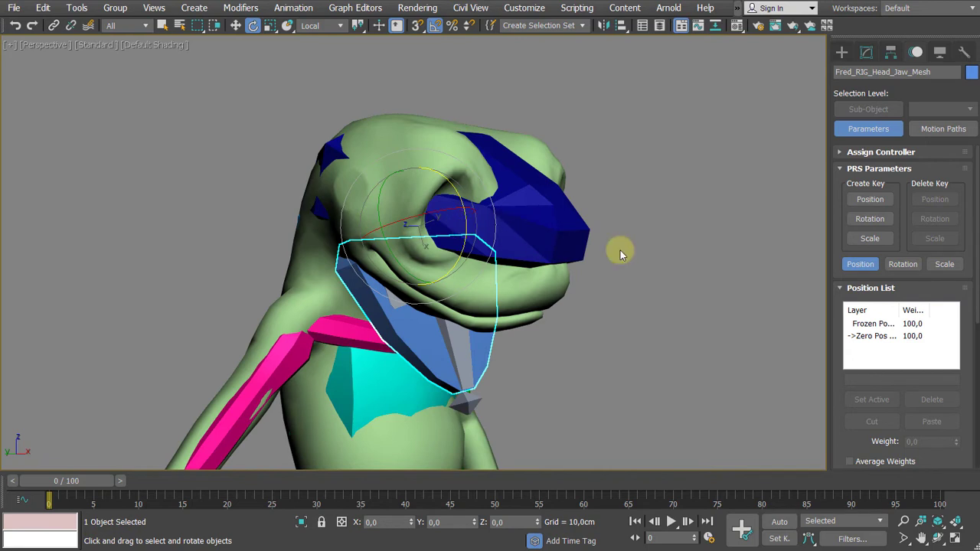
# Return the opened jaw object to its frozen zero transform and check the closed mouth.
pyautogui.rightClick(559, 359)
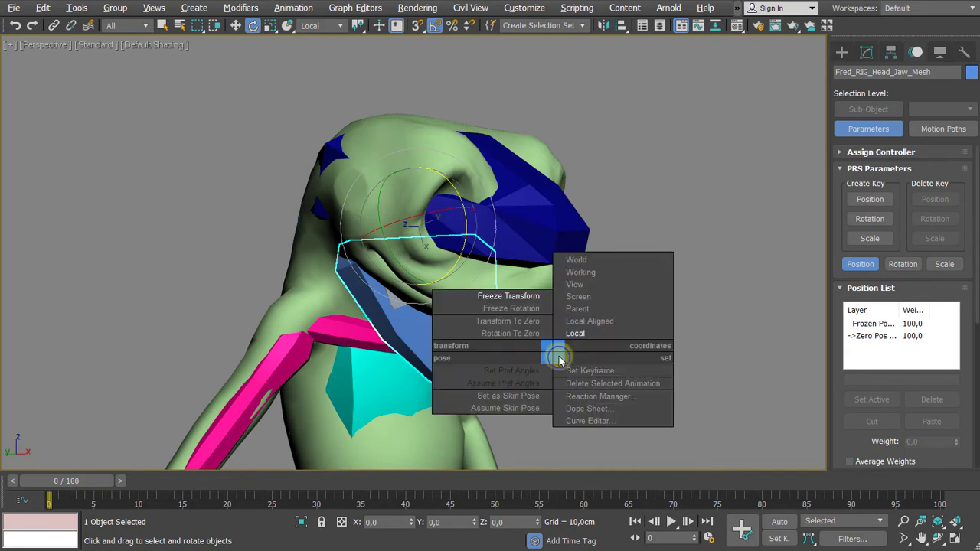
pyautogui.click(526, 327)
pyautogui.keyDown('alt'); pyautogui.moveTo(667, 324); pyautogui.dragTo(631, 304, button='middle'); pyautogui.keyUp('alt')
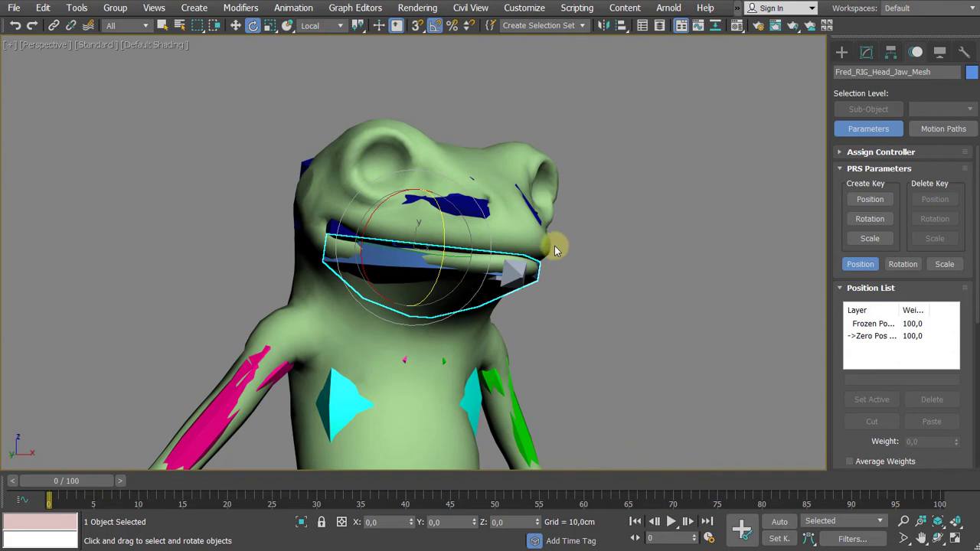
pyautogui.keyDown('alt'); pyautogui.moveTo(612, 217); pyautogui.dragTo(649, 205, button='middle'); pyautogui.keyUp('alt')
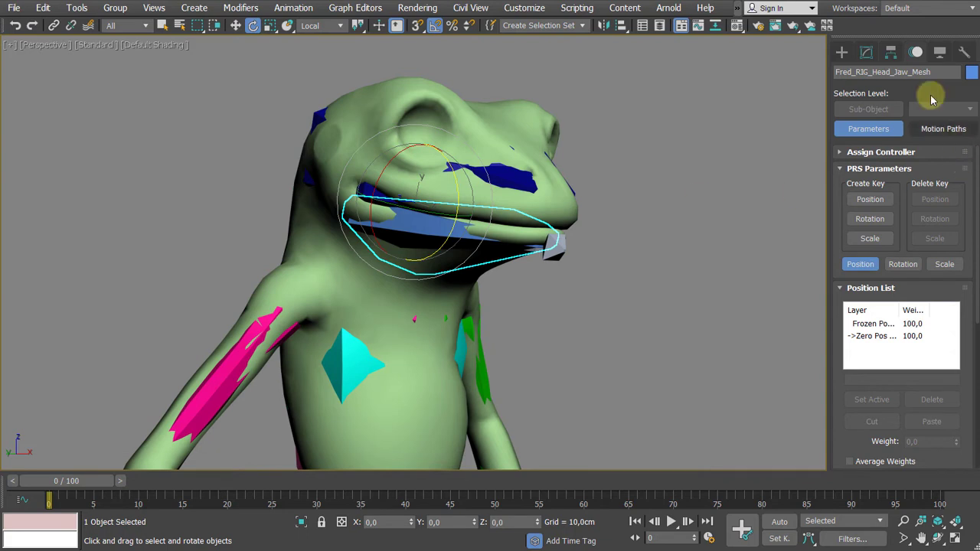
# Select the frog mesh Fred_Retopo_Low, enter the Envelope level of its Skin modifier, and turn on edged faces display.
pyautogui.click(866, 52)
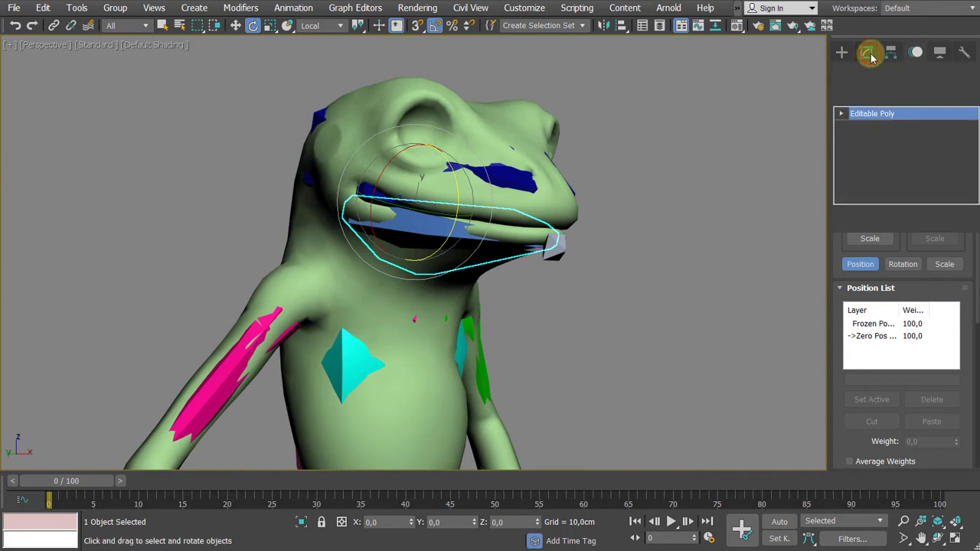
pyautogui.click(507, 127)
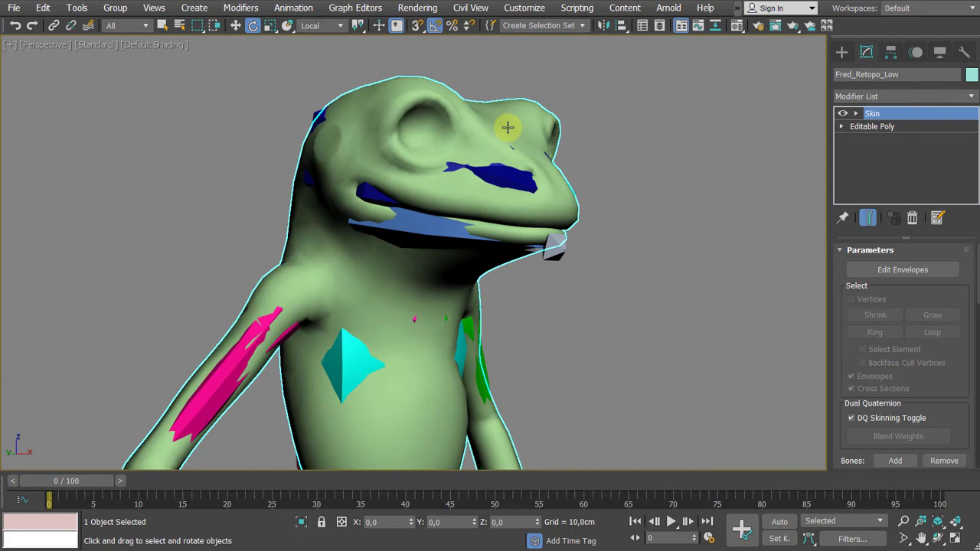
pyautogui.click(856, 113)
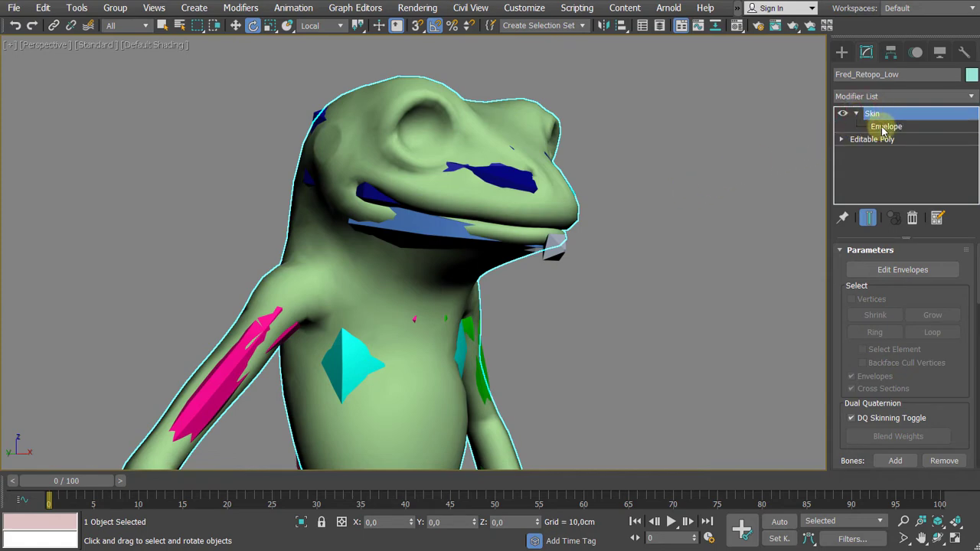
pyautogui.click(885, 127)
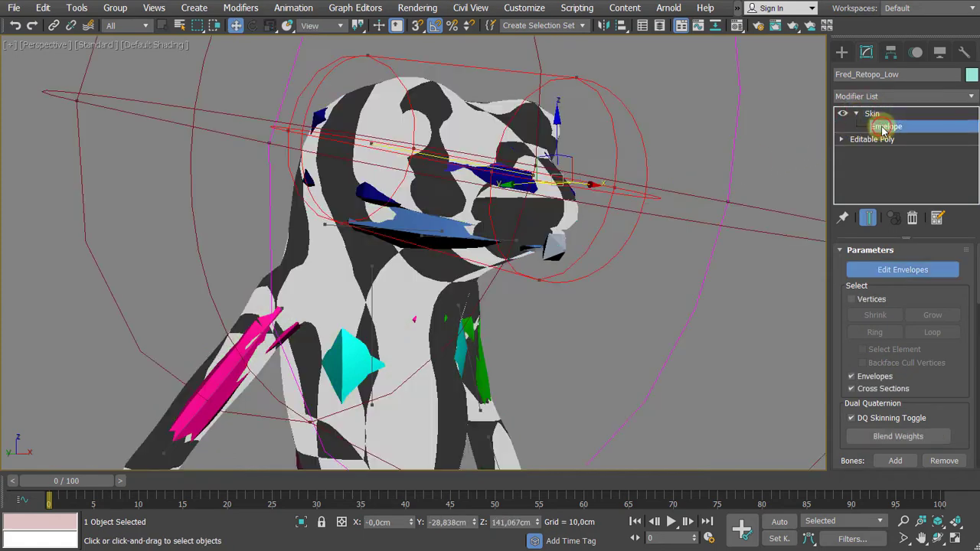
pyautogui.click(704, 192)
pyautogui.scroll(-4, 612, 145)
pyautogui.keyDown('alt'); pyautogui.moveTo(613, 148); pyautogui.dragTo(680, 183, button='middle'); pyautogui.keyUp('alt')
pyautogui.press('F4')
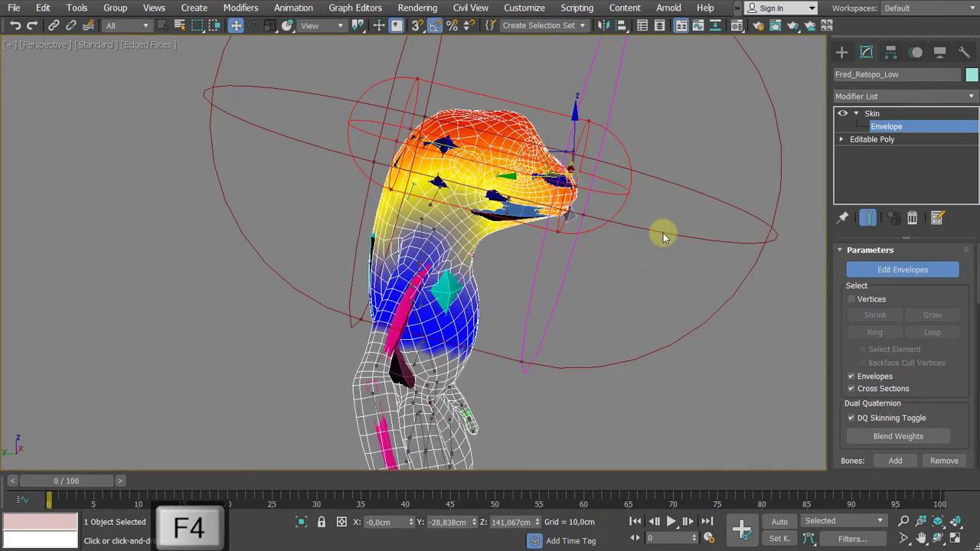
# Examine how the head bone's envelope influences the vertices of the head, mouth and neck.
pyautogui.moveTo(663, 230)
pyautogui.keyDown('alt'); pyautogui.mouseDown(button='middle')
pyautogui.moveTo(619, 219)
pyautogui.moveTo(605, 251)
pyautogui.moveTo(600, 240)
pyautogui.moveTo(587, 333)
pyautogui.moveTo(619, 213)
pyautogui.moveTo(687, 210)
pyautogui.moveTo(626, 216)
pyautogui.moveTo(617, 288)
pyautogui.mouseUp(button='middle'); pyautogui.keyUp('alt')
pyautogui.scroll(4, 600, 241)
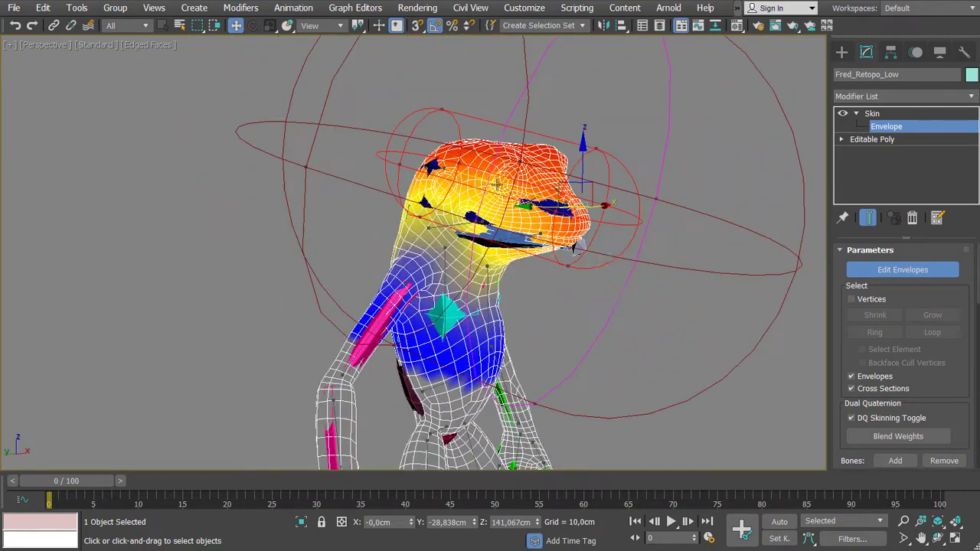
pyautogui.moveTo(550, 293); pyautogui.dragTo(525, 382, button='middle')
pyautogui.scroll(3, 536, 327)
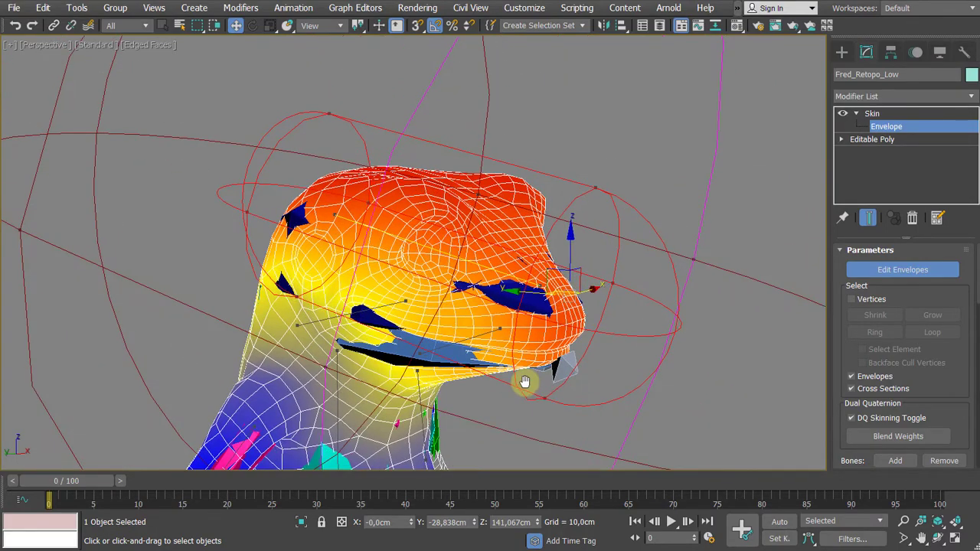
pyautogui.keyDown('alt'); pyautogui.moveTo(656, 191); pyautogui.dragTo(657, 202, button='middle'); pyautogui.keyUp('alt')
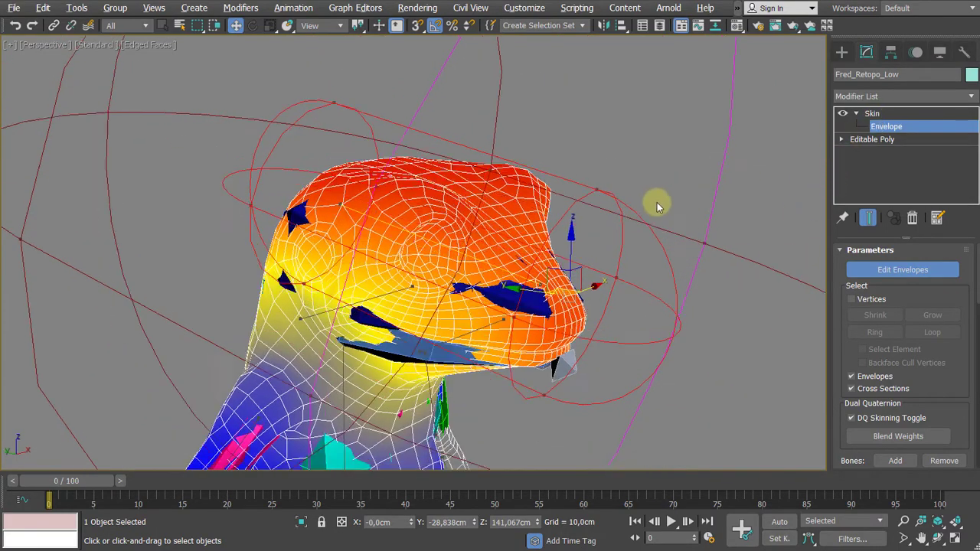
pyautogui.hotkey('shift', 'z')
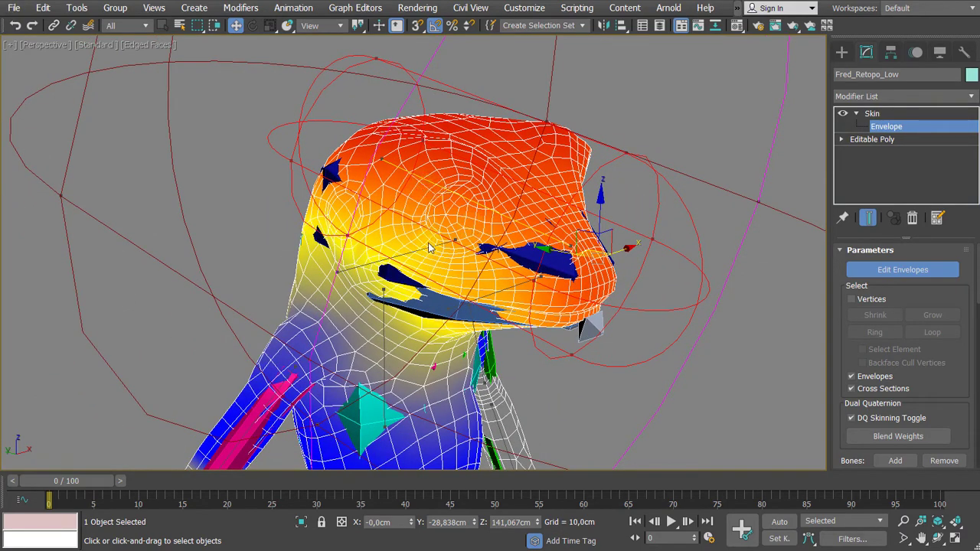
pyautogui.scroll(3, 422, 249)
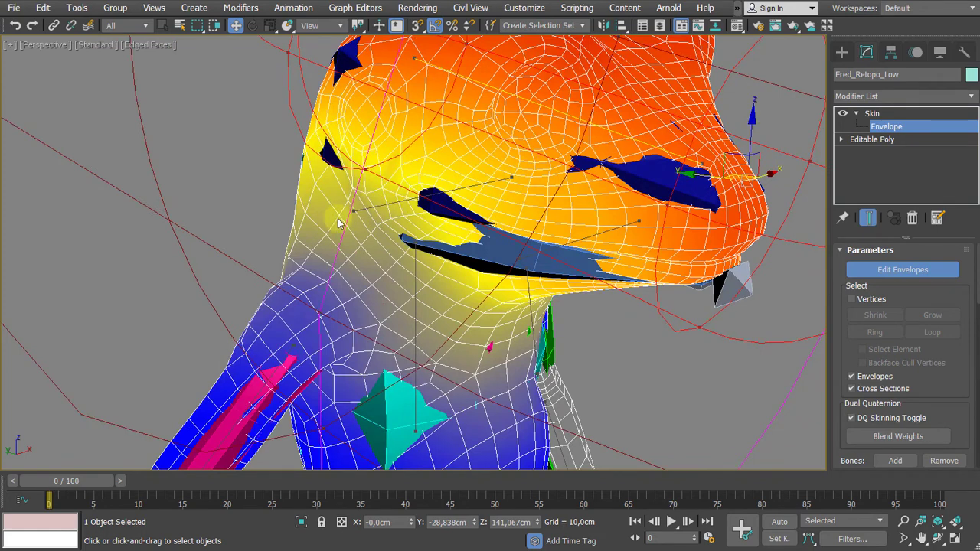
# Select the bone across the shoulders and the vertical torso bone in turn to inspect their skin weights.
pyautogui.click(585, 236)
pyautogui.keyDown('alt'); pyautogui.moveTo(586, 236); pyautogui.dragTo(580, 178, button='middle'); pyautogui.keyUp('alt')
pyautogui.keyDown('alt'); pyautogui.moveTo(421, 187); pyautogui.dragTo(375, 142, button='middle'); pyautogui.keyUp('alt')
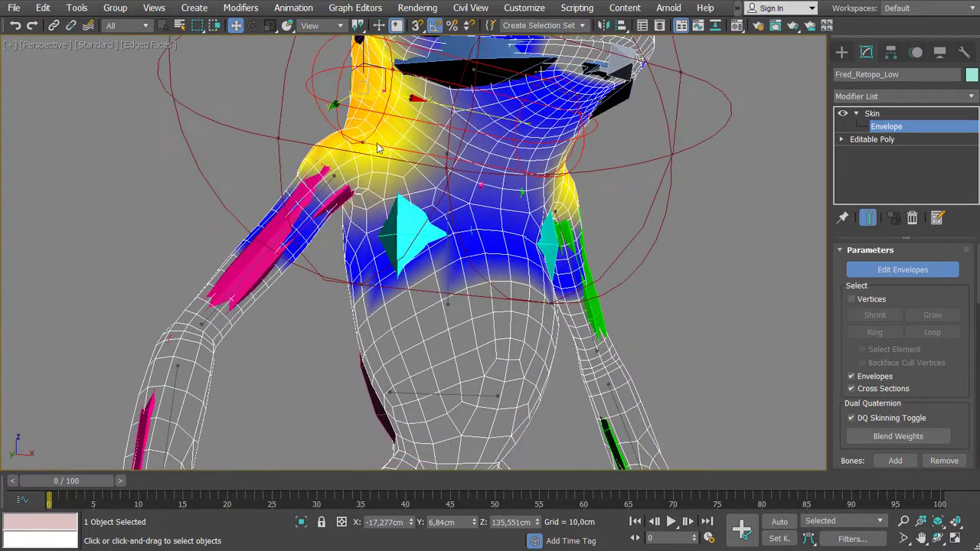
pyautogui.click(446, 254)
pyautogui.scroll(-4, 447, 254)
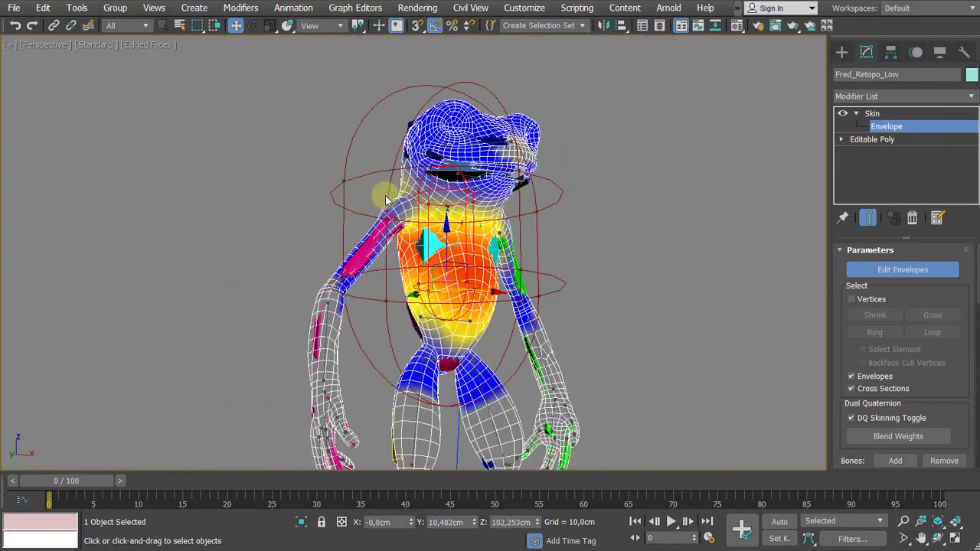
pyautogui.keyDown('alt'); pyautogui.moveTo(385, 195); pyautogui.dragTo(182, 169, button='middle'); pyautogui.keyUp('alt')
pyautogui.scroll(6, 291, 177)
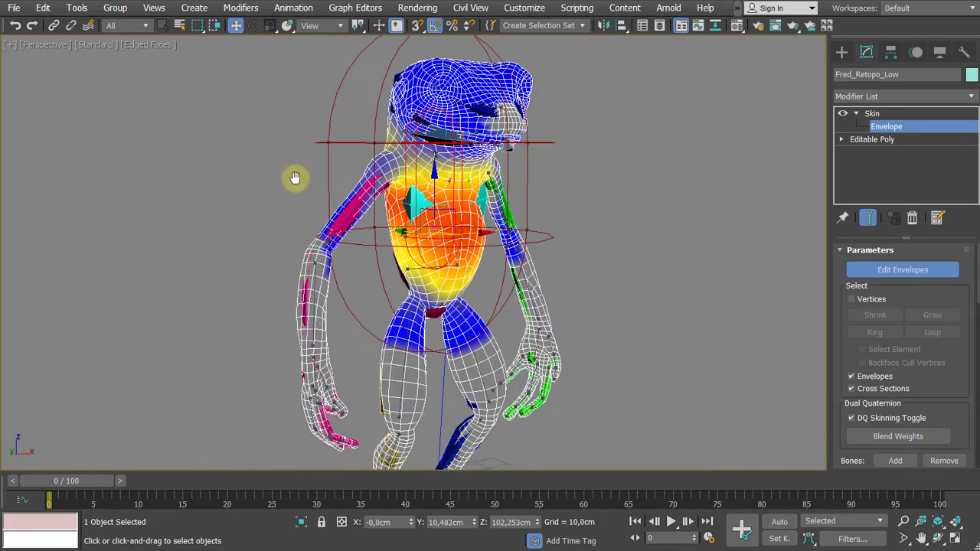
# Compare the skin weights of the frog's right upper arm bone and the torso bone around the shoulder and armpit.
pyautogui.click(307, 283)
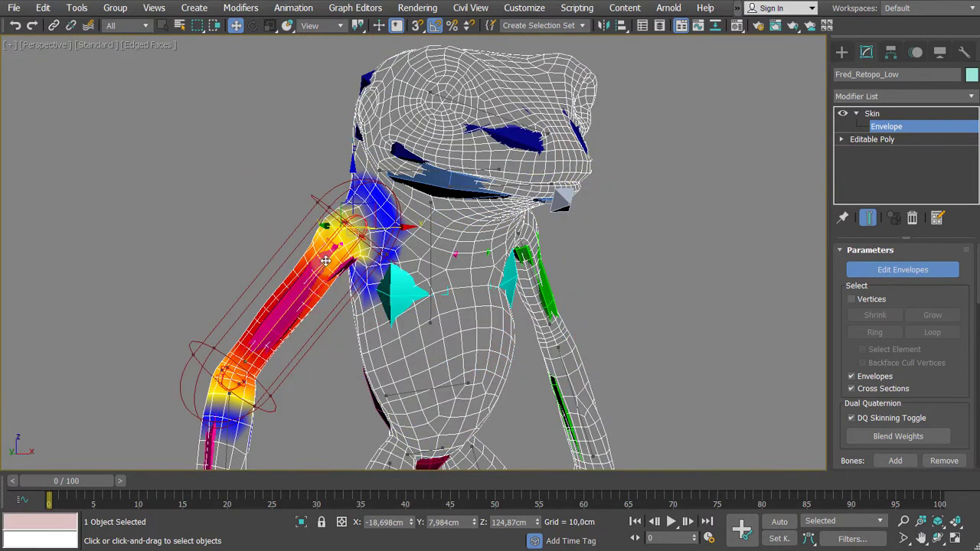
pyautogui.scroll(3, 322, 264)
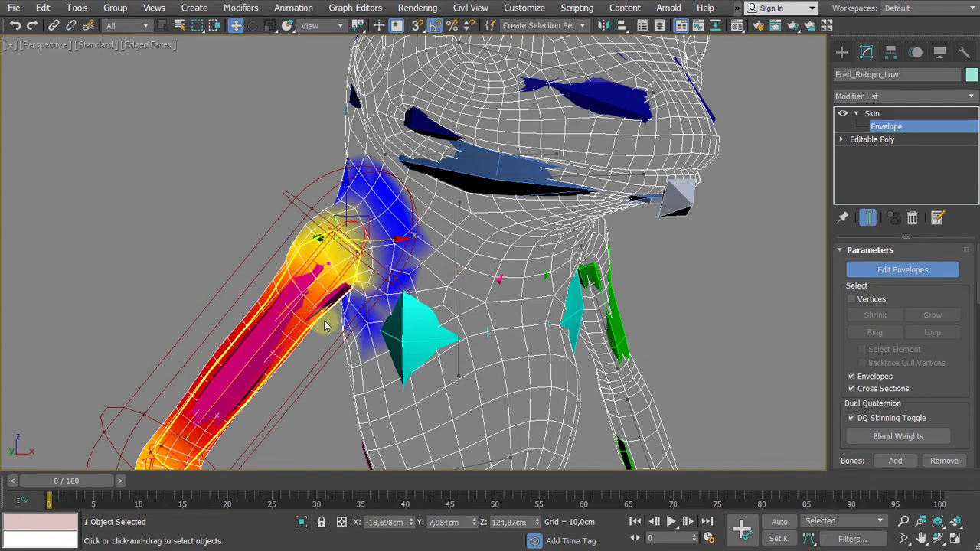
pyautogui.scroll(2, 350, 227)
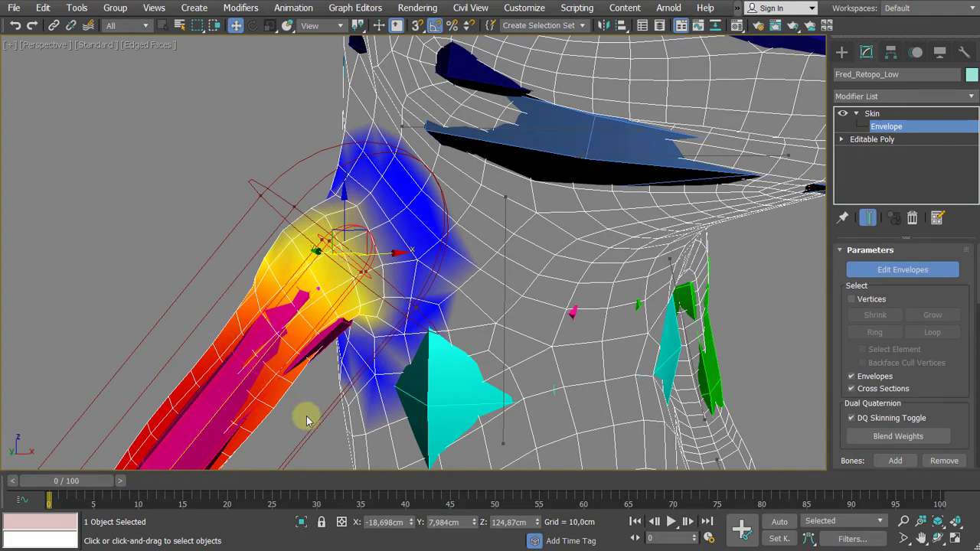
pyautogui.click(504, 308)
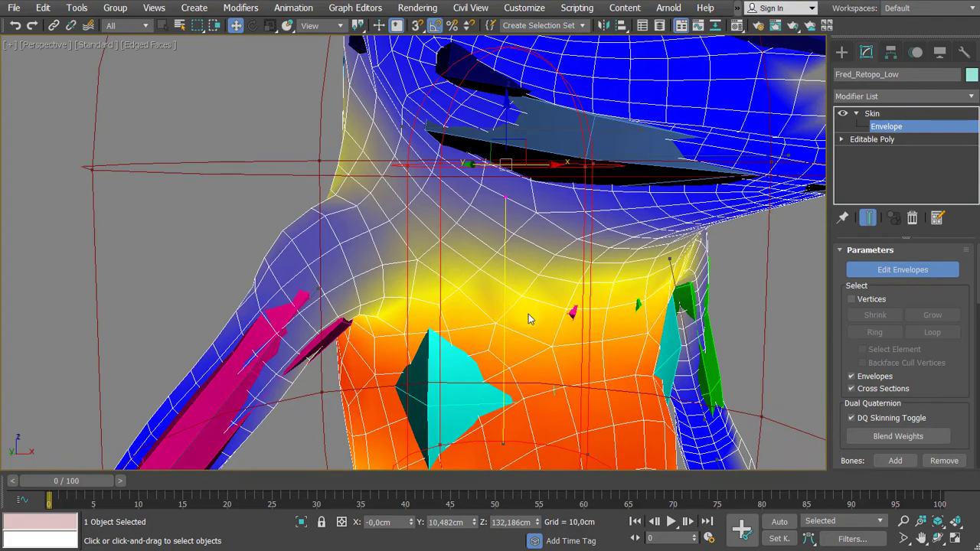
pyautogui.scroll(-3, 512, 337)
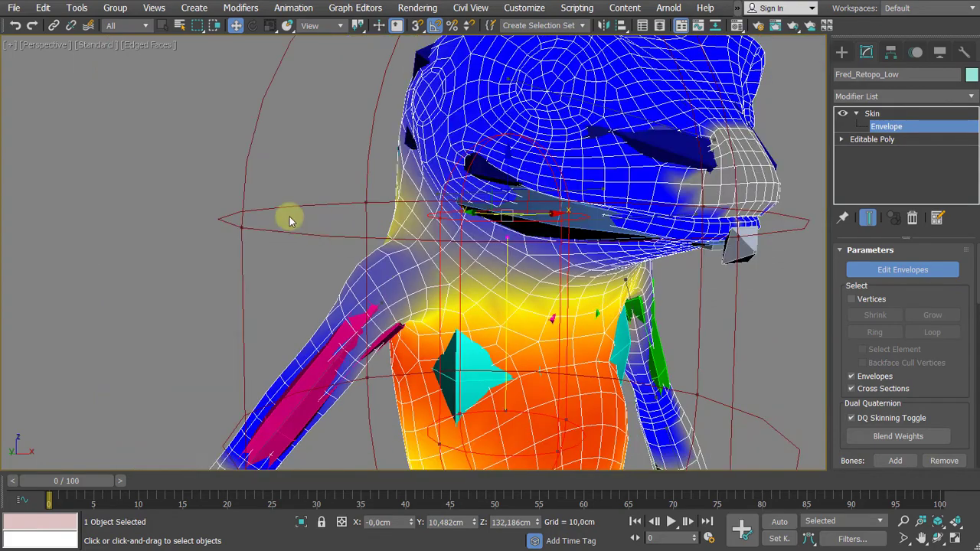
# Inspect the influence of the bone across the shoulders on the neck and upper arms from several angles.
pyautogui.keyDown('alt'); pyautogui.moveTo(291, 218); pyautogui.dragTo(419, 221, button='middle'); pyautogui.keyUp('alt')
pyautogui.keyDown('alt'); pyautogui.moveTo(476, 184); pyautogui.dragTo(425, 206, button='middle'); pyautogui.keyUp('alt')
pyautogui.keyDown('alt'); pyautogui.moveTo(244, 209); pyautogui.dragTo(422, 177, button='middle'); pyautogui.keyUp('alt')
pyautogui.scroll(2, 429, 204)
pyautogui.scroll(-2, 410, 238)
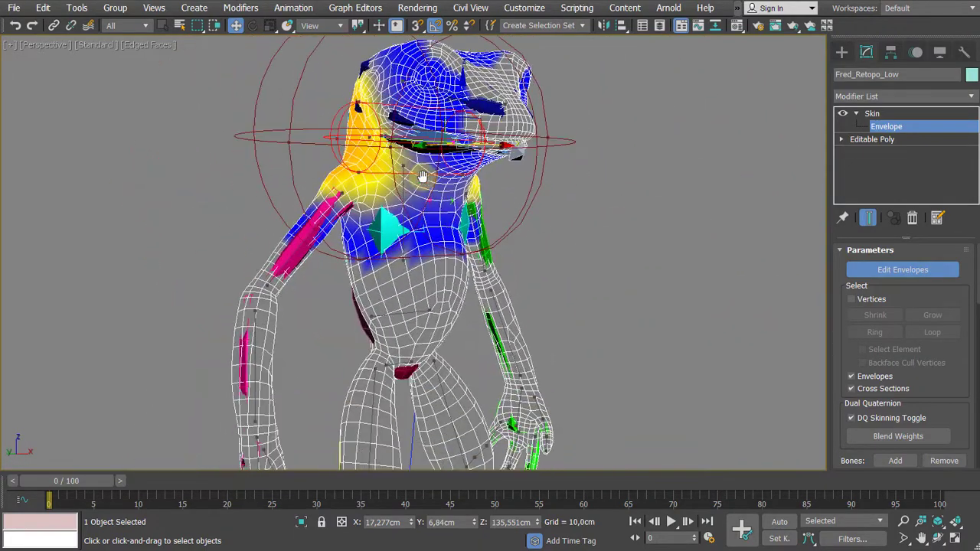
pyautogui.moveTo(406, 305); pyautogui.dragTo(428, 222, button='middle')
# Select the frog's right forearm bone and inspect its skin weights near the elbow and wrist.
pyautogui.click(304, 217)
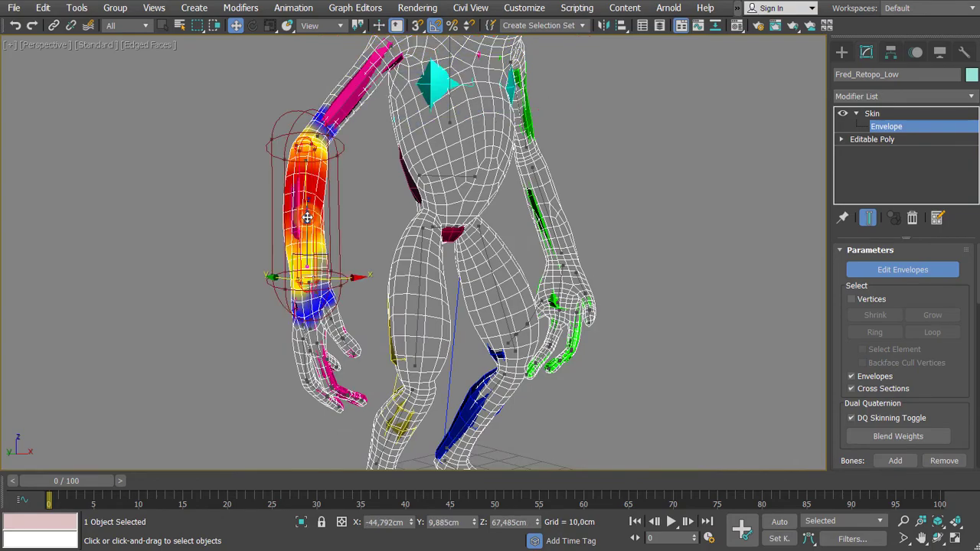
pyautogui.scroll(6, 305, 218)
pyautogui.scroll(2, 198, 258)
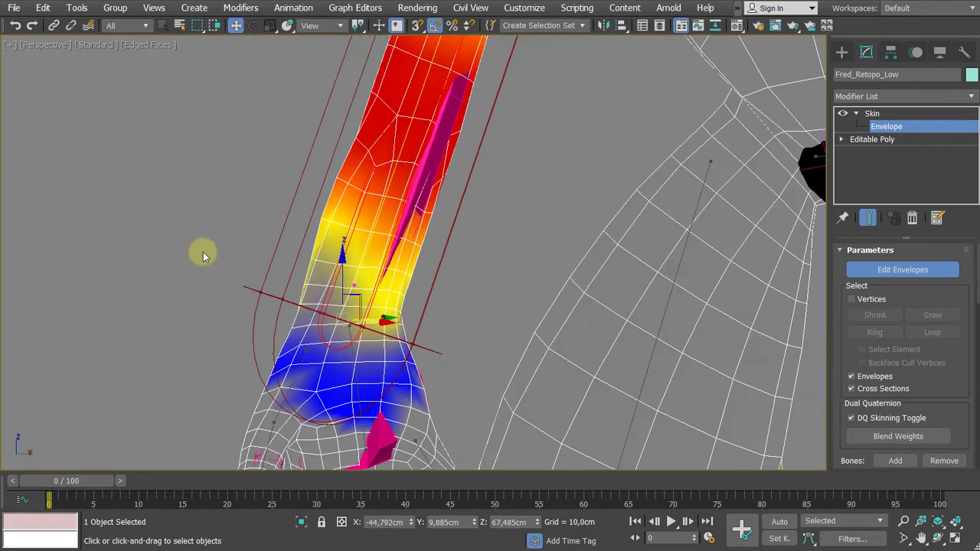
pyautogui.keyDown('alt'); pyautogui.moveTo(202, 256); pyautogui.dragTo(346, 253, button='middle'); pyautogui.keyUp('alt')
pyautogui.scroll(-2, 358, 285)
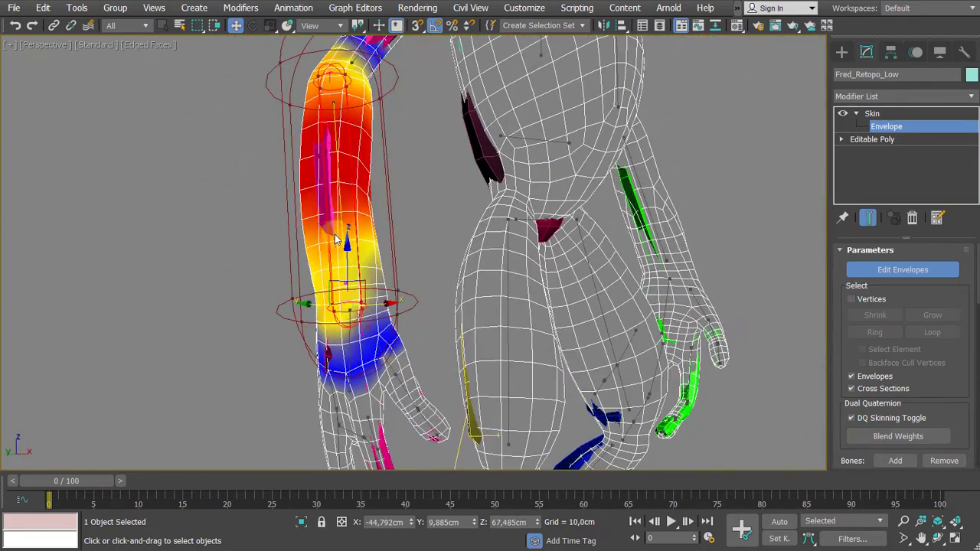
# Select the frog's right hand bone and inspect its skin weights on the wrist, lower forearm and fingers from several angles.
pyautogui.moveTo(346, 381); pyautogui.dragTo(328, 324, button='middle')
pyautogui.scroll(2, 330, 324)
pyautogui.click(331, 284)
pyautogui.scroll(-2, 331, 284)
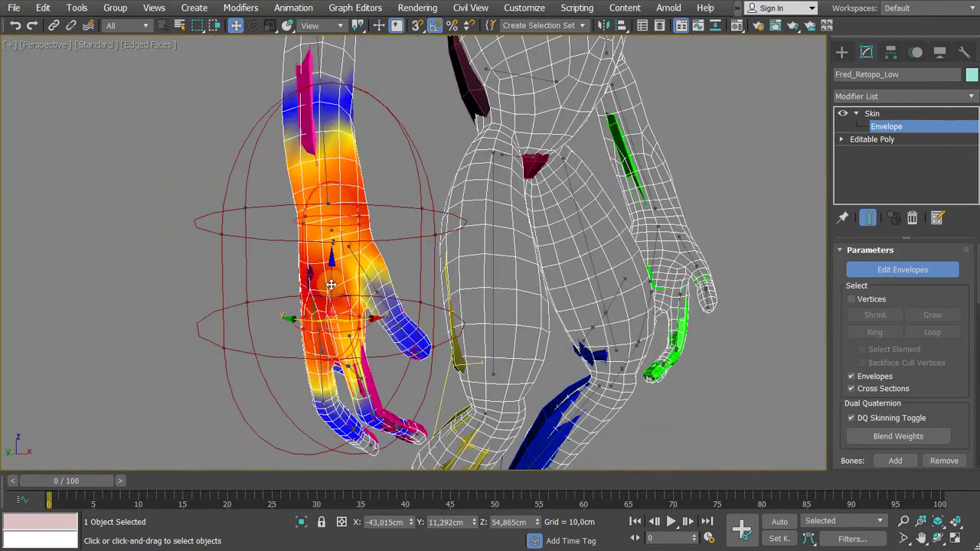
pyautogui.keyDown('alt'); pyautogui.moveTo(266, 228); pyautogui.dragTo(325, 295, button='middle'); pyautogui.keyUp('alt')
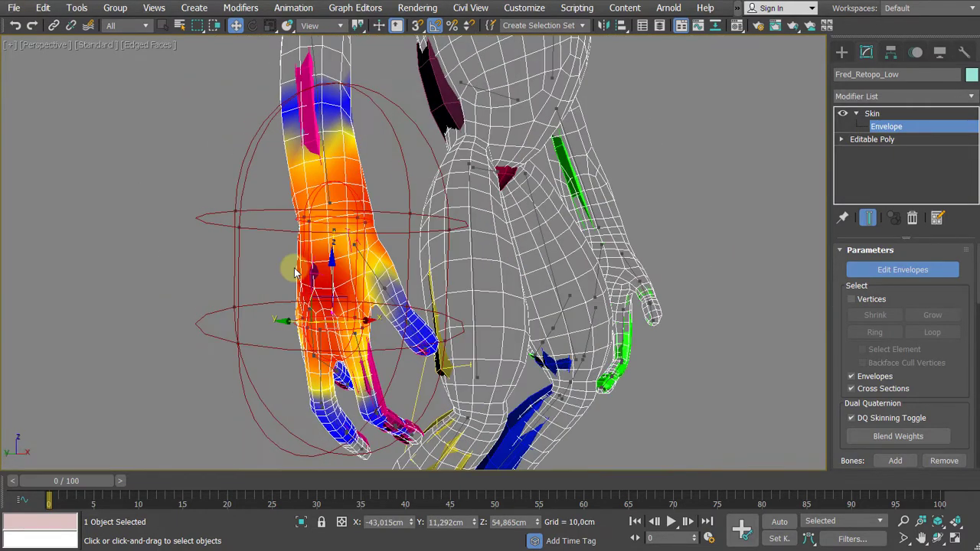
pyautogui.scroll(-2, 321, 298)
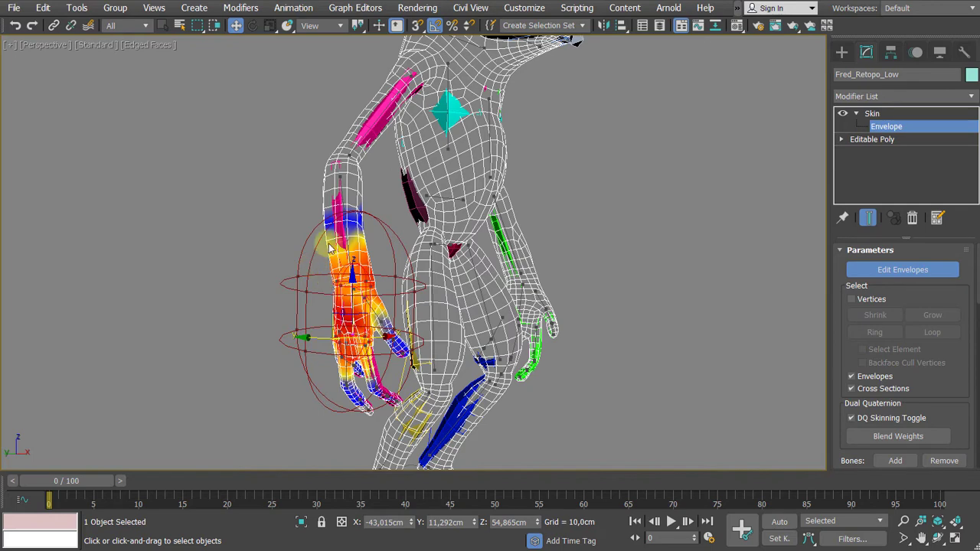
pyautogui.keyDown('alt'); pyautogui.moveTo(341, 242); pyautogui.dragTo(349, 321, button='middle'); pyautogui.keyUp('alt')
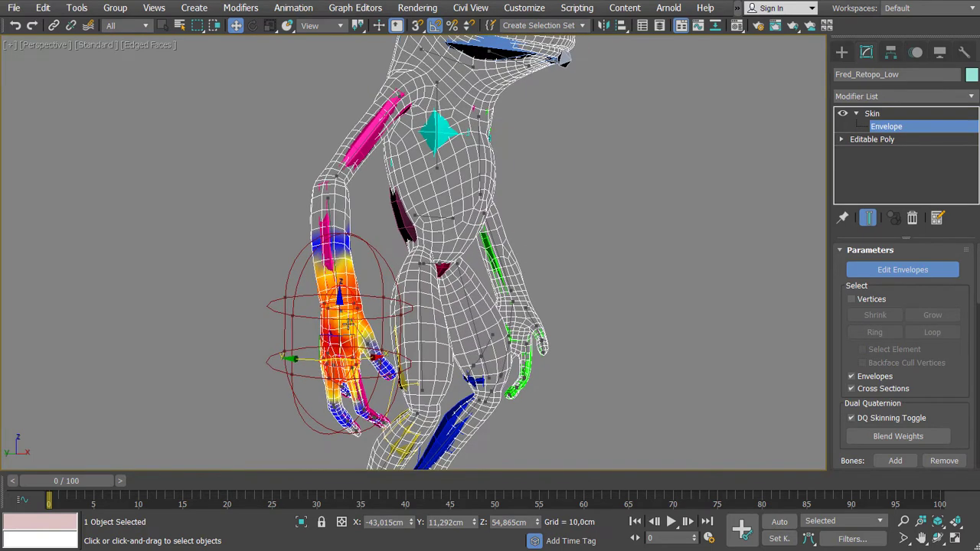
pyautogui.scroll(3, 310, 288)
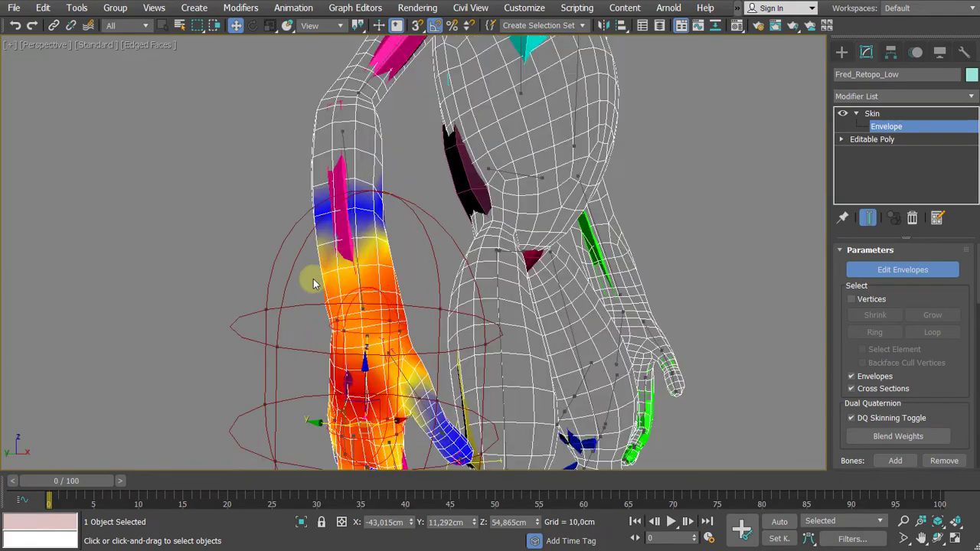
pyautogui.moveTo(314, 283)
pyautogui.keyDown('alt'); pyautogui.mouseDown(button='middle')
pyautogui.moveTo(407, 267)
pyautogui.moveTo(331, 262)
pyautogui.moveTo(304, 289)
pyautogui.mouseUp(button='middle'); pyautogui.keyUp('alt')
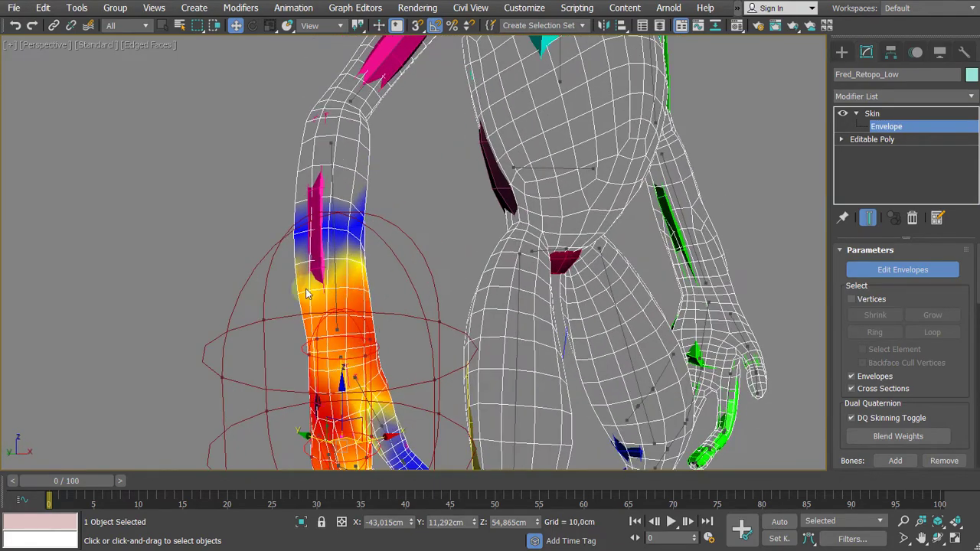
# Select the head bone and inspect its influence on the head, neck, shoulders and upper torso.
pyautogui.moveTo(345, 202); pyautogui.dragTo(337, 360, button='middle')
pyautogui.scroll(-3, 408, 340)
pyautogui.scroll(5, 472, 274)
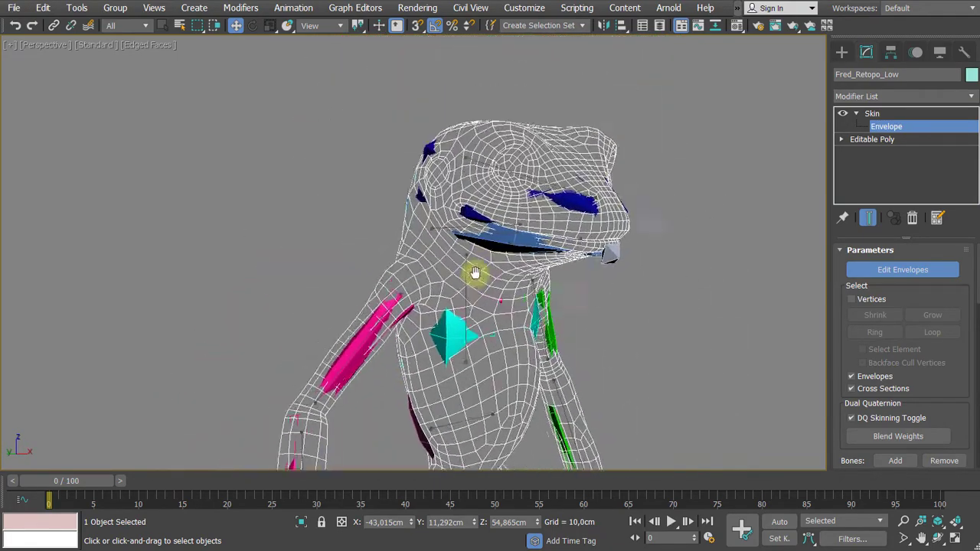
pyautogui.click(511, 183)
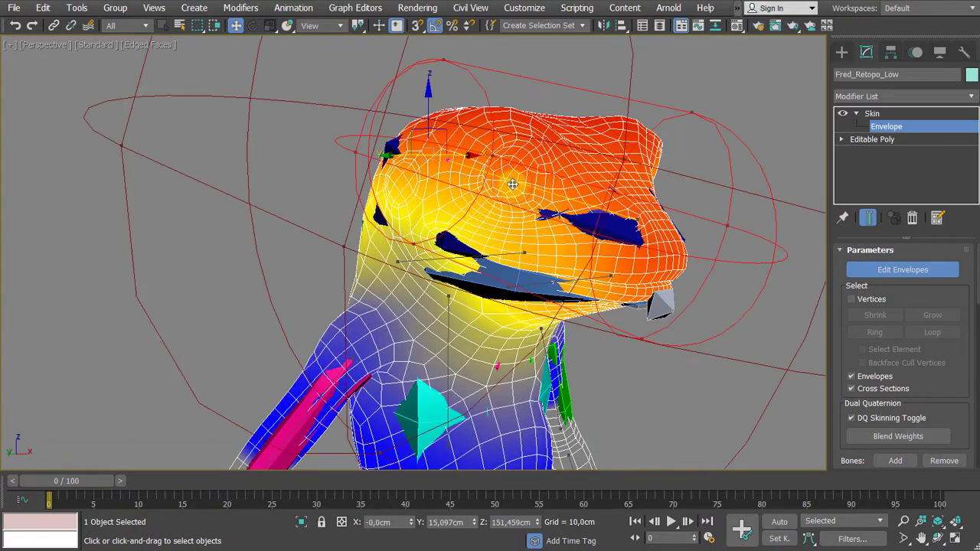
pyautogui.keyDown('alt'); pyautogui.moveTo(511, 184); pyautogui.dragTo(492, 230, button='middle'); pyautogui.keyUp('alt')
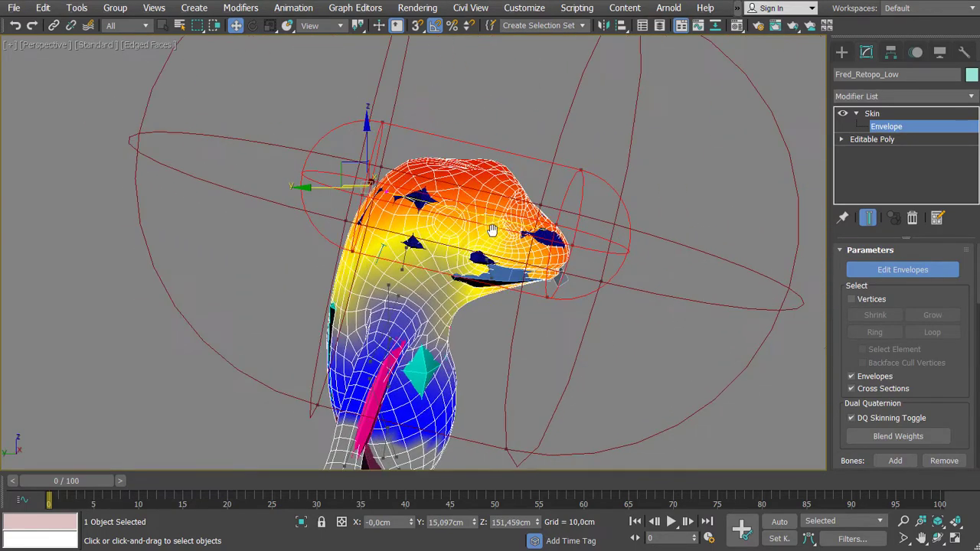
# In the Left view, shrink the head bone's outer envelope at the snout end until its upper handle sits at about Z 164 cm.
pyautogui.press('l')
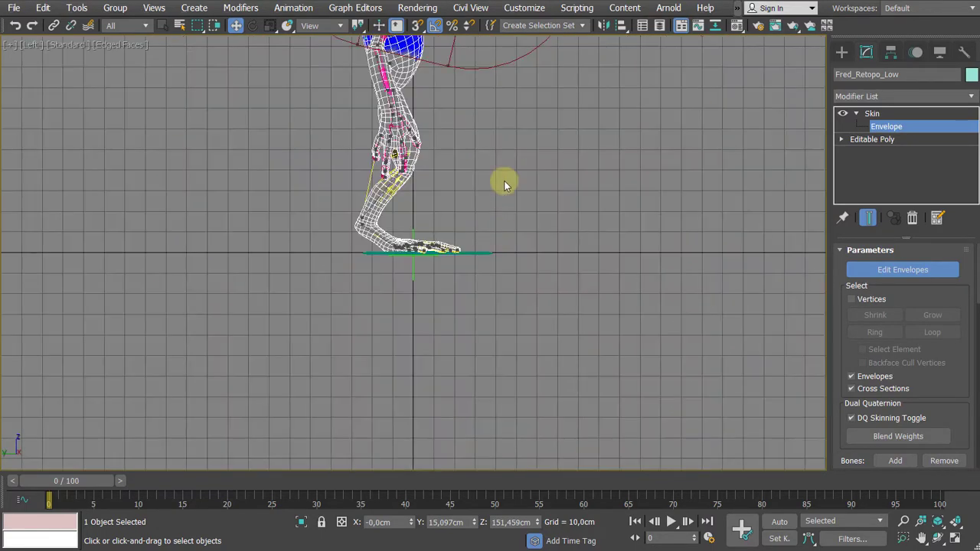
pyautogui.moveTo(505, 183); pyautogui.dragTo(505, 400, button='middle')
pyautogui.moveTo(422, 225); pyautogui.dragTo(361, 336, button='middle')
pyautogui.scroll(2, 361, 337)
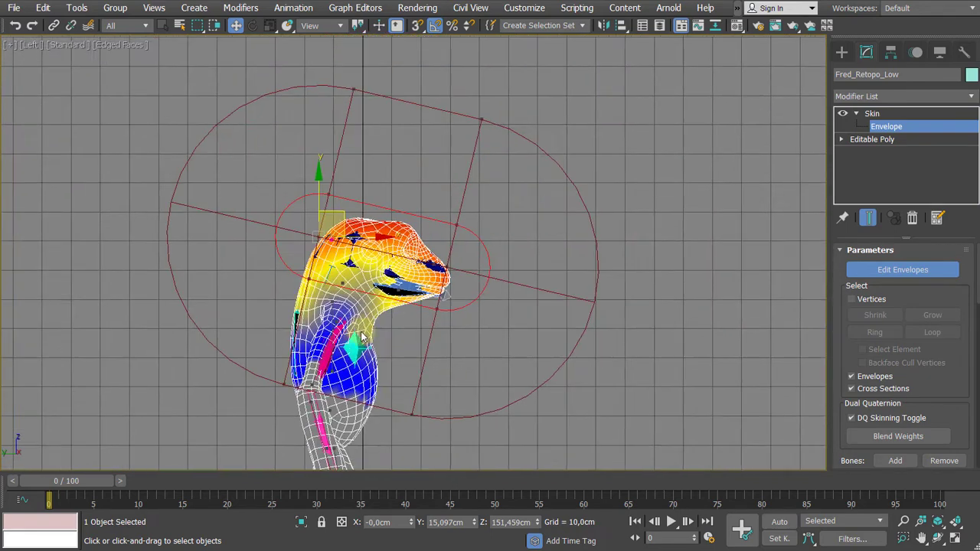
pyautogui.click(484, 119)
pyautogui.moveTo(565, 145)
pyautogui.mouseDown(button='middle')
pyautogui.moveTo(543, 158)
pyautogui.moveTo(569, 138)
pyautogui.mouseUp(button='middle')
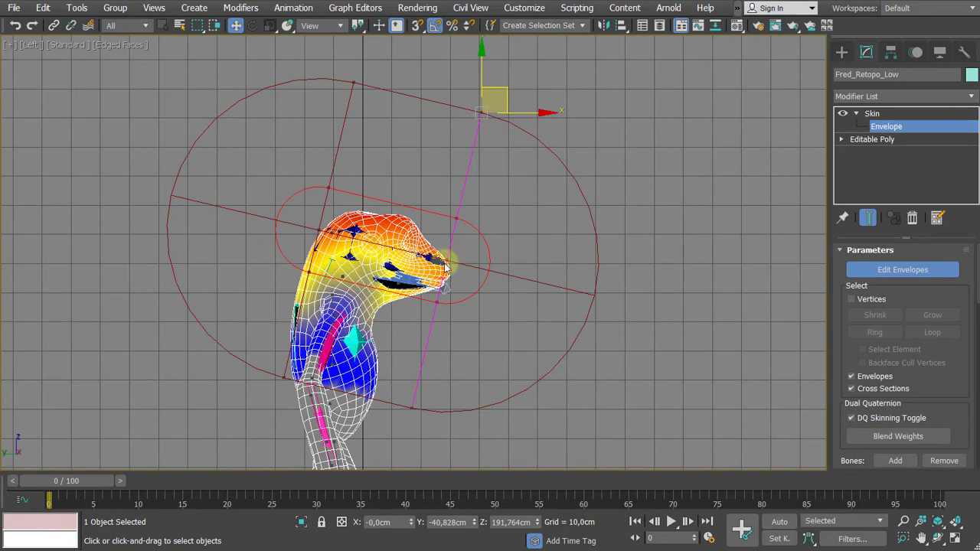
pyautogui.click(501, 146)
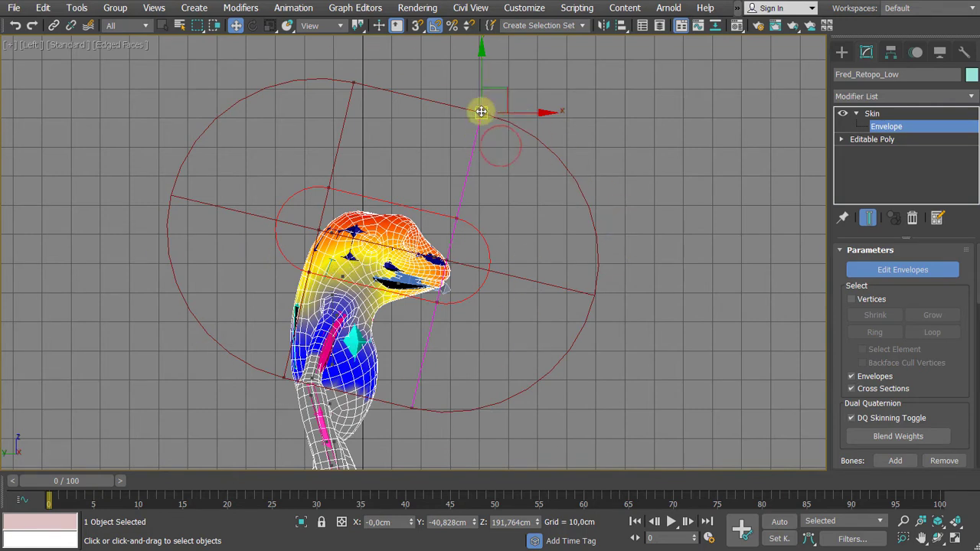
pyautogui.moveTo(507, 86); pyautogui.dragTo(473, 157)
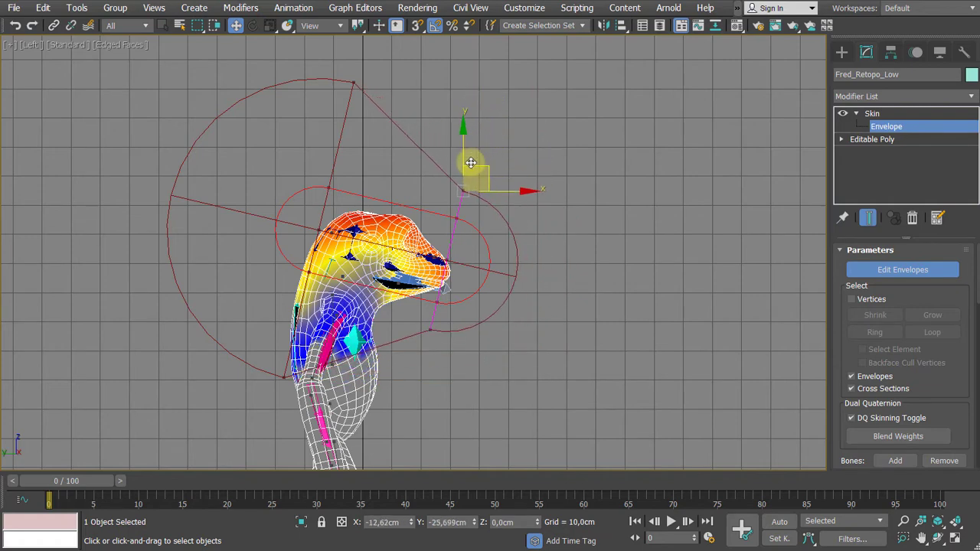
# Shrink the head bone's inner envelope at the snout end until its upper handle sits at about Z 152 cm.
pyautogui.scroll(2, 445, 215)
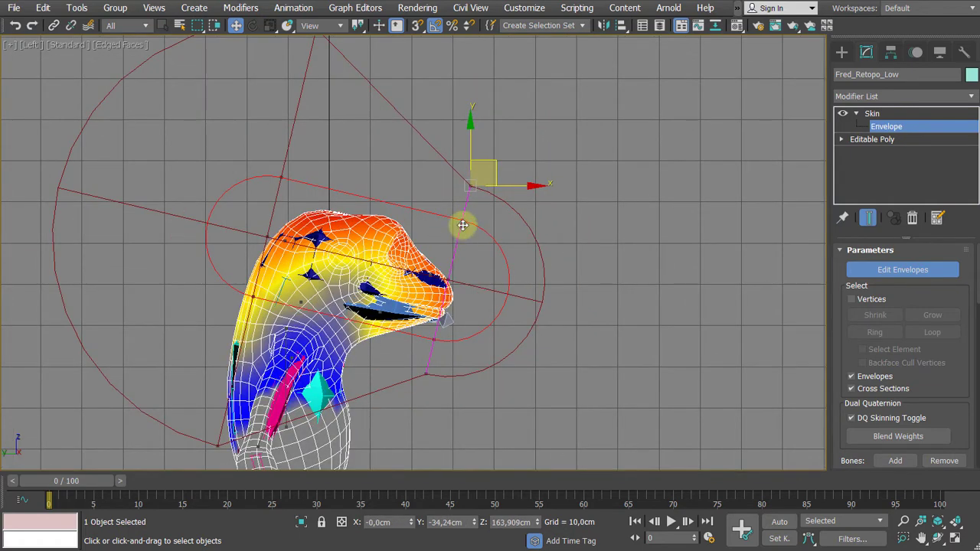
pyautogui.click(463, 219)
pyautogui.moveTo(485, 201); pyautogui.dragTo(478, 214)
pyautogui.scroll(2, 426, 264)
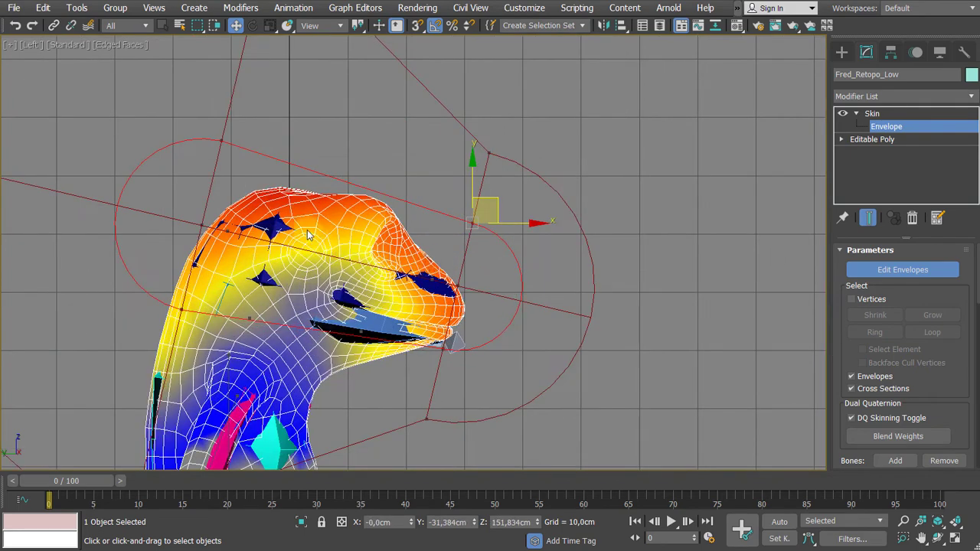
# Shrink the head's outer envelope at the back of the skull to about Z 177 cm and set the inner one to about Z 166 cm.
pyautogui.moveTo(309, 233); pyautogui.dragTo(411, 96, button='middle')
pyautogui.scroll(-2, 453, 219)
pyautogui.click(398, 149)
pyautogui.scroll(-1, 398, 218)
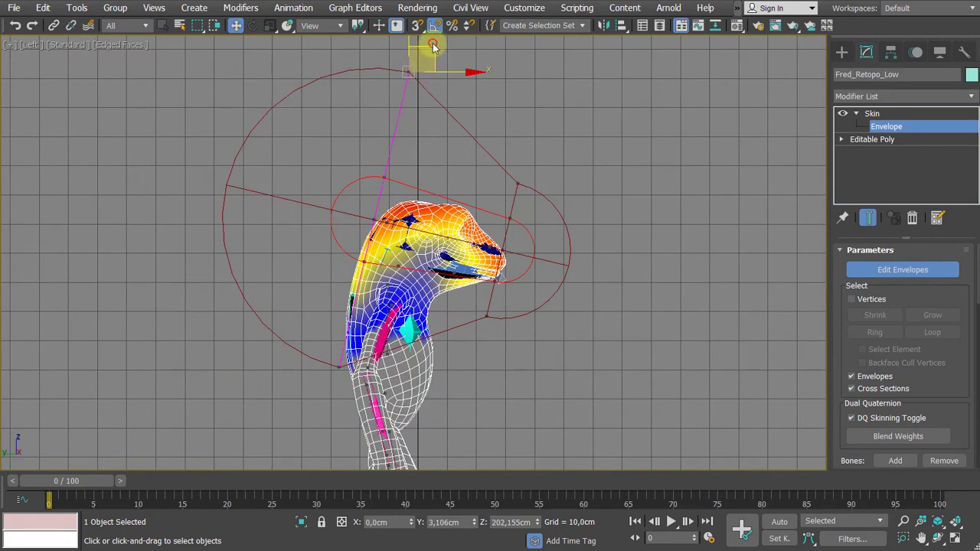
pyautogui.moveTo(433, 51); pyautogui.dragTo(416, 125)
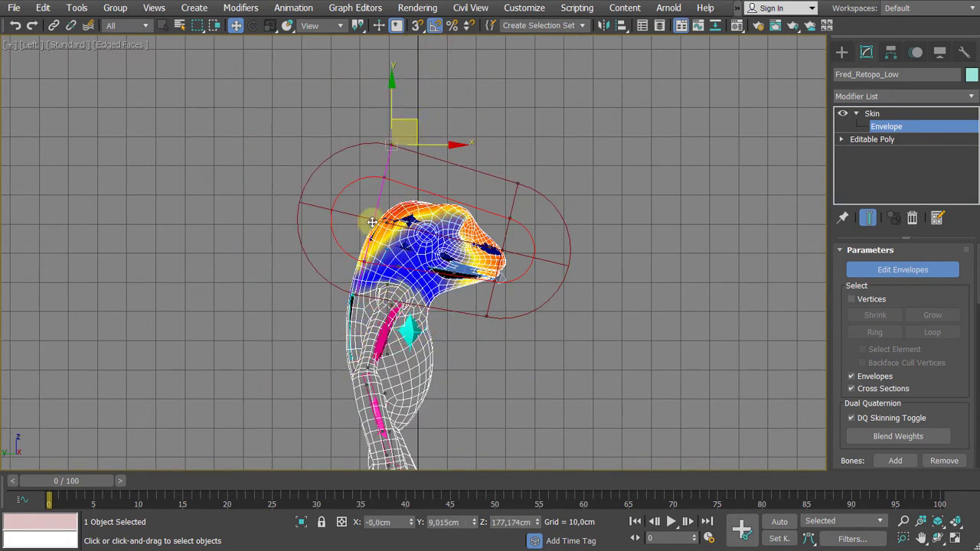
pyautogui.click(371, 223)
pyautogui.moveTo(383, 178); pyautogui.dragTo(413, 157)
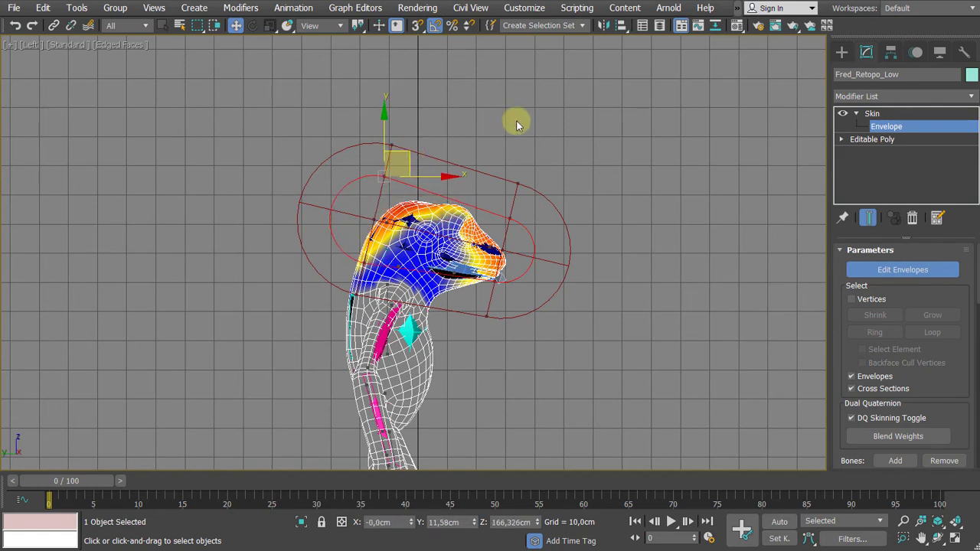
# Examine the head bone's adjusted weights in perspective around the eye, cheek, jaw and throat from several angles.
pyautogui.press('p')
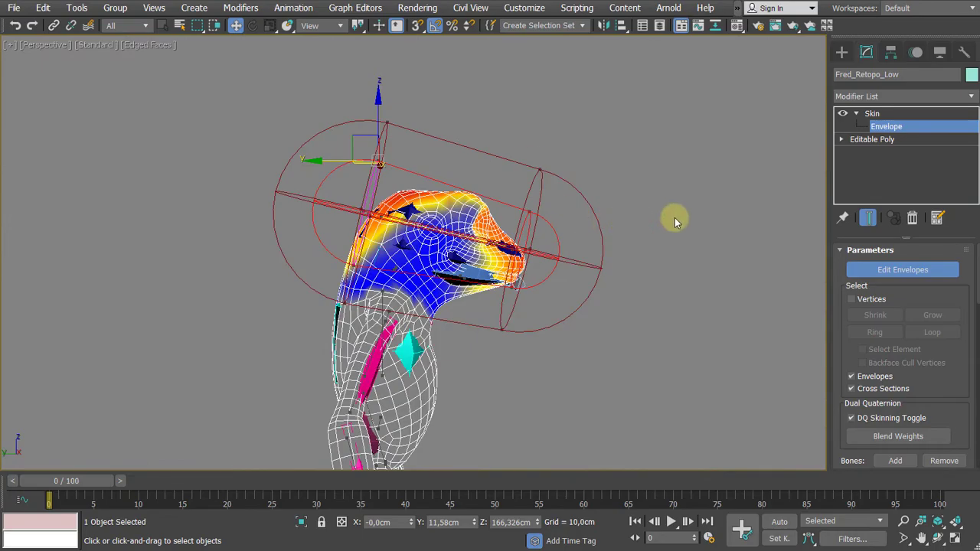
pyautogui.keyDown('alt'); pyautogui.moveTo(675, 217); pyautogui.dragTo(489, 235, button='middle'); pyautogui.keyUp('alt')
pyautogui.scroll(3, 594, 239)
pyautogui.keyDown('alt'); pyautogui.moveTo(546, 305); pyautogui.dragTo(417, 348, button='middle'); pyautogui.keyUp('alt')
pyautogui.keyDown('alt'); pyautogui.moveTo(346, 180); pyautogui.dragTo(433, 156, button='middle'); pyautogui.keyUp('alt')
pyautogui.keyDown('alt'); pyautogui.moveTo(335, 206); pyautogui.dragTo(341, 180, button='middle'); pyautogui.keyUp('alt')
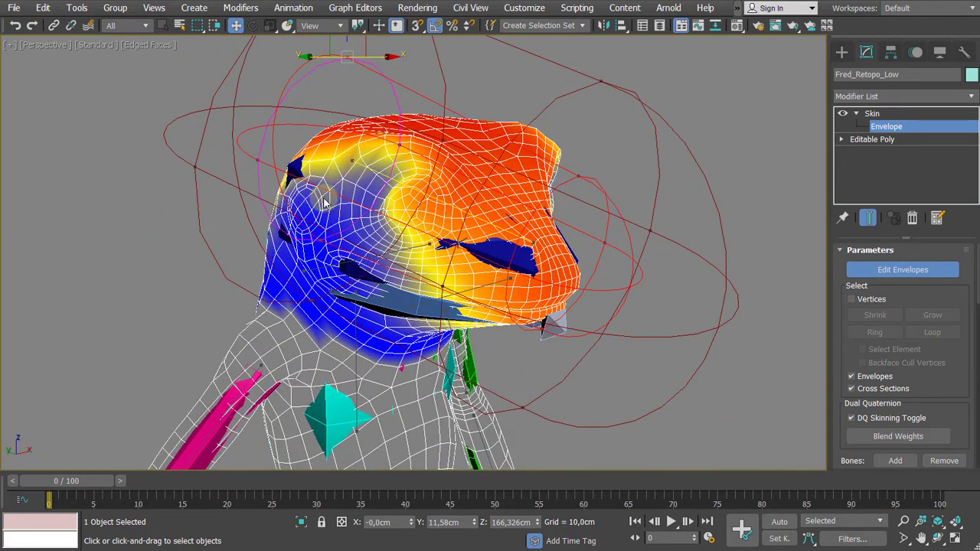
pyautogui.scroll(-2, 323, 202)
pyautogui.moveTo(329, 199)
pyautogui.keyDown('alt'); pyautogui.mouseDown(button='middle')
pyautogui.moveTo(368, 201)
pyautogui.moveTo(339, 206)
pyautogui.mouseUp(button='middle'); pyautogui.keyUp('alt')
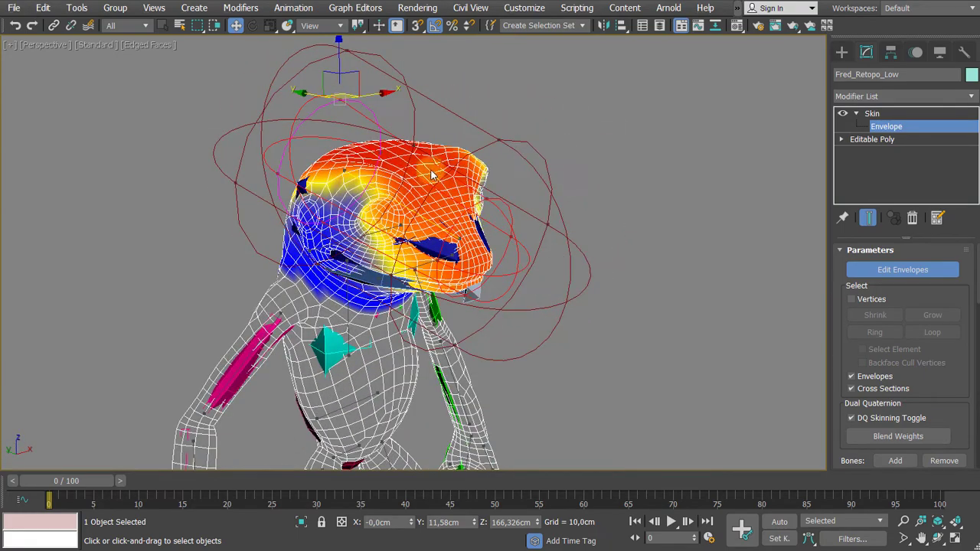
pyautogui.keyDown('alt'); pyautogui.moveTo(369, 215); pyautogui.dragTo(425, 248, button='middle'); pyautogui.keyUp('alt')
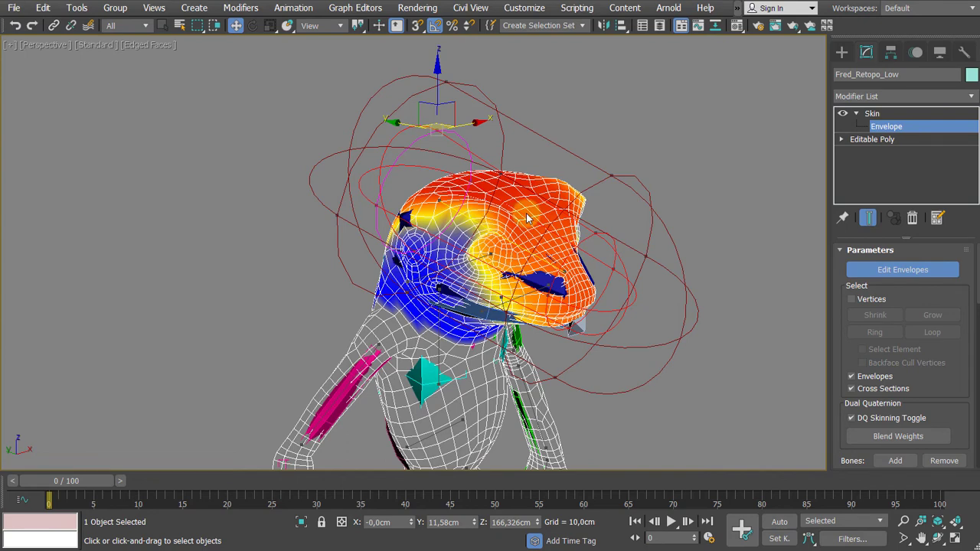
pyautogui.keyDown('alt'); pyautogui.moveTo(479, 204); pyautogui.dragTo(500, 205, button='middle'); pyautogui.keyUp('alt')
pyautogui.scroll(3, 475, 202)
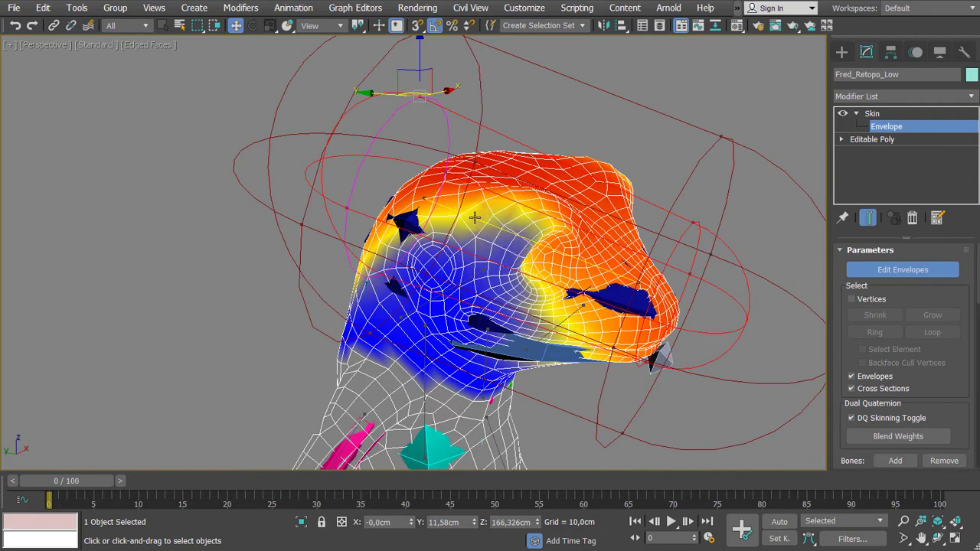
pyautogui.scroll(3, 467, 218)
pyautogui.moveTo(467, 219); pyautogui.dragTo(418, 211, button='middle')
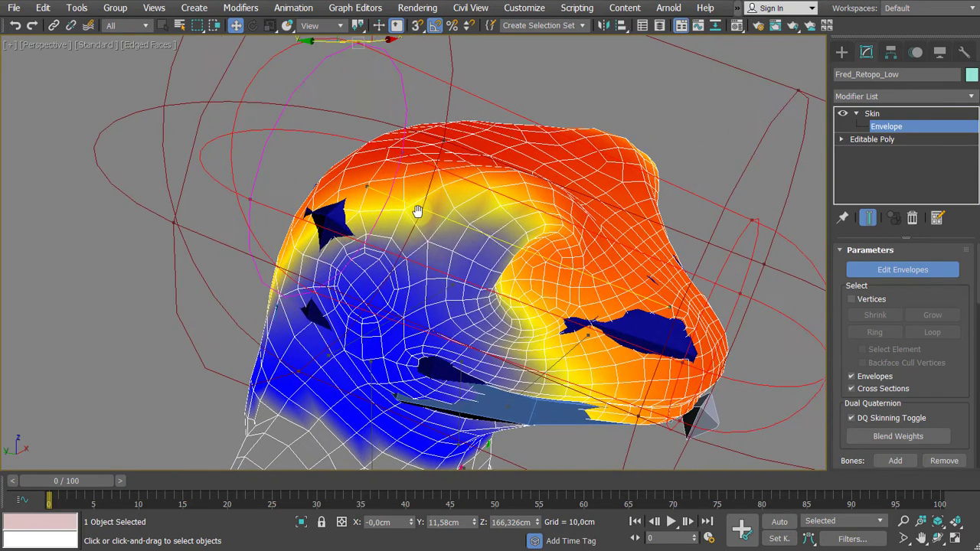
# Move the head envelope's rear end point forward and down to about Y 4.8 cm, Z 147.2 cm, and check the resulting weights.
pyautogui.click(366, 184)
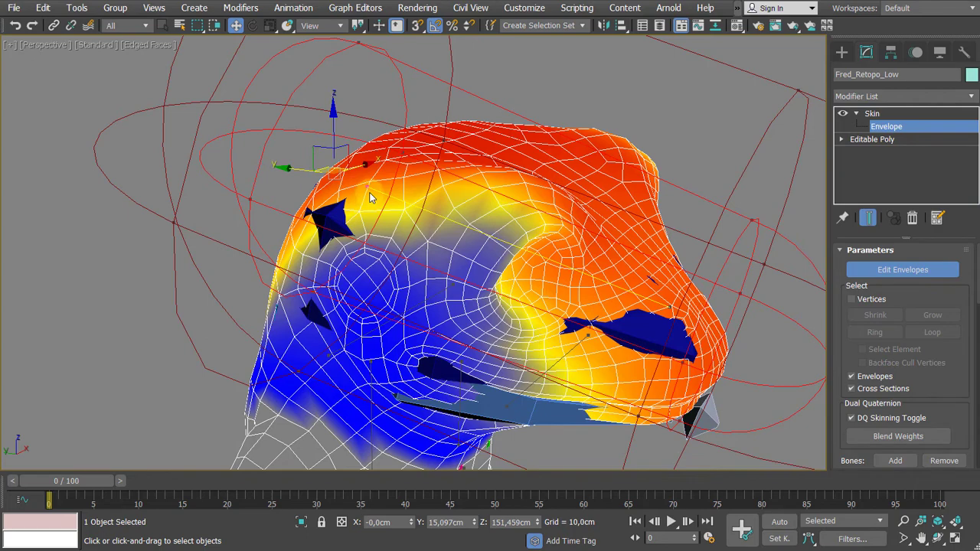
pyautogui.keyDown('alt'); pyautogui.moveTo(392, 187); pyautogui.dragTo(399, 210, button='middle'); pyautogui.keyUp('alt')
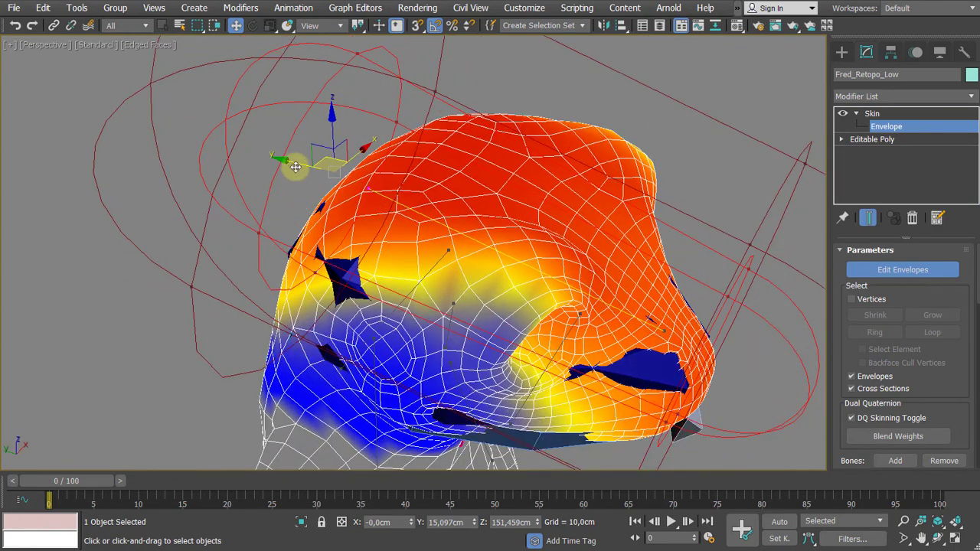
pyautogui.moveTo(295, 163); pyautogui.dragTo(374, 224)
pyautogui.keyDown('alt'); pyautogui.moveTo(374, 225); pyautogui.dragTo(389, 173, button='middle'); pyautogui.keyUp('alt')
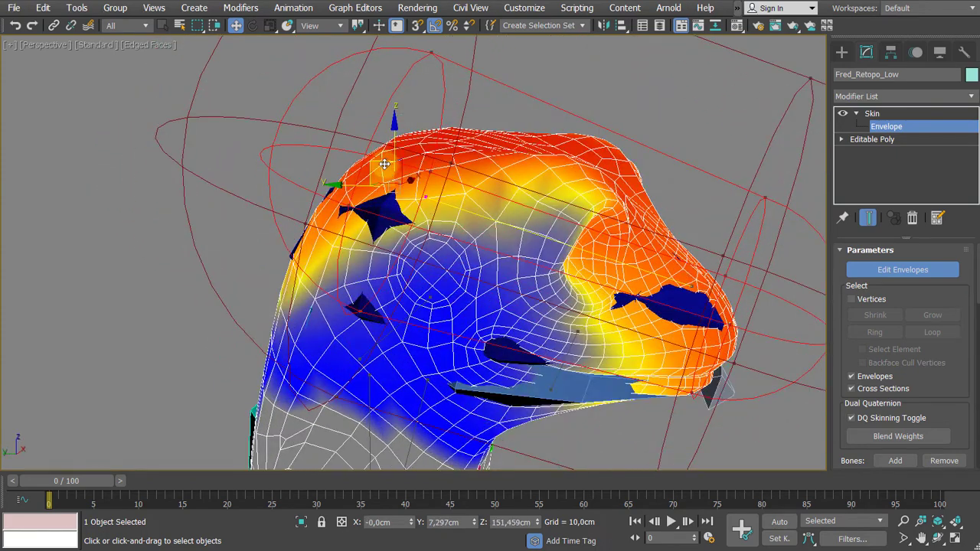
pyautogui.moveTo(384, 163); pyautogui.dragTo(403, 201)
pyautogui.keyDown('alt'); pyautogui.moveTo(435, 200); pyautogui.dragTo(480, 215, button='middle'); pyautogui.keyUp('alt')
pyautogui.keyDown('alt'); pyautogui.moveTo(325, 149); pyautogui.dragTo(369, 192, button='middle'); pyautogui.keyUp('alt')
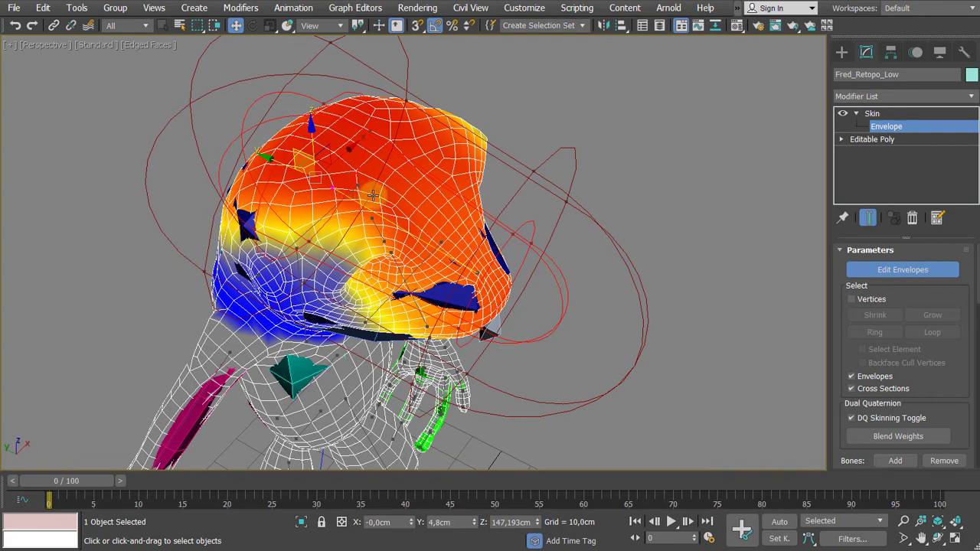
pyautogui.keyDown('alt'); pyautogui.moveTo(411, 172); pyautogui.dragTo(493, 92, button='middle'); pyautogui.keyUp('alt')
pyautogui.scroll(-4, 494, 92)
pyautogui.moveTo(484, 181); pyautogui.dragTo(488, 221, button='middle')
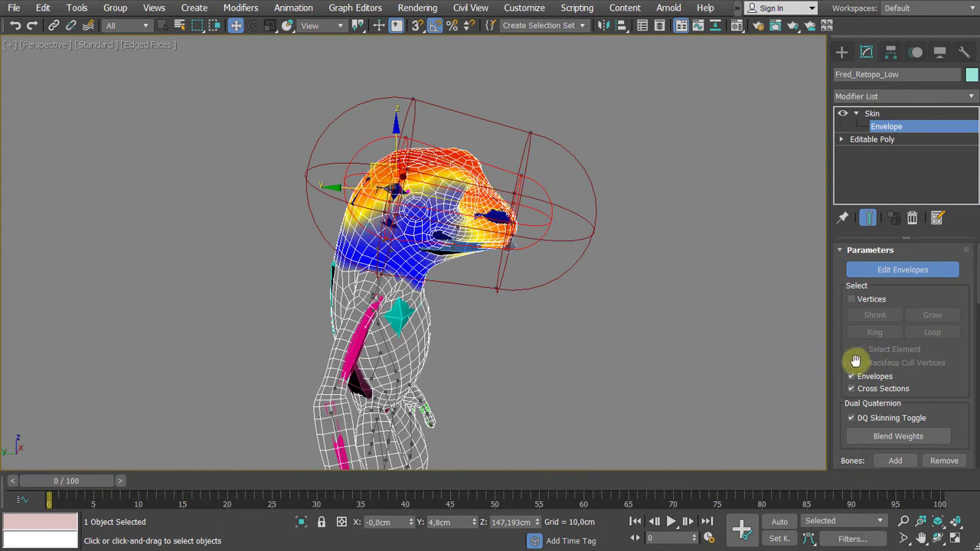
# Add a cross section to the head bone's envelope midway between its two ends, just behind the eye.
pyautogui.moveTo(846, 354); pyautogui.dragTo(862, 230)
pyautogui.scroll(-3, 873, 307)
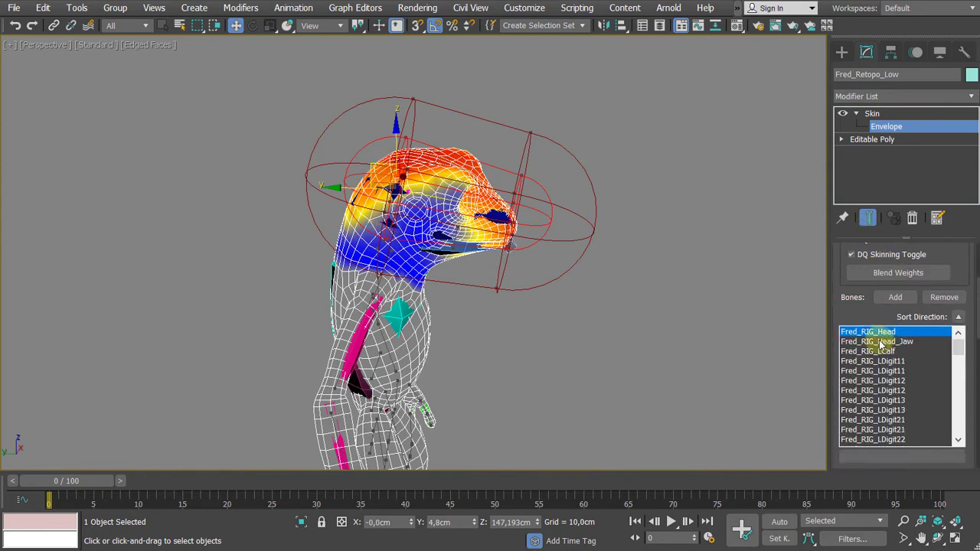
pyautogui.scroll(-2, 873, 364)
pyautogui.moveTo(836, 314); pyautogui.dragTo(848, 202)
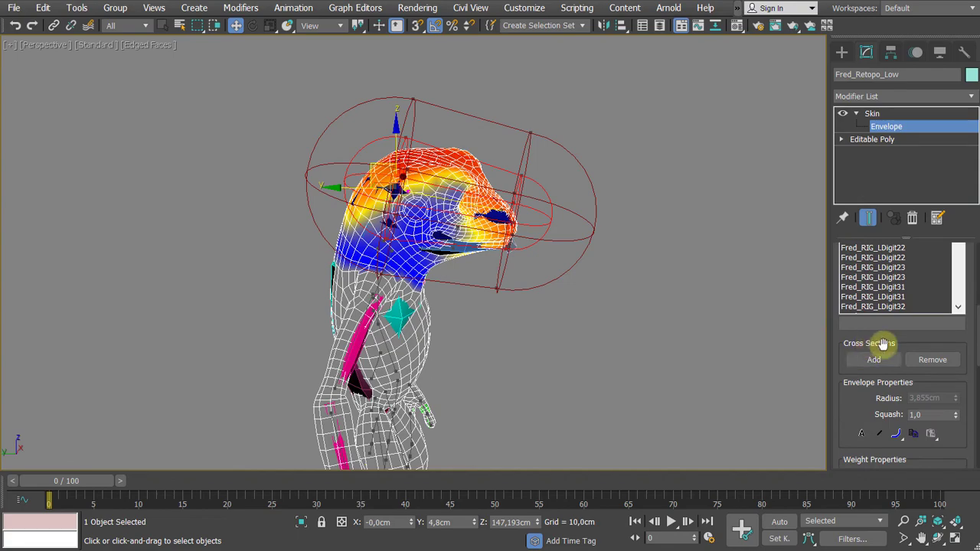
pyautogui.keyDown('alt'); pyautogui.moveTo(744, 311); pyautogui.dragTo(720, 354, button='middle'); pyautogui.keyUp('alt')
pyautogui.scroll(5, 723, 337)
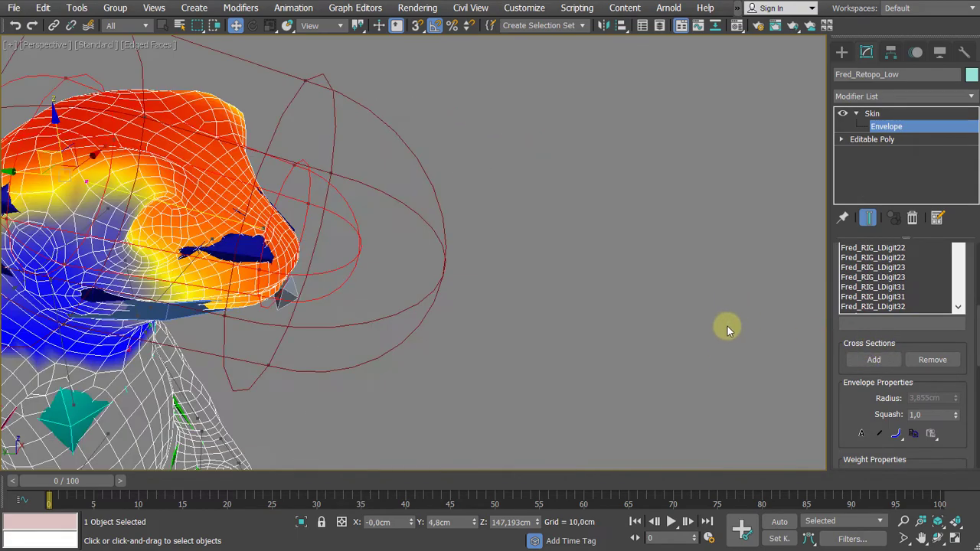
pyautogui.moveTo(685, 310); pyautogui.dragTo(801, 333, button='middle')
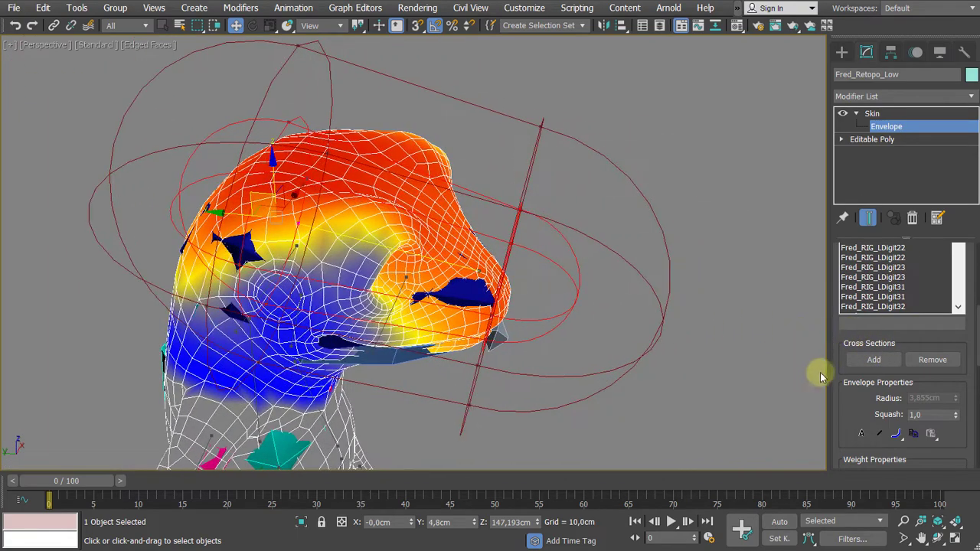
pyautogui.click(875, 361)
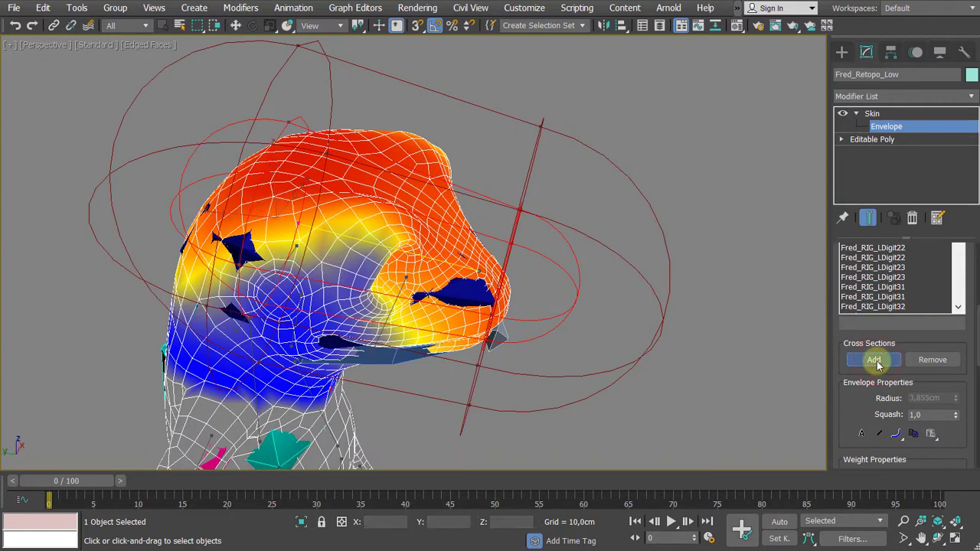
pyautogui.click(371, 242)
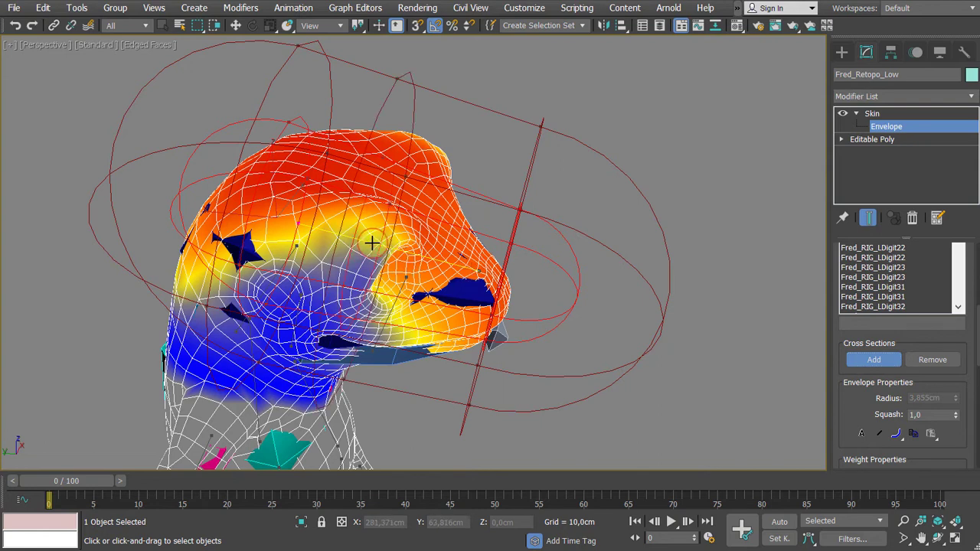
pyautogui.rightClick(376, 244)
# Widen the head's outer envelope at the new middle cross section to a radius of about 8.7 cm.
pyautogui.moveTo(389, 243)
pyautogui.keyDown('alt'); pyautogui.mouseDown(button='middle')
pyautogui.moveTo(332, 232)
pyautogui.moveTo(378, 234)
pyautogui.mouseUp(button='middle'); pyautogui.keyUp('alt')
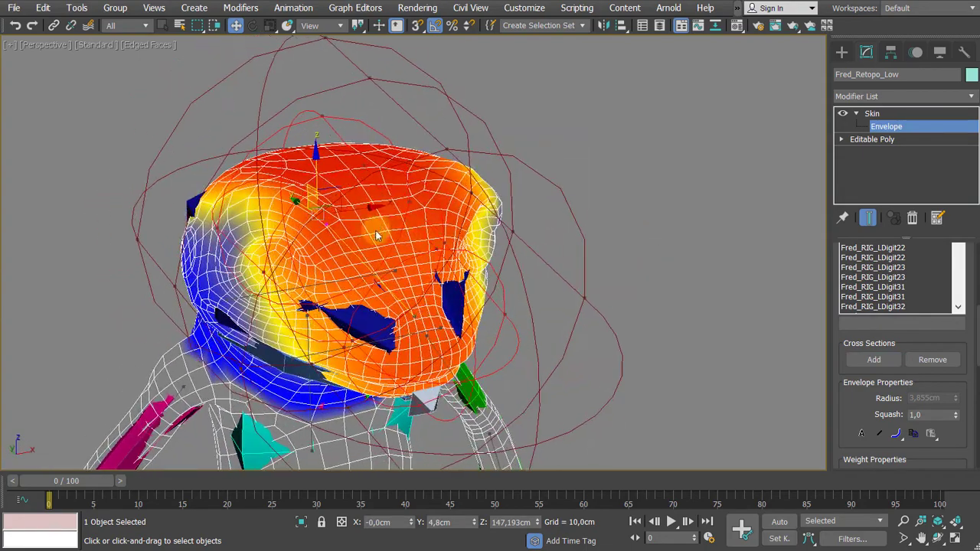
pyautogui.keyDown('alt'); pyautogui.moveTo(213, 272); pyautogui.dragTo(141, 247, button='middle'); pyautogui.keyUp('alt')
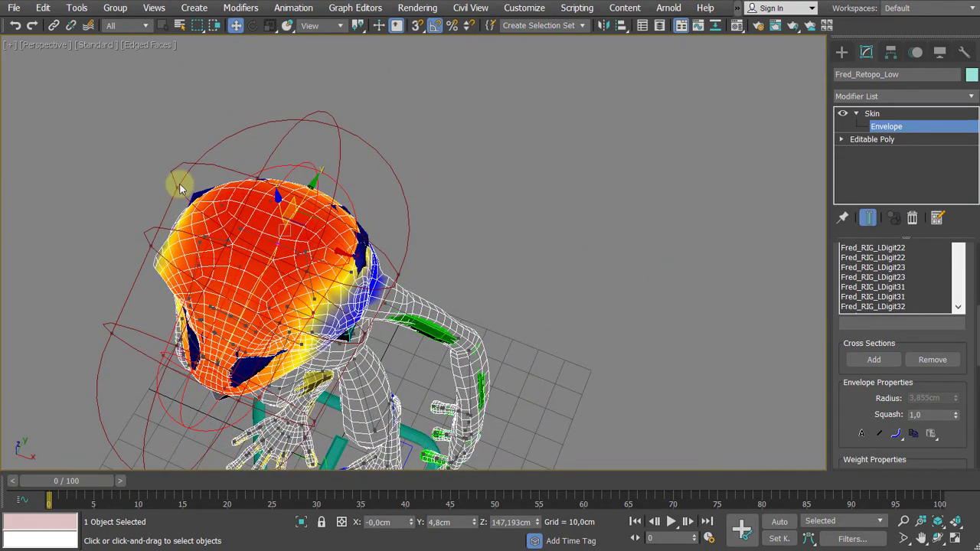
pyautogui.click(151, 244)
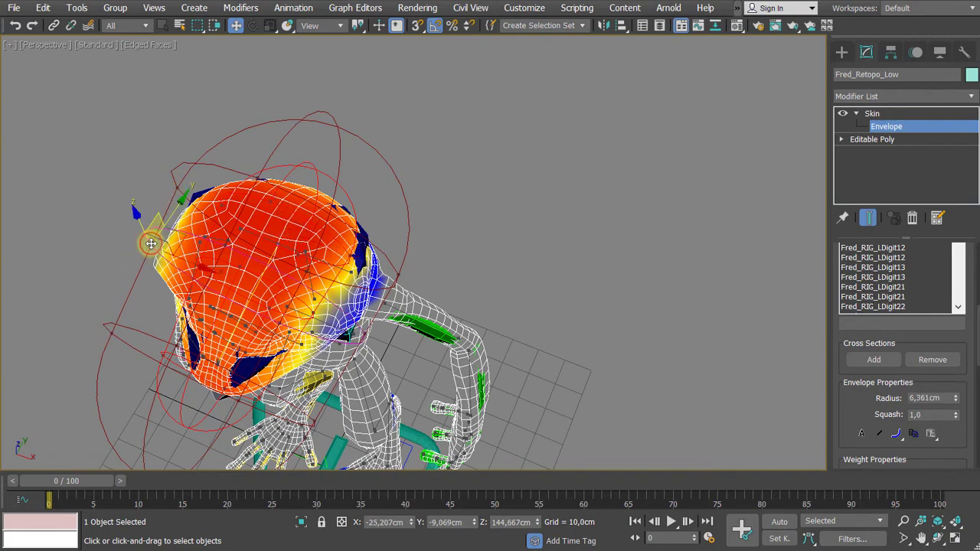
pyautogui.keyDown('alt'); pyautogui.moveTo(151, 244); pyautogui.dragTo(99, 249, button='middle'); pyautogui.keyUp('alt')
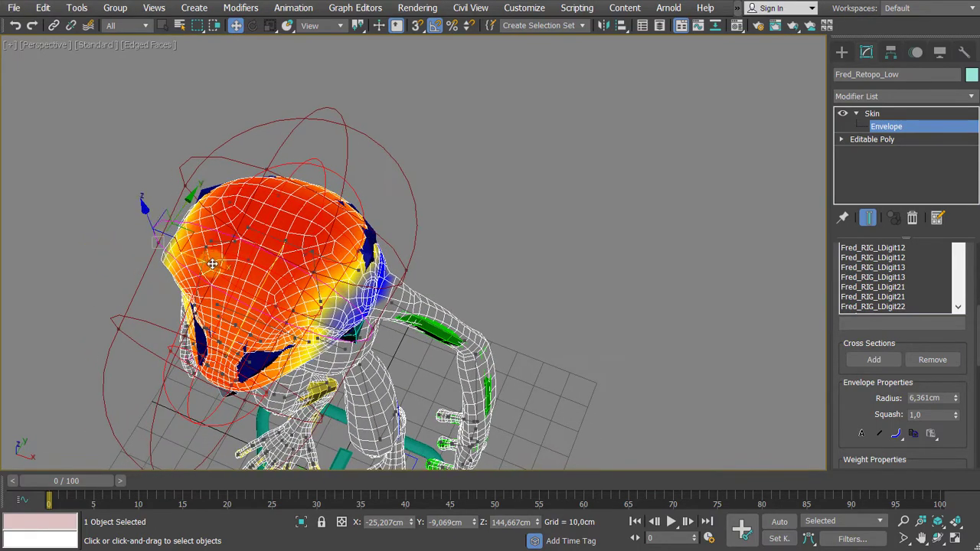
pyautogui.moveTo(212, 265); pyautogui.dragTo(156, 252)
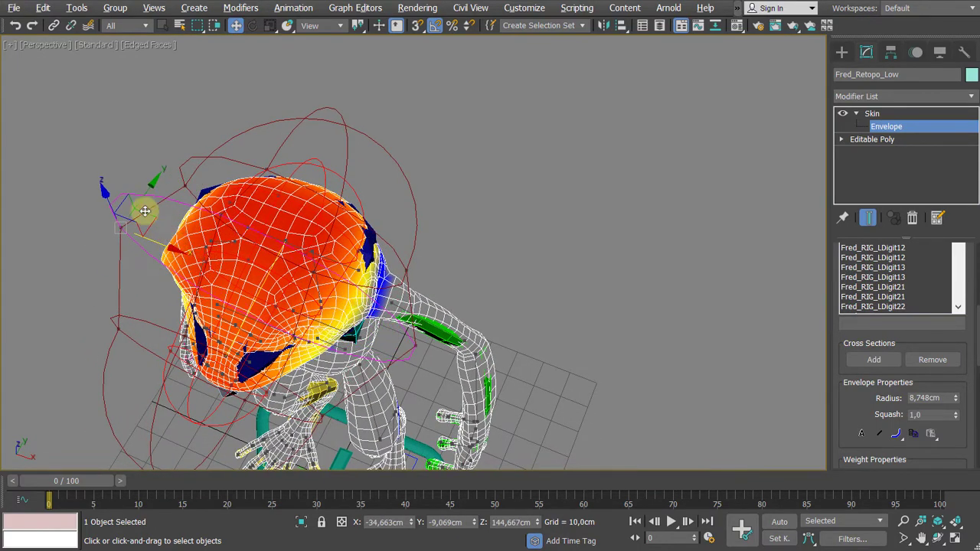
pyautogui.moveTo(145, 211)
pyautogui.keyDown('alt'); pyautogui.mouseDown(button='middle')
pyautogui.moveTo(165, 200)
pyautogui.moveTo(131, 208)
pyautogui.mouseUp(button='middle'); pyautogui.keyUp('alt')
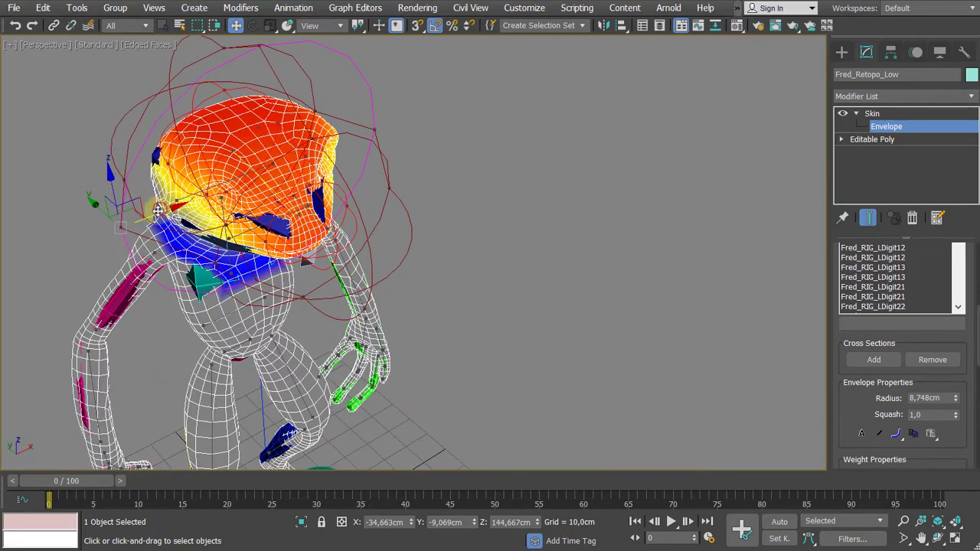
pyautogui.moveTo(158, 210); pyautogui.dragTo(149, 216)
# Widen the head's inner envelope at the middle cross section to a radius of about 6.1 cm.
pyautogui.keyDown('alt'); pyautogui.moveTo(201, 203); pyautogui.dragTo(228, 235, button='middle'); pyautogui.keyUp('alt')
pyautogui.click(232, 195)
pyautogui.scroll(-2, 233, 198)
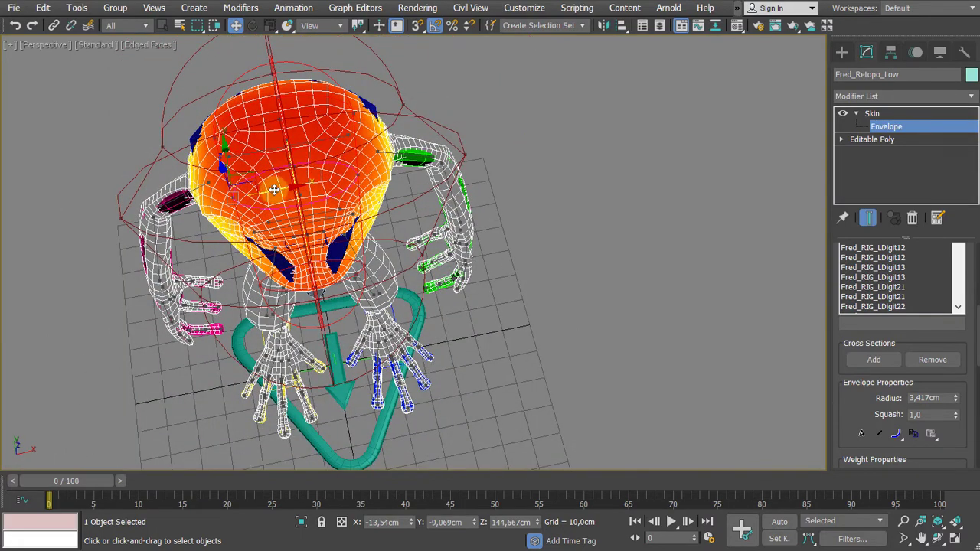
pyautogui.moveTo(273, 190); pyautogui.dragTo(250, 200)
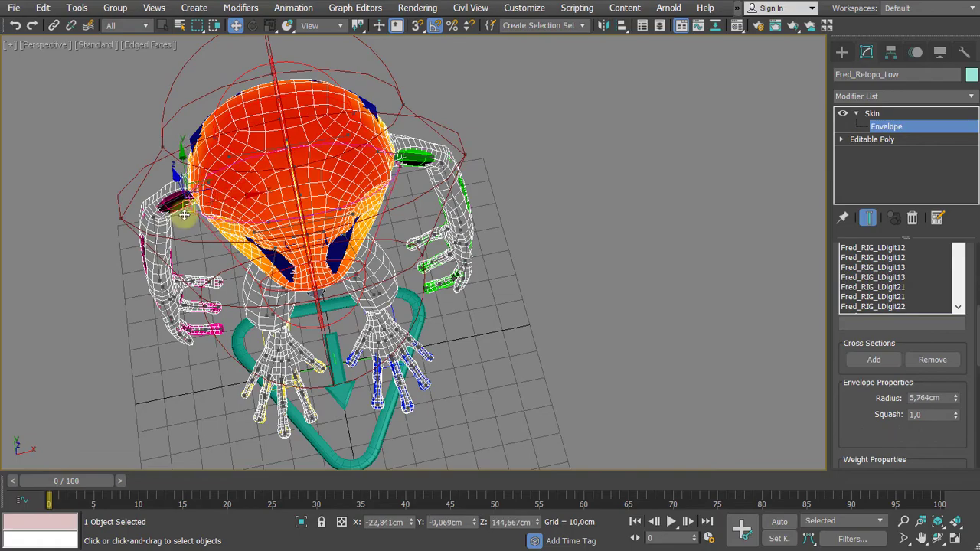
pyautogui.keyDown('alt'); pyautogui.moveTo(184, 214); pyautogui.dragTo(224, 195, button='middle'); pyautogui.keyUp('alt')
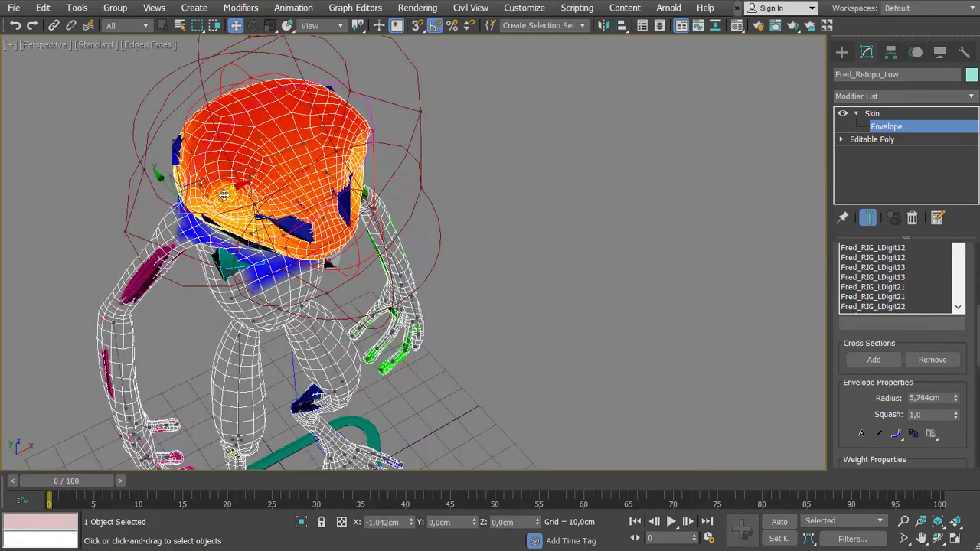
pyautogui.moveTo(224, 196); pyautogui.dragTo(217, 198)
# Set the head envelope's rear cross section to about 7.3 cm outer and 4.5 cm inner radius, and check the weights around the head.
pyautogui.keyDown('alt'); pyautogui.moveTo(228, 205); pyautogui.dragTo(396, 221, button='middle'); pyautogui.keyUp('alt')
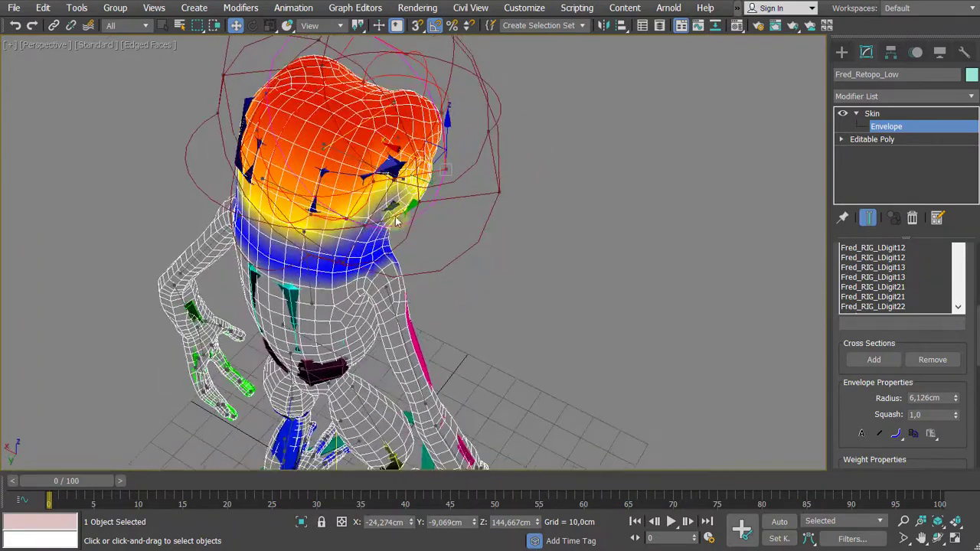
pyautogui.moveTo(418, 203); pyautogui.dragTo(384, 189)
pyautogui.keyDown('alt'); pyautogui.moveTo(383, 190); pyautogui.dragTo(358, 223, button='middle'); pyautogui.keyUp('alt')
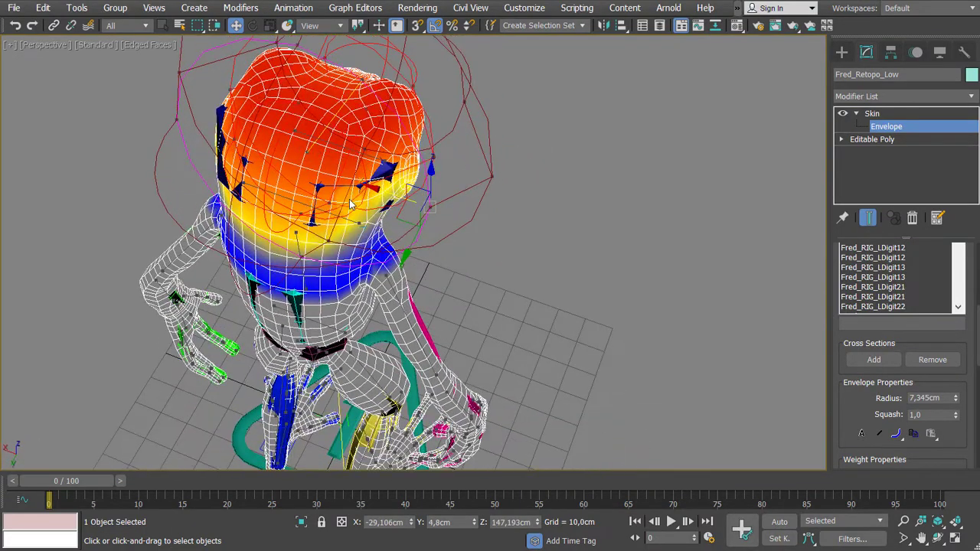
pyautogui.click(367, 186)
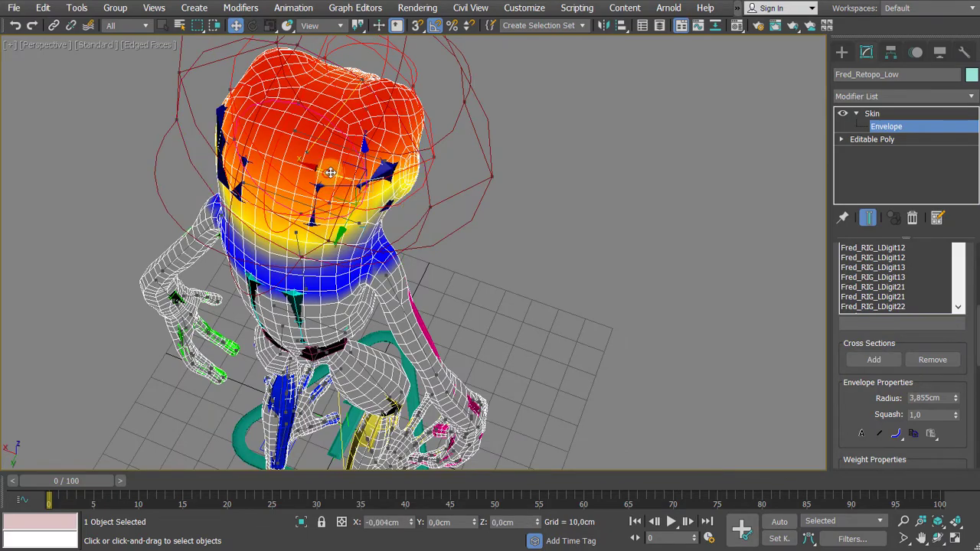
pyautogui.moveTo(330, 172); pyautogui.dragTo(339, 175)
pyautogui.keyDown('alt'); pyautogui.moveTo(356, 214); pyautogui.dragTo(333, 168, button='middle'); pyautogui.keyUp('alt')
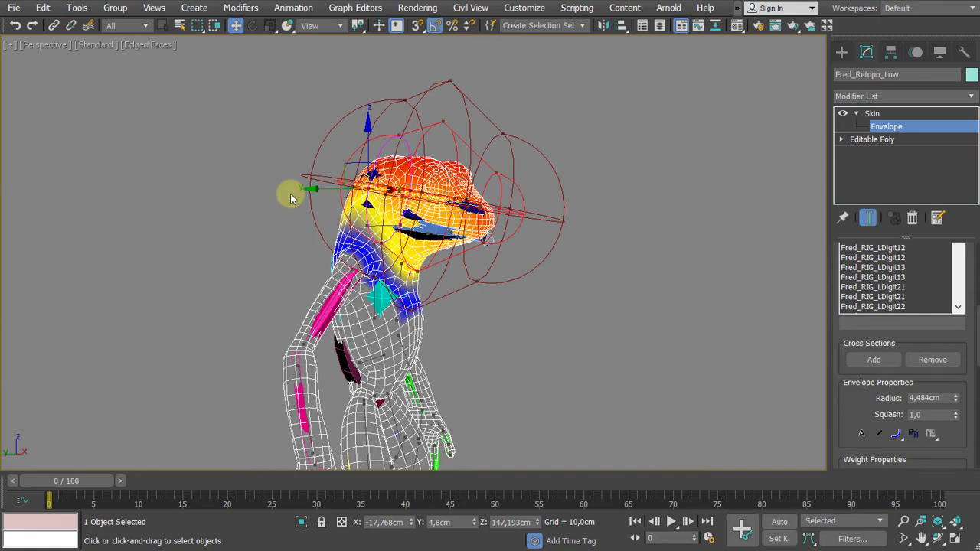
pyautogui.scroll(3, 288, 201)
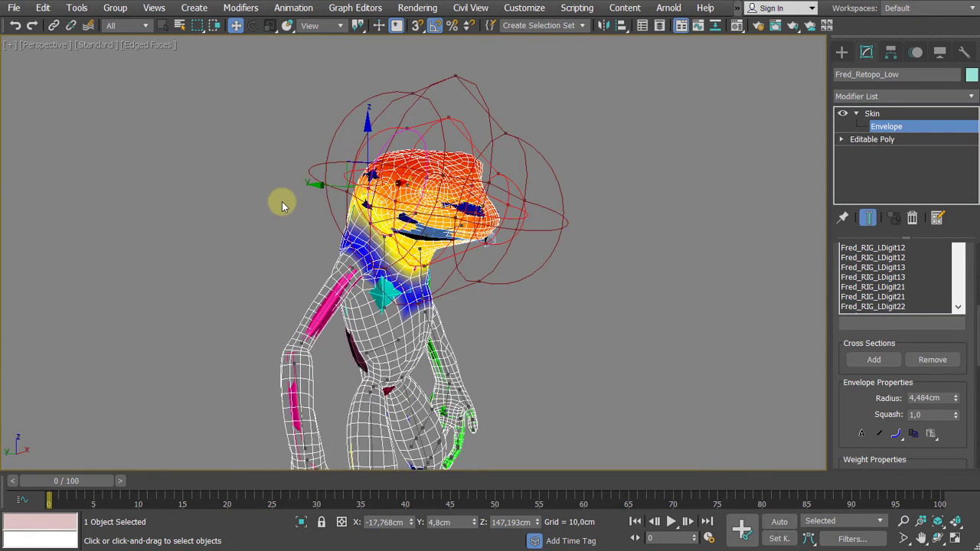
pyautogui.scroll(2, 282, 203)
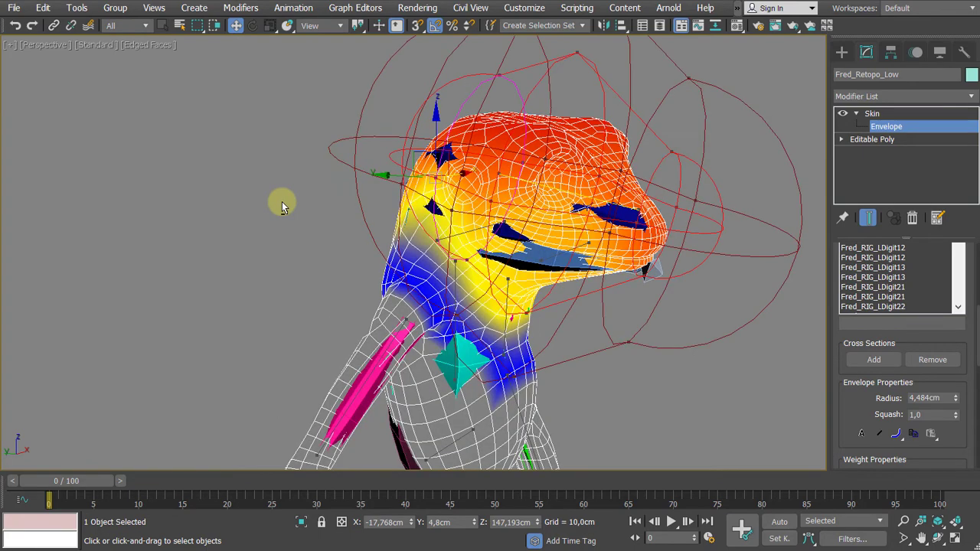
pyautogui.keyDown('alt'); pyautogui.moveTo(282, 202); pyautogui.dragTo(230, 241, button='middle'); pyautogui.keyUp('alt')
pyautogui.keyDown('alt'); pyautogui.moveTo(276, 312); pyautogui.dragTo(404, 192, button='middle'); pyautogui.keyUp('alt')
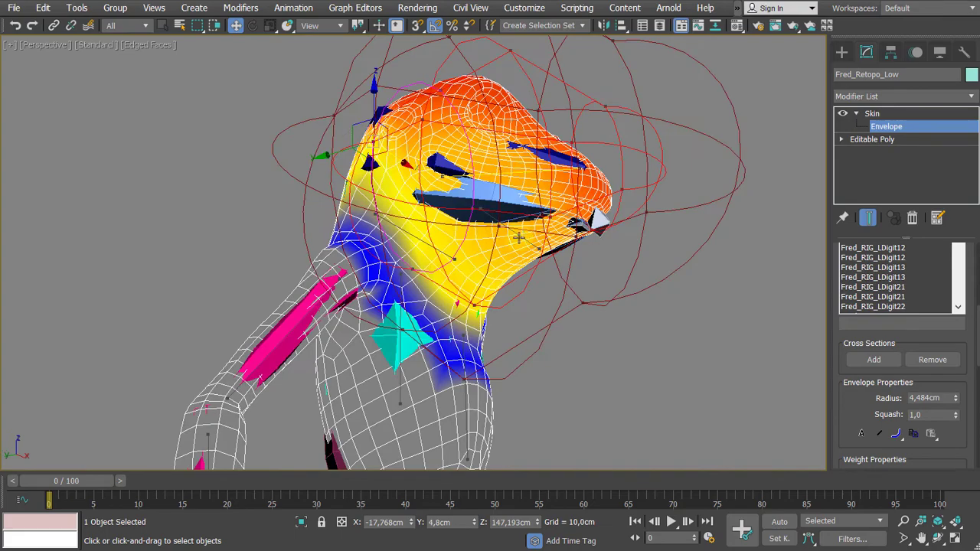
# Select the jaw bone's envelope and shrink its outer radius at the frog's right-hand end to about 4.3 cm.
pyautogui.keyDown('alt'); pyautogui.moveTo(519, 238); pyautogui.dragTo(538, 273, button='middle'); pyautogui.keyUp('alt')
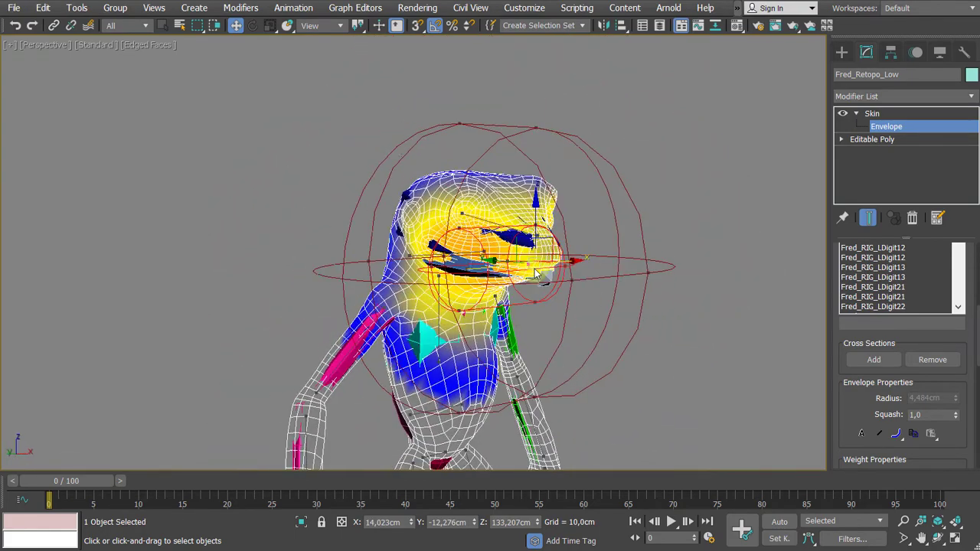
pyautogui.click(461, 125)
pyautogui.keyDown('alt'); pyautogui.moveTo(465, 212); pyautogui.dragTo(505, 233, button='middle'); pyautogui.keyUp('alt')
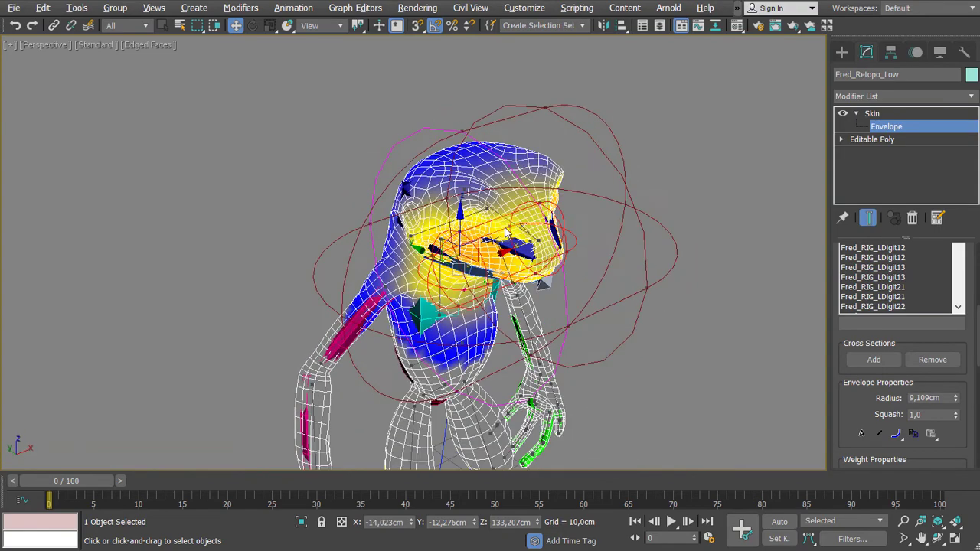
pyautogui.keyDown('alt'); pyautogui.moveTo(476, 385); pyautogui.dragTo(453, 412, button='middle'); pyautogui.keyUp('alt')
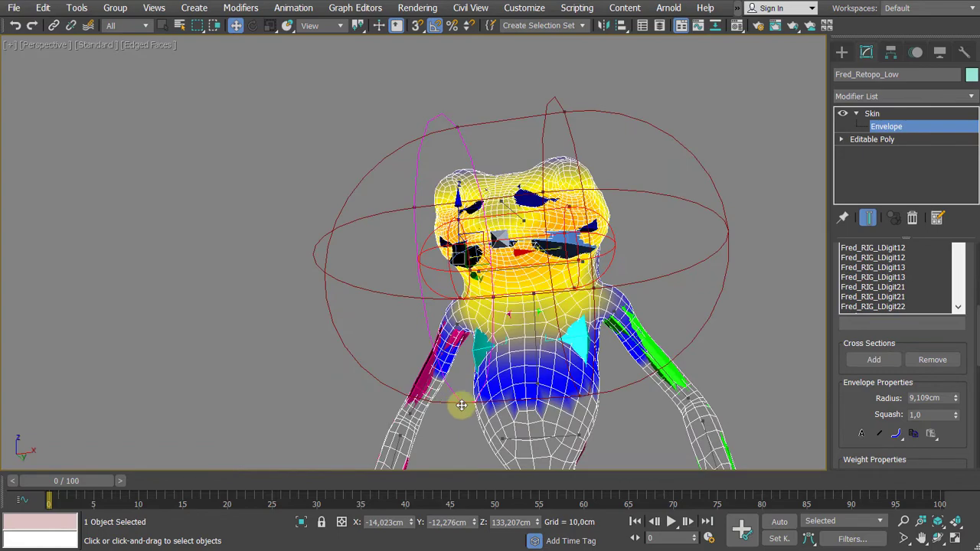
pyautogui.moveTo(460, 363); pyautogui.dragTo(480, 282)
pyautogui.keyDown('alt'); pyautogui.moveTo(497, 232); pyautogui.dragTo(595, 264, button='middle'); pyautogui.keyUp('alt')
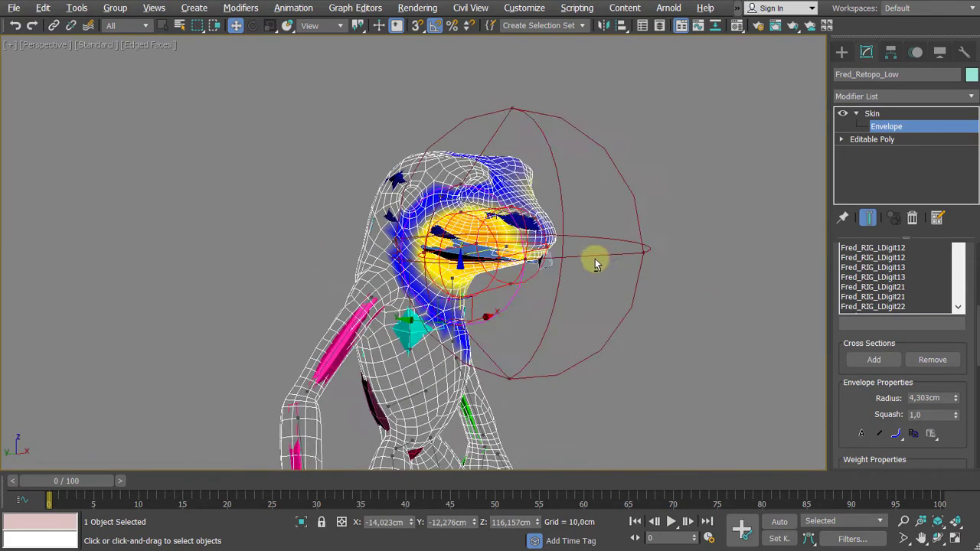
# Shrink the jaw's outer envelope at the frog's left-hand end to a radius of about 4.1 cm.
pyautogui.click(506, 109)
pyautogui.keyDown('alt'); pyautogui.moveTo(532, 142); pyautogui.dragTo(573, 191, button='middle'); pyautogui.keyUp('alt')
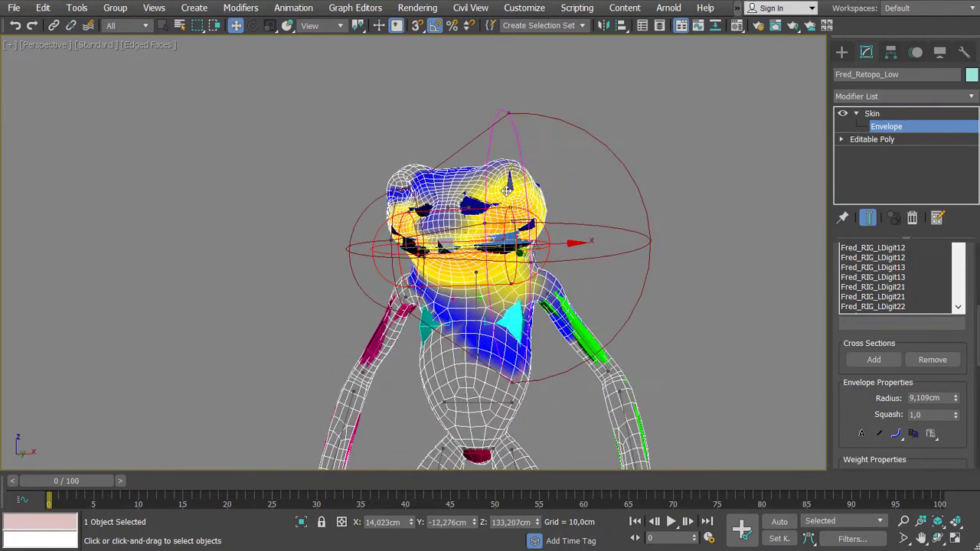
pyautogui.moveTo(506, 191); pyautogui.dragTo(503, 263)
pyautogui.scroll(3, 520, 237)
# Move the jaw envelope's end points to X 0, one under the snout at about Y -30.3 cm, the other at the throat at about Y -4.8 cm.
pyautogui.keyDown('alt'); pyautogui.moveTo(505, 233); pyautogui.dragTo(546, 261, button='middle'); pyautogui.keyUp('alt')
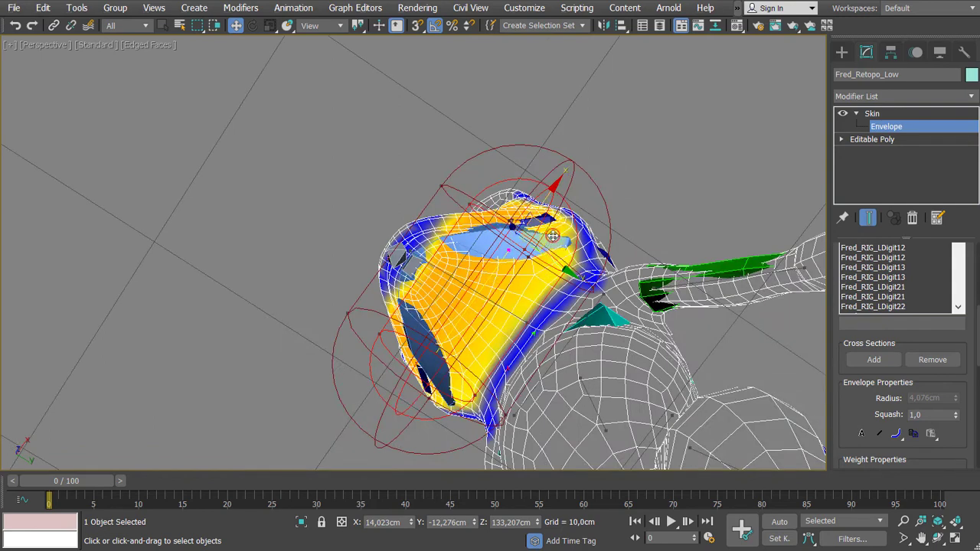
pyautogui.moveTo(553, 236); pyautogui.dragTo(426, 235)
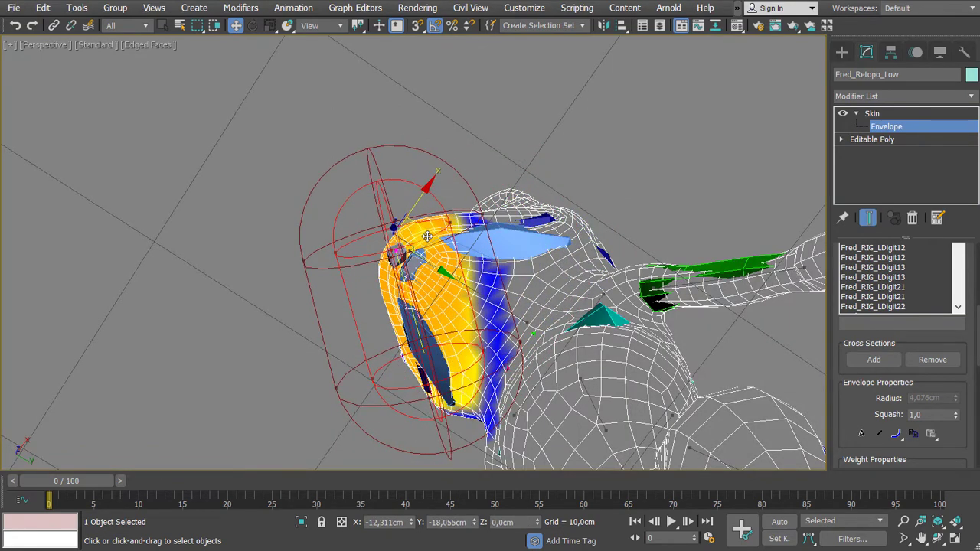
pyautogui.rightClick(412, 522)
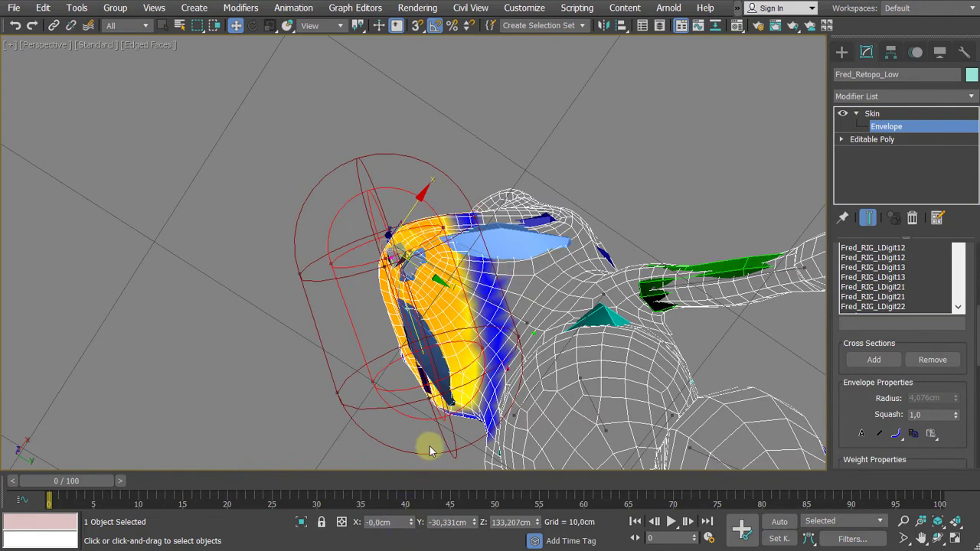
pyautogui.click(425, 351)
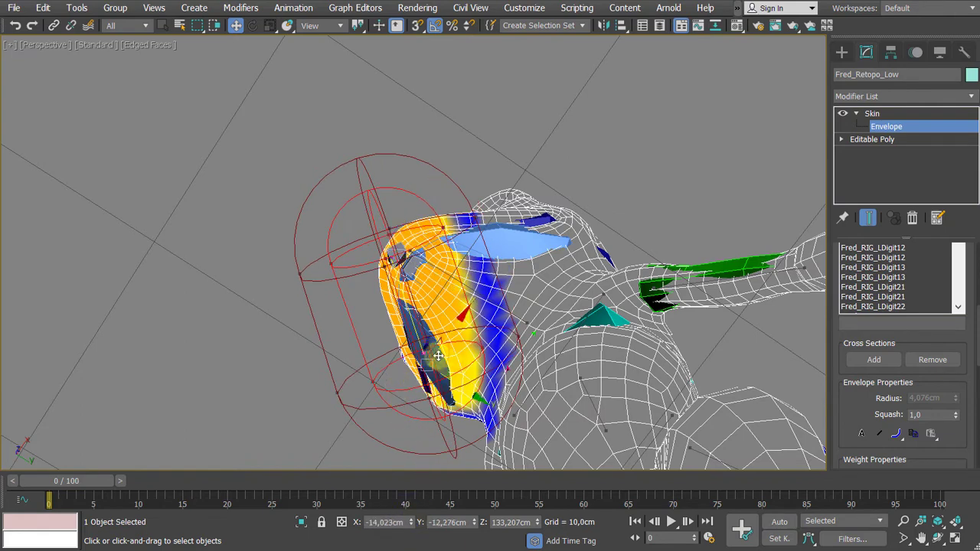
pyautogui.moveTo(462, 360); pyautogui.dragTo(503, 303)
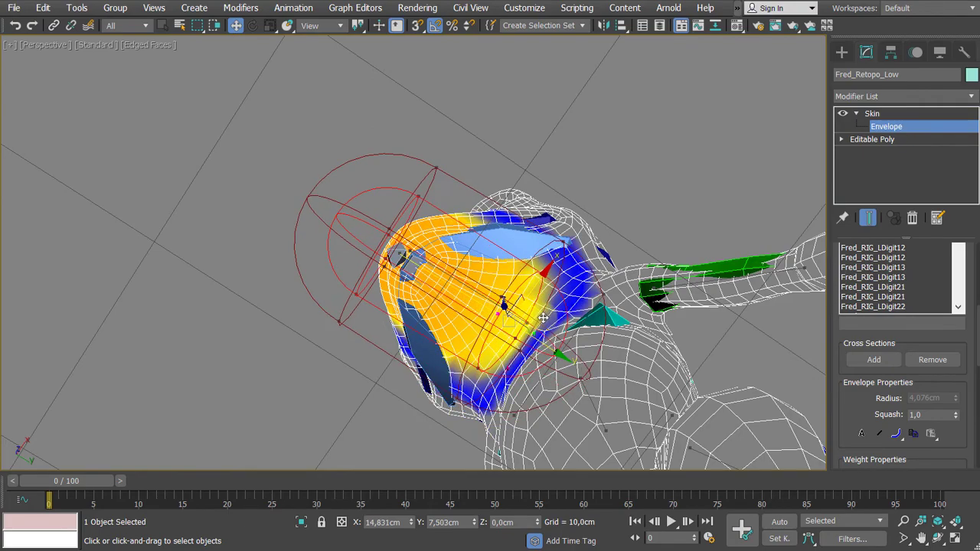
pyautogui.rightClick(411, 526)
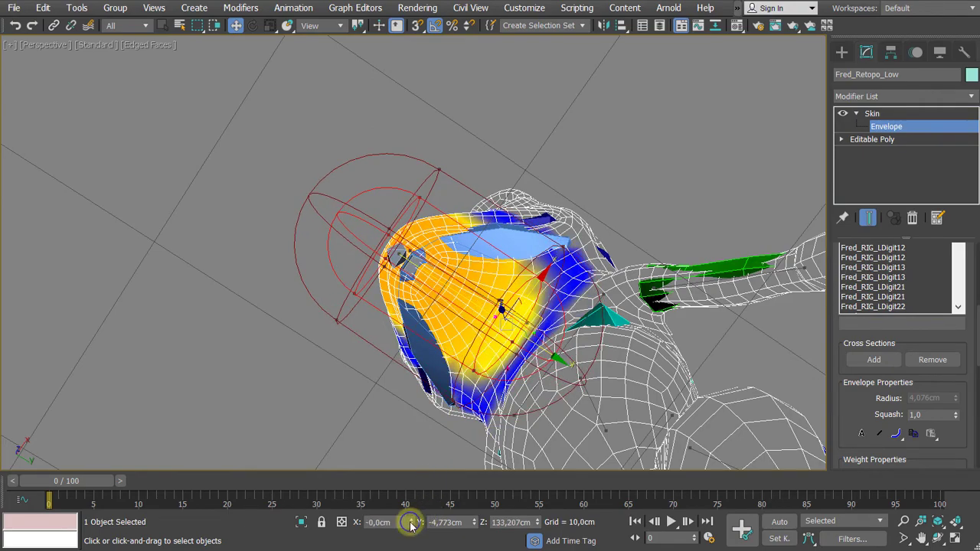
# Reposition the jaw envelope's front end point at the snout to follow the lower jaw.
pyautogui.keyDown('alt'); pyautogui.moveTo(438, 285); pyautogui.dragTo(585, 228, button='middle'); pyautogui.keyUp('alt')
pyautogui.scroll(2, 627, 332)
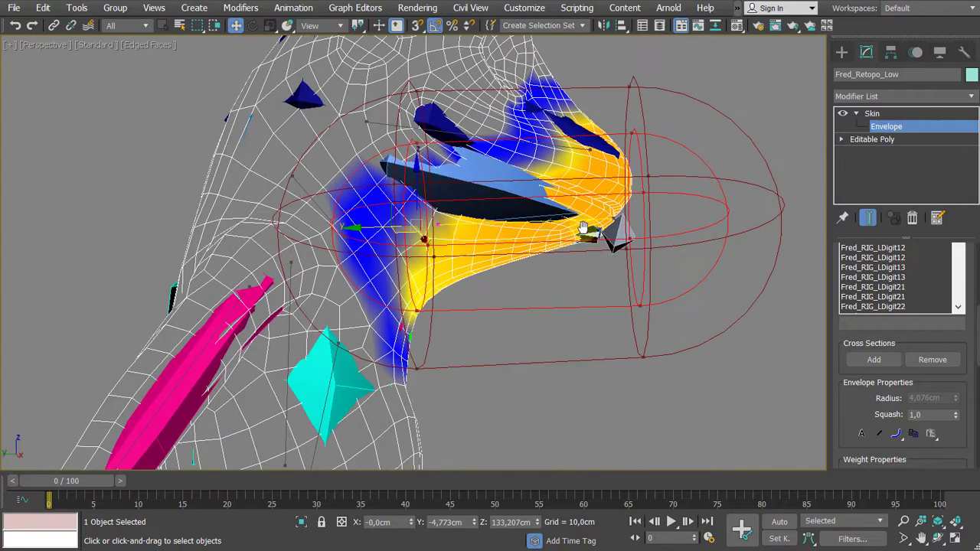
pyautogui.click(630, 221)
pyautogui.moveTo(618, 194); pyautogui.dragTo(546, 232)
# Enlarge the radius of the jaw envelope's throat end to about 5.4 cm to cover the width of the lower jaw.
pyautogui.keyDown('alt'); pyautogui.moveTo(547, 232); pyautogui.dragTo(403, 242, button='middle'); pyautogui.keyUp('alt')
pyautogui.click(392, 239)
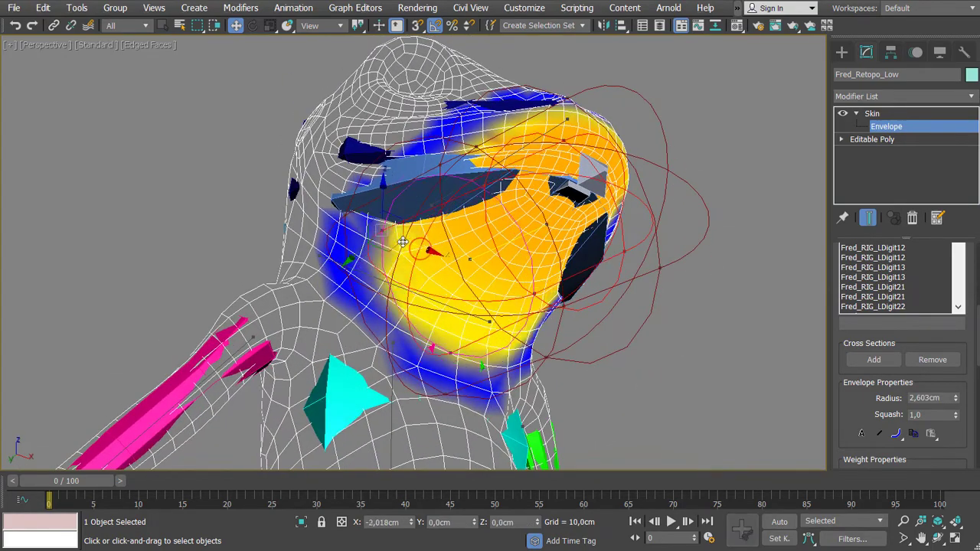
pyautogui.moveTo(403, 242); pyautogui.dragTo(341, 219)
pyautogui.keyDown('alt'); pyautogui.moveTo(478, 221); pyautogui.dragTo(501, 251, button='middle'); pyautogui.keyUp('alt')
pyautogui.keyDown('alt'); pyautogui.moveTo(546, 186); pyautogui.dragTo(498, 286, button='middle'); pyautogui.keyUp('alt')
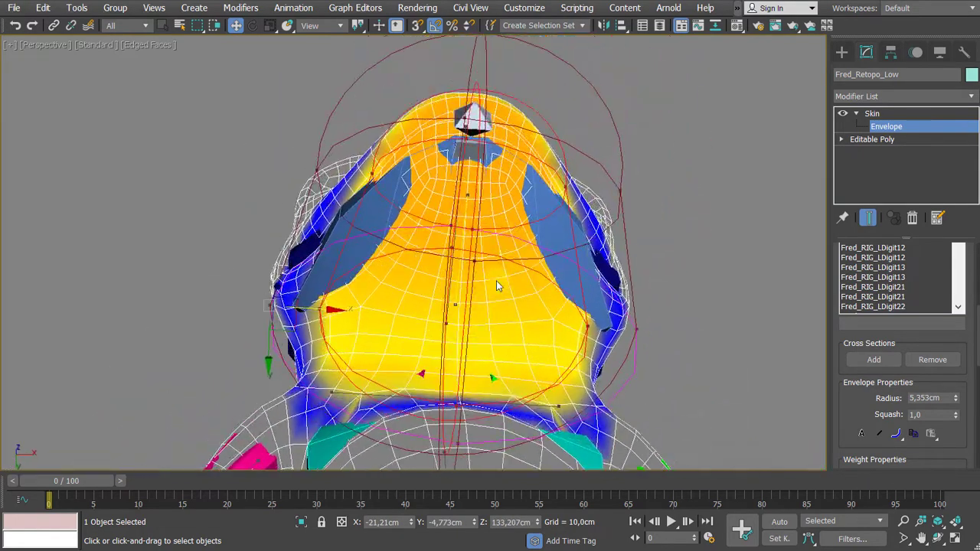
# Enlarge the radius of the jaw envelope's snout end to about 3.7 cm.
pyautogui.click(564, 185)
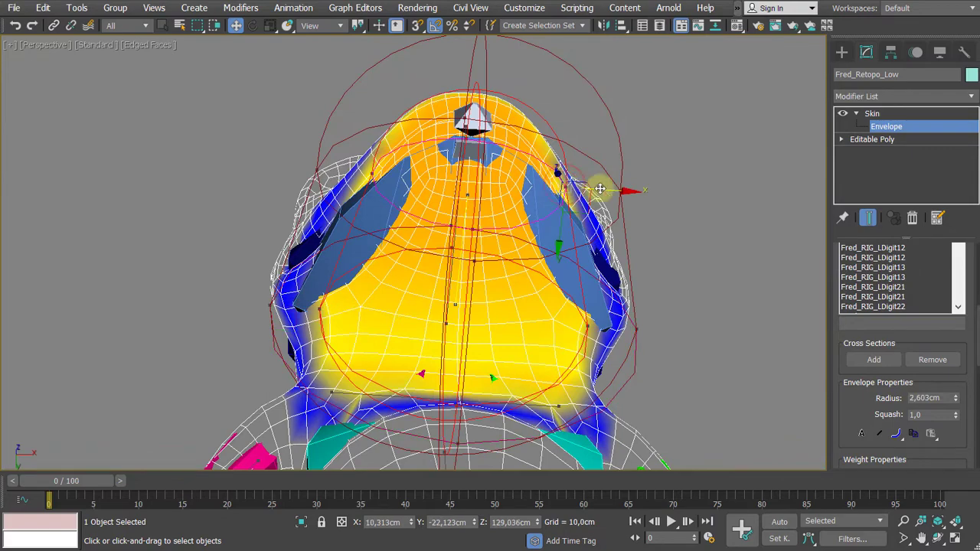
pyautogui.moveTo(603, 189)
pyautogui.mouseDown()
pyautogui.moveTo(572, 191)
pyautogui.moveTo(650, 192)
pyautogui.mouseUp()
pyautogui.keyDown('alt'); pyautogui.moveTo(648, 196); pyautogui.dragTo(492, 206, button='middle'); pyautogui.keyUp('alt')
pyautogui.scroll(-3, 672, 284)
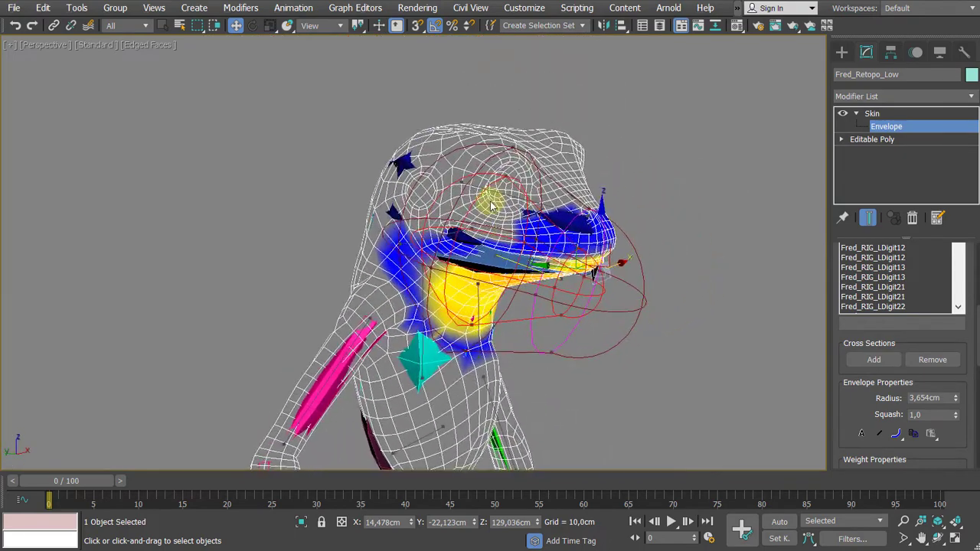
# Examine the head bone's envelope, then the jaw envelope's weights from the side, front and below.
pyautogui.click(500, 193)
pyautogui.keyDown('alt'); pyautogui.moveTo(615, 279); pyautogui.dragTo(606, 241, button='middle'); pyautogui.keyUp('alt')
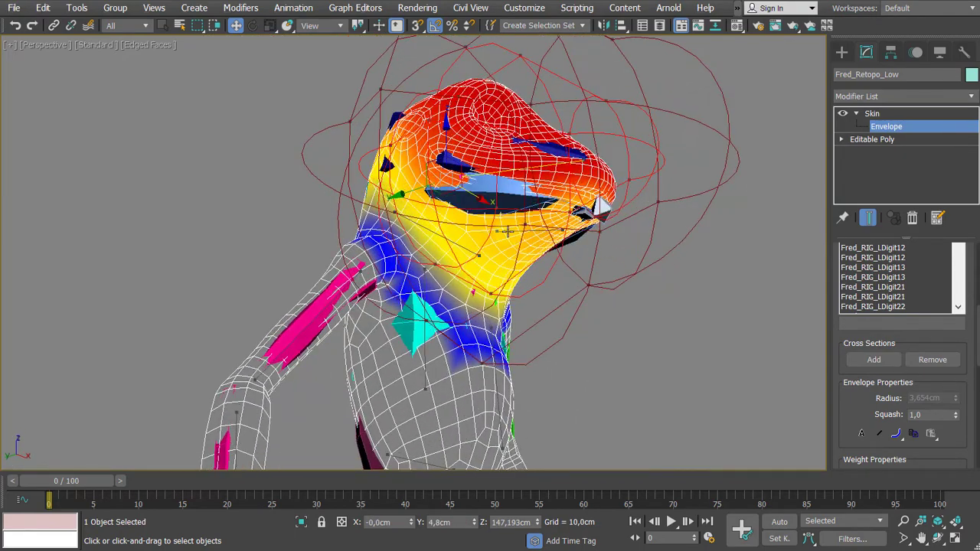
pyautogui.click(521, 231)
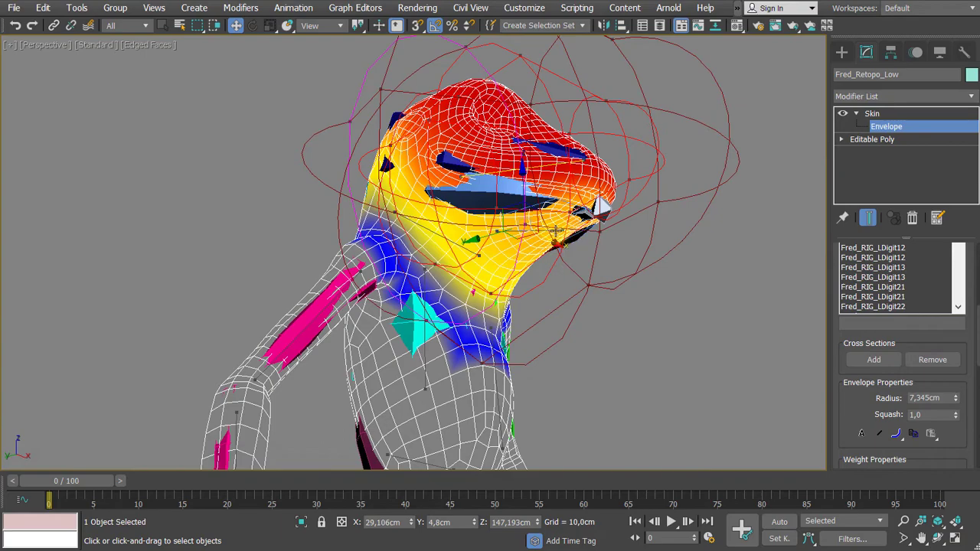
pyautogui.click(556, 230)
pyautogui.keyDown('alt'); pyautogui.moveTo(594, 287); pyautogui.dragTo(527, 277, button='middle'); pyautogui.keyUp('alt')
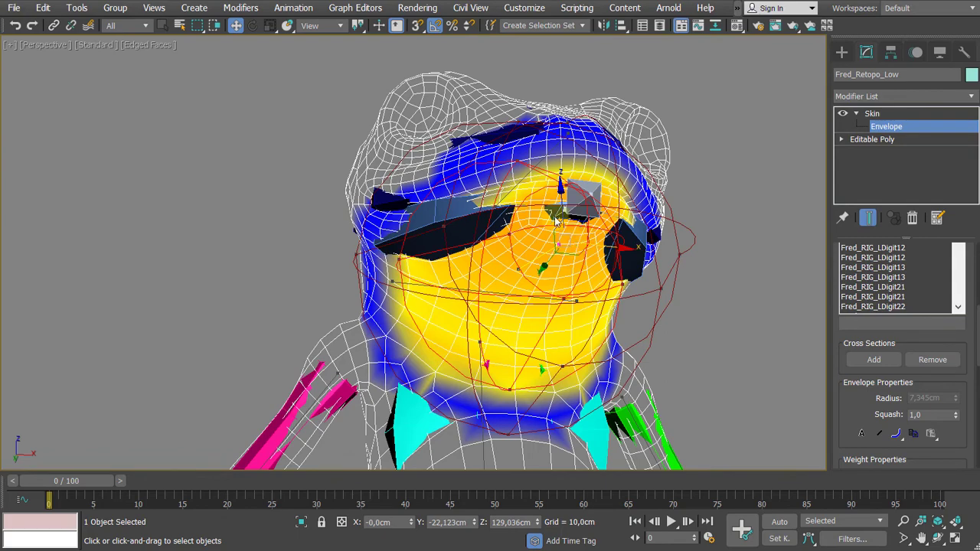
pyautogui.keyDown('alt'); pyautogui.moveTo(555, 217); pyautogui.dragTo(485, 152, button='middle'); pyautogui.keyUp('alt')
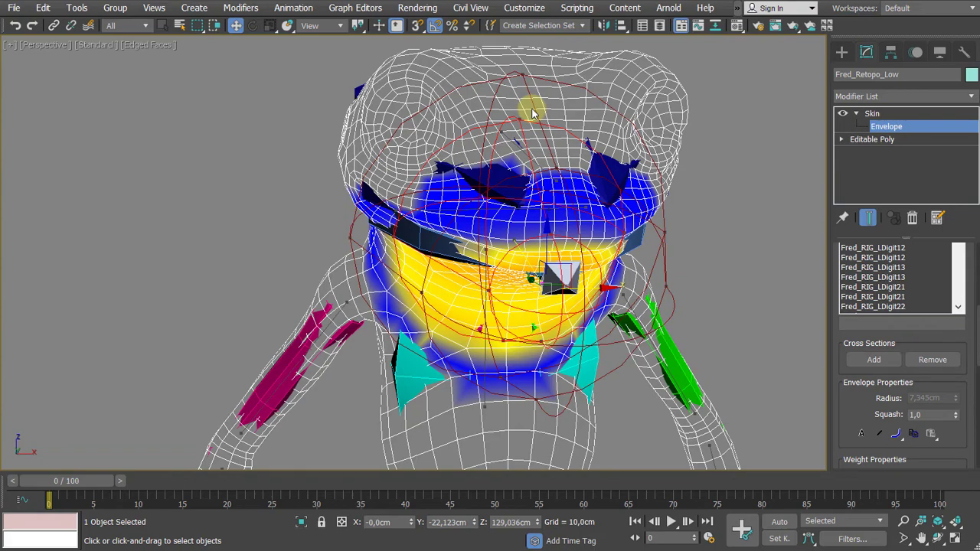
pyautogui.keyDown('alt'); pyautogui.moveTo(526, 158); pyautogui.dragTo(485, 259, button='middle'); pyautogui.keyUp('alt')
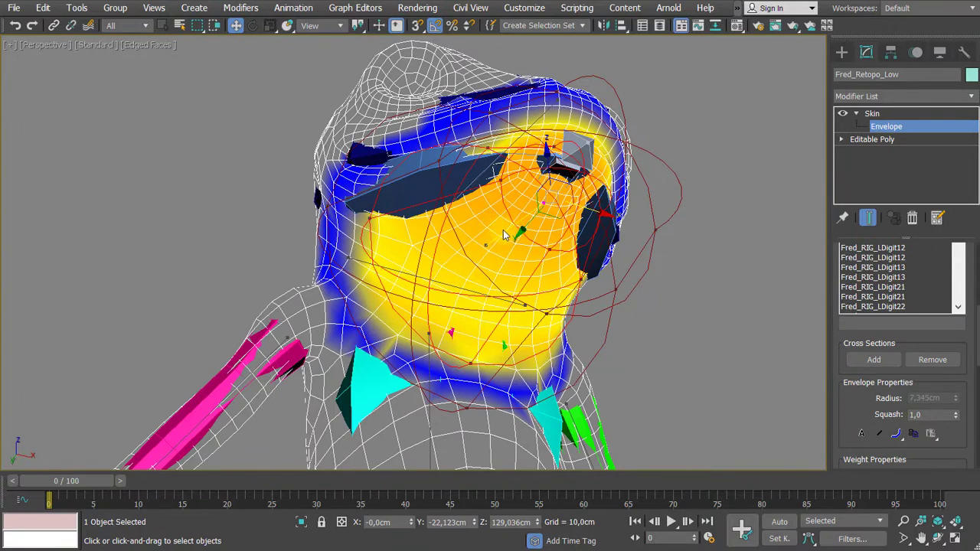
pyautogui.moveTo(503, 222); pyautogui.dragTo(502, 164, button='middle')
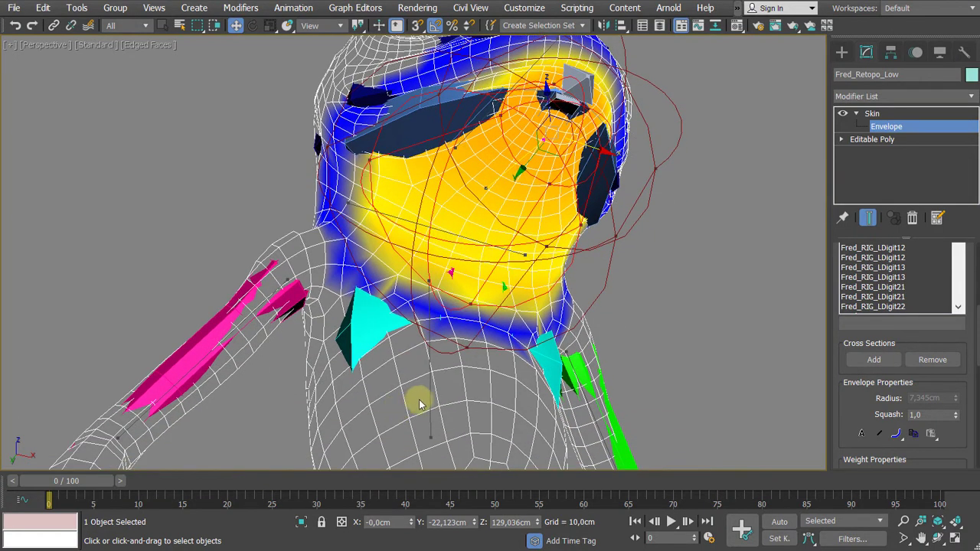
# Select the ribcage bone's envelope and shrink the outer radius at its upper end near the neck.
pyautogui.click(428, 398)
pyautogui.scroll(-2, 429, 395)
pyautogui.keyDown('alt'); pyautogui.moveTo(494, 341); pyautogui.dragTo(480, 352, button='middle'); pyautogui.keyUp('alt')
pyautogui.keyDown('alt'); pyautogui.moveTo(553, 278); pyautogui.dragTo(589, 298, button='middle'); pyautogui.keyUp('alt')
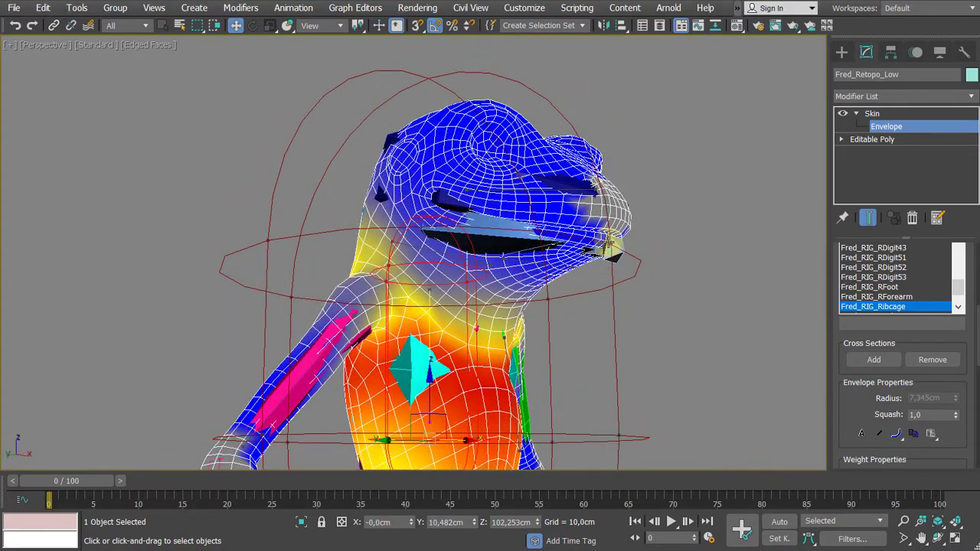
pyautogui.click(612, 247)
pyautogui.moveTo(576, 255); pyautogui.dragTo(494, 267)
# Shrink the inner radius at the ribcage envelope's upper end to about 1.8 cm.
pyautogui.click(477, 280)
pyautogui.keyDown('alt'); pyautogui.moveTo(480, 279); pyautogui.dragTo(514, 230, button='middle'); pyautogui.keyUp('alt')
pyautogui.scroll(3, 457, 287)
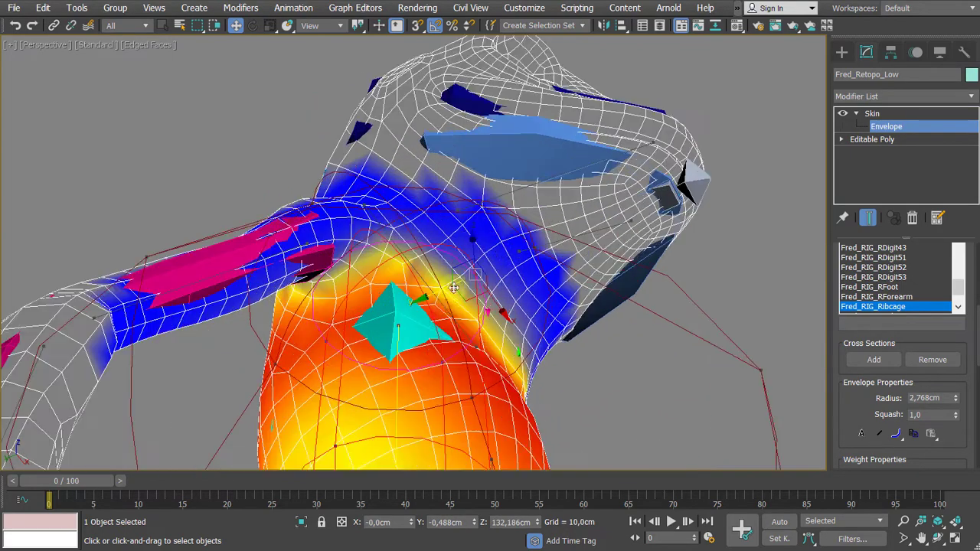
pyautogui.keyDown('alt'); pyautogui.moveTo(442, 289); pyautogui.dragTo(446, 315, button='middle'); pyautogui.keyUp('alt')
pyautogui.moveTo(459, 310); pyautogui.dragTo(450, 330)
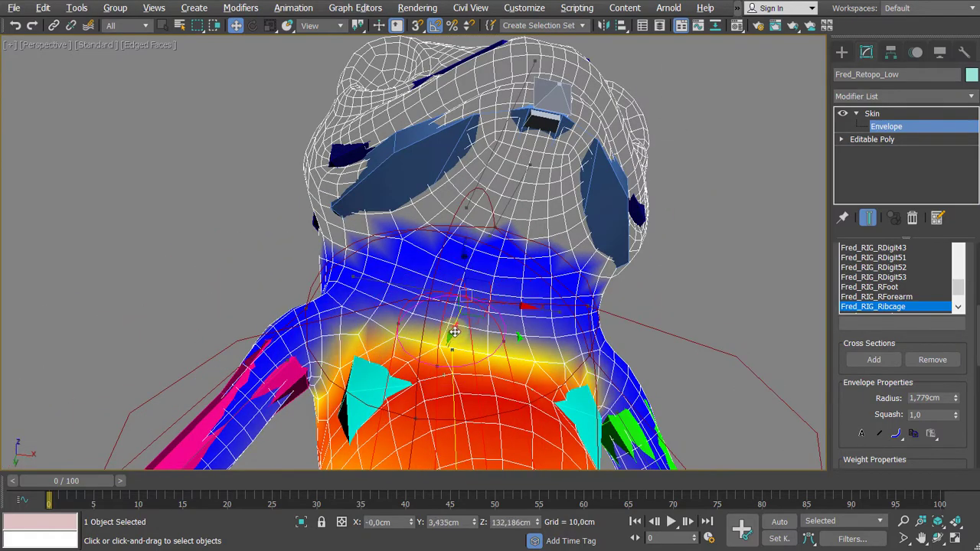
pyautogui.keyDown('alt'); pyautogui.moveTo(455, 331); pyautogui.dragTo(505, 368, button='middle'); pyautogui.keyUp('alt')
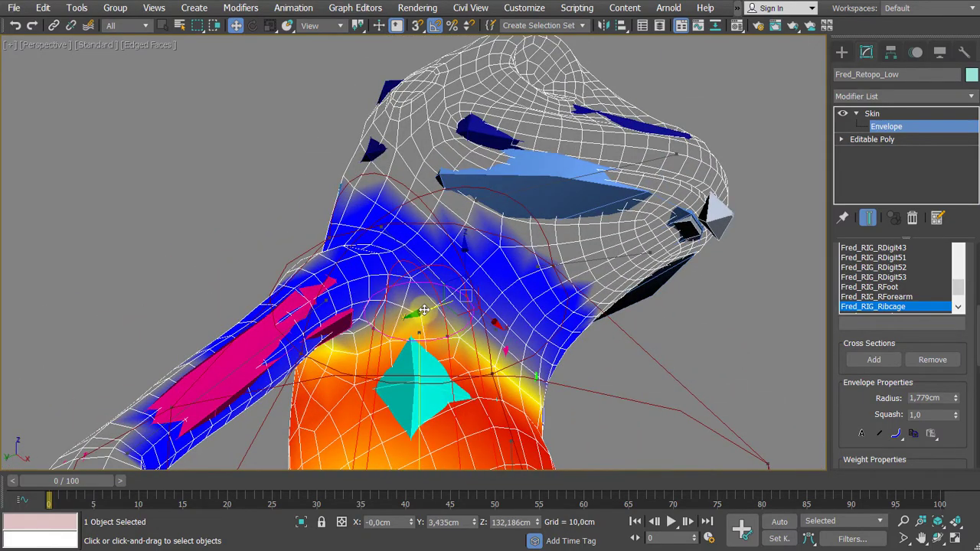
# Lower the ribcage envelope's upper end point to about Z 122.6 cm.
pyautogui.keyDown('alt'); pyautogui.moveTo(423, 309); pyautogui.dragTo(485, 237, button='middle'); pyautogui.keyUp('alt')
pyautogui.moveTo(451, 197); pyautogui.dragTo(493, 197)
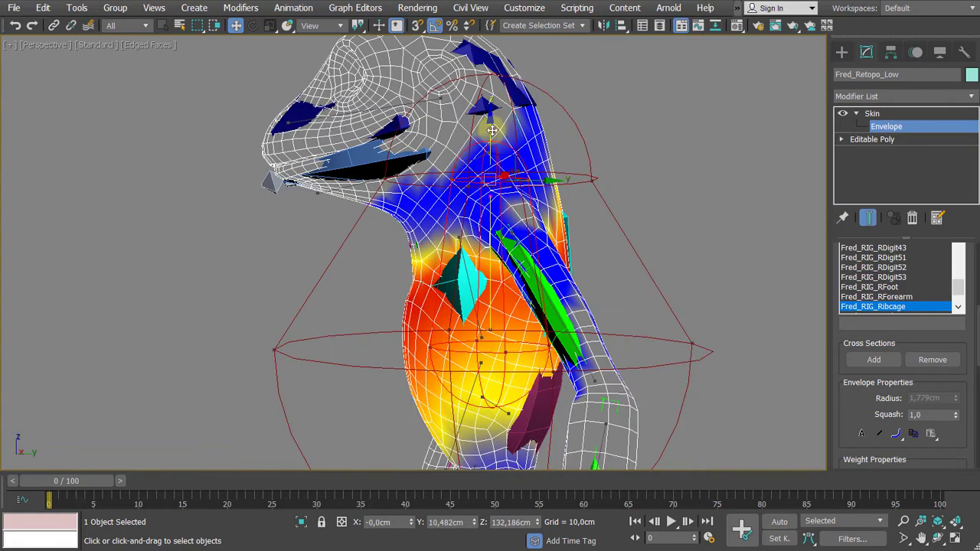
pyautogui.moveTo(492, 130); pyautogui.dragTo(482, 183)
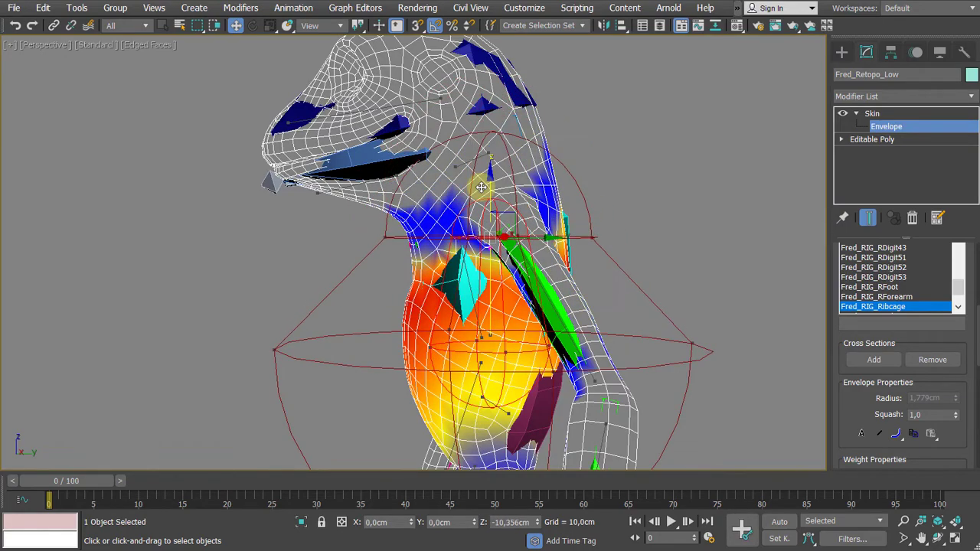
pyautogui.keyDown('alt'); pyautogui.moveTo(482, 183); pyautogui.dragTo(587, 313, button='middle'); pyautogui.keyUp('alt')
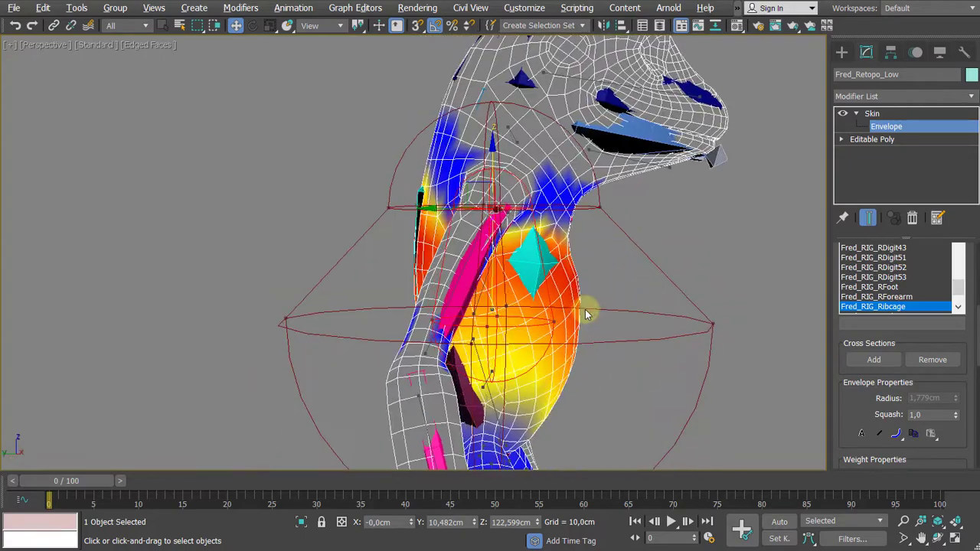
# Shrink the outer radius at the ribcage envelope's lower end to about 5.7 cm.
pyautogui.click(710, 326)
pyautogui.moveTo(607, 337); pyautogui.dragTo(566, 330)
pyautogui.keyDown('alt'); pyautogui.moveTo(566, 331); pyautogui.dragTo(439, 216, button='middle'); pyautogui.keyUp('alt')
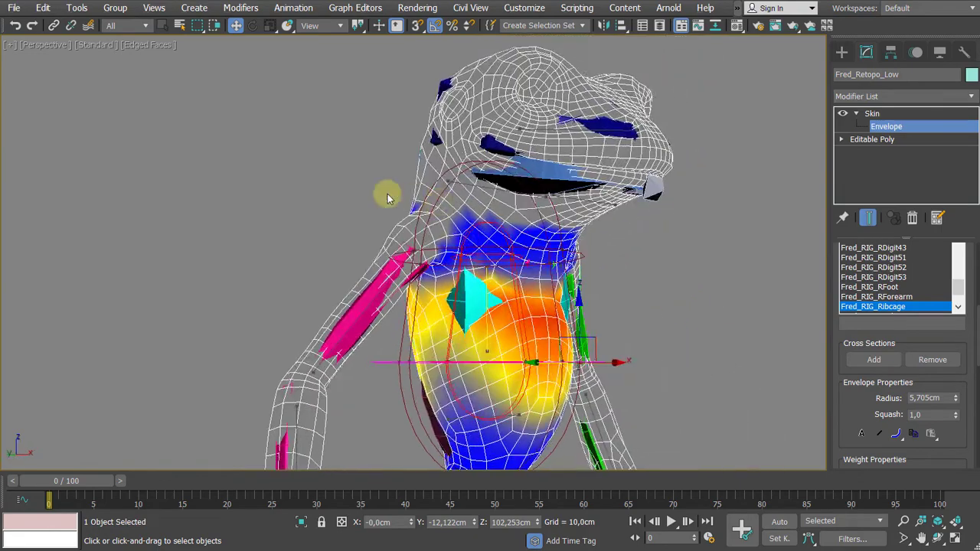
pyautogui.keyDown('alt'); pyautogui.moveTo(388, 199); pyautogui.dragTo(419, 211, button='middle'); pyautogui.keyUp('alt')
# Select the sideways envelope at the neck and move its end point on the frog's right to X 0, about Z 156.4 cm.
pyautogui.click(461, 175)
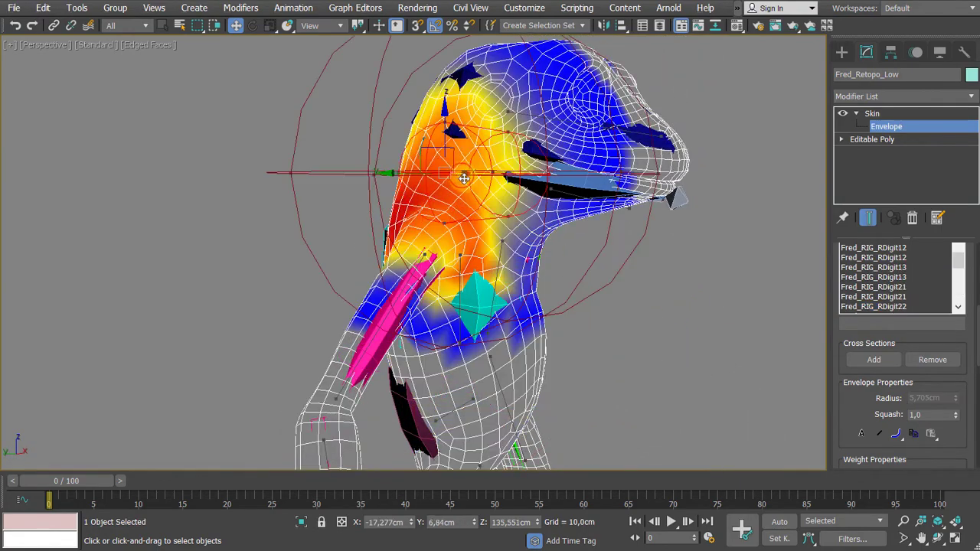
pyautogui.keyDown('alt'); pyautogui.moveTo(562, 233); pyautogui.dragTo(563, 255, button='middle'); pyautogui.keyUp('alt')
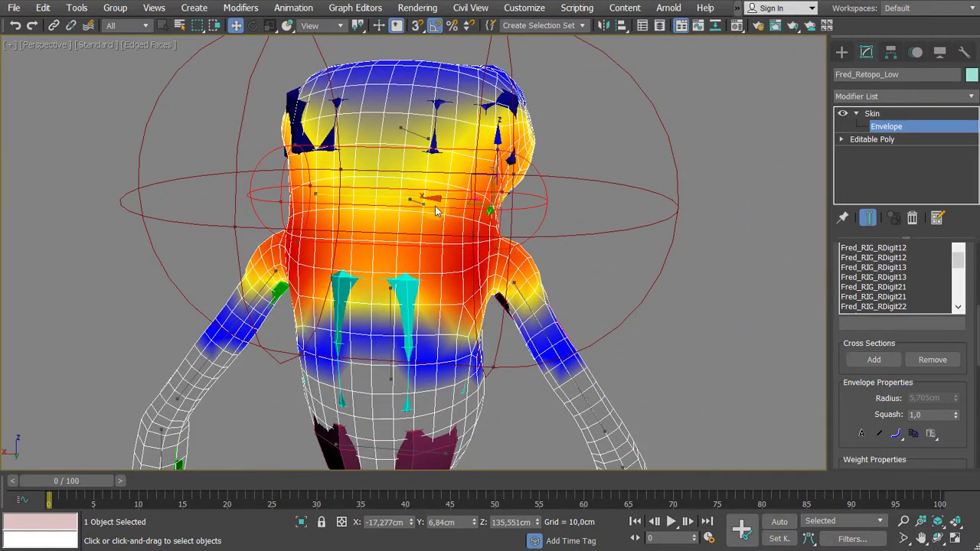
pyautogui.keyDown('alt'); pyautogui.moveTo(399, 165); pyautogui.dragTo(412, 158, button='middle'); pyautogui.keyUp('alt')
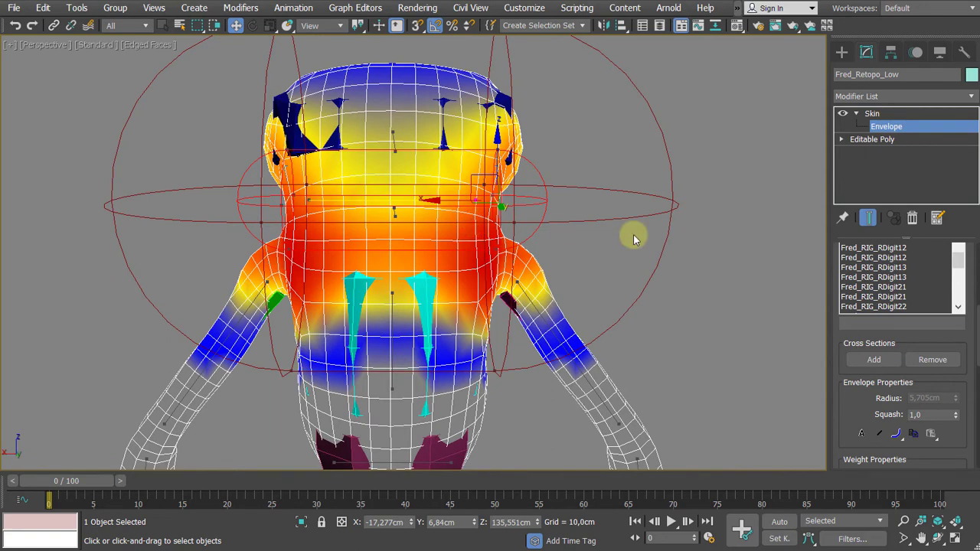
pyautogui.keyDown('alt'); pyautogui.moveTo(634, 239); pyautogui.dragTo(596, 243, button='middle'); pyautogui.keyUp('alt')
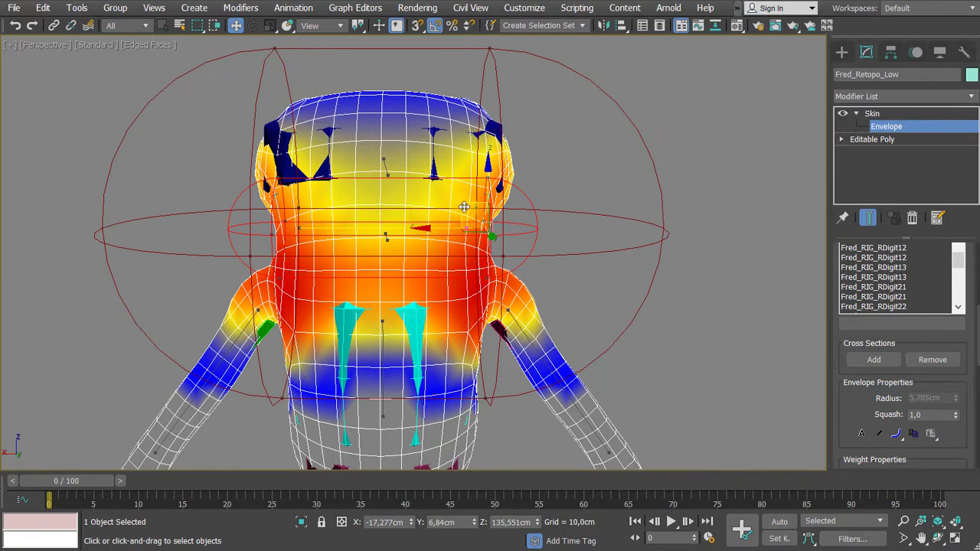
pyautogui.moveTo(464, 206); pyautogui.dragTo(356, 80)
pyautogui.moveTo(383, 173); pyautogui.dragTo(367, 283, button='middle')
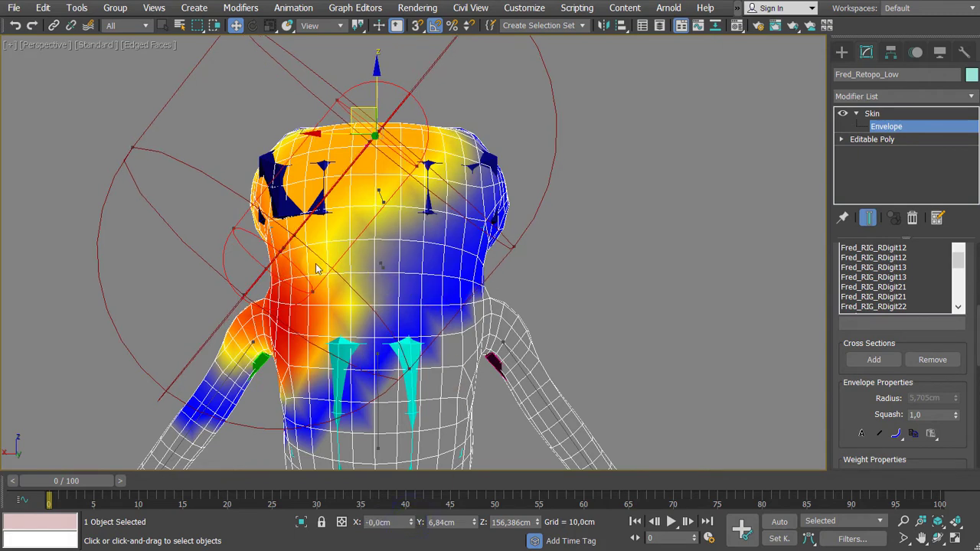
# Move the neck envelope's other end point to X 0 at about Z 119.7 cm, between the shoulders.
pyautogui.keyDown('alt'); pyautogui.moveTo(311, 267); pyautogui.dragTo(199, 310, button='middle'); pyautogui.keyUp('alt')
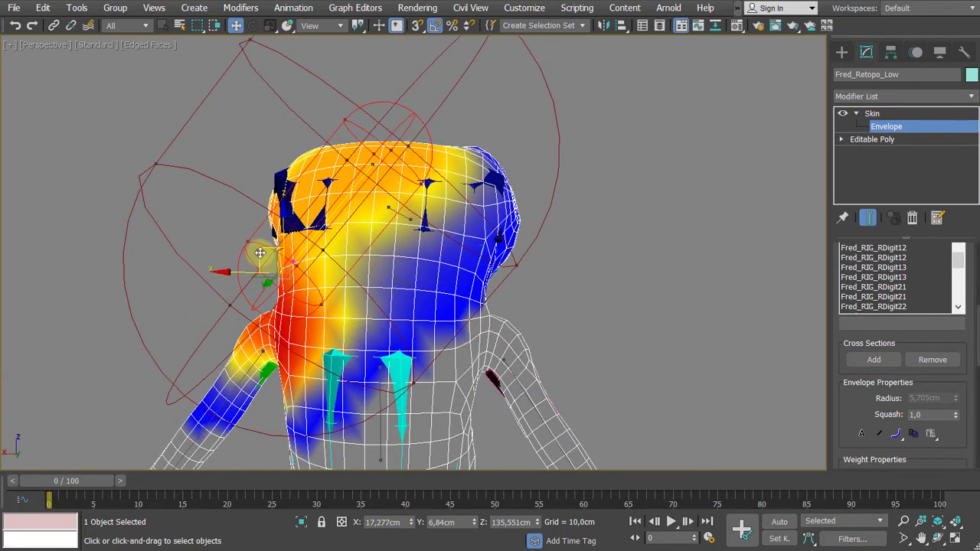
pyautogui.moveTo(260, 253); pyautogui.dragTo(358, 347)
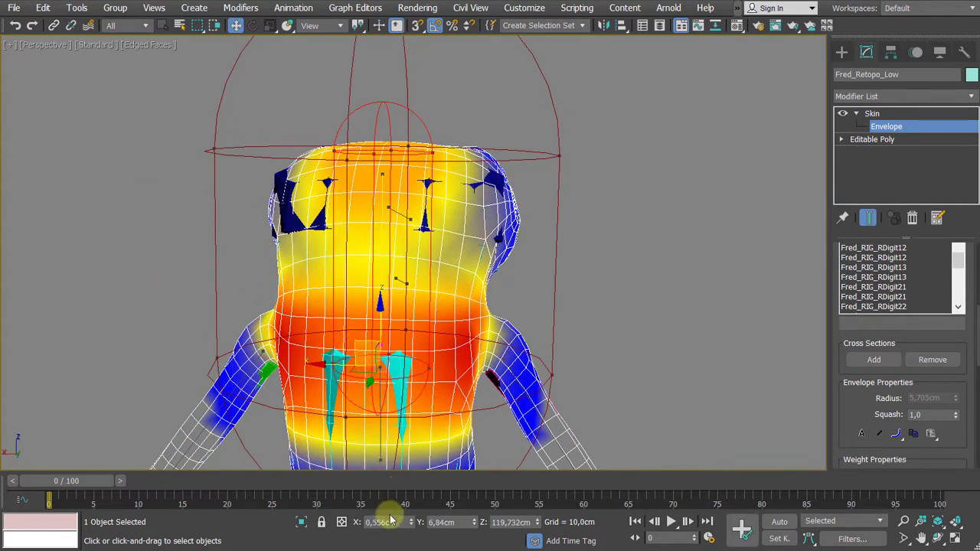
pyautogui.rightClick(412, 523)
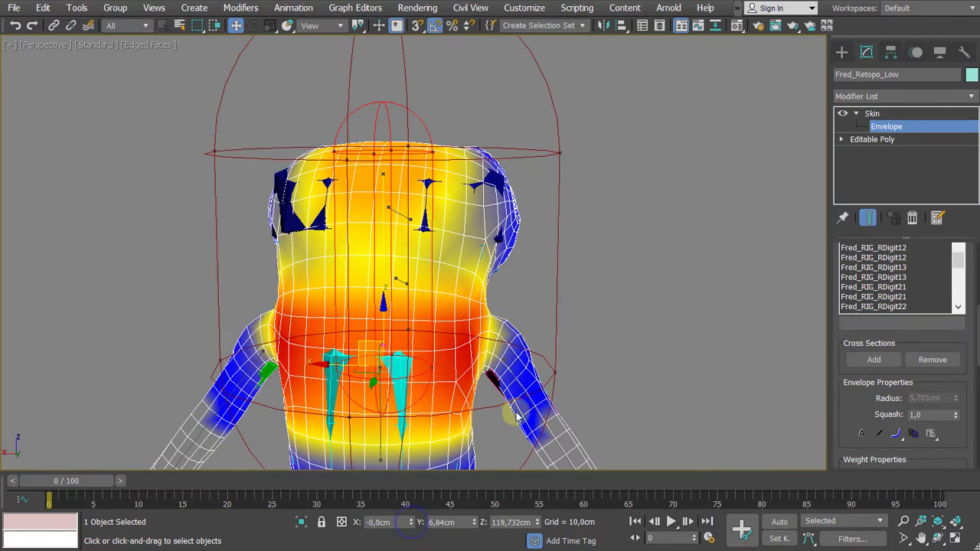
# In the Left view, move the neck envelope's lower end point to about Y 12, Z 132.1 cm and the upper to about Y 9.7, Z 137.4 cm.
pyautogui.keyDown('alt'); pyautogui.moveTo(564, 324); pyautogui.dragTo(474, 321, button='middle'); pyautogui.keyUp('alt')
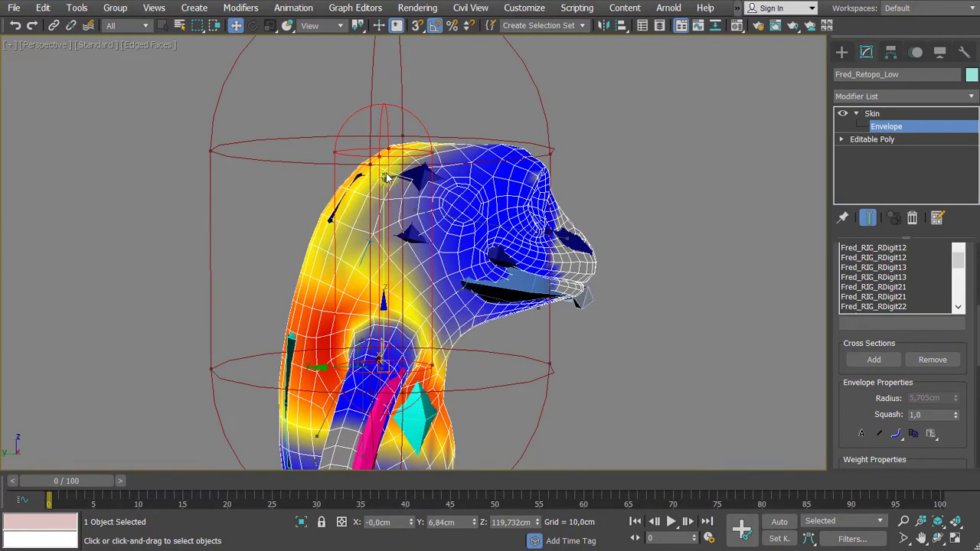
pyautogui.press('l')
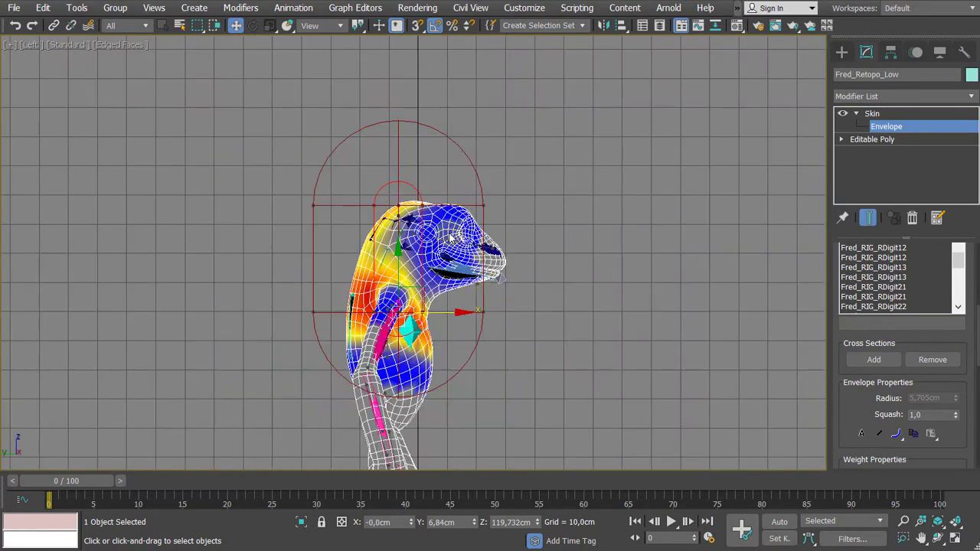
pyautogui.scroll(3, 452, 235)
pyautogui.moveTo(422, 337); pyautogui.dragTo(435, 219, button='middle')
pyautogui.moveTo(426, 234); pyautogui.dragTo(401, 150)
pyautogui.moveTo(416, 76); pyautogui.dragTo(412, 168, button='middle')
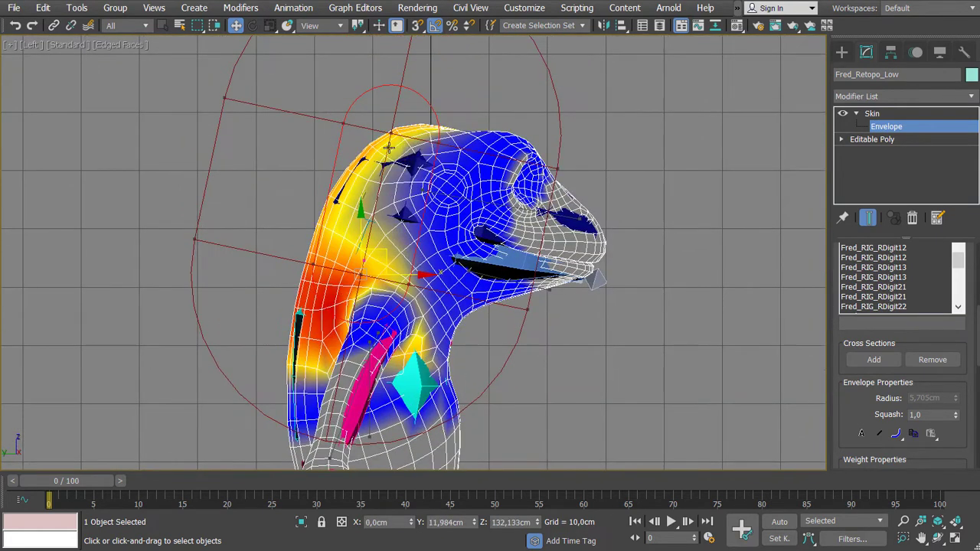
pyautogui.moveTo(389, 147); pyautogui.dragTo(393, 223)
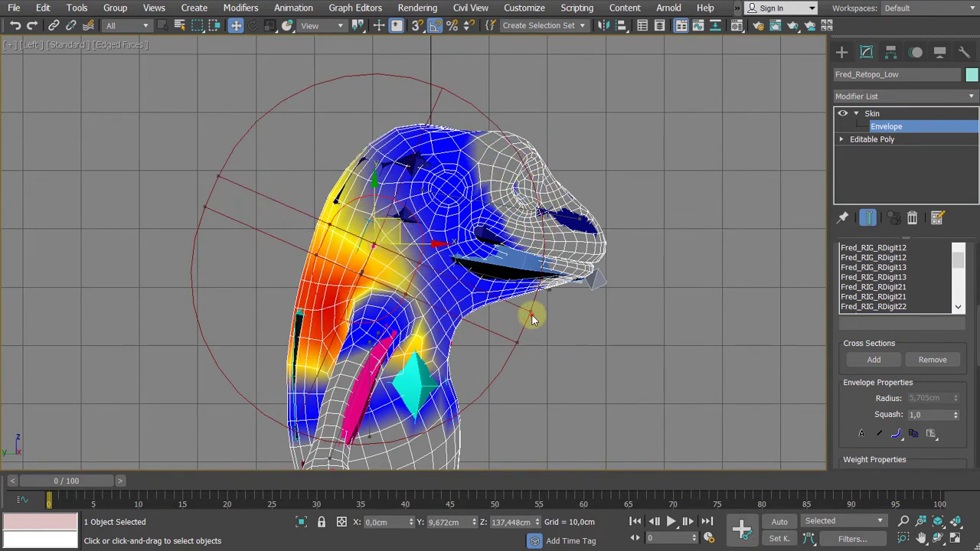
# Shrink the neck envelope's outer radii, the lower end to about 6.5 cm, and enlarge its inner radii to about 3.1 cm.
pyautogui.moveTo(527, 310); pyautogui.dragTo(498, 322)
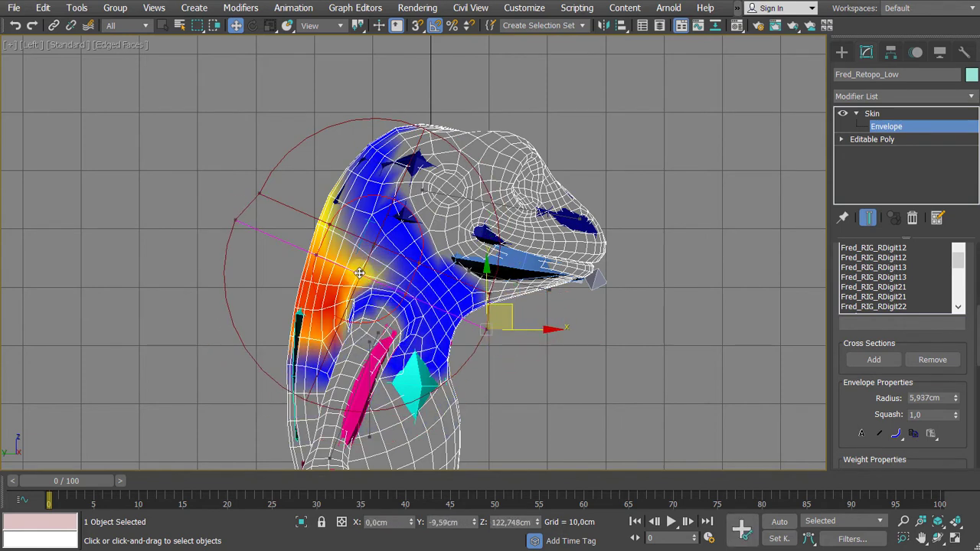
pyautogui.moveTo(503, 316); pyautogui.dragTo(516, 314)
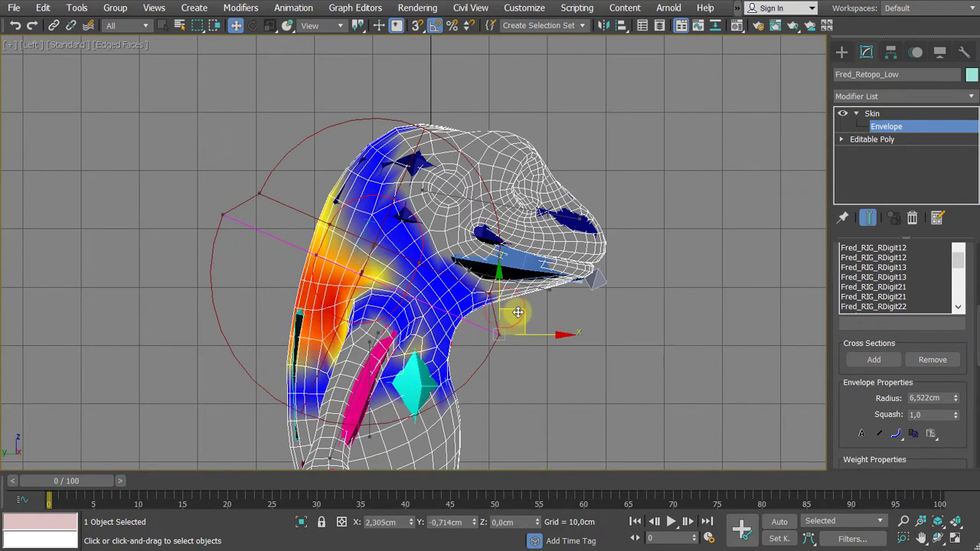
pyautogui.click(320, 256)
pyautogui.moveTo(337, 228); pyautogui.dragTo(355, 201)
pyautogui.moveTo(473, 280); pyautogui.dragTo(460, 230, button='middle')
pyautogui.moveTo(573, 304); pyautogui.dragTo(558, 323, button='middle')
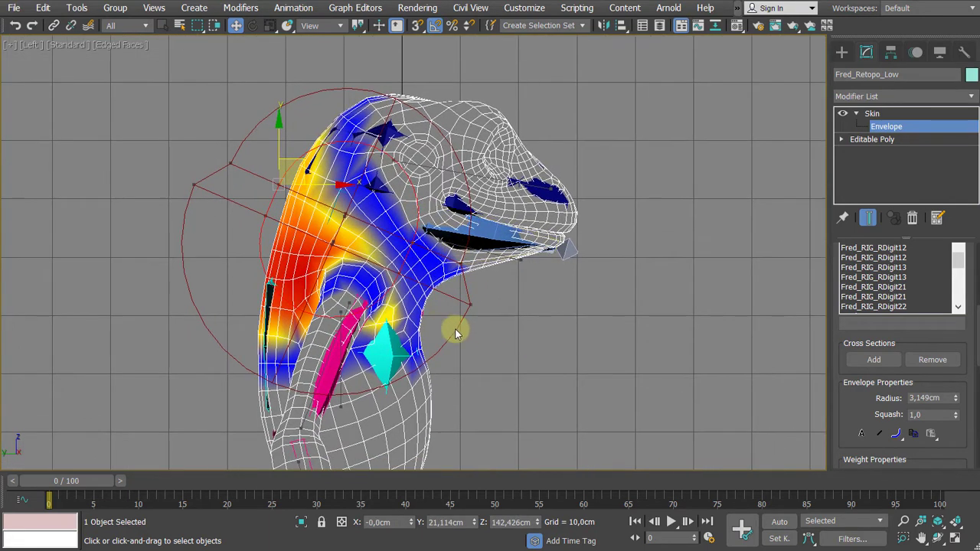
# Shift the neck envelope's upper end point forward and move its lower end point to about Y 7.8, Z 131.1 cm.
pyautogui.click(342, 215)
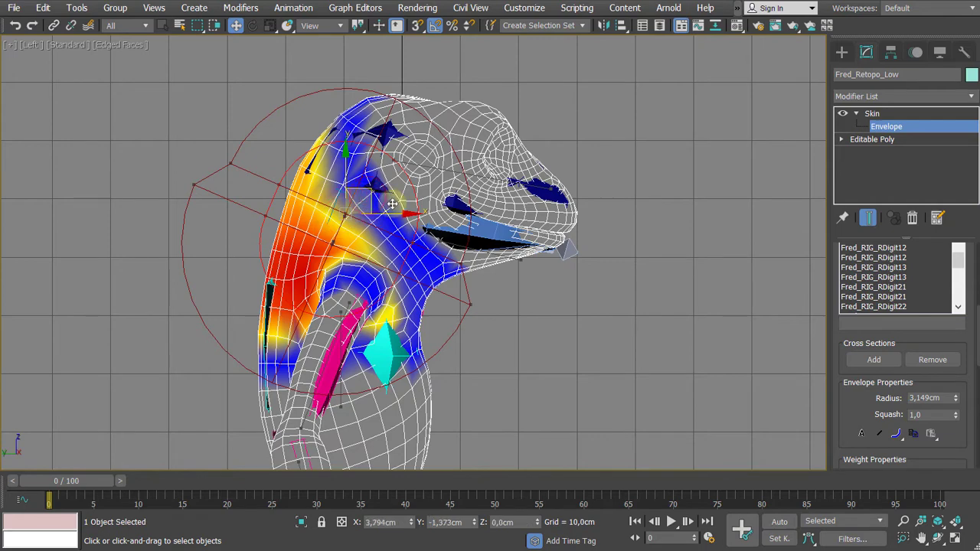
pyautogui.click(344, 218)
pyautogui.moveTo(363, 199); pyautogui.dragTo(386, 230)
pyautogui.click(333, 244)
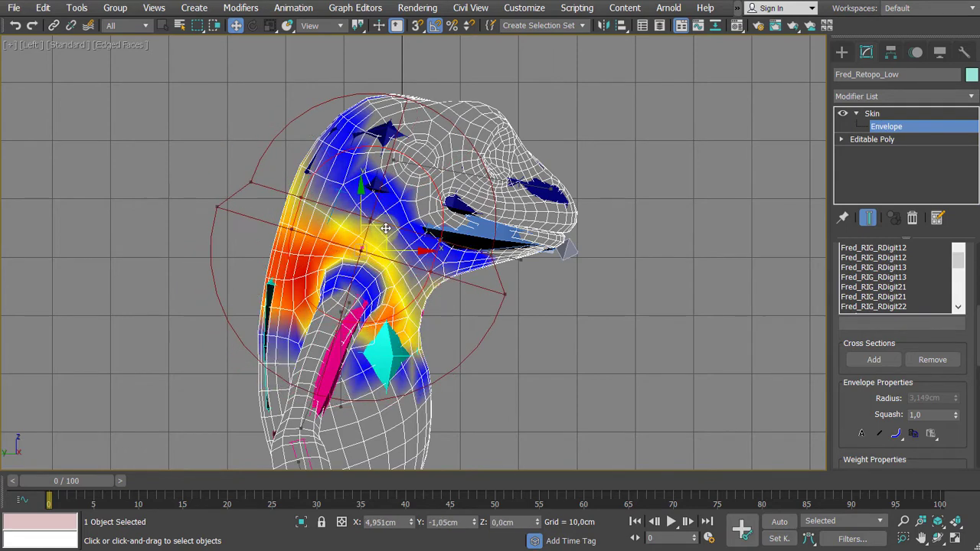
pyautogui.moveTo(470, 324); pyautogui.dragTo(500, 291, button='middle')
pyautogui.scroll(-2, 506, 294)
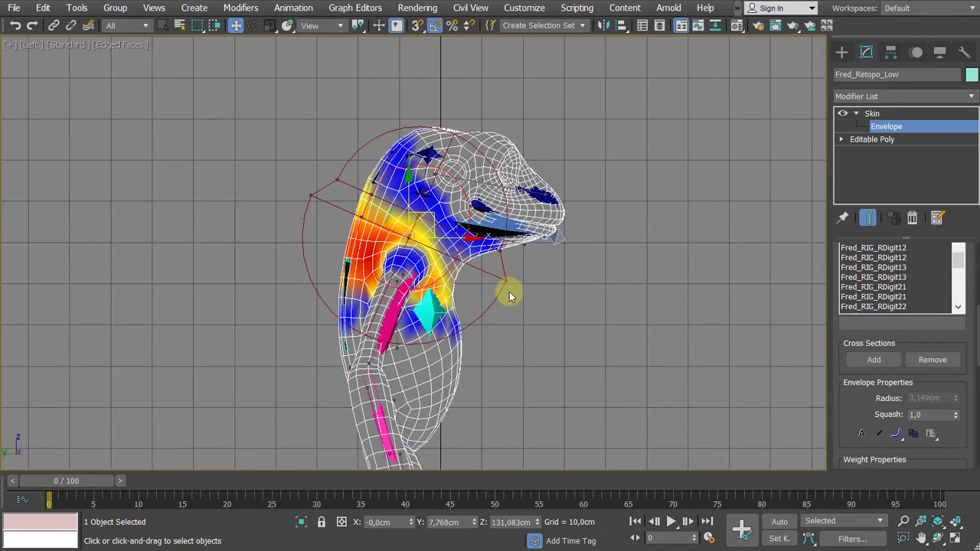
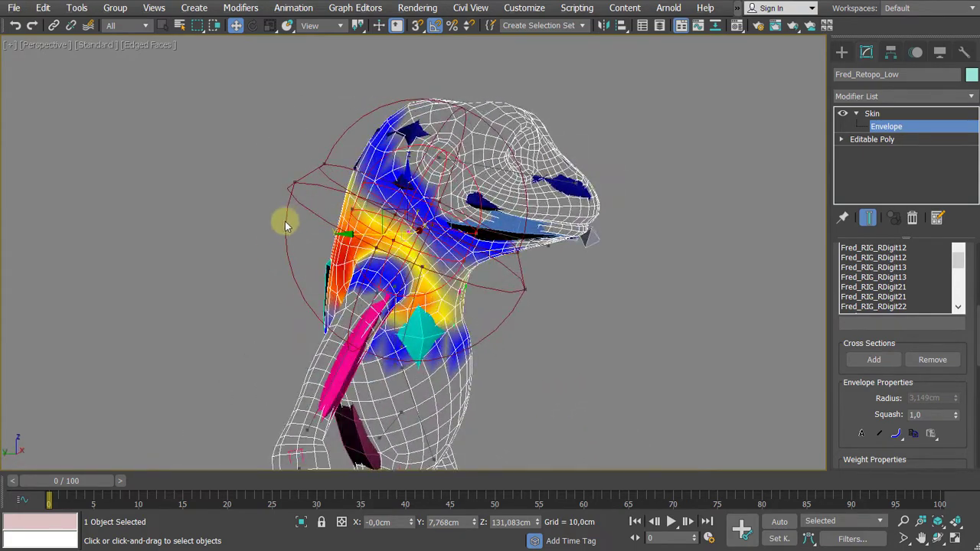
# Shrink the outer radius at the neck envelope's lower end to about 5.7 cm.
pyautogui.click(295, 182)
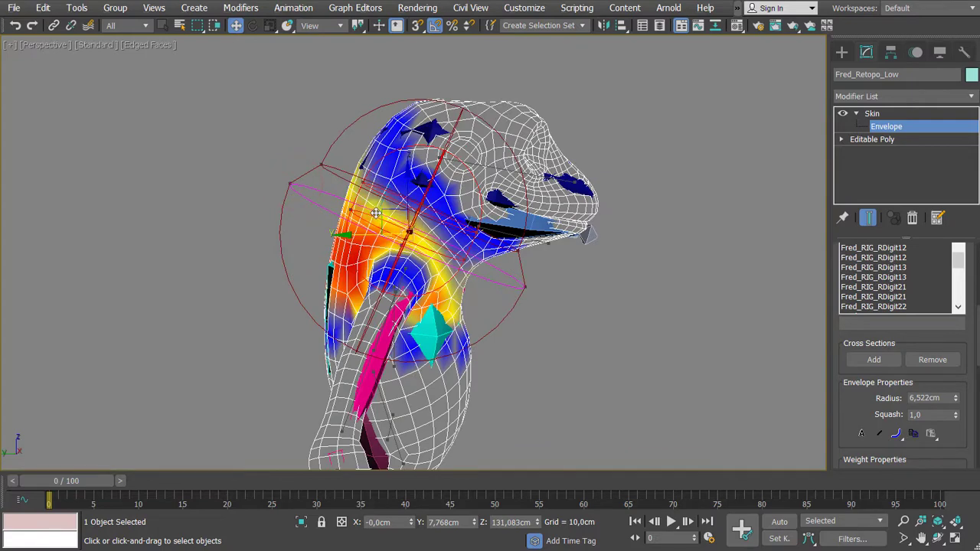
pyautogui.moveTo(379, 212); pyautogui.dragTo(386, 235)
pyautogui.keyDown('alt'); pyautogui.moveTo(519, 310); pyautogui.dragTo(520, 333, button='middle'); pyautogui.keyUp('alt')
# Select the ribcage and jaw envelopes in turn and check their weight coverage from several angles.
pyautogui.click(372, 317)
pyautogui.keyDown('alt'); pyautogui.moveTo(372, 318); pyautogui.dragTo(355, 317, button='middle'); pyautogui.keyUp('alt')
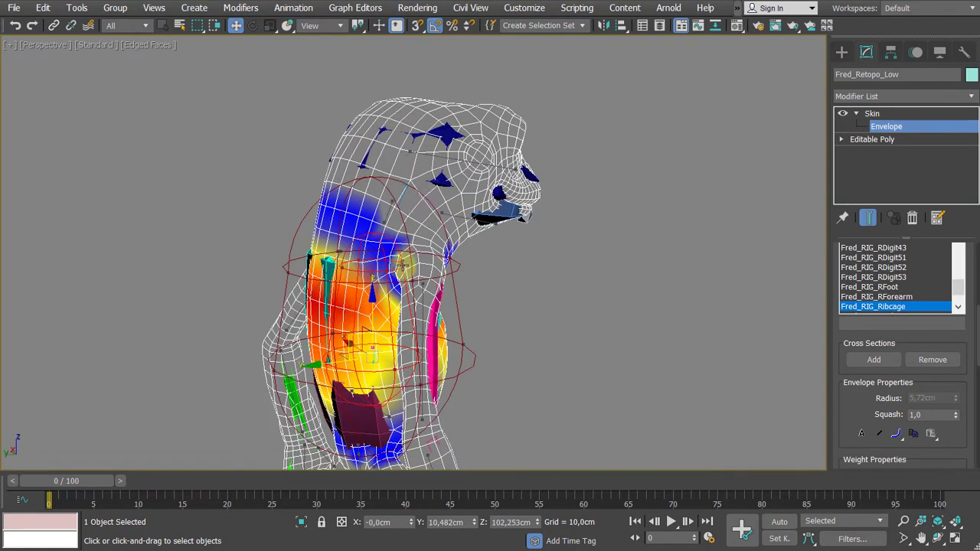
pyautogui.moveTo(366, 268); pyautogui.dragTo(425, 262)
pyautogui.keyDown('alt'); pyautogui.moveTo(495, 311); pyautogui.dragTo(442, 278, button='middle'); pyautogui.keyUp('alt')
pyautogui.click(476, 222)
pyautogui.keyDown('alt'); pyautogui.moveTo(495, 255); pyautogui.dragTo(330, 237, button='middle'); pyautogui.keyUp('alt')
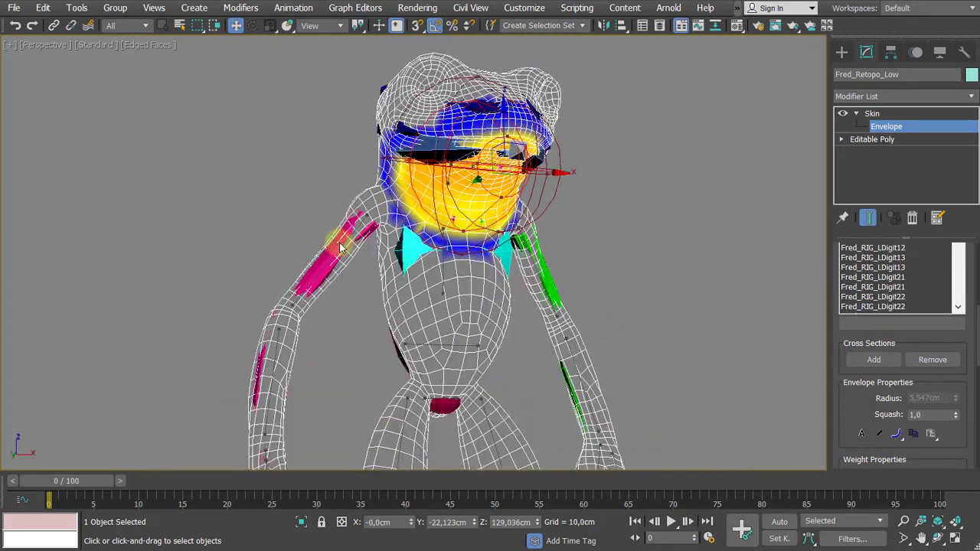
# Select the right palm envelope and shrink its outer radius at the wrist to about 2.6 cm.
pyautogui.click(342, 246)
pyautogui.keyDown('alt'); pyautogui.moveTo(389, 253); pyautogui.dragTo(335, 300, button='middle'); pyautogui.keyUp('alt')
pyautogui.click(349, 314)
pyautogui.click(354, 330)
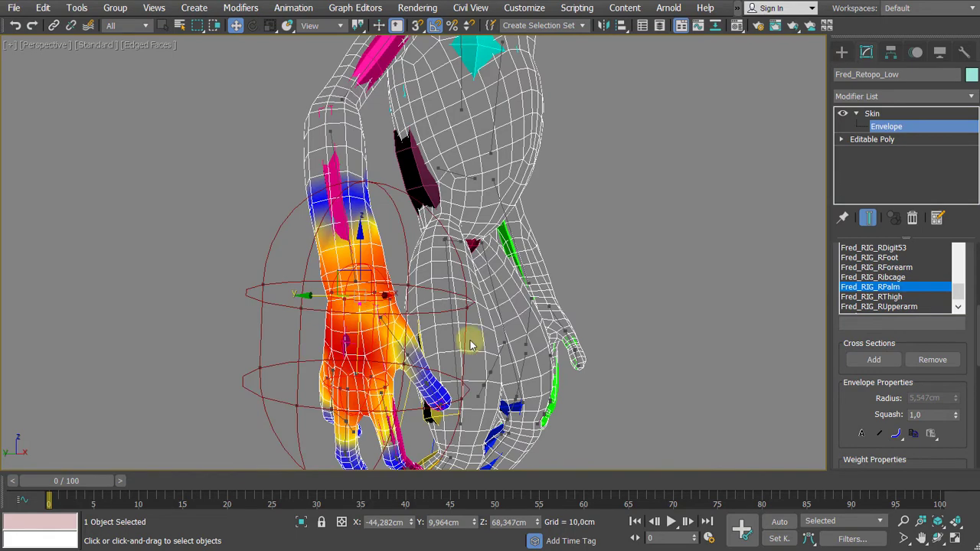
pyautogui.click(464, 308)
pyautogui.keyDown('alt'); pyautogui.moveTo(464, 308); pyautogui.dragTo(451, 348, button='middle'); pyautogui.keyUp('alt')
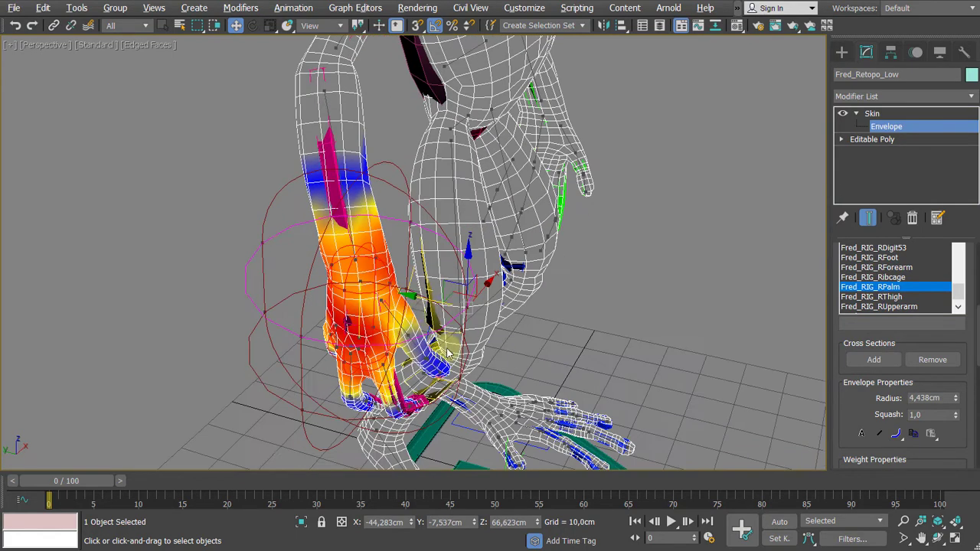
pyautogui.moveTo(432, 305); pyautogui.dragTo(387, 299)
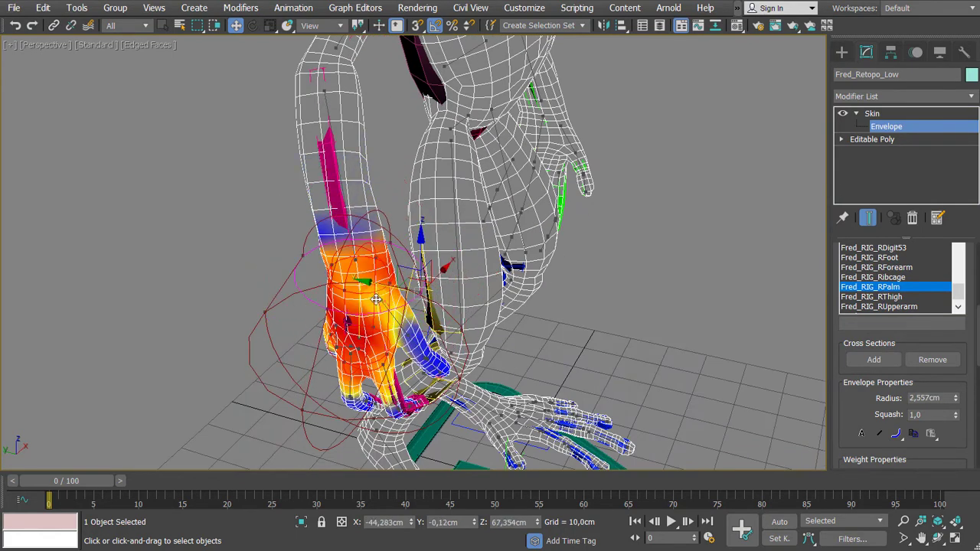
# Reduce the right palm envelope's inner radius at the wrist to about 0.8 cm.
pyautogui.click(332, 265)
pyautogui.keyDown('alt'); pyautogui.moveTo(331, 265); pyautogui.dragTo(361, 245, button='middle'); pyautogui.keyUp('alt')
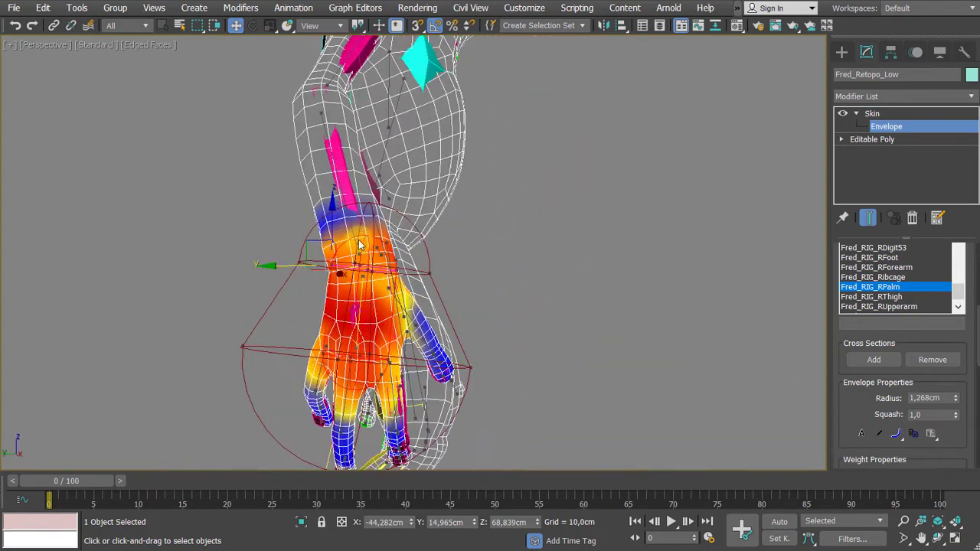
pyautogui.moveTo(309, 244); pyautogui.dragTo(320, 251)
pyautogui.keyDown('alt'); pyautogui.moveTo(320, 251); pyautogui.dragTo(379, 305, button='middle'); pyautogui.keyUp('alt')
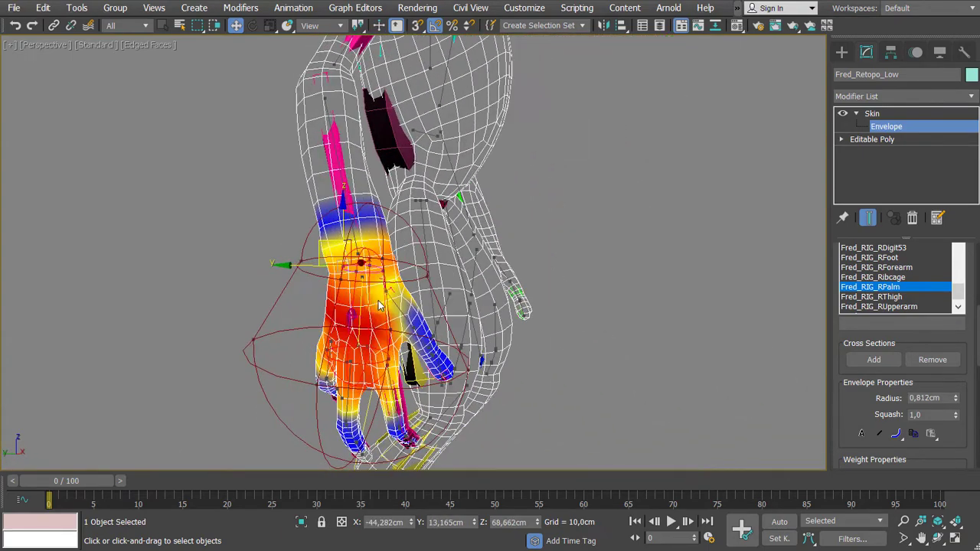
# Select the Spine1 envelope and shrink its outer radii to about 4.8 cm on the frog's right and 4.7 cm on its left.
pyautogui.click(334, 170)
pyautogui.keyDown('alt'); pyautogui.moveTo(334, 170); pyautogui.dragTo(354, 287, button='middle'); pyautogui.keyUp('alt')
pyautogui.scroll(-4, 323, 297)
pyautogui.click(436, 266)
pyautogui.moveTo(436, 267)
pyautogui.keyDown('alt'); pyautogui.mouseDown(button='middle')
pyautogui.moveTo(671, 266)
pyautogui.moveTo(425, 271)
pyautogui.mouseUp(button='middle'); pyautogui.keyUp('alt')
pyautogui.click(387, 163)
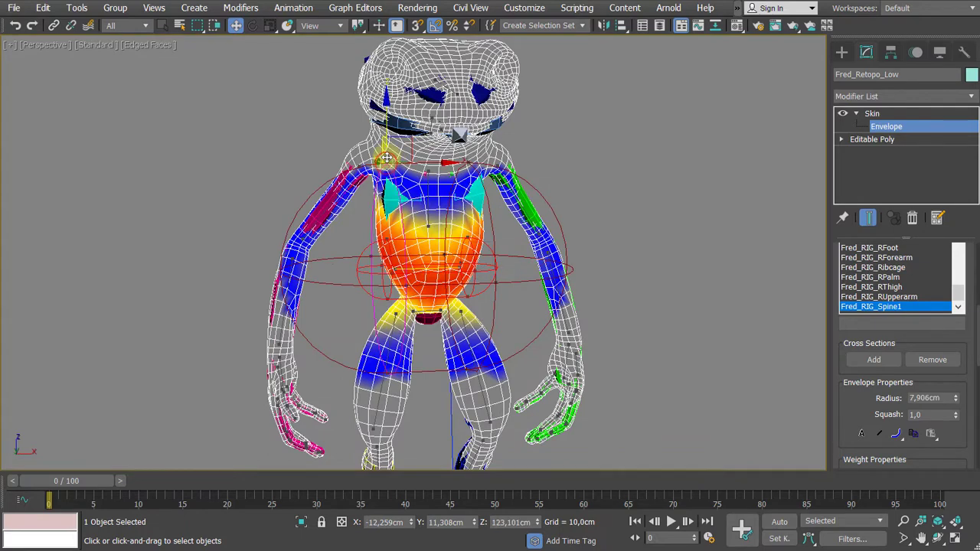
pyautogui.moveTo(385, 117); pyautogui.dragTo(465, 161)
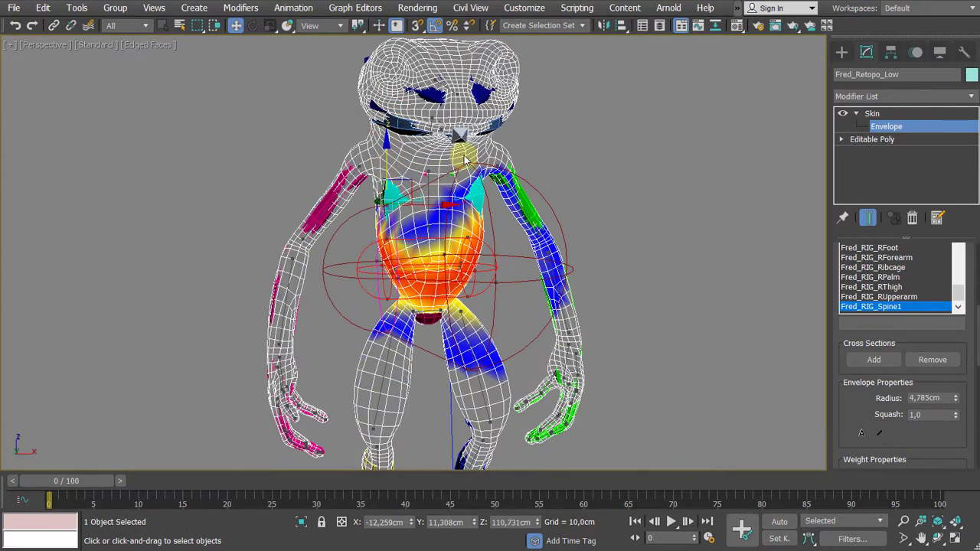
pyautogui.moveTo(470, 127); pyautogui.dragTo(467, 170)
pyautogui.keyDown('alt'); pyautogui.moveTo(418, 337); pyautogui.dragTo(436, 310, button='middle'); pyautogui.keyUp('alt')
pyautogui.moveTo(436, 311); pyautogui.dragTo(436, 160, button='middle')
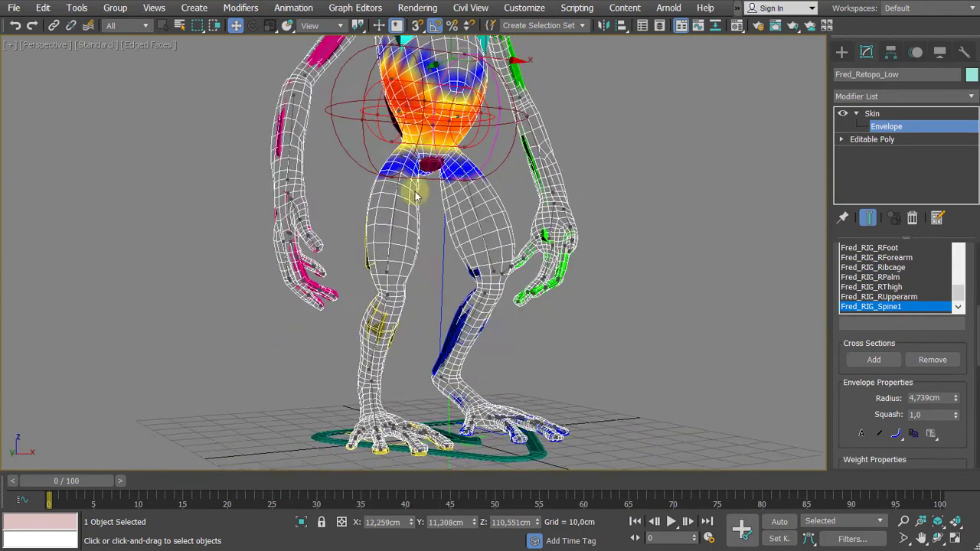
# Select the right thigh envelope and shrink its outer radius at the hip to about 2.3 cm.
pyautogui.click(393, 251)
pyautogui.keyDown('alt'); pyautogui.moveTo(393, 251); pyautogui.dragTo(313, 217, button='middle'); pyautogui.keyUp('alt')
pyautogui.click(322, 219)
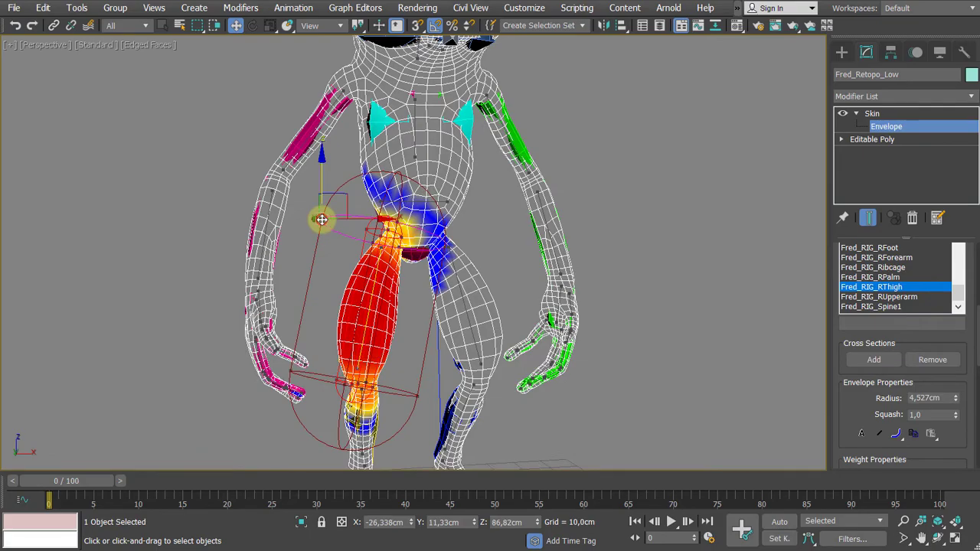
pyautogui.scroll(3, 322, 218)
pyautogui.moveTo(342, 199); pyautogui.dragTo(379, 230)
# Shrink the right thigh envelope's outer radius at the knee to about 2 cm and move that end point to about X -16 cm.
pyautogui.keyDown('alt'); pyautogui.moveTo(383, 221); pyautogui.dragTo(363, 238, button='middle'); pyautogui.keyUp('alt')
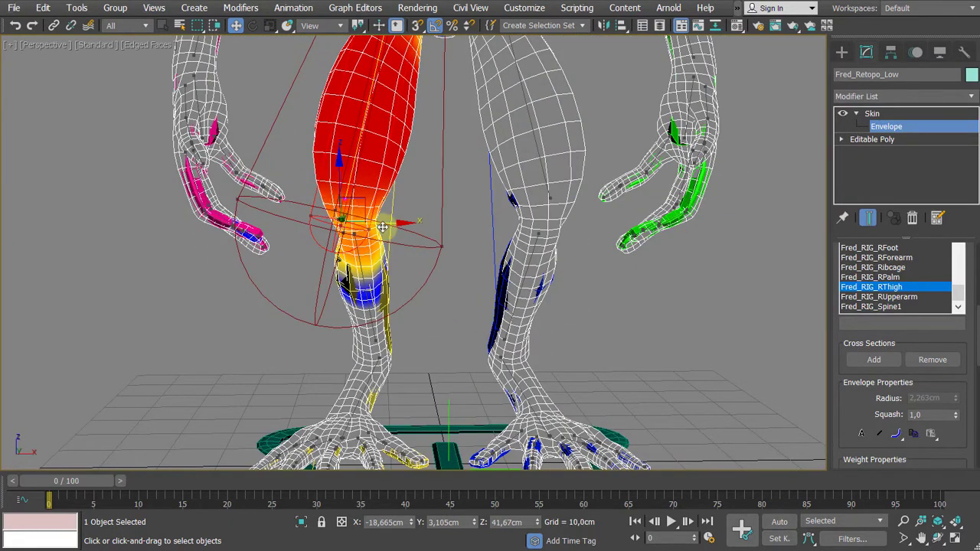
pyautogui.moveTo(385, 226); pyautogui.dragTo(437, 245)
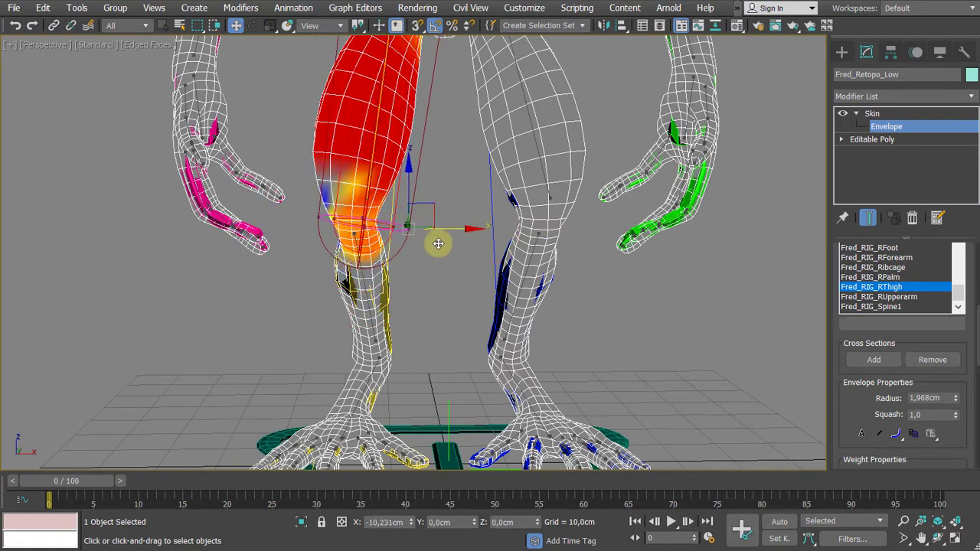
pyautogui.moveTo(326, 213); pyautogui.dragTo(378, 207, button='middle')
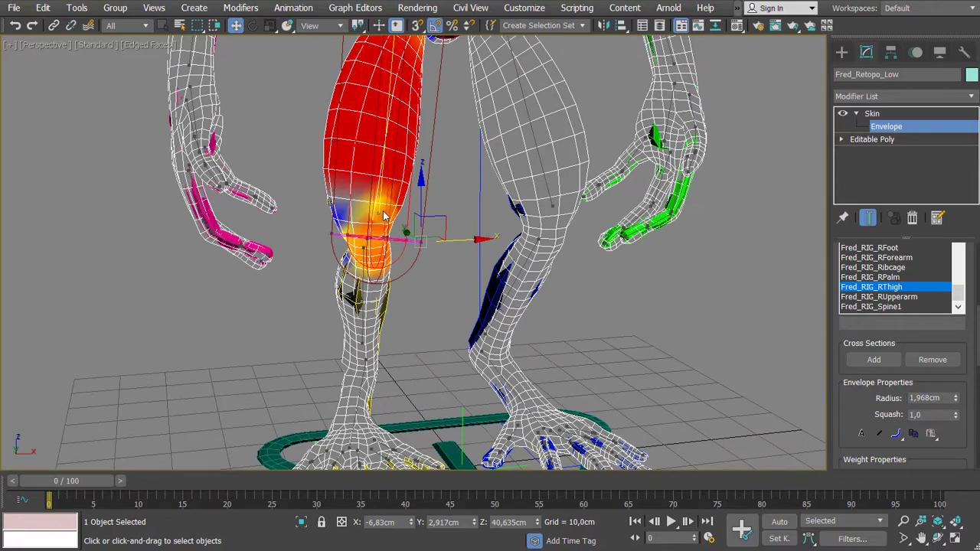
pyautogui.click(376, 238)
pyautogui.moveTo(431, 239); pyautogui.dragTo(424, 240)
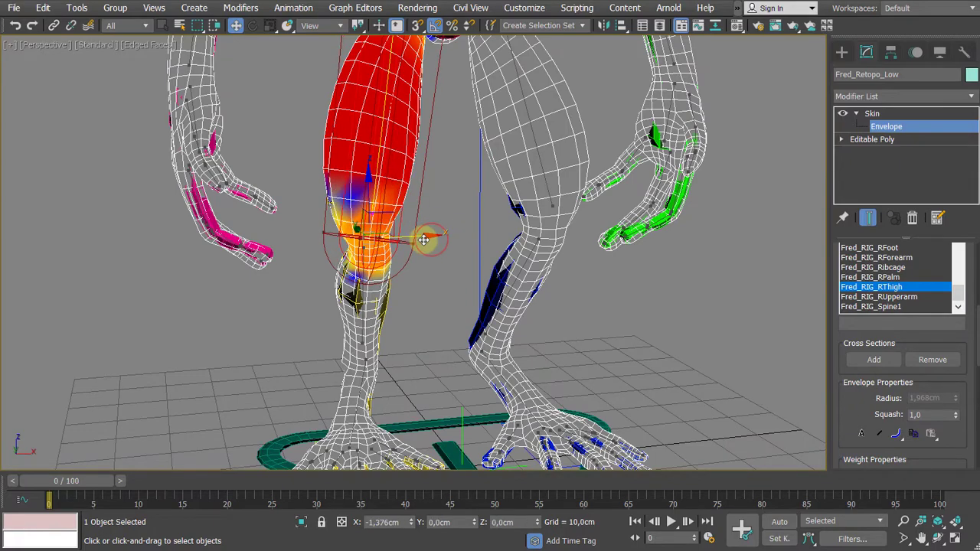
pyautogui.keyDown('alt'); pyautogui.moveTo(319, 236); pyautogui.dragTo(320, 310, button='middle'); pyautogui.keyUp('alt')
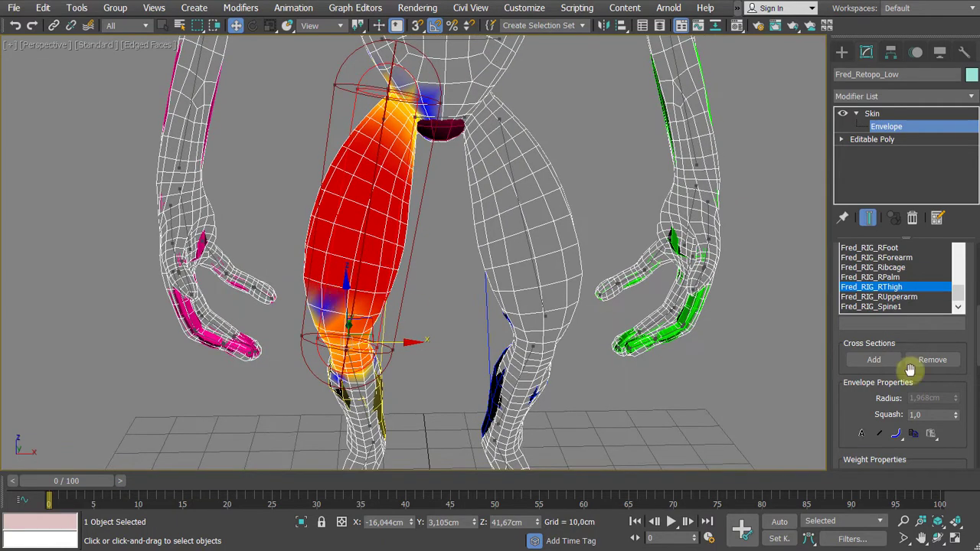
# Add a cross section to the lower part of the right thigh envelope and enlarge its outer radius to about 3.2 cm.
pyautogui.click(865, 359)
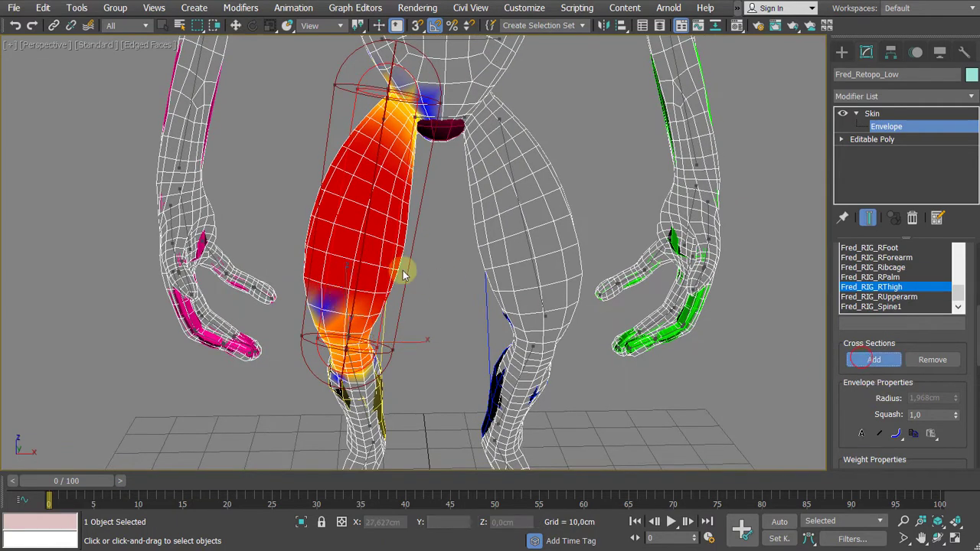
pyautogui.click(351, 273)
pyautogui.moveTo(309, 265); pyautogui.dragTo(343, 262)
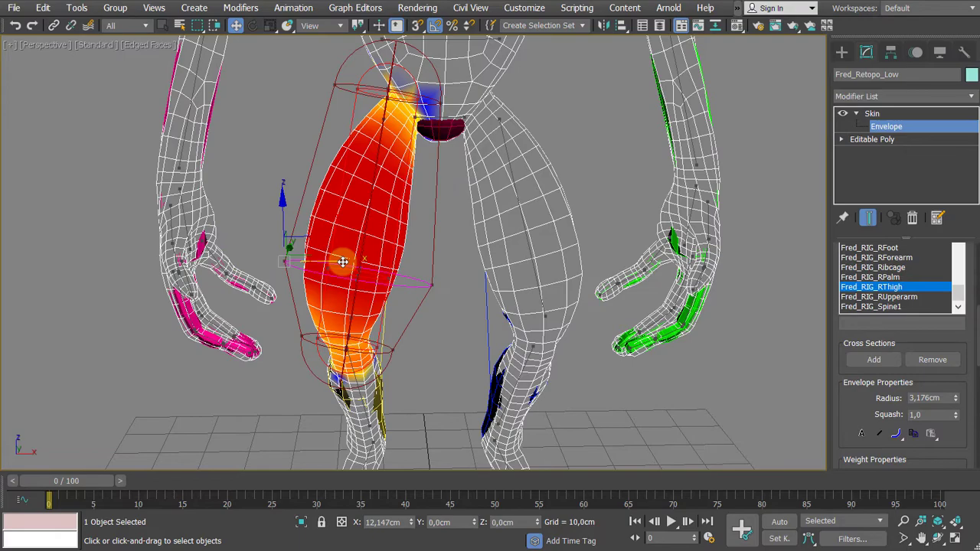
pyautogui.keyDown('alt'); pyautogui.moveTo(343, 262); pyautogui.dragTo(368, 180, button='middle'); pyautogui.keyUp('alt')
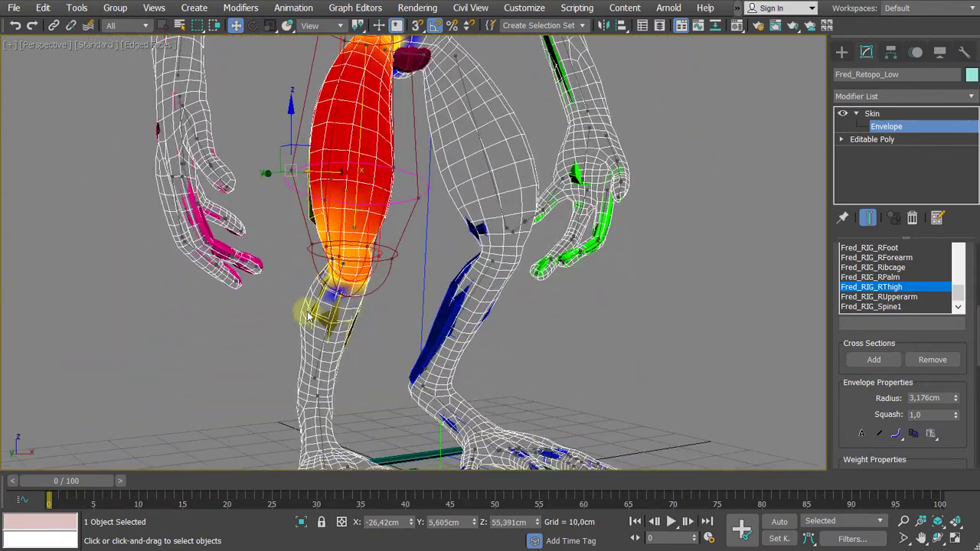
# Select the right calf envelope and adjust its outer radius at the knee to about 2.2 cm.
pyautogui.click(342, 277)
pyautogui.keyDown('alt'); pyautogui.moveTo(372, 302); pyautogui.dragTo(456, 255, button='middle'); pyautogui.keyUp('alt')
pyautogui.scroll(3, 357, 266)
pyautogui.click(451, 229)
pyautogui.moveTo(487, 234); pyautogui.dragTo(470, 239)
pyautogui.click(363, 273)
pyautogui.moveTo(397, 239); pyautogui.dragTo(407, 236)
pyautogui.keyDown('alt'); pyautogui.moveTo(398, 275); pyautogui.dragTo(346, 305, button='middle'); pyautogui.keyUp('alt')
# Reselect the right thigh envelope and enlarge its inner radius at the knee to about 1.4 cm.
pyautogui.click(363, 160)
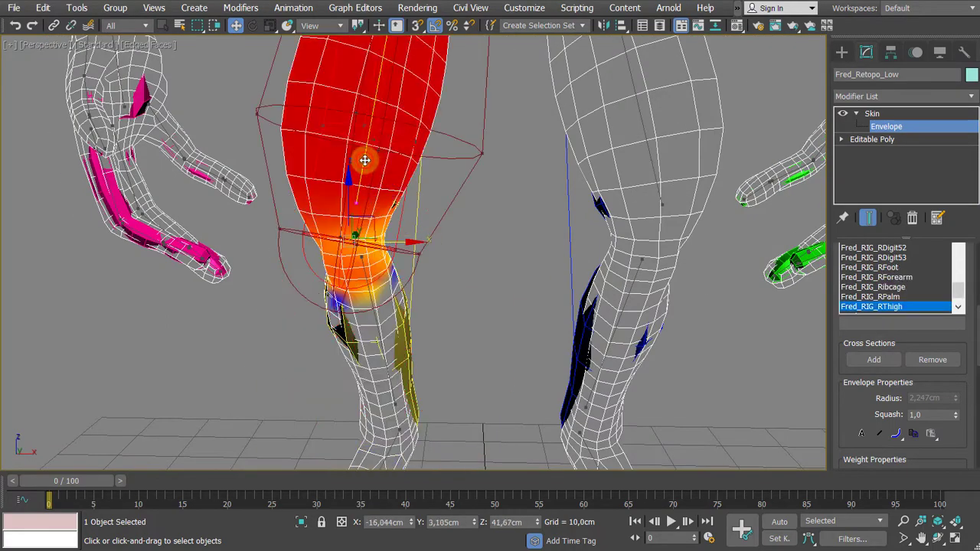
pyautogui.scroll(-2, 365, 199)
pyautogui.moveTo(370, 204)
pyautogui.keyDown('alt'); pyautogui.mouseDown(button='middle')
pyautogui.moveTo(329, 191)
pyautogui.moveTo(372, 199)
pyautogui.mouseUp(button='middle'); pyautogui.keyUp('alt')
pyautogui.scroll(3, 373, 201)
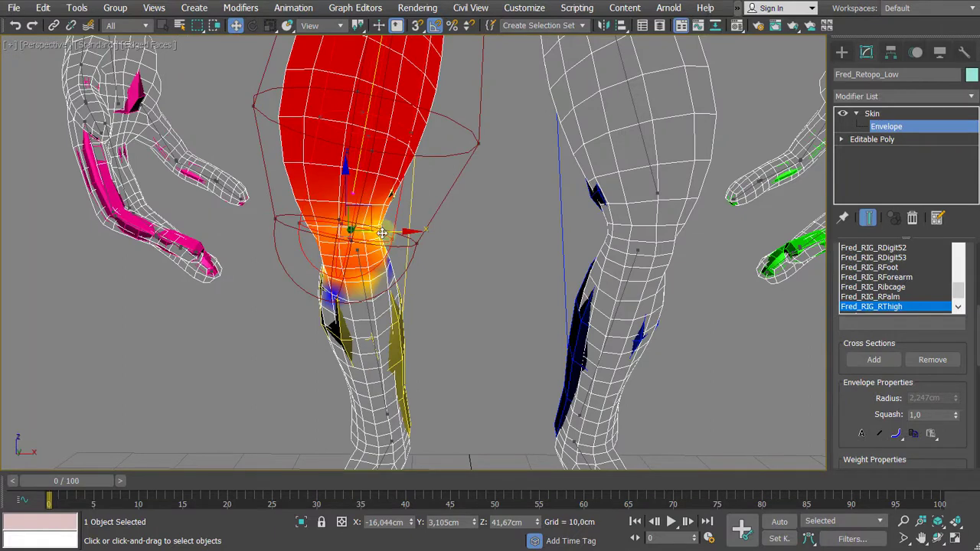
pyautogui.click(415, 242)
pyautogui.click(394, 238)
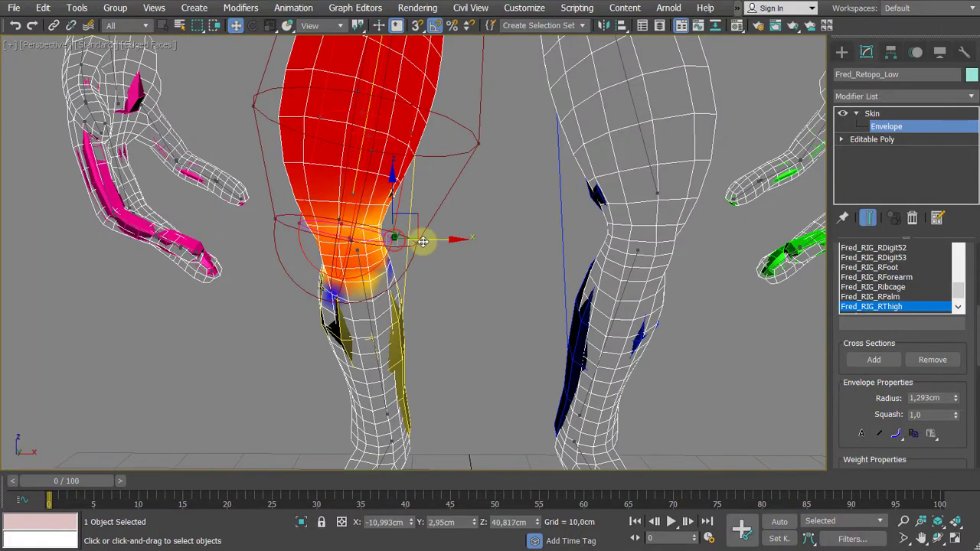
pyautogui.moveTo(435, 242); pyautogui.dragTo(462, 237)
pyautogui.scroll(-3, 466, 263)
pyautogui.keyDown('alt'); pyautogui.moveTo(465, 263); pyautogui.dragTo(311, 268, button='middle'); pyautogui.keyUp('alt')
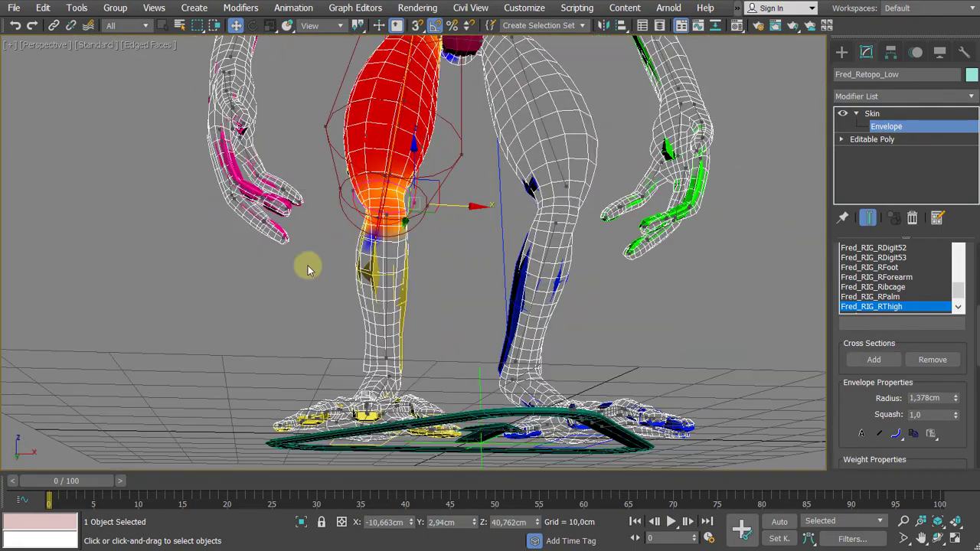
# Select the right calf envelope and shrink its outer radius at the ankle to about 1.5 cm.
pyautogui.click(384, 307)
pyautogui.keyDown('alt'); pyautogui.moveTo(384, 308); pyautogui.dragTo(405, 324, button='middle'); pyautogui.keyUp('alt')
pyautogui.scroll(4, 383, 320)
pyautogui.keyDown('alt'); pyautogui.moveTo(320, 308); pyautogui.dragTo(225, 239, button='middle'); pyautogui.keyUp('alt')
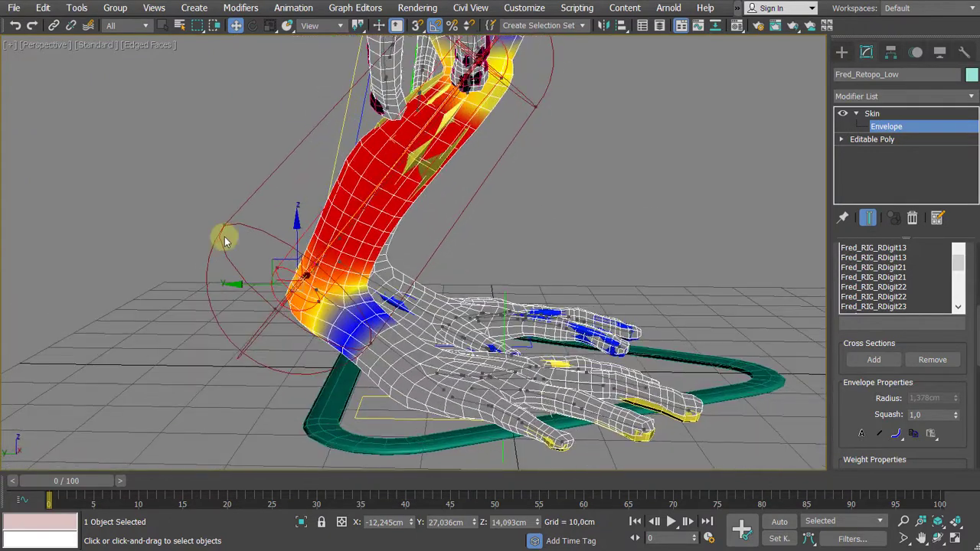
pyautogui.click(224, 229)
pyautogui.moveTo(202, 201); pyautogui.dragTo(262, 296)
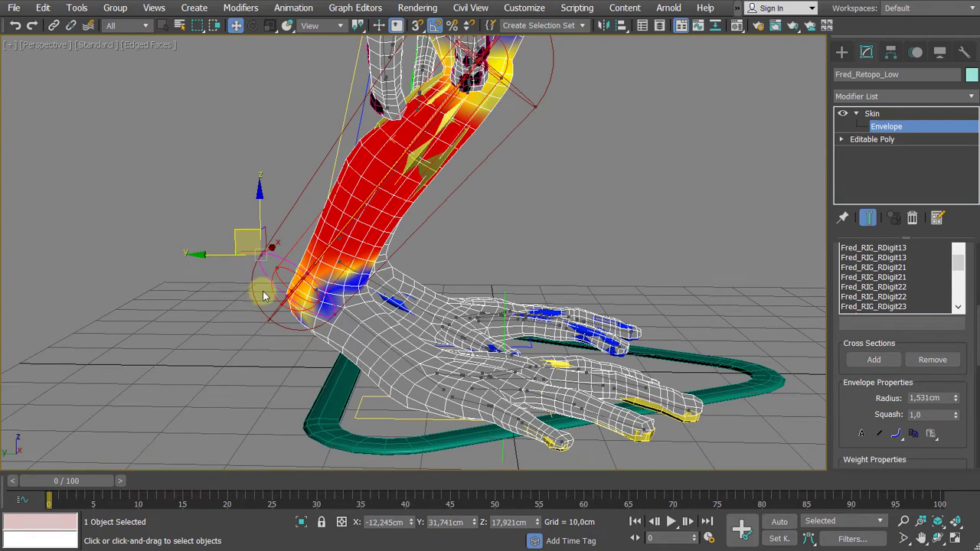
# Move the calf envelope's ankle end point to about Y 23.6, Z 13.4 cm and enlarge its outer radius there to about 1.9 cm.
pyautogui.keyDown('alt'); pyautogui.moveTo(263, 296); pyautogui.dragTo(280, 294, button='middle'); pyautogui.keyUp('alt')
pyautogui.click(291, 255)
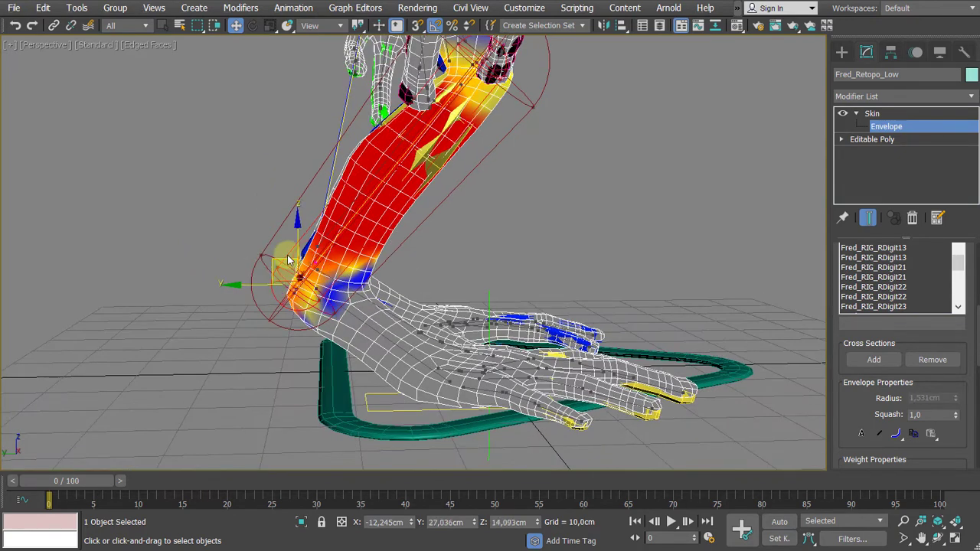
pyautogui.moveTo(280, 258); pyautogui.dragTo(307, 264)
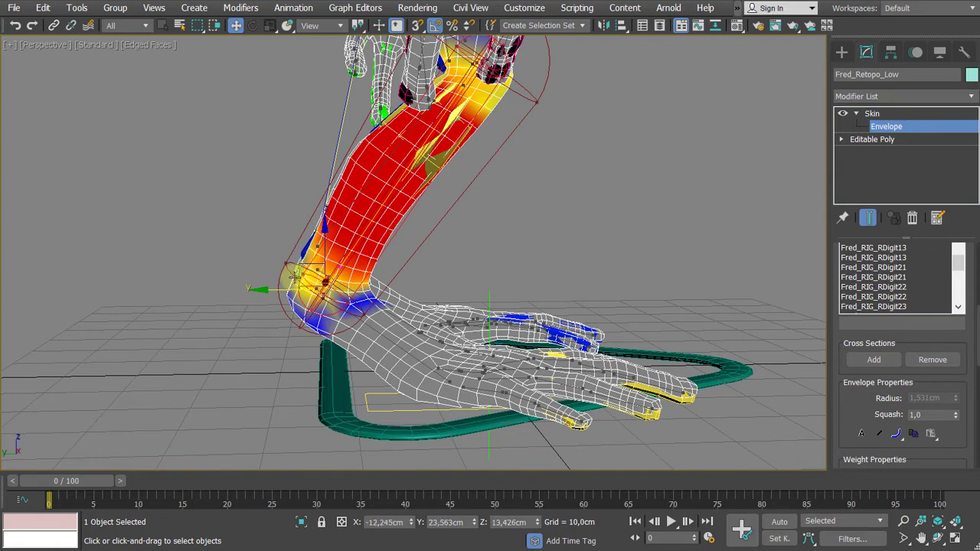
pyautogui.click(283, 258)
pyautogui.moveTo(262, 237); pyautogui.dragTo(252, 234)
pyautogui.keyDown('alt'); pyautogui.moveTo(246, 254); pyautogui.dragTo(354, 342, button='middle'); pyautogui.keyUp('alt')
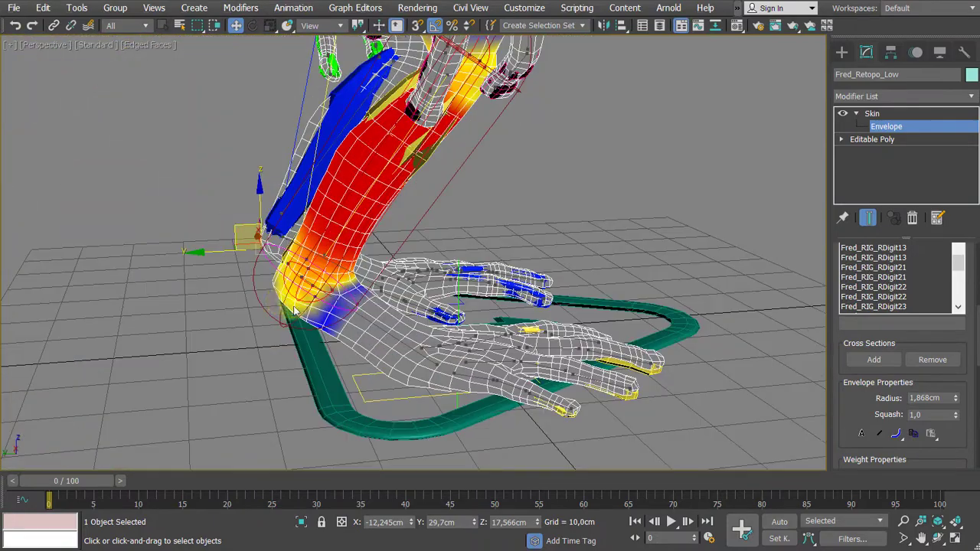
# Select the right foot envelope and move its heel end point to about Y 22.8, Z 12.5 cm.
pyautogui.scroll(2, 357, 345)
pyautogui.click(417, 340)
pyautogui.scroll(-2, 417, 340)
pyautogui.keyDown('alt'); pyautogui.moveTo(418, 340); pyautogui.dragTo(252, 290, button='middle'); pyautogui.keyUp('alt')
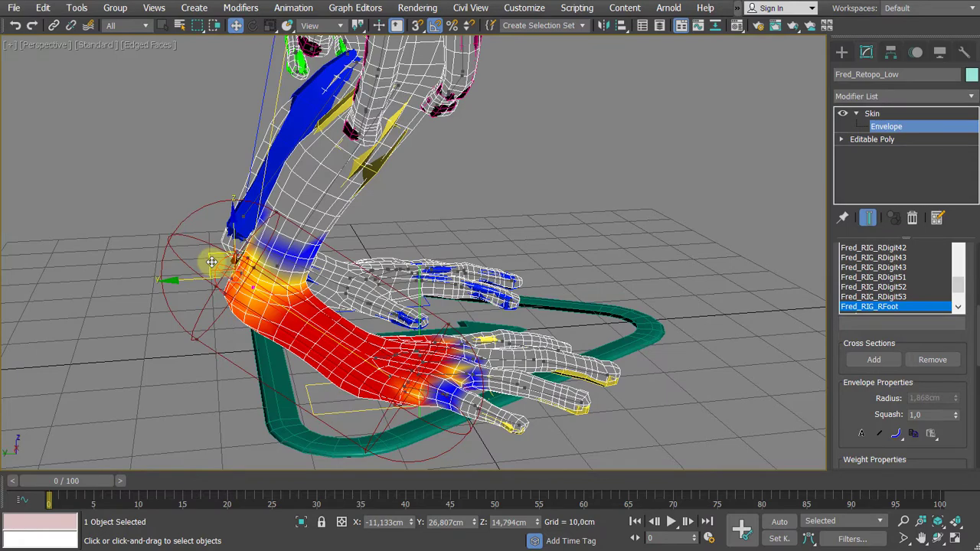
pyautogui.moveTo(212, 256); pyautogui.dragTo(244, 270)
pyautogui.keyDown('alt'); pyautogui.moveTo(301, 305); pyautogui.dragTo(263, 290, button='middle'); pyautogui.keyUp('alt')
pyautogui.scroll(2, 311, 289)
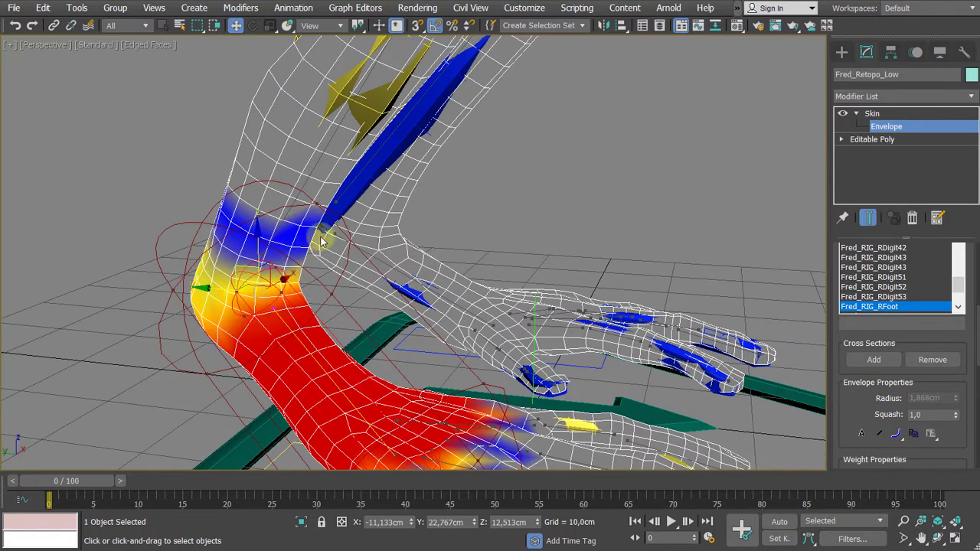
# Move the right foot envelope's toe-side end point to about X -17.1, Y 12.5, Z 5.0 cm.
pyautogui.keyDown('alt'); pyautogui.moveTo(313, 280); pyautogui.dragTo(413, 270, button='middle'); pyautogui.keyUp('alt')
pyautogui.click(417, 271)
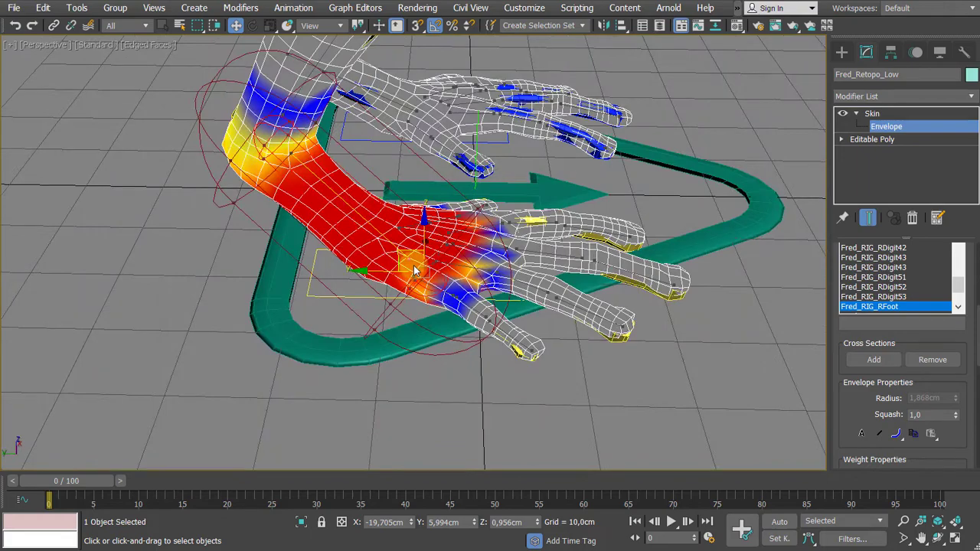
pyautogui.moveTo(408, 252); pyautogui.dragTo(347, 221)
pyautogui.keyDown('alt'); pyautogui.moveTo(443, 276); pyautogui.dragTo(386, 233, button='middle'); pyautogui.keyUp('alt')
pyautogui.moveTo(401, 227); pyautogui.dragTo(424, 222)
pyautogui.keyDown('alt'); pyautogui.moveTo(425, 221); pyautogui.dragTo(416, 186, button='middle'); pyautogui.keyUp('alt')
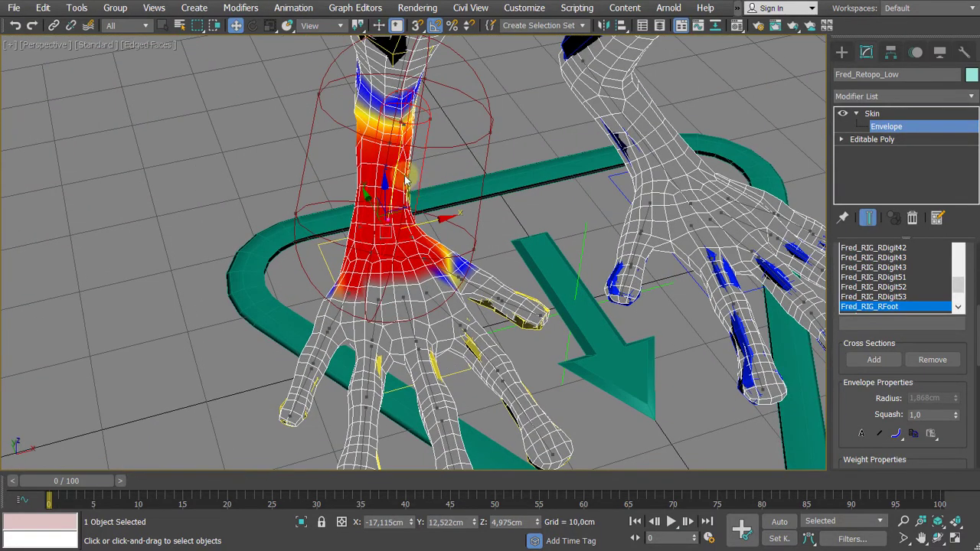
# Move the right foot envelope's heel end point sideways to about X -13.8 cm.
pyautogui.click(449, 107)
pyautogui.moveTo(449, 108); pyautogui.dragTo(431, 115)
pyautogui.keyDown('alt'); pyautogui.moveTo(405, 234); pyautogui.dragTo(451, 284, button='middle'); pyautogui.keyUp('alt')
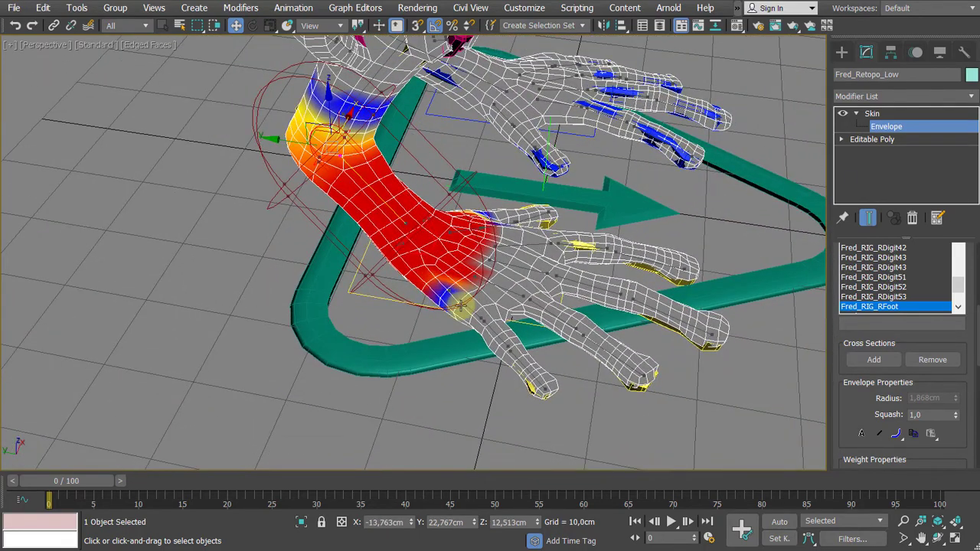
# Select the Fred_RIG_RDigit51 envelope and enlarge its outer radius at the toe's base to about 0.99 cm.
pyautogui.click(460, 305)
pyautogui.scroll(5, 462, 306)
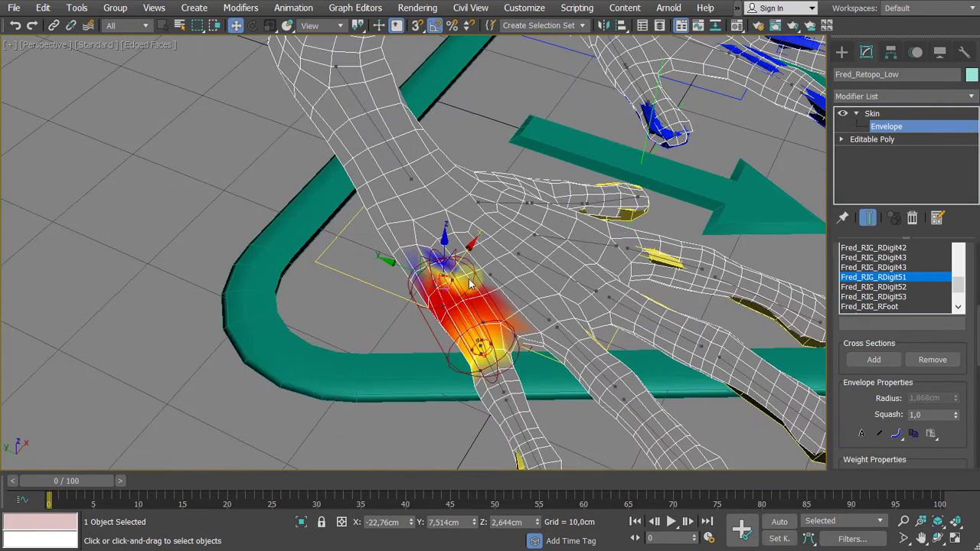
pyautogui.click(406, 294)
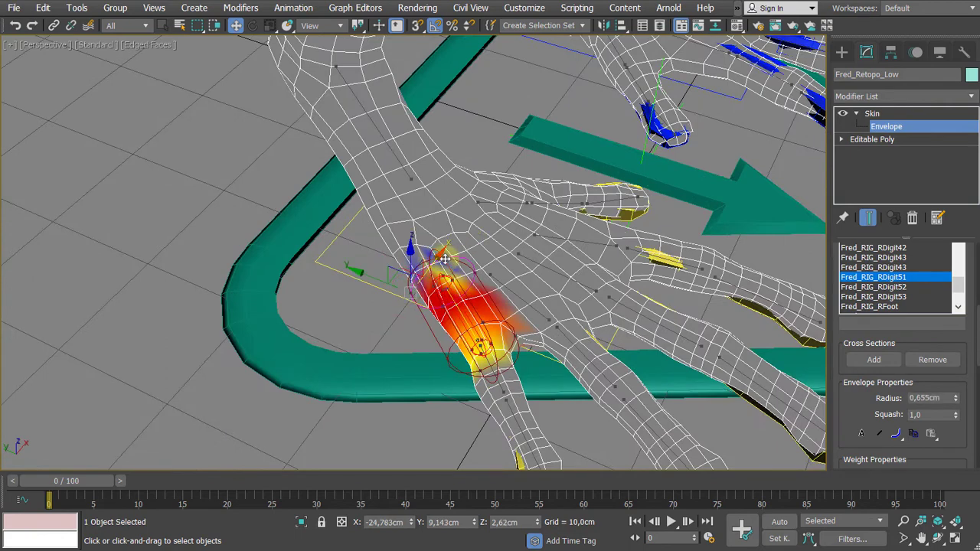
pyautogui.moveTo(433, 262); pyautogui.dragTo(455, 277)
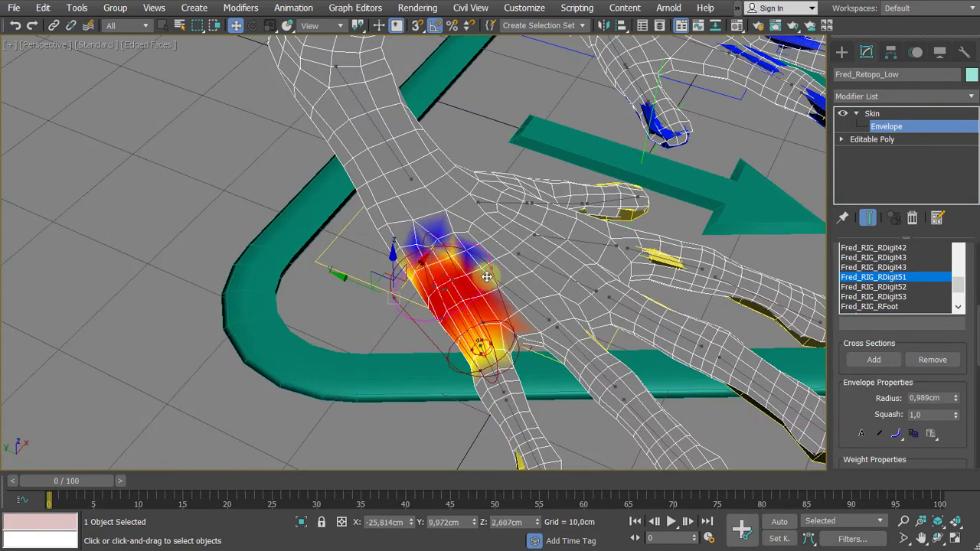
# Select the base envelope of the toe beside RDigit51 and enlarge its outer radius near the foot to about 1.04 cm.
pyautogui.click(487, 276)
pyautogui.moveTo(509, 236)
pyautogui.mouseDown()
pyautogui.moveTo(516, 223)
pyautogui.moveTo(511, 235)
pyautogui.mouseUp()
pyautogui.moveTo(455, 285); pyautogui.dragTo(474, 263)
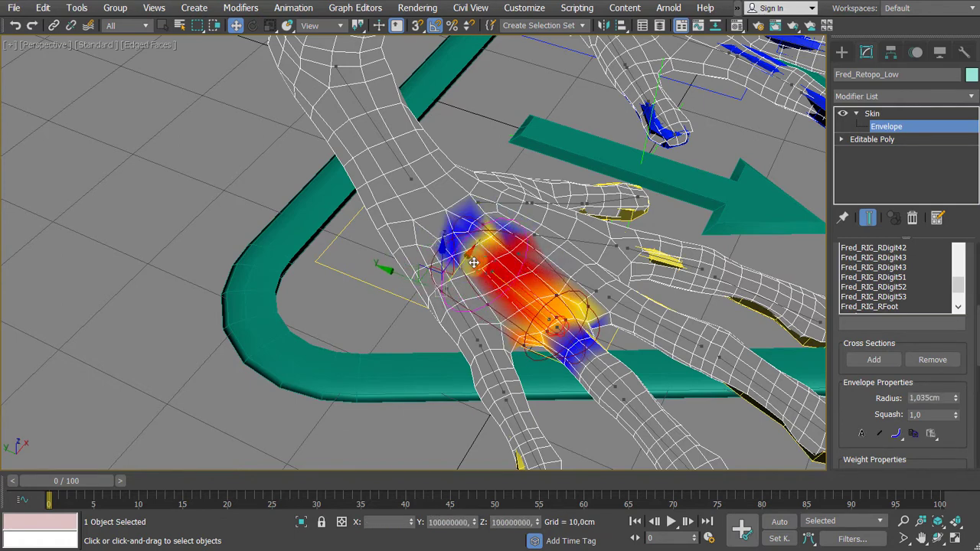
# Turn on Mirror Mode for the Skin envelopes with the whole frog shown in the front view.
pyautogui.keyDown('alt'); pyautogui.moveTo(571, 244); pyautogui.dragTo(532, 258, button='middle'); pyautogui.keyUp('alt')
pyautogui.scroll(-5, 462, 284)
pyautogui.keyDown('alt'); pyautogui.moveTo(440, 295); pyautogui.dragTo(422, 420, button='middle'); pyautogui.keyUp('alt')
pyautogui.scroll(-3, 370, 278)
pyautogui.keyDown('alt'); pyautogui.moveTo(365, 262); pyautogui.dragTo(364, 240, button='middle'); pyautogui.keyUp('alt')
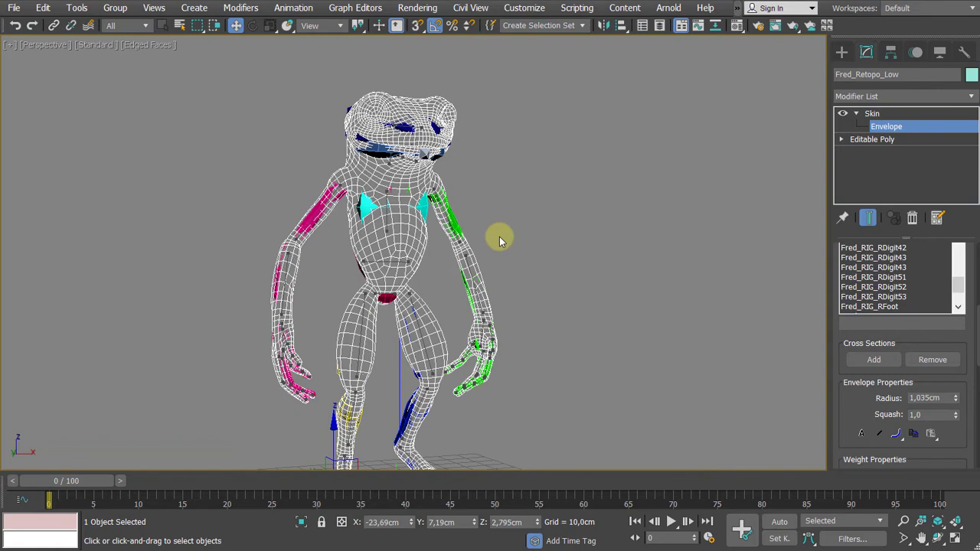
pyautogui.moveTo(523, 222); pyautogui.dragTo(572, 236, button='middle')
pyautogui.press('f')
pyautogui.scroll(-3, 574, 235)
pyautogui.moveTo(628, 264); pyautogui.dragTo(559, 225, button='middle')
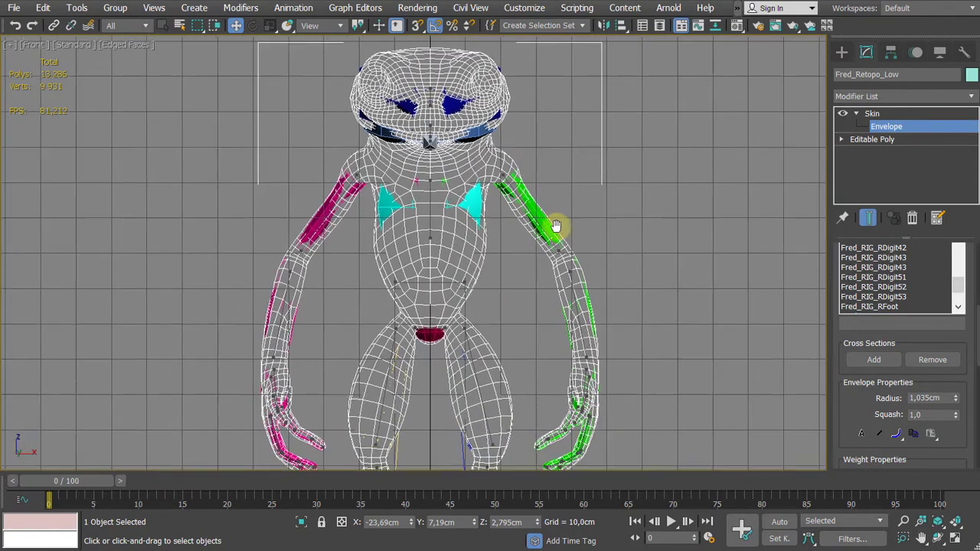
pyautogui.moveTo(850, 400); pyautogui.dragTo(849, 254)
pyautogui.scroll(-2, 687, 314)
pyautogui.moveTo(805, 355); pyautogui.dragTo(749, 309, button='middle')
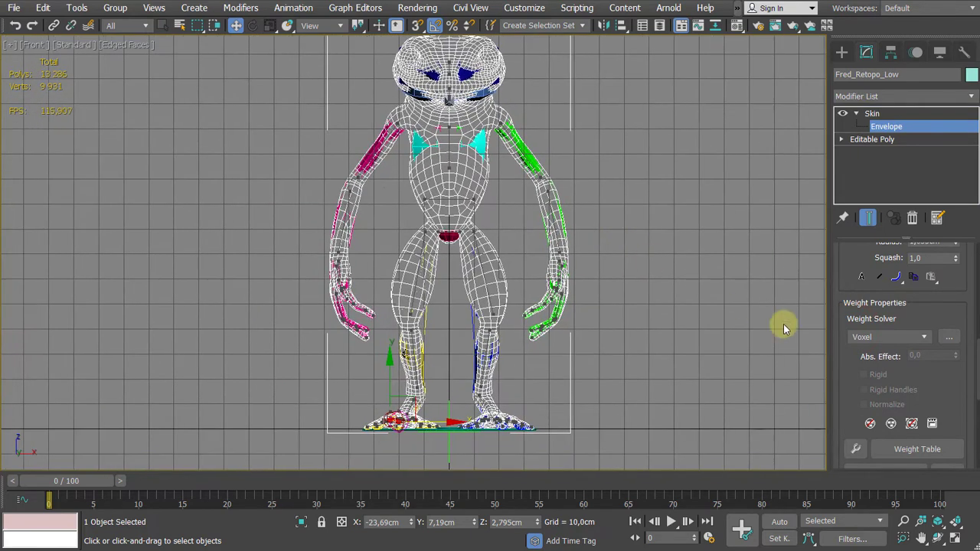
pyautogui.moveTo(855, 304); pyautogui.dragTo(857, 188)
pyautogui.scroll(-5, 874, 258)
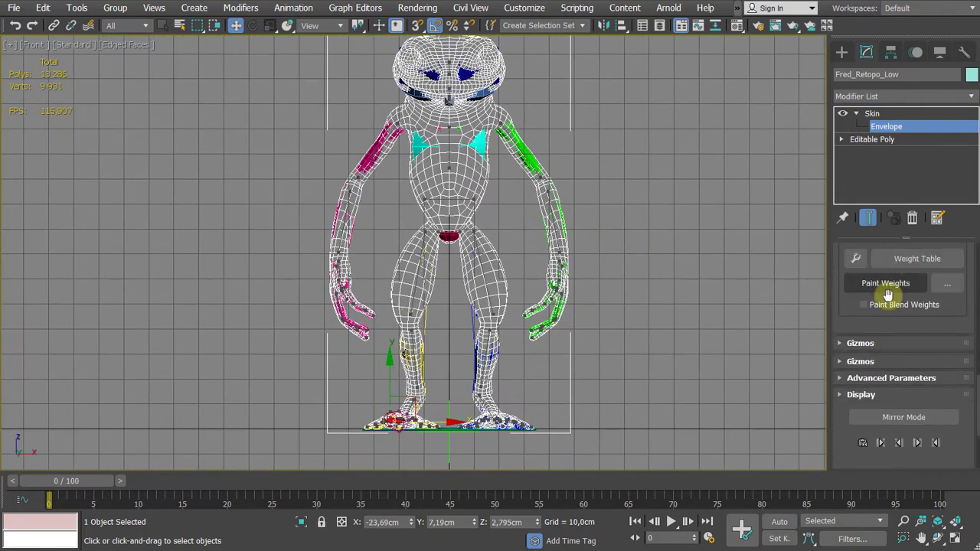
pyautogui.click(888, 361)
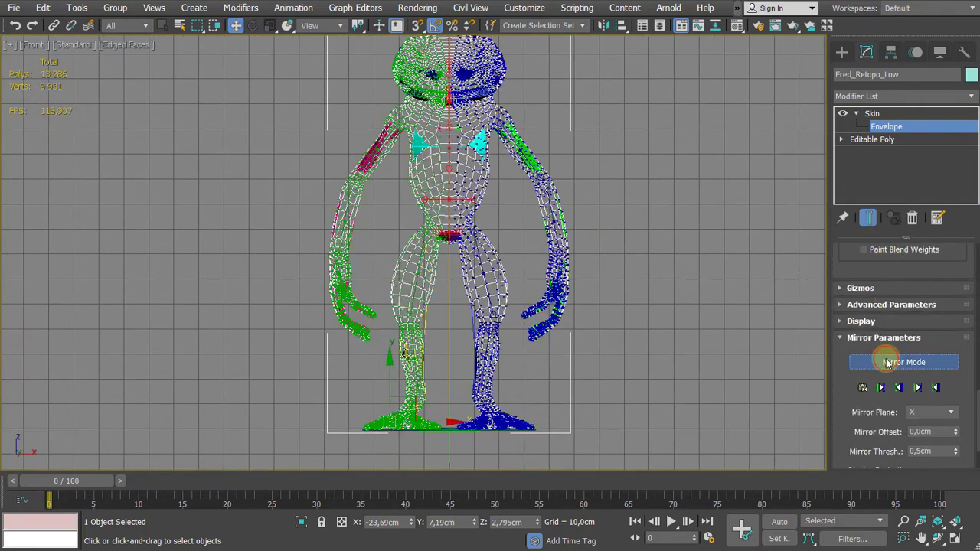
pyautogui.moveTo(655, 275); pyautogui.dragTo(641, 306, button='middle')
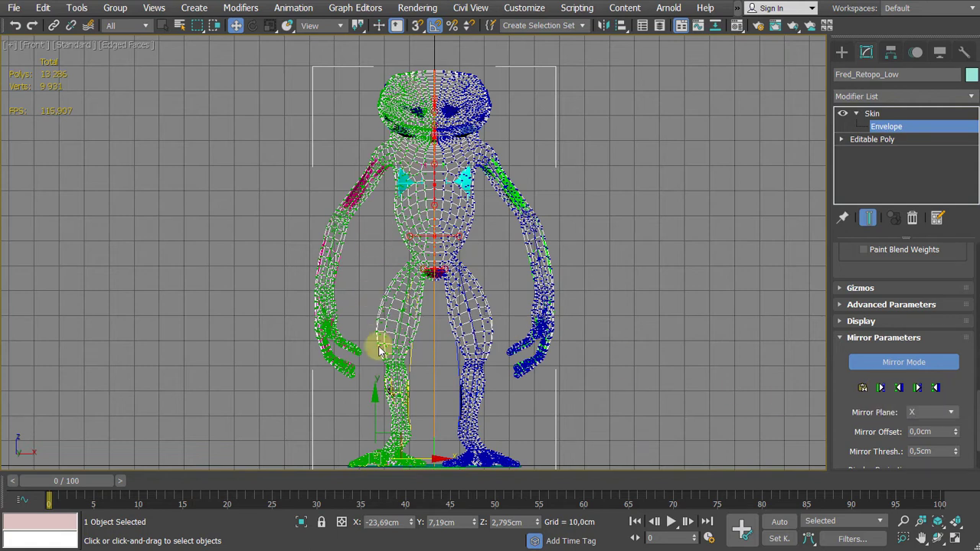
# Paste the green side's bone envelopes onto the blue side and leave Mirror Mode.
pyautogui.click(882, 388)
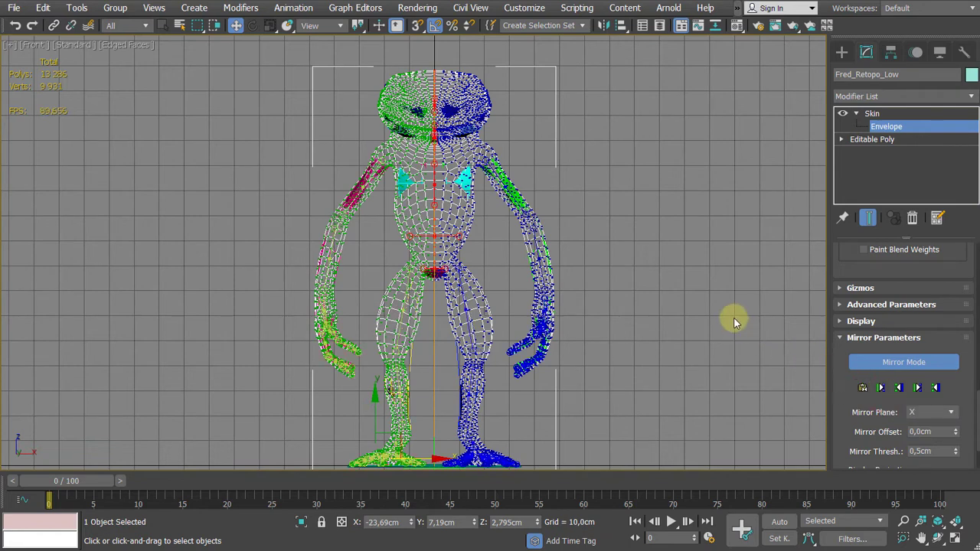
pyautogui.moveTo(733, 317); pyautogui.dragTo(737, 307, button='middle')
pyautogui.click(678, 313)
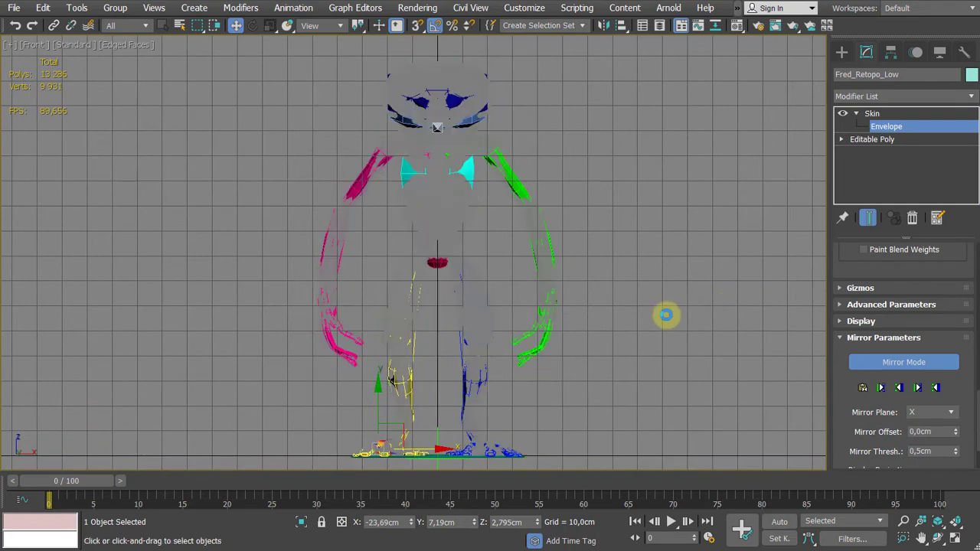
pyautogui.moveTo(665, 315); pyautogui.dragTo(670, 320, button='middle')
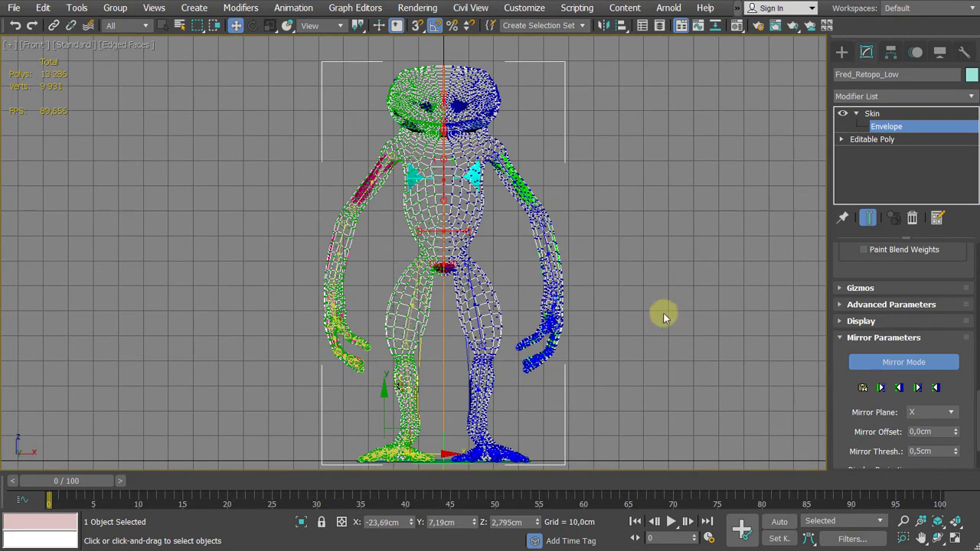
pyautogui.click(919, 361)
pyautogui.moveTo(627, 286); pyautogui.dragTo(587, 291, button='middle')
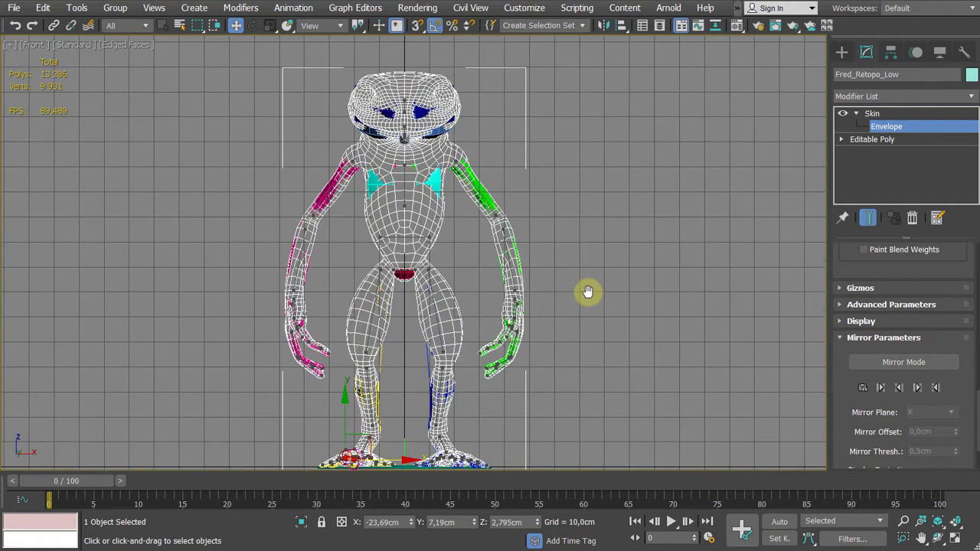
# Exit envelope editing, deselect the frog mesh and display the perspective view in default shading without edges.
pyautogui.press('p')
pyautogui.press('F3')
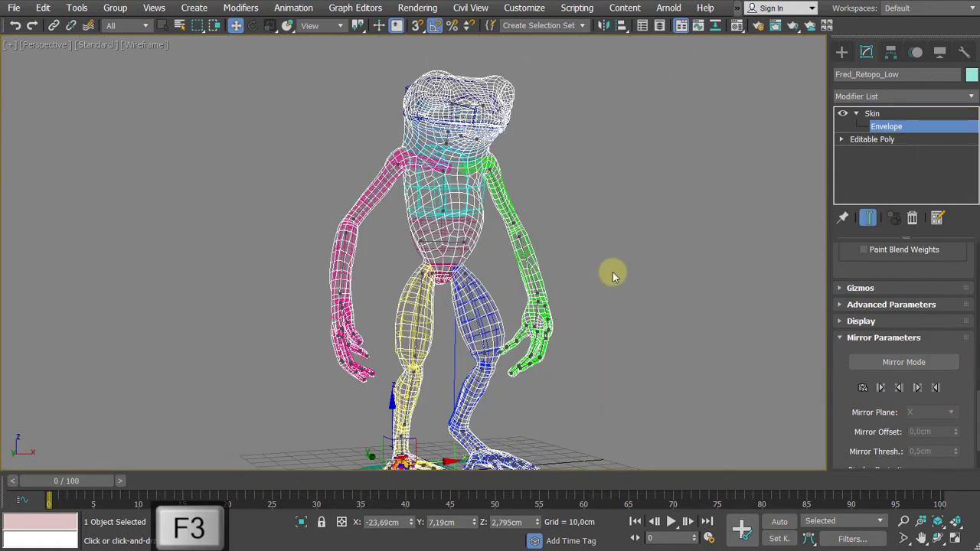
pyautogui.keyDown('alt'); pyautogui.moveTo(628, 295); pyautogui.dragTo(627, 294, button='middle'); pyautogui.keyUp('alt')
pyautogui.press('F4')
pyautogui.press('F4')
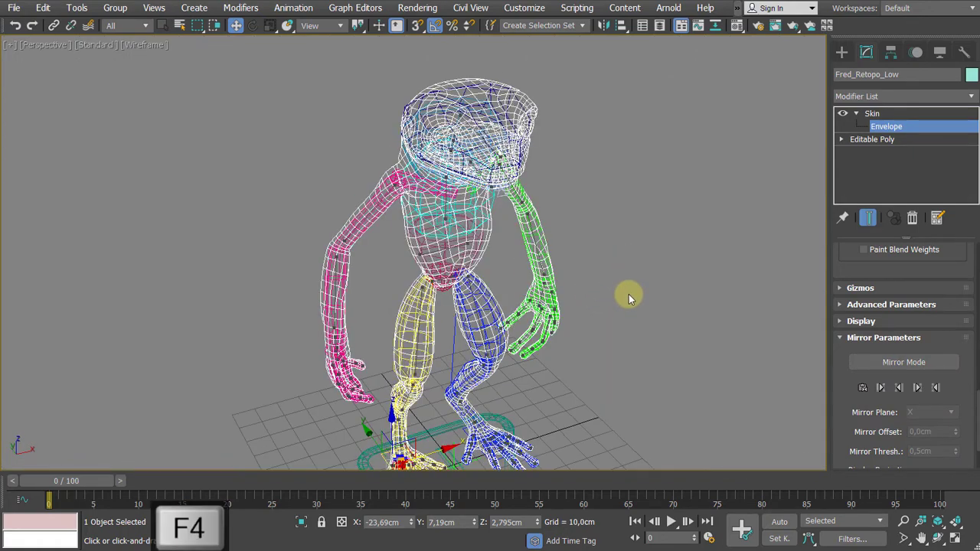
pyautogui.press('F3')
pyautogui.click(872, 114)
pyautogui.keyDown('alt'); pyautogui.moveTo(652, 163); pyautogui.dragTo(661, 167, button='middle'); pyautogui.keyUp('alt')
pyautogui.click(660, 167)
pyautogui.press('F3')
pyautogui.keyDown('alt'); pyautogui.moveTo(580, 184); pyautogui.dragTo(595, 169, button='middle'); pyautogui.keyUp('alt')
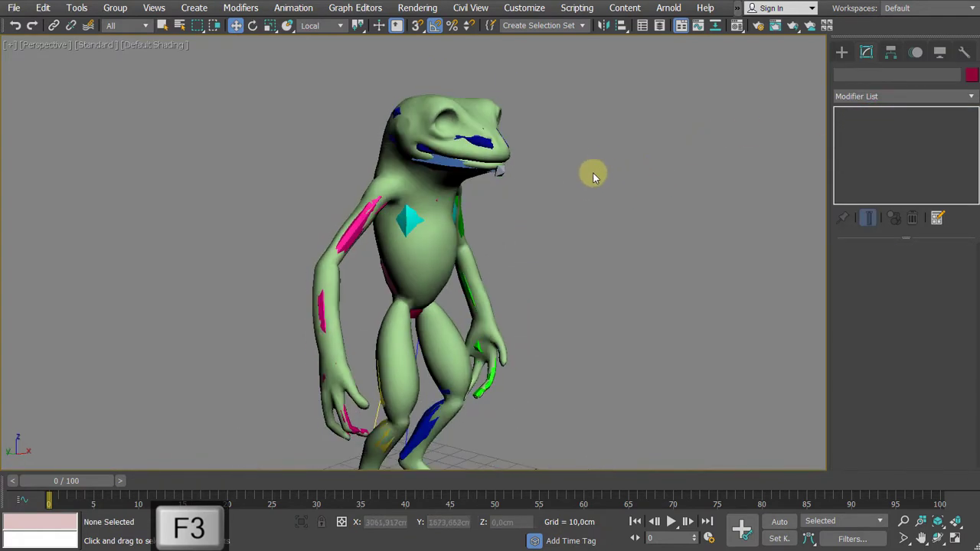
# Select the head bone Fred_RIG_Head of the frog's rig.
pyautogui.click(487, 144)
pyautogui.keyDown('alt'); pyautogui.moveTo(487, 144); pyautogui.dragTo(499, 149, button='middle'); pyautogui.keyUp('alt')
pyautogui.scroll(4, 521, 186)
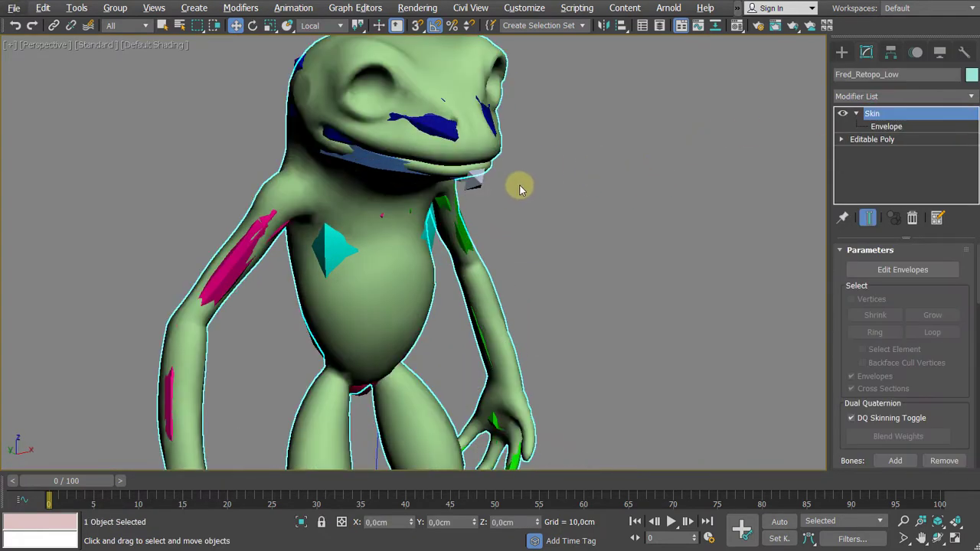
pyautogui.click(420, 172)
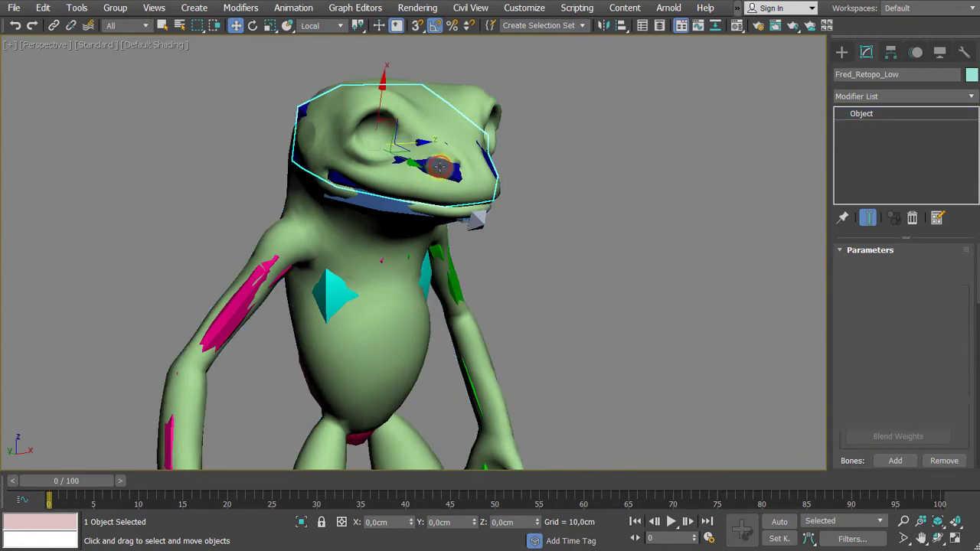
pyautogui.moveTo(654, 234)
pyautogui.mouseDown(button='middle')
pyautogui.moveTo(628, 229)
pyautogui.moveTo(643, 210)
pyautogui.moveTo(663, 236)
pyautogui.mouseUp(button='middle')
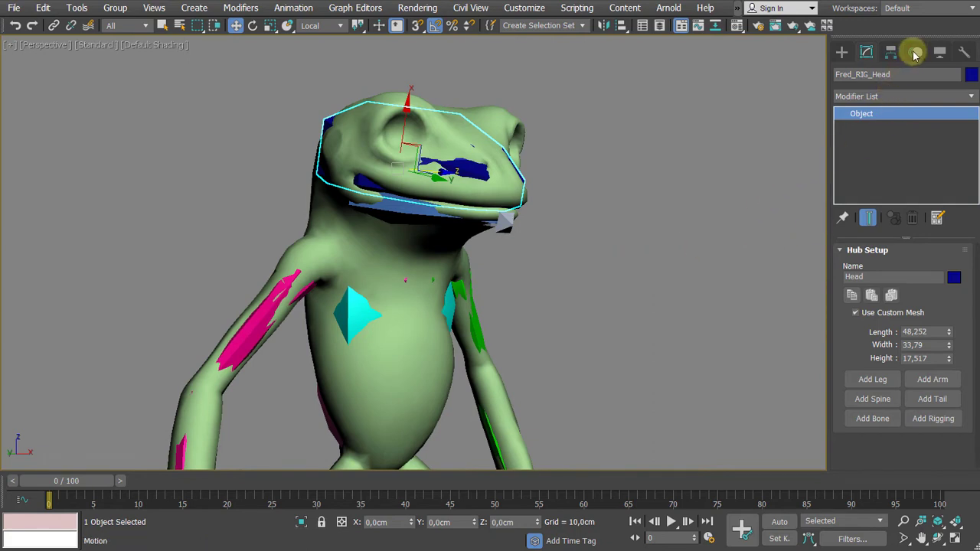
# Add an absolute animation layer to the CAT rig in the Layer Manager.
pyautogui.click(915, 53)
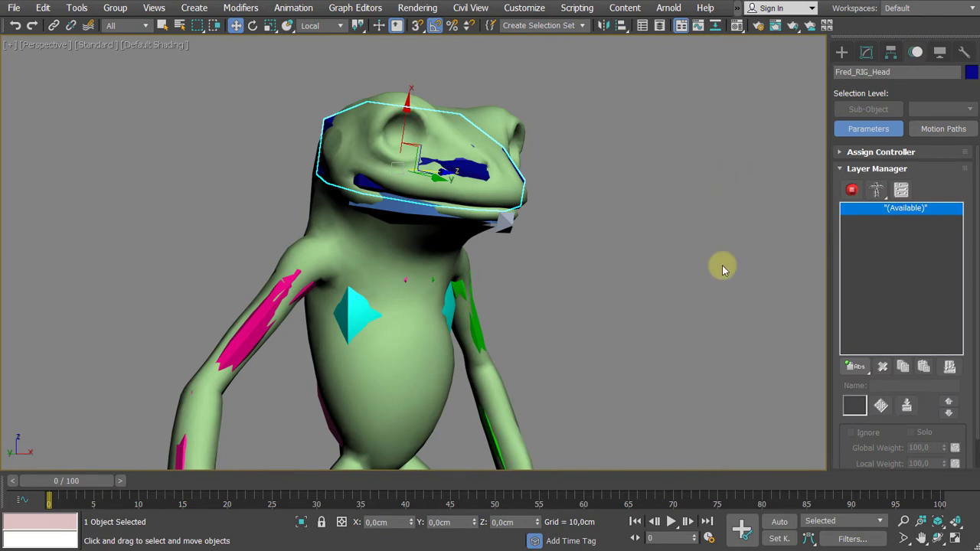
pyautogui.click(855, 368)
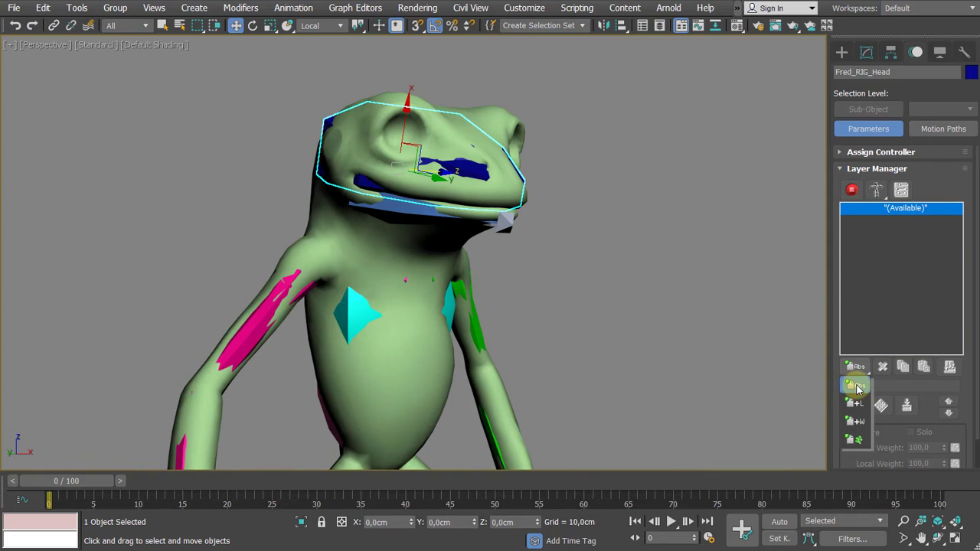
pyautogui.click(859, 370)
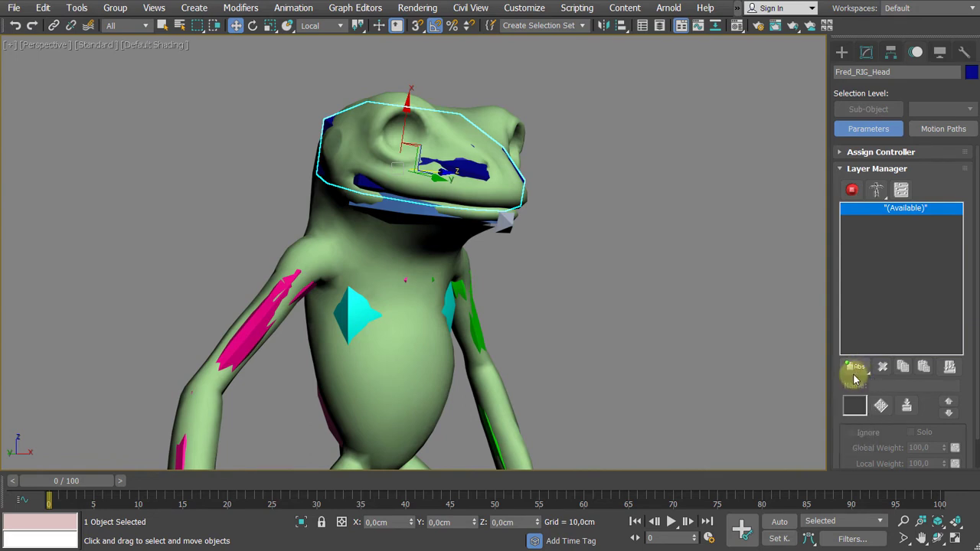
pyautogui.click(855, 366)
pyautogui.moveTo(857, 371)
pyautogui.mouseDown()
pyautogui.moveTo(857, 396)
pyautogui.moveTo(861, 389)
pyautogui.mouseUp()
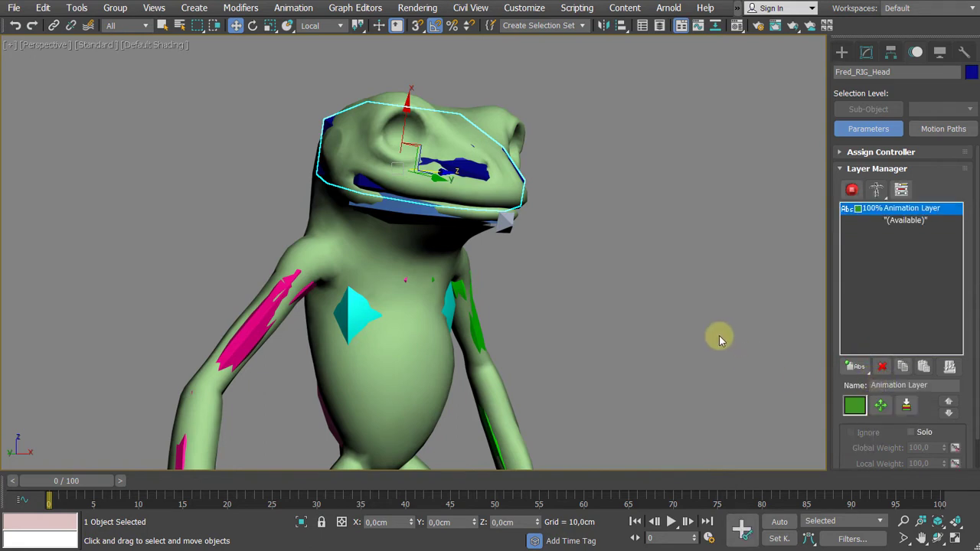
# Add a second absolute animation layer and delete it again.
pyautogui.moveTo(851, 366); pyautogui.dragTo(856, 393)
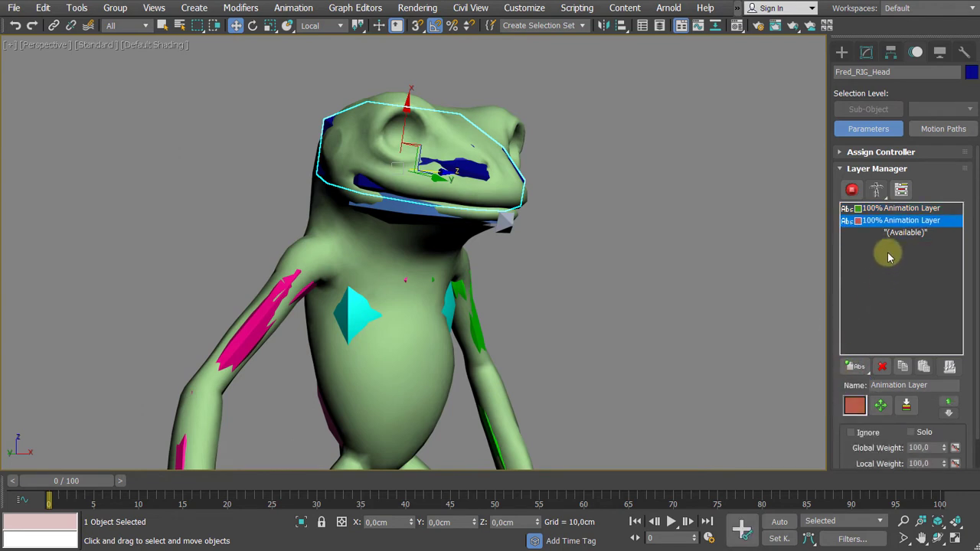
pyautogui.click(879, 369)
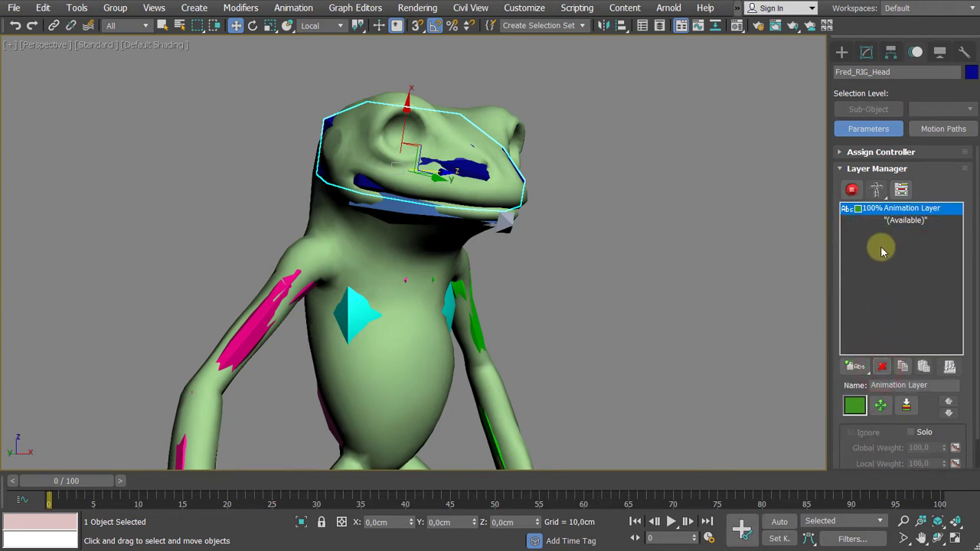
# Switch the CAT rig from setup to animation mode and turn on Auto Key at frame 10.
pyautogui.click(855, 192)
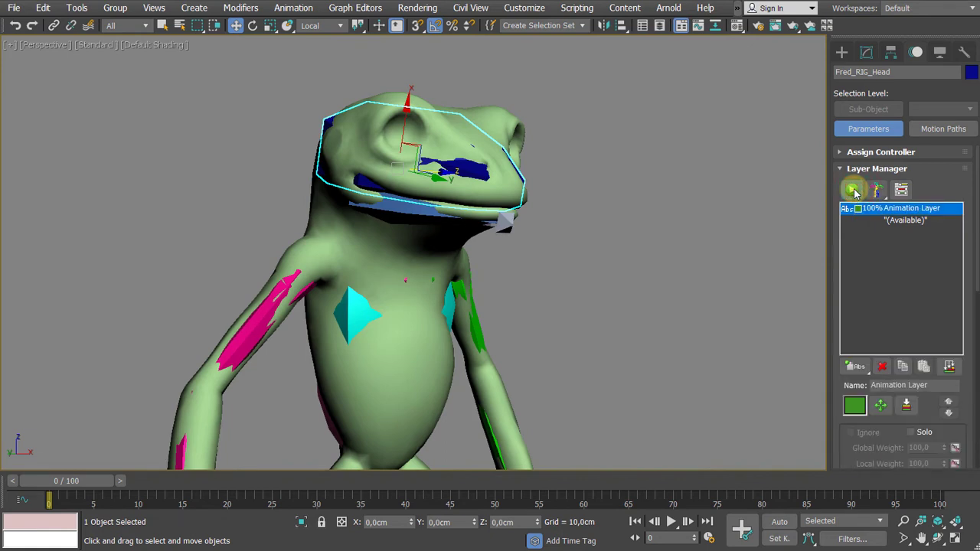
pyautogui.moveTo(50, 480); pyautogui.dragTo(144, 481)
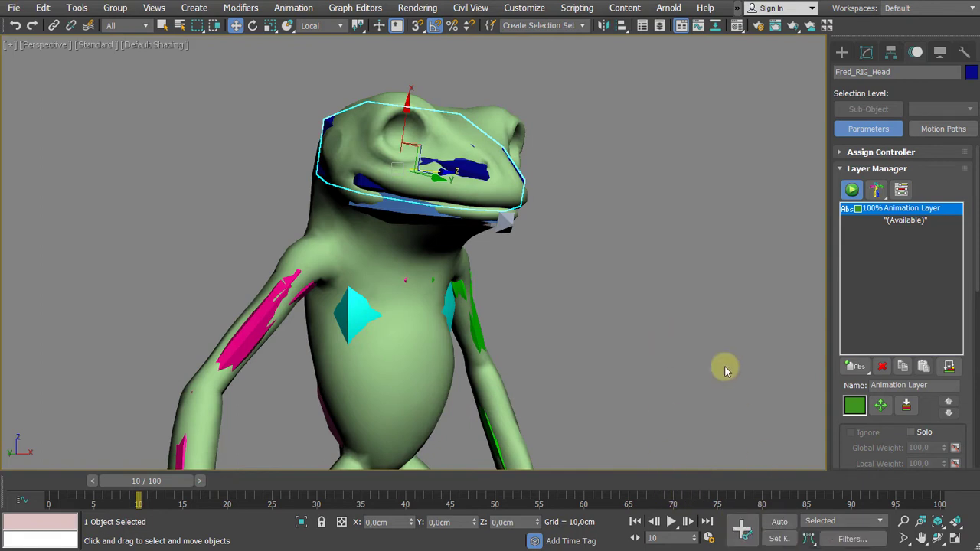
pyautogui.press('n')
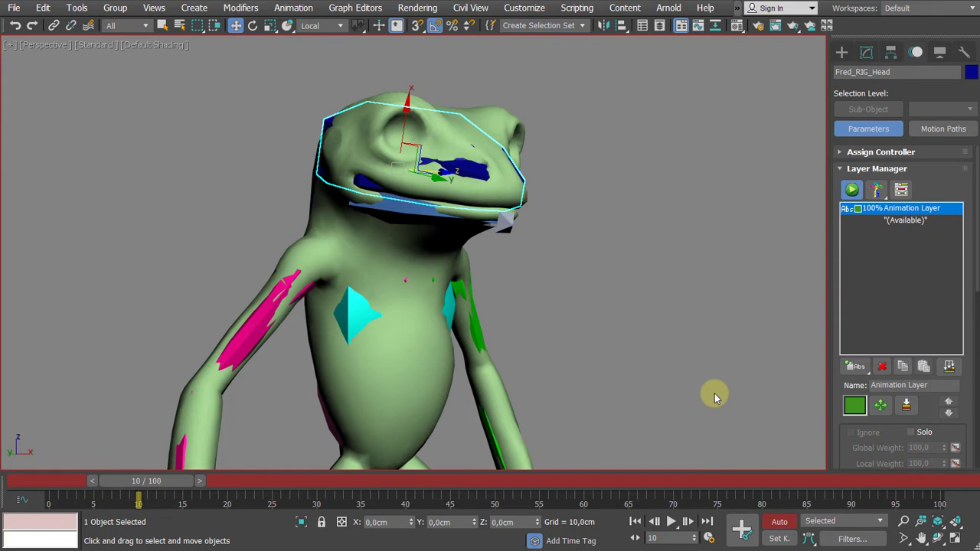
pyautogui.click(779, 524)
pyautogui.click(779, 525)
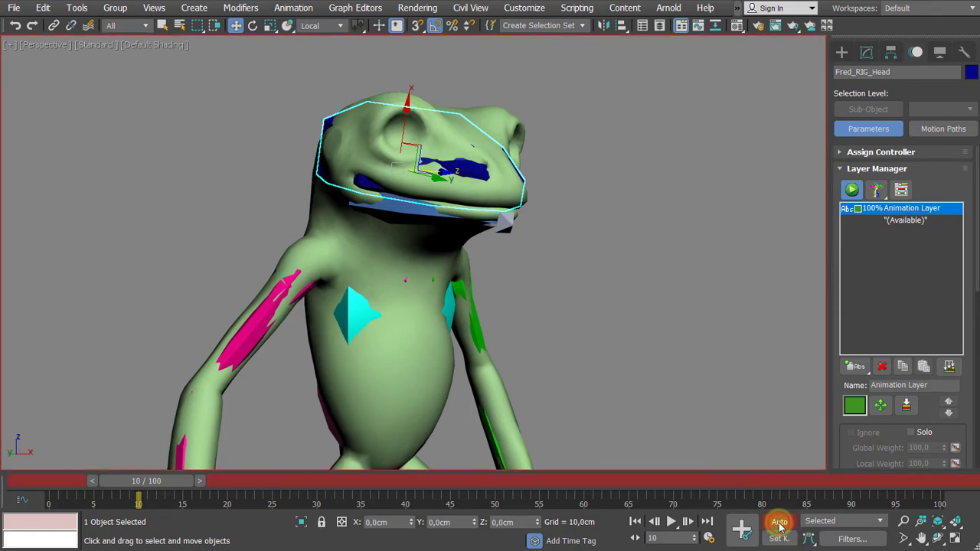
# Rotate the head bone upward at frame 10 using the Local coordinate system.
pyautogui.keyDown('alt'); pyautogui.moveTo(618, 313); pyautogui.dragTo(611, 340, button='middle'); pyautogui.keyUp('alt')
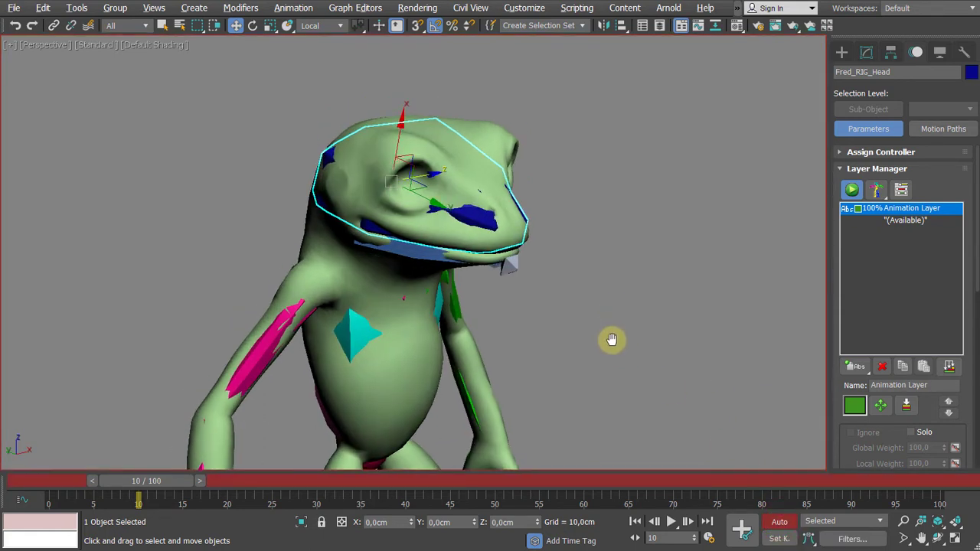
pyautogui.press('e')
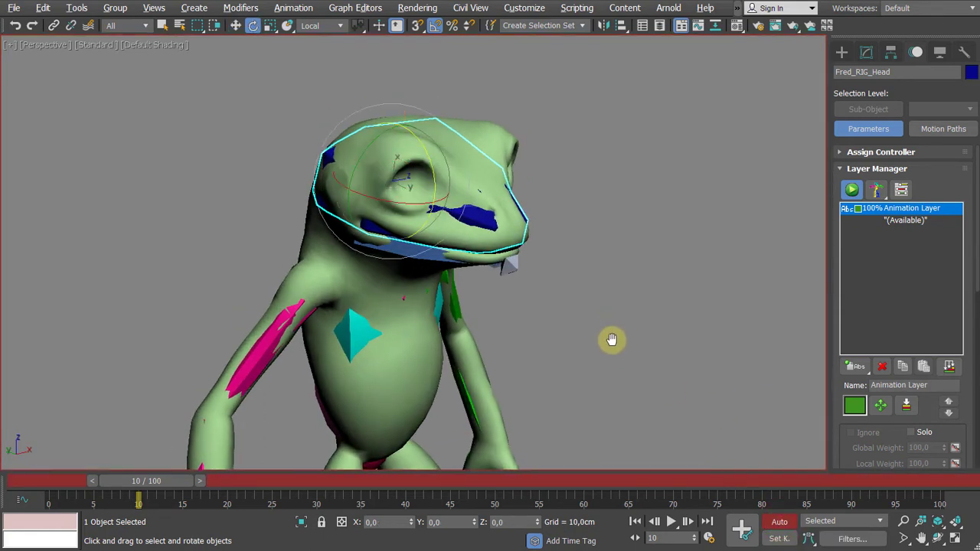
pyautogui.click(316, 26)
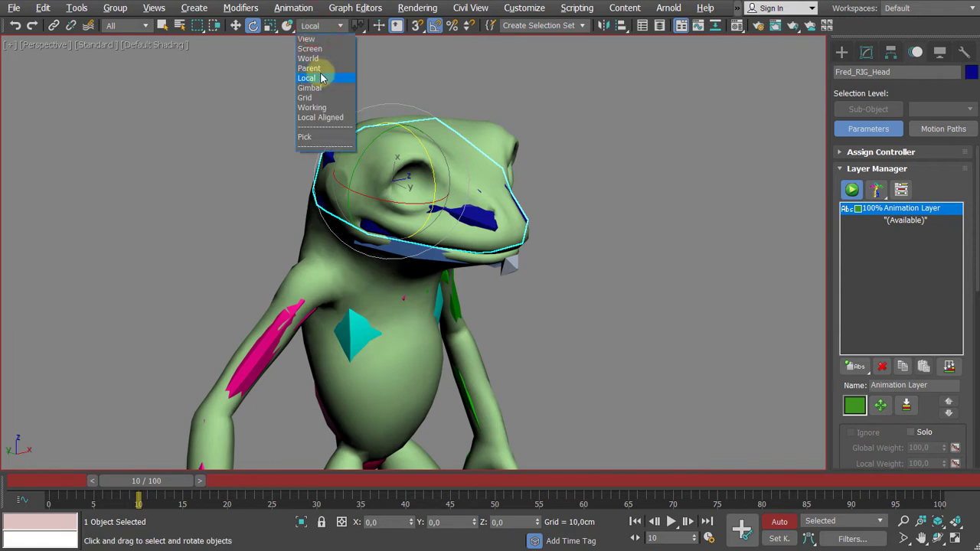
pyautogui.click(312, 25)
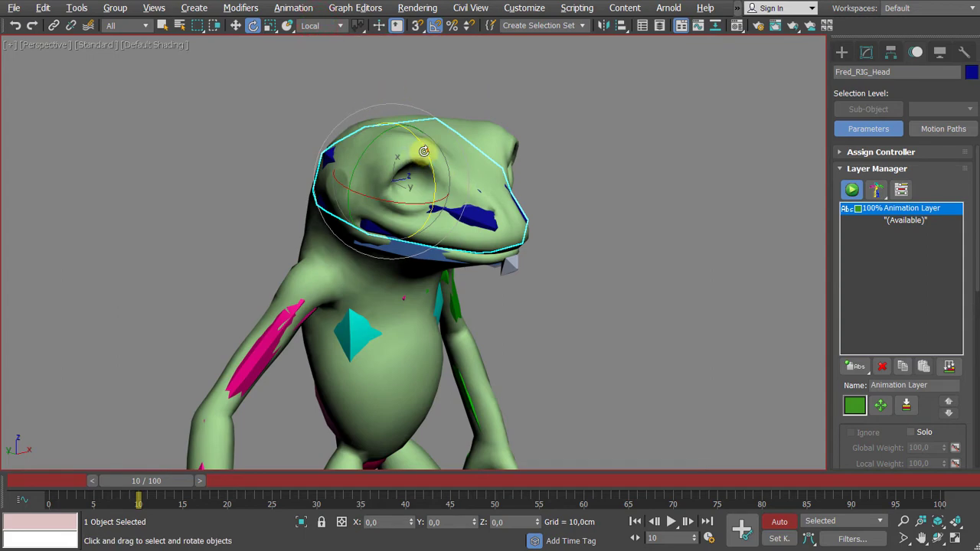
pyautogui.moveTo(423, 151); pyautogui.dragTo(422, 119)
pyautogui.keyDown('alt'); pyautogui.moveTo(615, 236); pyautogui.dragTo(400, 214, button='middle'); pyautogui.keyUp('alt')
pyautogui.moveTo(457, 181)
pyautogui.mouseDown()
pyautogui.moveTo(460, 154)
pyautogui.moveTo(458, 185)
pyautogui.mouseUp()
pyautogui.rightClick(460, 185)
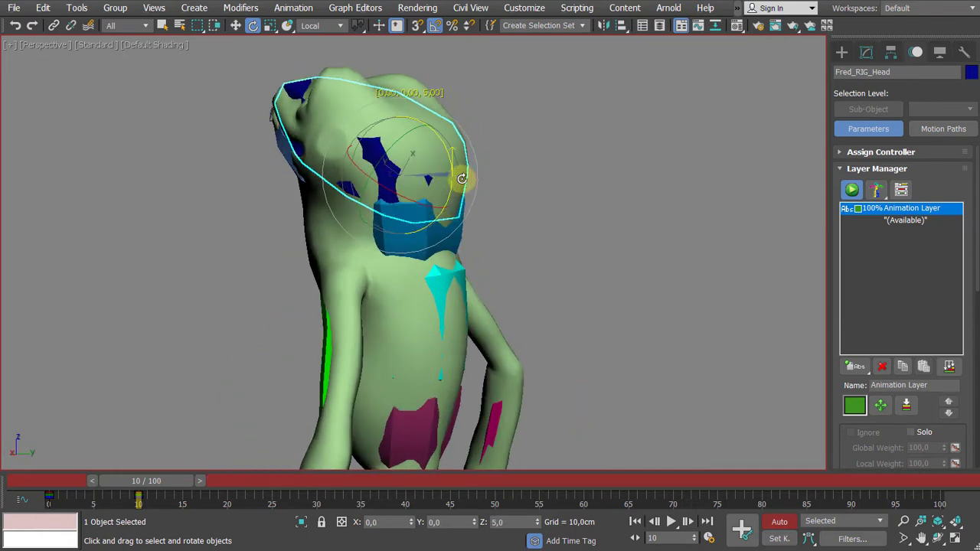
pyautogui.keyDown('alt'); pyautogui.moveTo(528, 238); pyautogui.dragTo(471, 202, button='middle'); pyautogui.keyUp('alt')
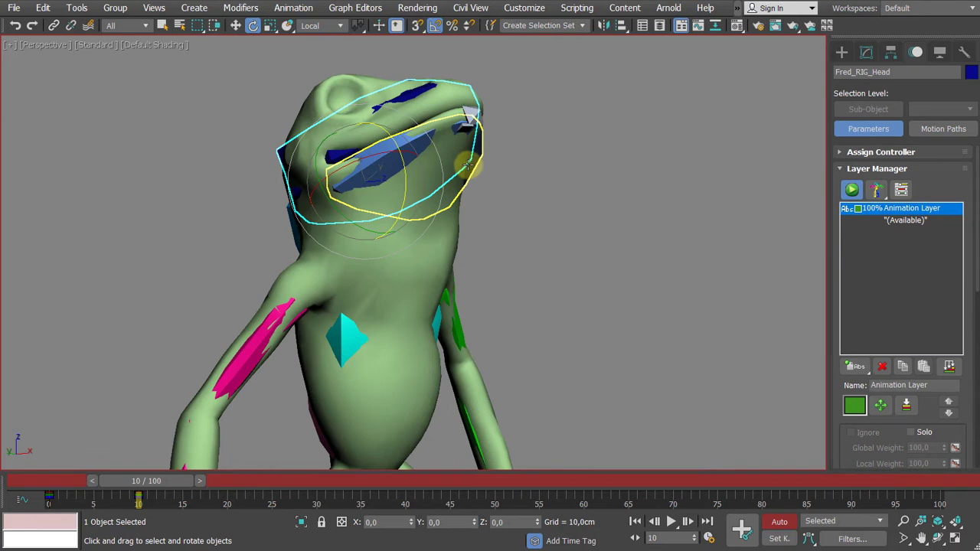
# Select the jaw bone Fred_RIG_Head_Jaw_Mesh and rotate it downward to open the frog's mouth.
pyautogui.click(468, 166)
pyautogui.moveTo(424, 176); pyautogui.dragTo(417, 198)
pyautogui.keyDown('alt'); pyautogui.moveTo(418, 198); pyautogui.dragTo(575, 194, button='middle'); pyautogui.keyUp('alt')
pyautogui.keyDown('alt'); pyautogui.moveTo(426, 131); pyautogui.dragTo(448, 125, button='middle'); pyautogui.keyUp('alt')
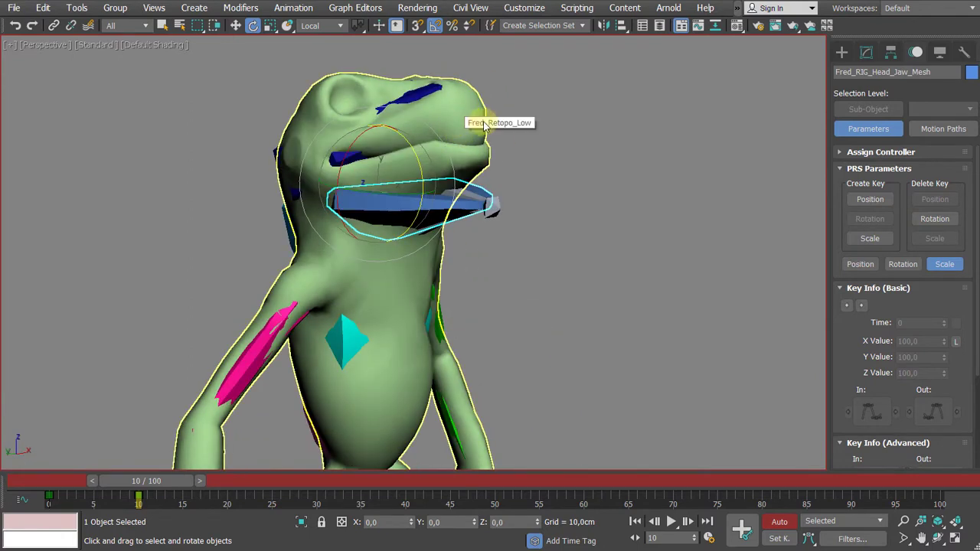
# Select the right palm bone Fred_RIG_RPalm with the frog mesh temporarily hidden, and unhide the mesh.
pyautogui.moveTo(600, 203); pyautogui.dragTo(619, 180, button='middle')
pyautogui.scroll(-3, 632, 212)
pyautogui.keyDown('alt'); pyautogui.moveTo(632, 214); pyautogui.dragTo(633, 182, button='middle'); pyautogui.keyUp('alt')
pyautogui.keyDown('alt'); pyautogui.moveTo(579, 287); pyautogui.dragTo(610, 237, button='middle'); pyautogui.keyUp('alt')
pyautogui.scroll(2, 493, 306)
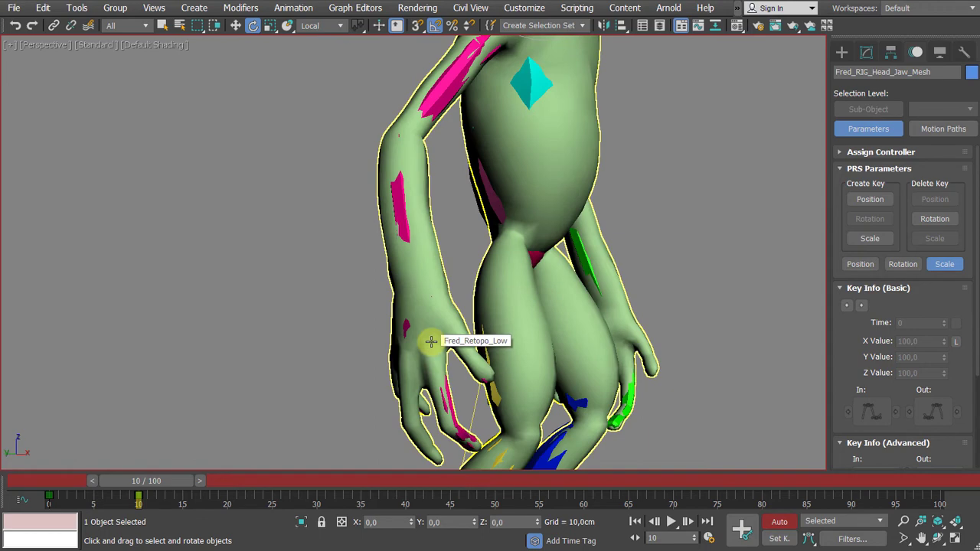
pyautogui.click(431, 344)
pyautogui.hotkey('alt', 'h')
pyautogui.click(431, 325)
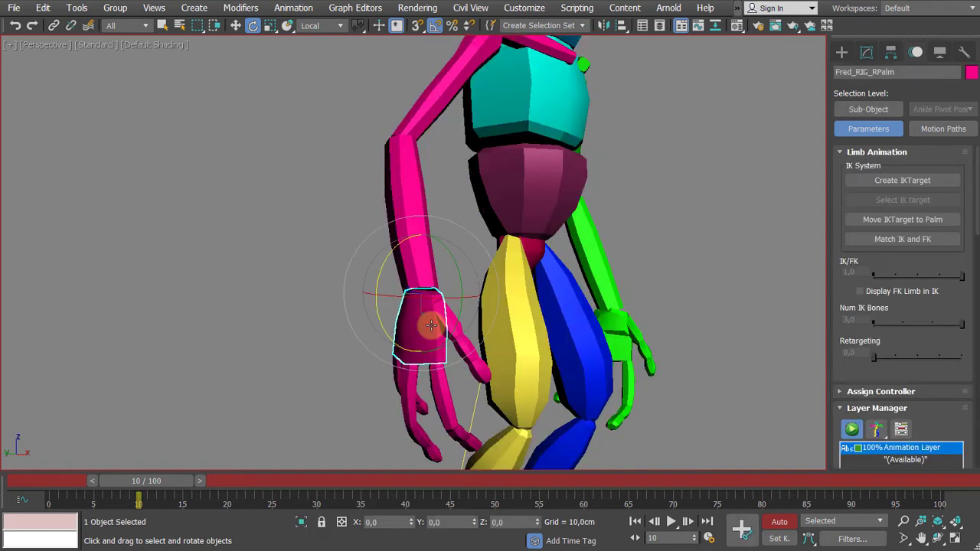
pyautogui.hotkey('alt', 'u')
# Move the right palm bone up and outward so the arm lifts and bends, and rotate the hand.
pyautogui.press('w')
pyautogui.keyDown('alt'); pyautogui.moveTo(431, 326); pyautogui.dragTo(405, 330, button='middle'); pyautogui.keyUp('alt')
pyautogui.moveTo(405, 330); pyautogui.dragTo(466, 274)
pyautogui.keyDown('alt'); pyautogui.moveTo(462, 276); pyautogui.dragTo(449, 313, button='middle'); pyautogui.keyUp('alt')
pyautogui.press('e')
pyautogui.moveTo(491, 250); pyautogui.dragTo(456, 237)
pyautogui.press('w')
pyautogui.keyDown('alt'); pyautogui.moveTo(456, 238); pyautogui.dragTo(499, 166, button='middle'); pyautogui.keyUp('alt')
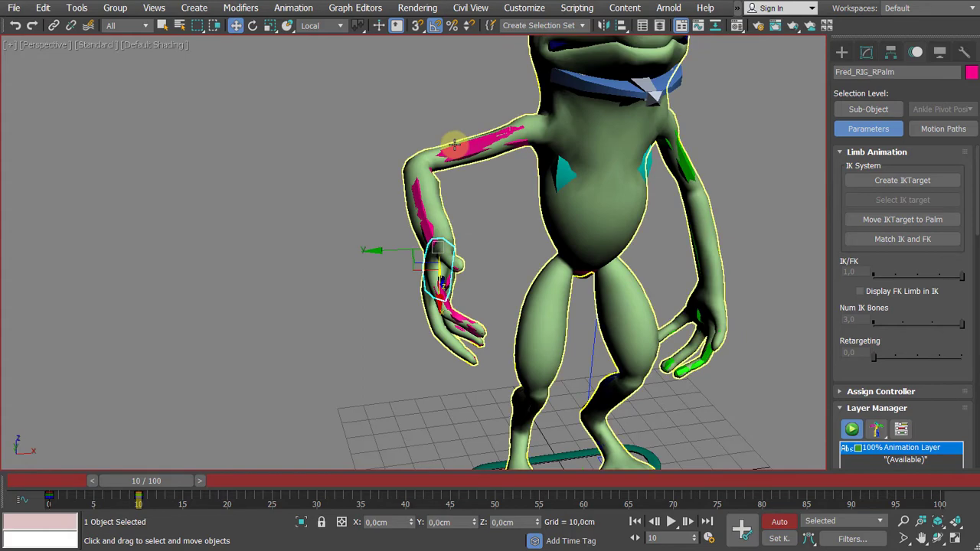
# Twist the right palm bone about its local X axis to test the wrist deformation.
pyautogui.click(454, 144)
pyautogui.press('e')
pyautogui.keyDown('alt'); pyautogui.moveTo(454, 144); pyautogui.dragTo(577, 319, button='middle'); pyautogui.keyUp('alt')
pyautogui.scroll(3, 526, 320)
pyautogui.click(527, 331)
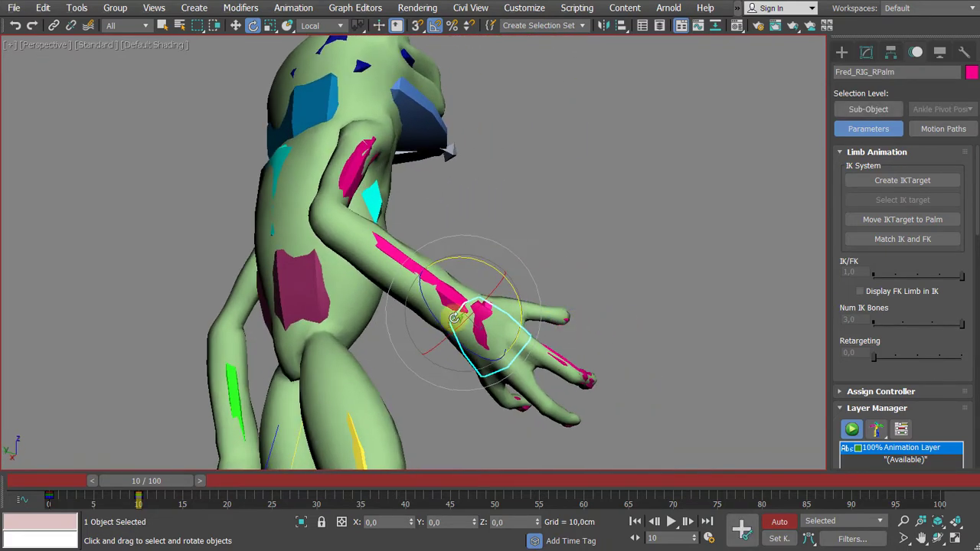
pyautogui.keyDown('alt'); pyautogui.moveTo(487, 298); pyautogui.dragTo(501, 284, button='middle'); pyautogui.keyUp('alt')
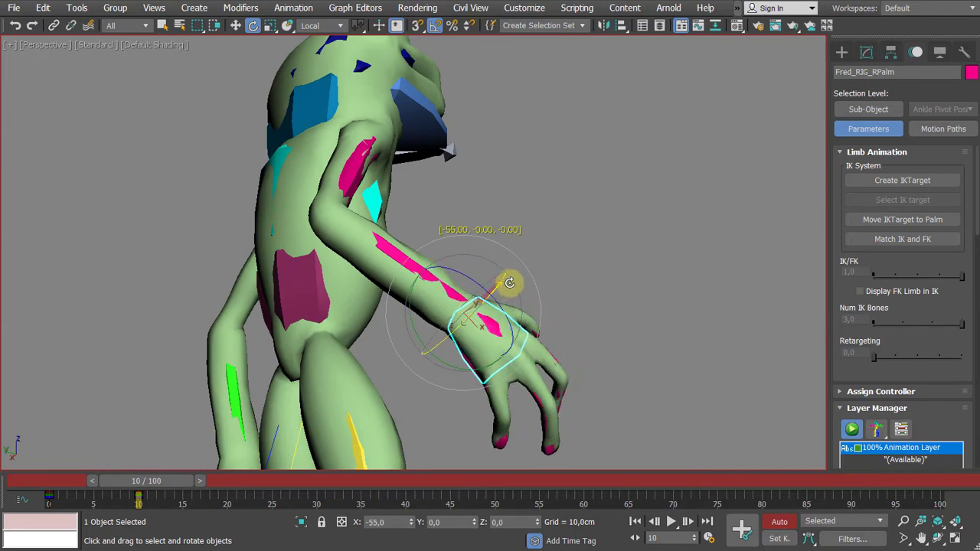
pyautogui.keyDown('alt'); pyautogui.moveTo(654, 300); pyautogui.dragTo(557, 337, button='middle'); pyautogui.keyUp('alt')
pyautogui.press('w')
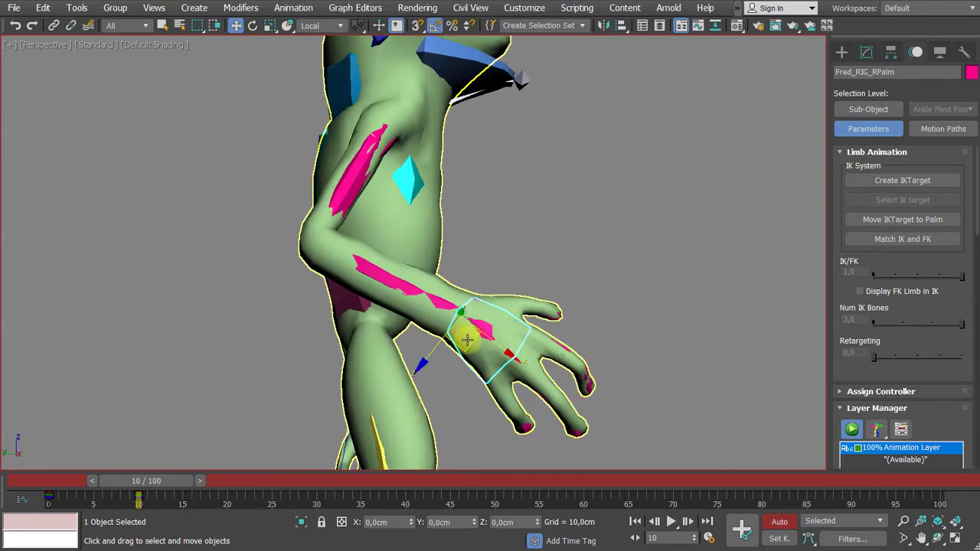
pyautogui.moveTo(522, 316); pyautogui.dragTo(518, 320)
pyautogui.hotkey('ctrl', 'z')
# Select the frog mesh Fred_Retopo_Low and turn on the edged faces display in the viewport.
pyautogui.keyDown('alt'); pyautogui.moveTo(668, 290); pyautogui.dragTo(619, 305, button='middle'); pyautogui.keyUp('alt')
pyautogui.scroll(-3, 603, 304)
pyautogui.scroll(5, 532, 228)
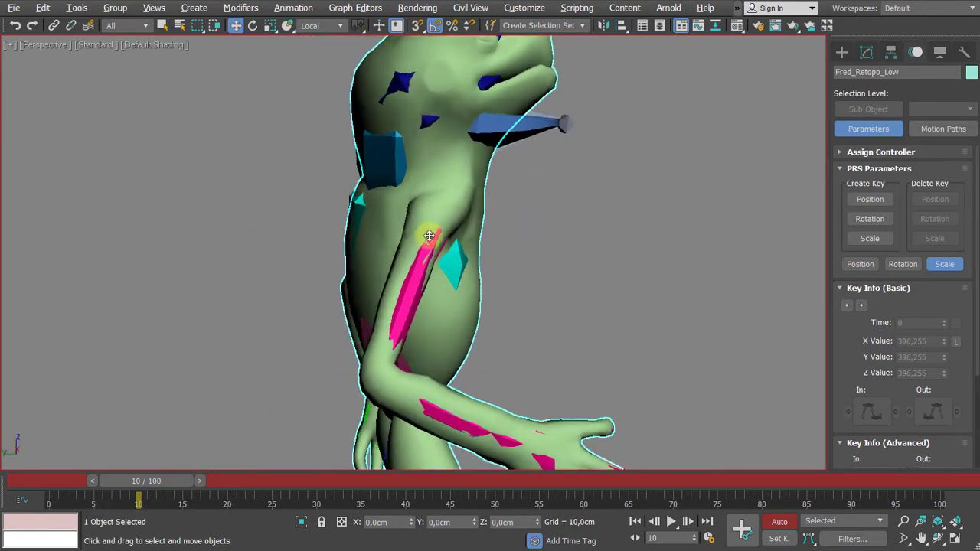
pyautogui.press('F4')
pyautogui.keyDown('alt'); pyautogui.moveTo(428, 236); pyautogui.dragTo(367, 205, button='middle'); pyautogui.keyUp('alt')
pyautogui.scroll(-4, 418, 199)
pyautogui.scroll(3, 388, 190)
pyautogui.moveTo(397, 144); pyautogui.dragTo(400, 41, button='middle')
pyautogui.keyDown('alt'); pyautogui.moveTo(437, 143); pyautogui.dragTo(475, 147, button='middle'); pyautogui.keyUp('alt')
pyautogui.scroll(3, 454, 335)
pyautogui.moveTo(435, 303); pyautogui.dragTo(454, 284, button='middle')
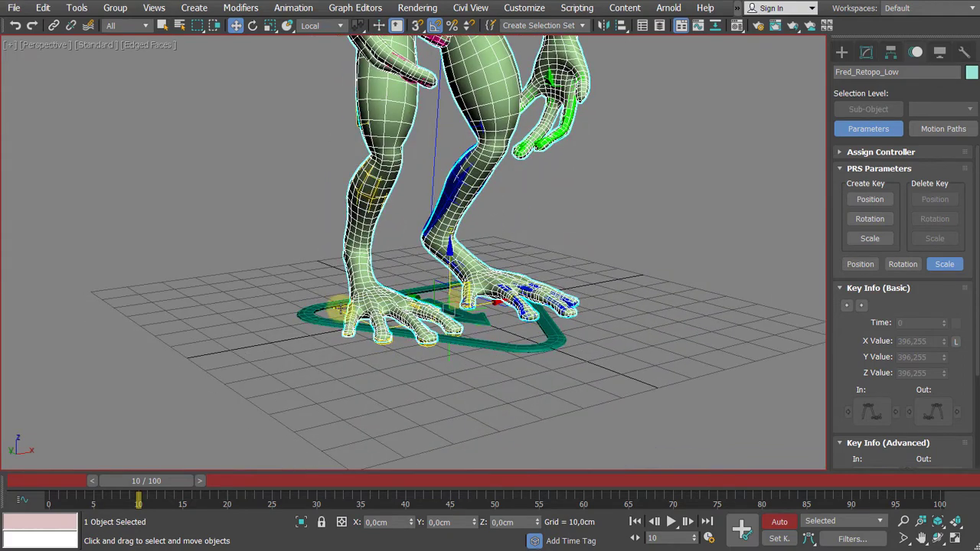
# Select the right foot platform Fred_RIG_RPlatform, then raise it off the ground and move it forward to bend the leg.
pyautogui.click(342, 311)
pyautogui.moveTo(325, 330); pyautogui.dragTo(339, 333, button='middle')
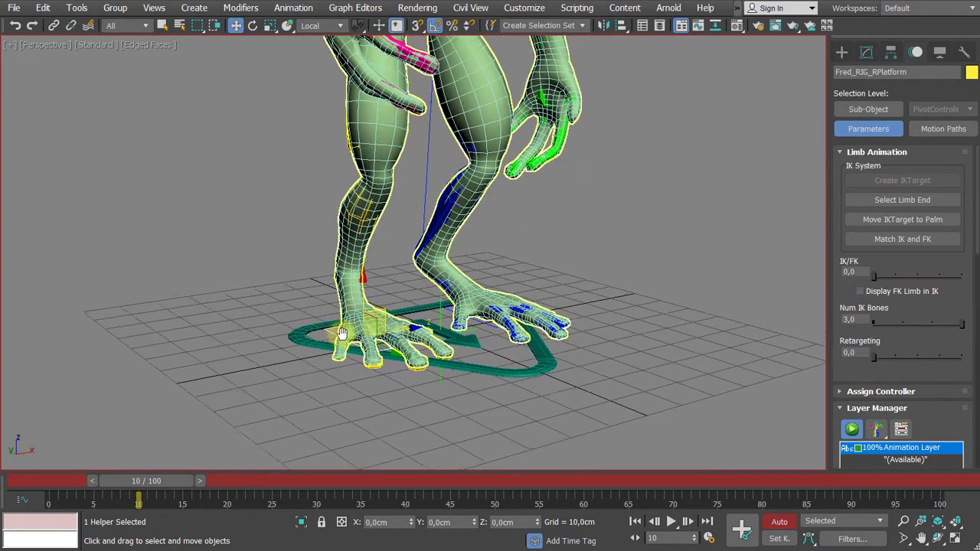
pyautogui.scroll(3, 353, 319)
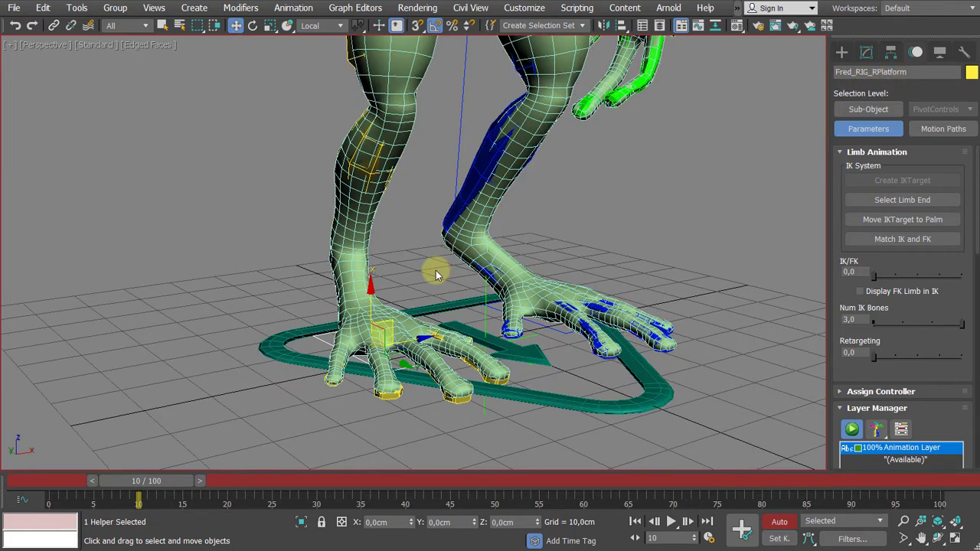
pyautogui.moveTo(373, 300); pyautogui.dragTo(394, 116)
pyautogui.keyDown('alt'); pyautogui.moveTo(394, 115); pyautogui.dragTo(372, 179, button='middle'); pyautogui.keyUp('alt')
pyautogui.moveTo(372, 179); pyautogui.dragTo(394, 274, button='middle')
pyautogui.moveTo(405, 293); pyautogui.dragTo(471, 310)
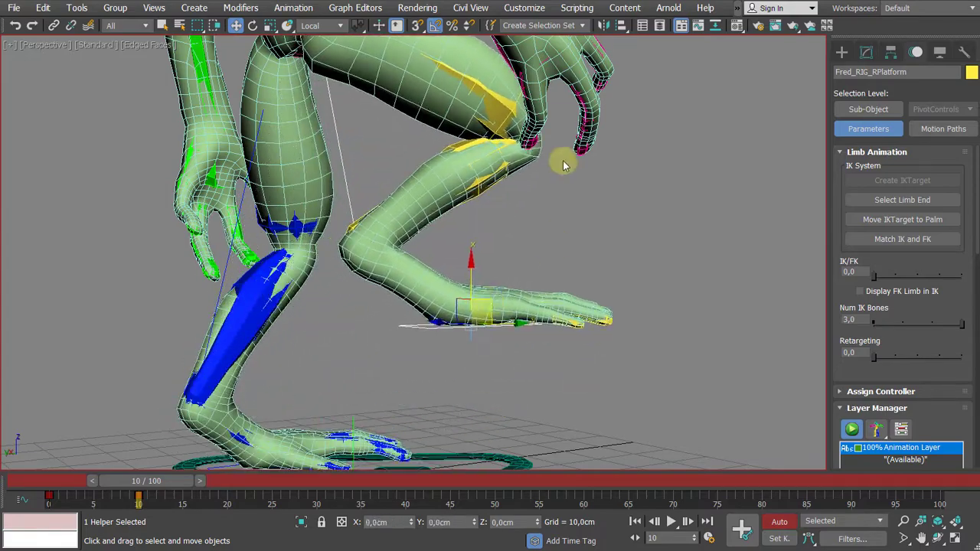
pyautogui.keyDown('alt'); pyautogui.moveTo(529, 192); pyautogui.dragTo(345, 242, button='middle'); pyautogui.keyUp('alt')
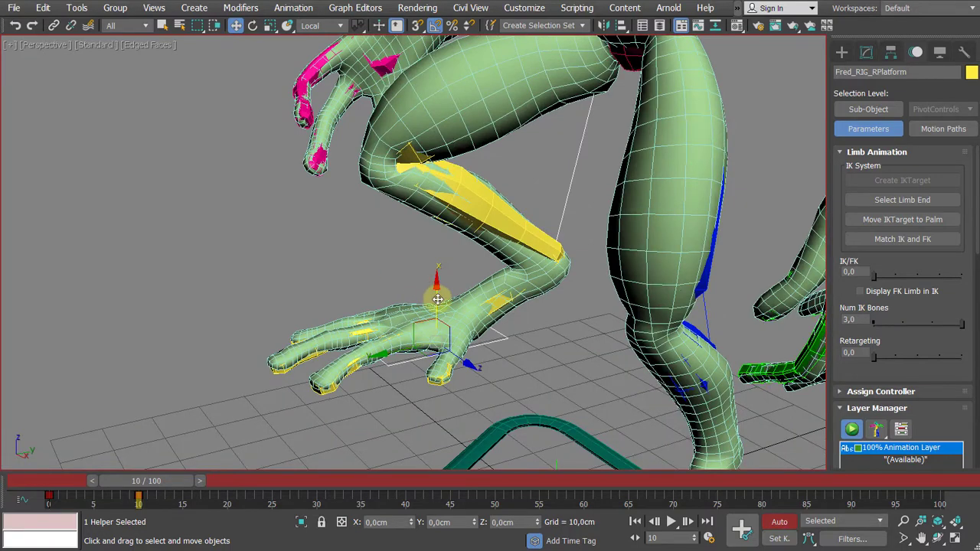
pyautogui.press('e')
pyautogui.moveTo(415, 301); pyautogui.dragTo(448, 309)
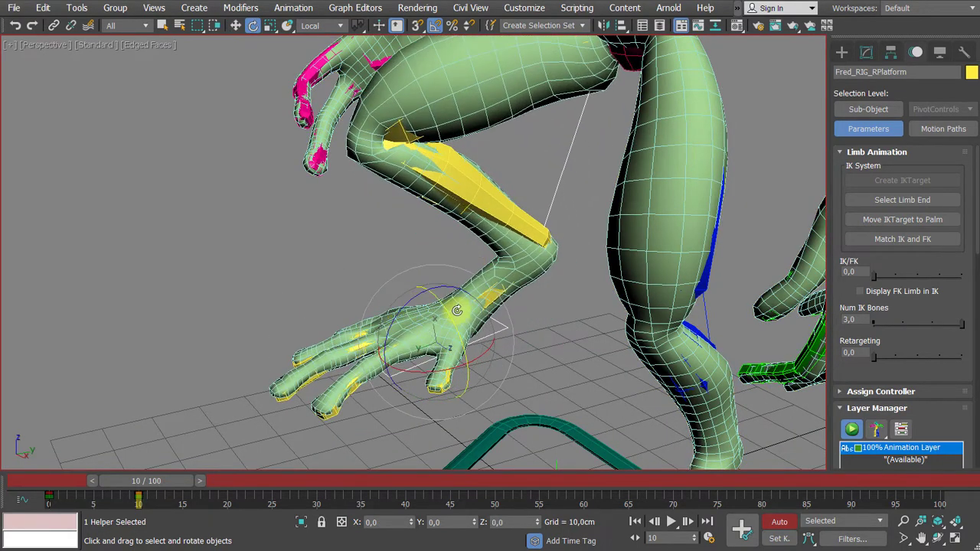
pyautogui.hotkey('ctrl', 'z')
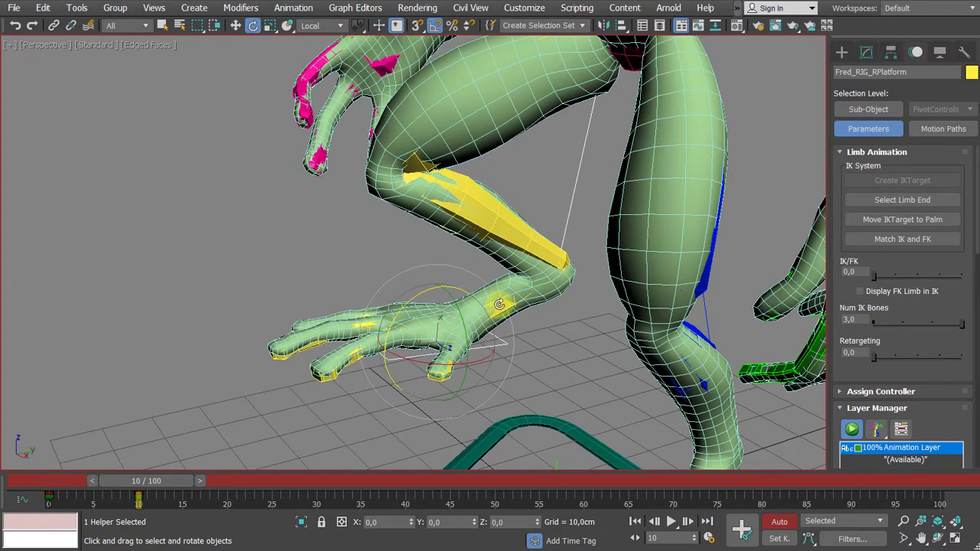
# Select the right foot bone Fred_RIG_RFoot and rotate it to steepen the foot above the toes.
pyautogui.click(498, 313)
pyautogui.moveTo(548, 209); pyautogui.dragTo(525, 205)
pyautogui.keyDown('alt'); pyautogui.moveTo(400, 267); pyautogui.dragTo(566, 262, button='middle'); pyautogui.keyUp('alt')
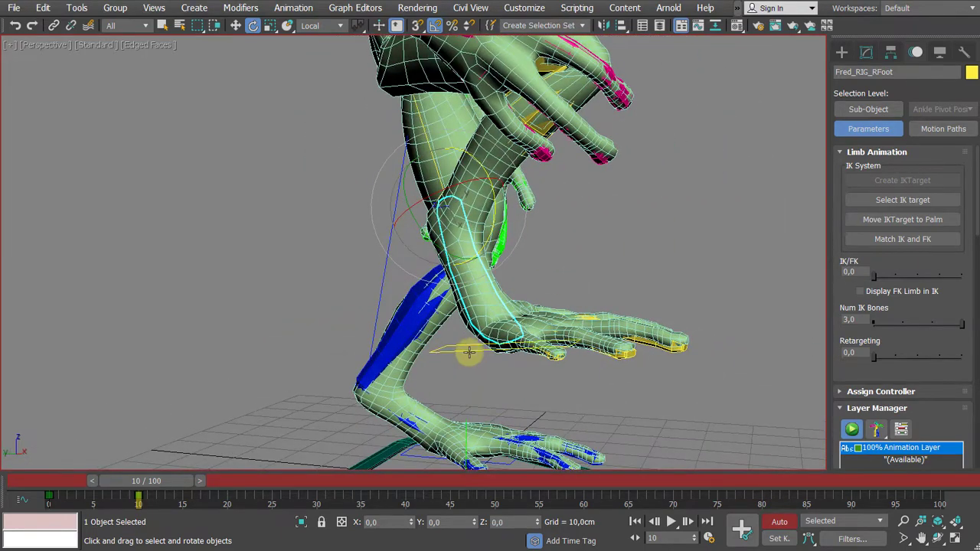
# Lower the right foot platform toward the ground and inspect the ankle and toe deformation up close.
pyautogui.click(468, 352)
pyautogui.press('w')
pyautogui.moveTo(469, 352)
pyautogui.mouseDown()
pyautogui.moveTo(465, 266)
pyautogui.moveTo(452, 257)
pyautogui.moveTo(459, 237)
pyautogui.moveTo(454, 327)
pyautogui.moveTo(471, 358)
pyautogui.mouseUp()
pyautogui.keyDown('alt'); pyautogui.moveTo(547, 343); pyautogui.dragTo(503, 365, button='middle'); pyautogui.keyUp('alt')
pyautogui.scroll(3, 501, 365)
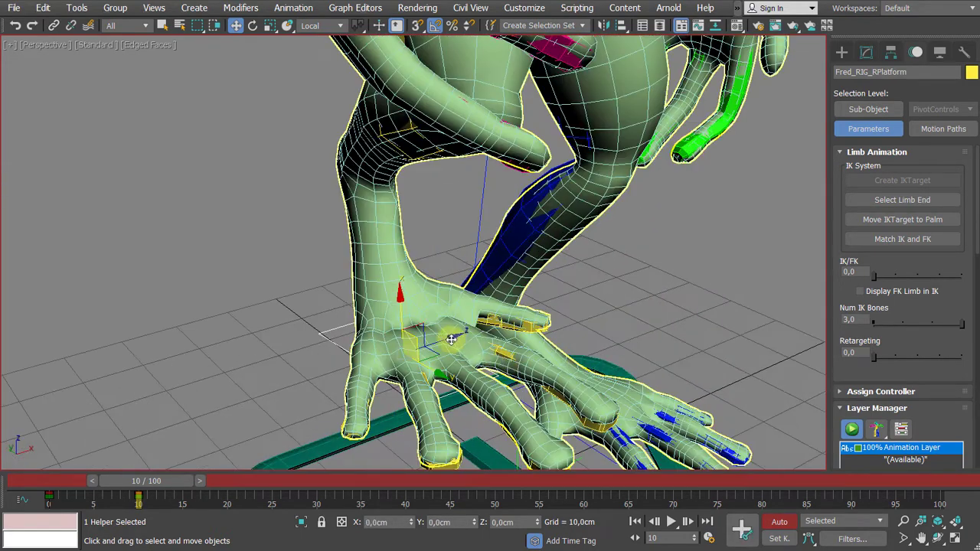
pyautogui.scroll(3, 425, 322)
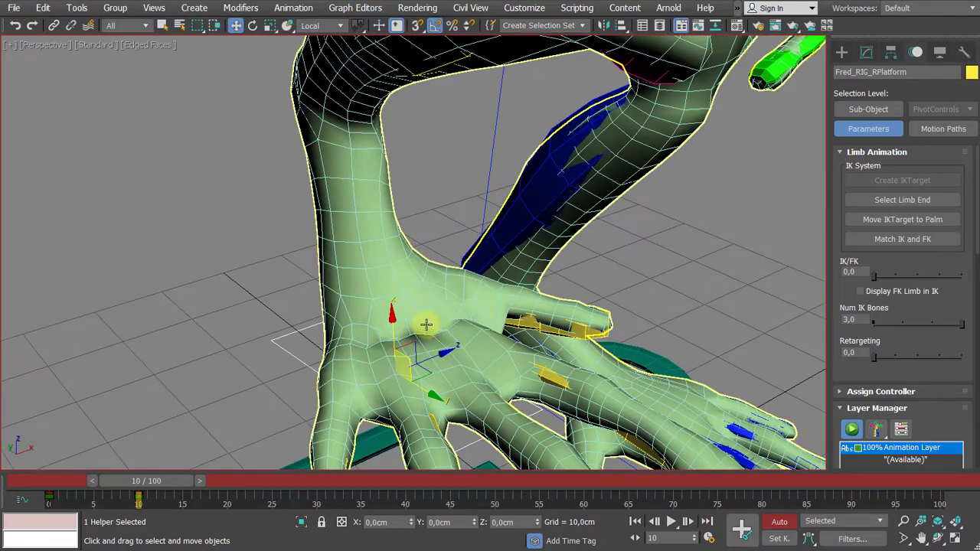
# Select the right upper arm bone Fred_RIG_RUpperarm and twist it about its local X axis.
pyautogui.scroll(-3, 427, 325)
pyautogui.moveTo(322, 61); pyautogui.dragTo(420, 281, button='middle')
pyautogui.scroll(-3, 431, 252)
pyautogui.click(395, 246)
pyautogui.click(395, 245)
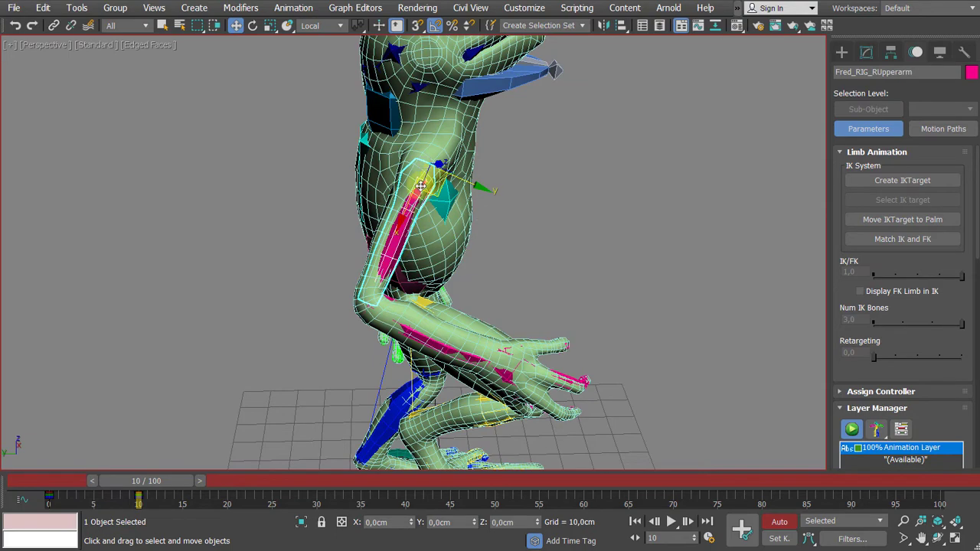
pyautogui.press('e')
pyautogui.moveTo(443, 200); pyautogui.dragTo(410, 169)
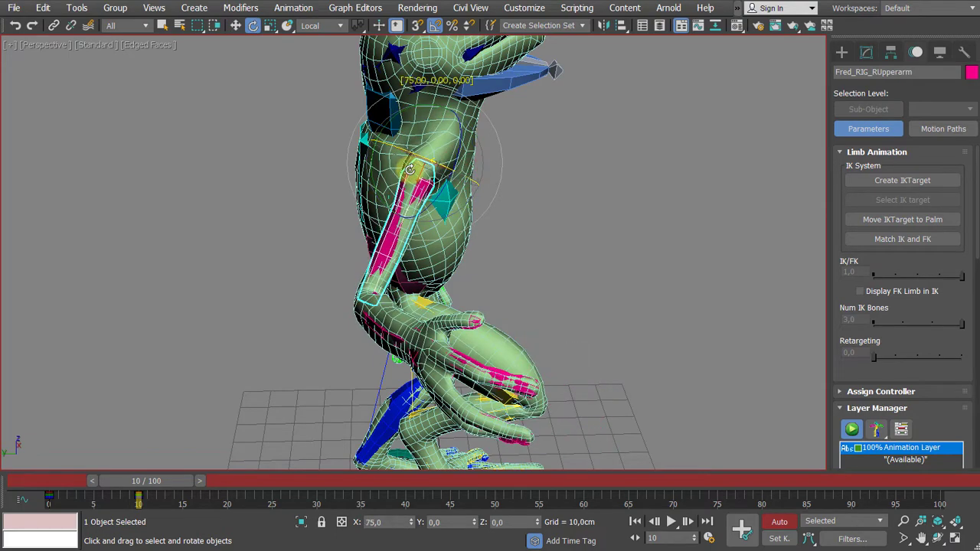
pyautogui.keyDown('alt'); pyautogui.moveTo(494, 169); pyautogui.dragTo(590, 166, button='middle'); pyautogui.keyUp('alt')
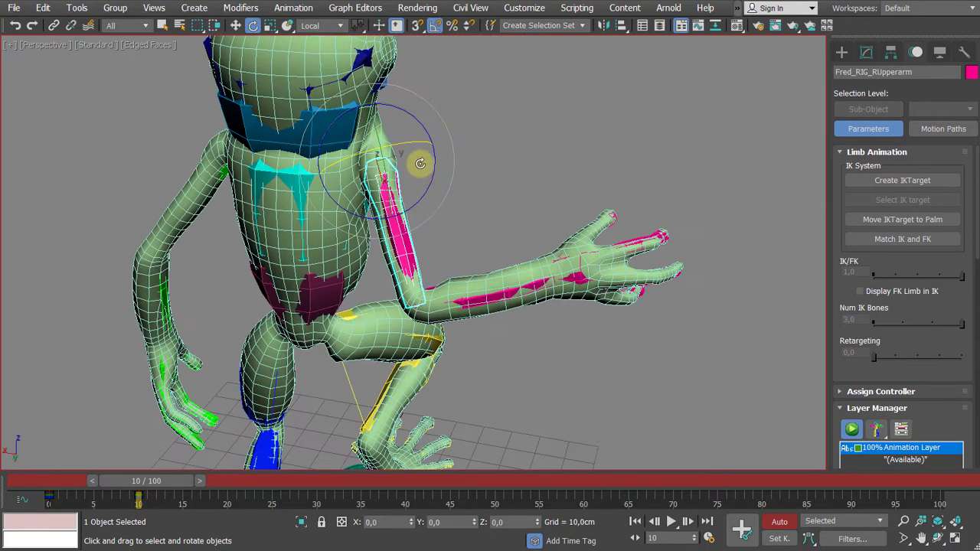
# Swing the right upper arm bone outward and up, away from the torso.
pyautogui.moveTo(415, 143); pyautogui.dragTo(446, 138)
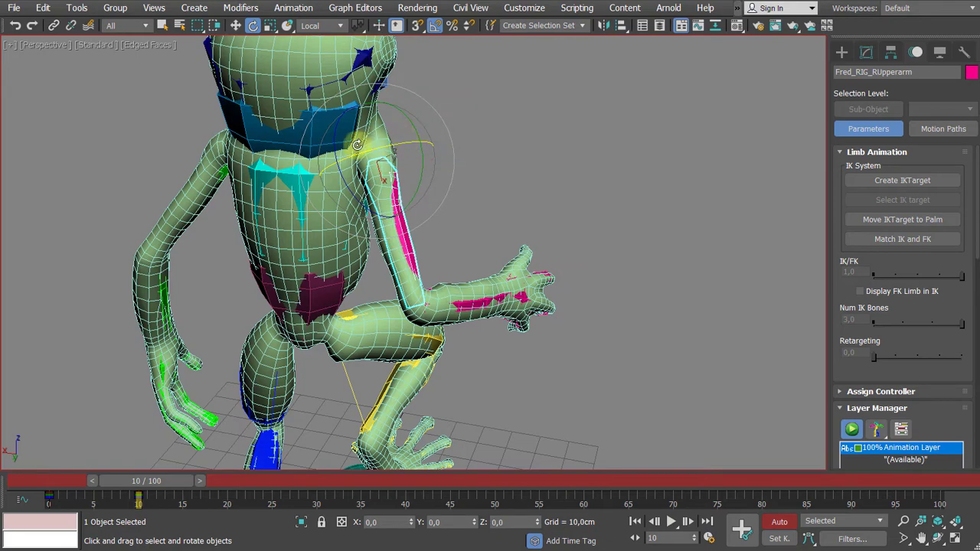
pyautogui.moveTo(333, 151); pyautogui.dragTo(339, 136)
pyautogui.moveTo(387, 159); pyautogui.dragTo(593, 222)
pyautogui.keyDown('alt'); pyautogui.moveTo(593, 220); pyautogui.dragTo(341, 246, button='middle'); pyautogui.keyUp('alt')
pyautogui.scroll(-3, 284, 168)
pyautogui.scroll(-3, 313, 247)
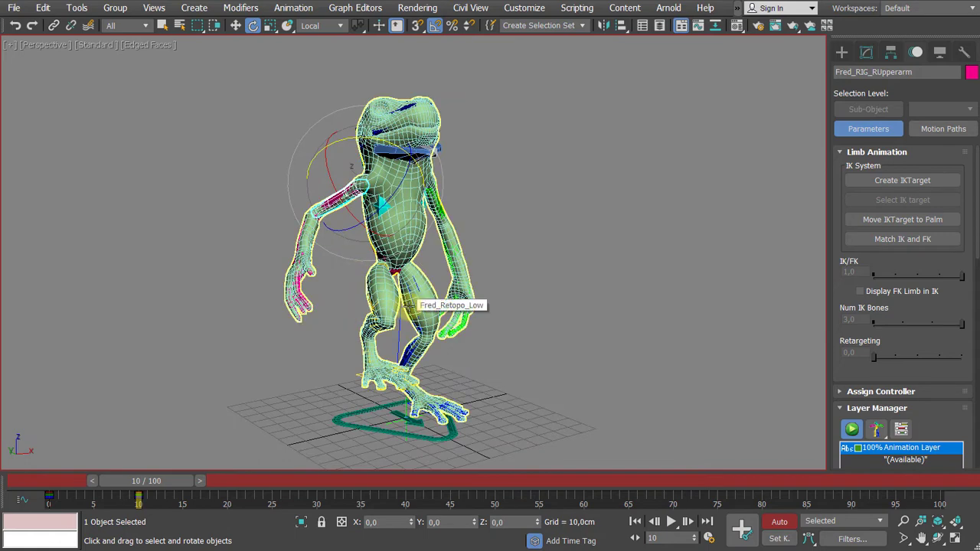
# Turn off Auto Key and scrub between frames 0 and 10 to review the deformation, ending at frame 0.
pyautogui.press('n')
pyautogui.moveTo(179, 480); pyautogui.dragTo(3, 485)
pyautogui.moveTo(65, 481)
pyautogui.mouseDown()
pyautogui.moveTo(204, 486)
pyautogui.moveTo(44, 485)
pyautogui.moveTo(170, 481)
pyautogui.moveTo(242, 464)
pyautogui.moveTo(50, 469)
pyautogui.mouseUp()
pyautogui.moveTo(214, 467); pyautogui.dragTo(23, 496)
pyautogui.press('e')
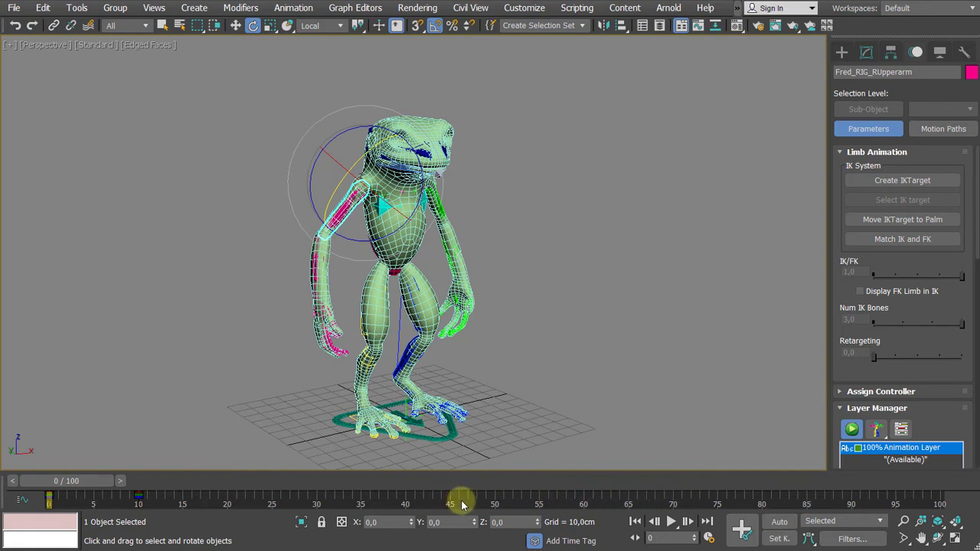
# Shorten the active time range to frames 0 to 40 and scrub through it, returning to frame 0.
pyautogui.keyDown('ctrl'); pyautogui.keyDown('alt'); pyautogui.moveTo(462, 505); pyautogui.dragTo(896, 507, button='right'); pyautogui.keyUp('alt'); pyautogui.keyUp('ctrl')
pyautogui.keyDown('ctrl'); pyautogui.keyDown('alt'); pyautogui.moveTo(387, 502); pyautogui.dragTo(562, 502, button='right'); pyautogui.keyUp('alt'); pyautogui.keyUp('ctrl')
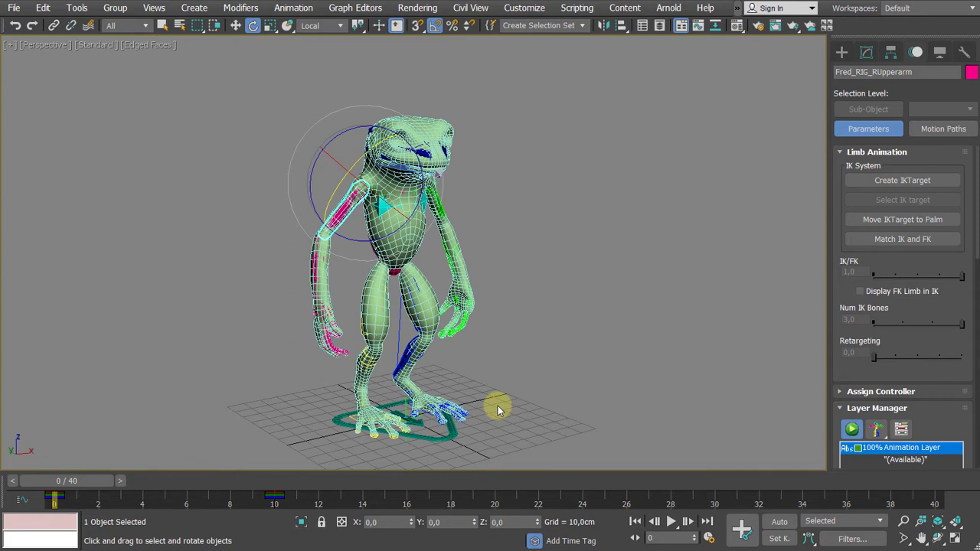
pyautogui.moveTo(66, 481); pyautogui.dragTo(55, 467)
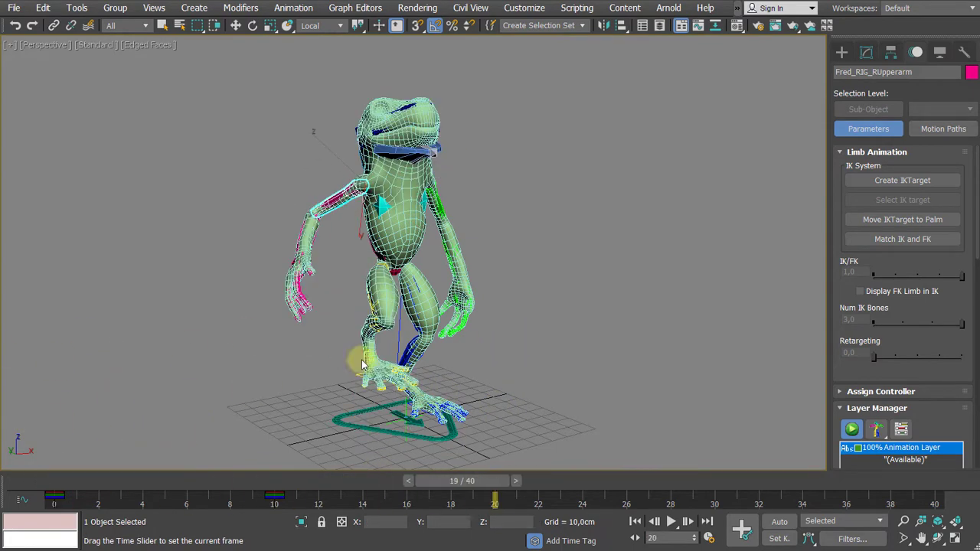
pyautogui.moveTo(3, 372); pyautogui.dragTo(3, 343)
# Select the frog mesh Fred_Retopo_Low and show its Skin modifier for editing.
pyautogui.scroll(3, 523, 219)
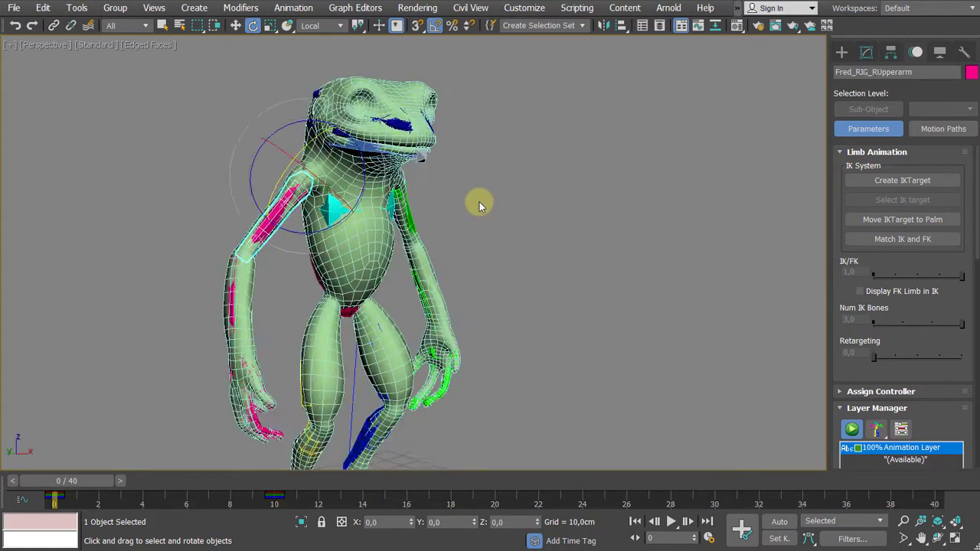
pyautogui.moveTo(480, 201); pyautogui.dragTo(641, 255, button='middle')
pyautogui.click(522, 149)
pyautogui.moveTo(598, 278); pyautogui.dragTo(525, 237, button='middle')
pyautogui.moveTo(515, 328); pyautogui.dragTo(507, 245, button='middle')
pyautogui.scroll(5, 507, 247)
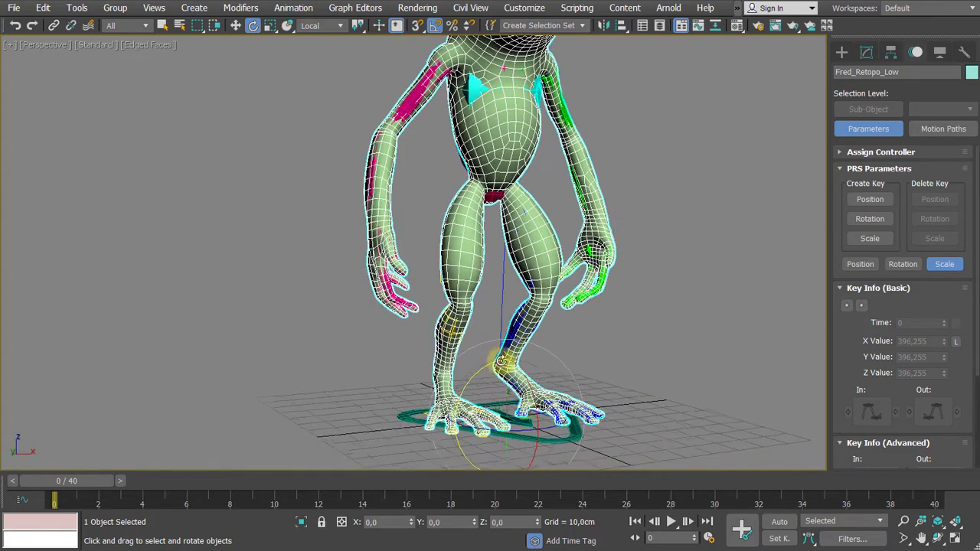
pyautogui.click(867, 52)
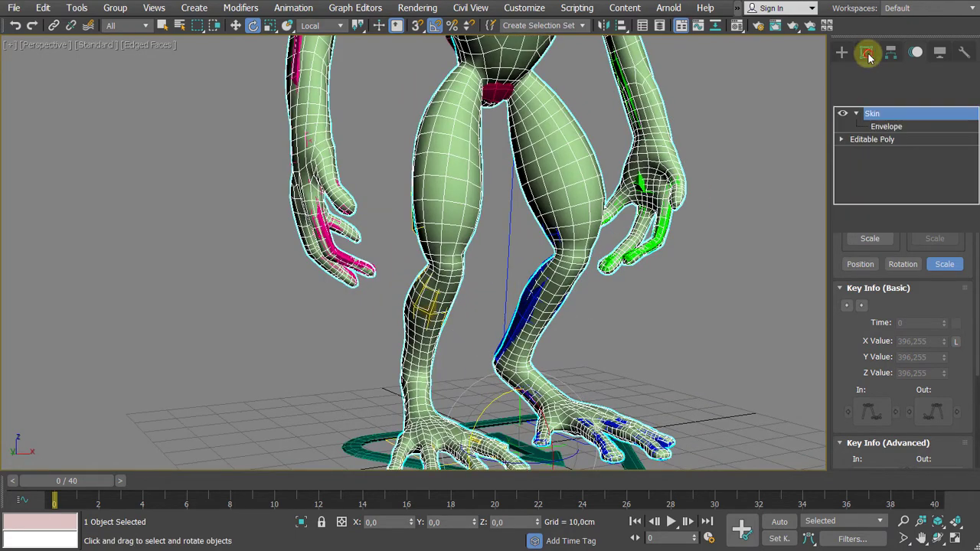
# Inspect the Skin envelope weights of the right foot's toe bones, and leave envelope editing.
pyautogui.click(889, 127)
pyautogui.moveTo(562, 359); pyautogui.dragTo(452, 305, button='middle')
pyautogui.scroll(4, 361, 259)
pyautogui.click(385, 271)
pyautogui.scroll(-3, 385, 272)
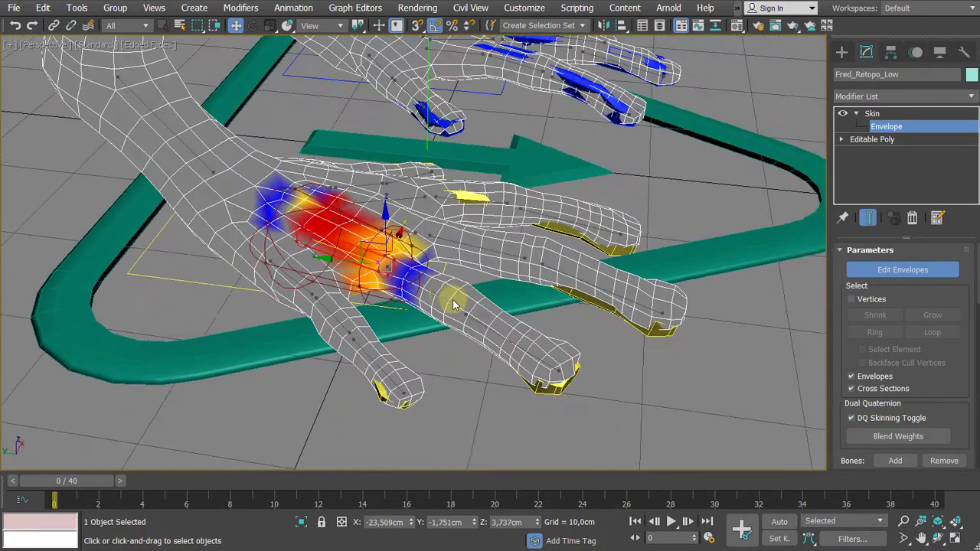
pyautogui.click(470, 327)
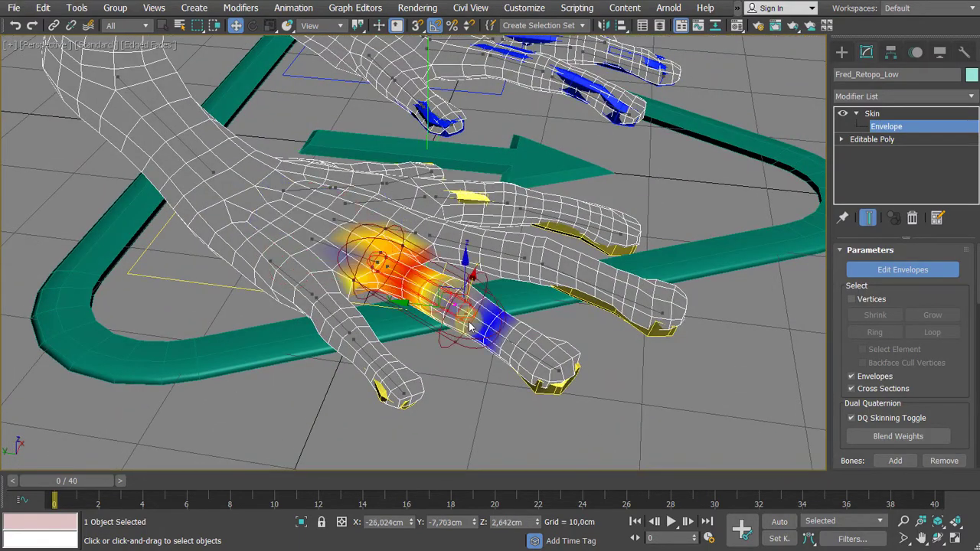
pyautogui.scroll(-2, 506, 332)
pyautogui.moveTo(506, 331); pyautogui.dragTo(436, 330, button='middle')
pyautogui.scroll(-3, 431, 293)
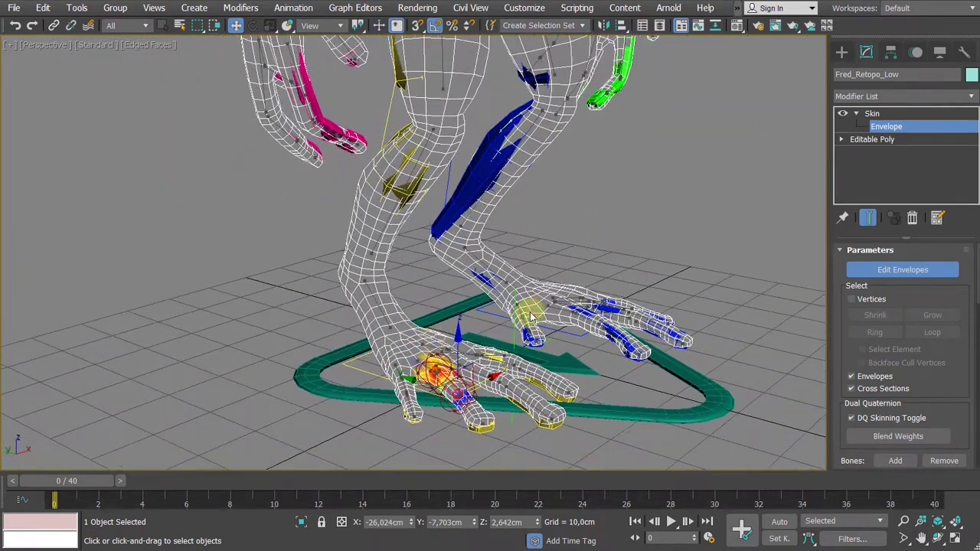
pyautogui.keyDown('alt'); pyautogui.moveTo(477, 243); pyautogui.dragTo(345, 273, button='middle'); pyautogui.keyUp('alt')
pyautogui.scroll(-3, 332, 234)
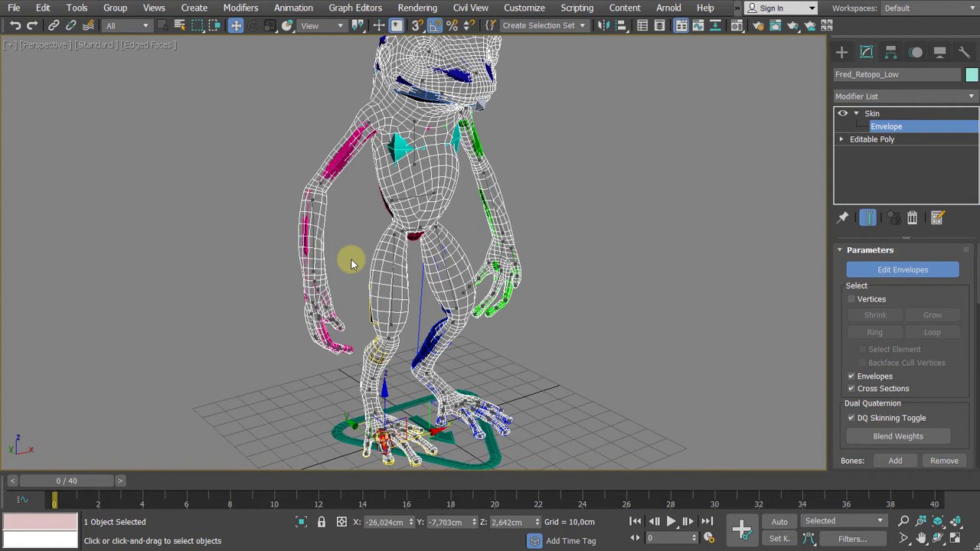
pyautogui.moveTo(351, 264); pyautogui.dragTo(369, 284, button='middle')
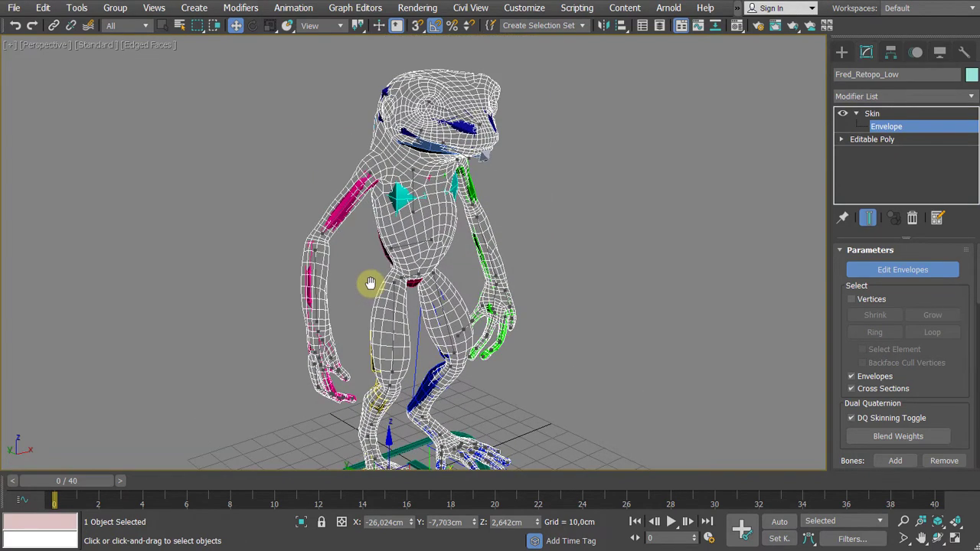
pyautogui.click(881, 119)
# Select the right palm bone Fred_RIG_RPalm and go to frame 20 with Auto Key on.
pyautogui.click(719, 225)
pyautogui.click(346, 207)
pyautogui.scroll(6, 371, 261)
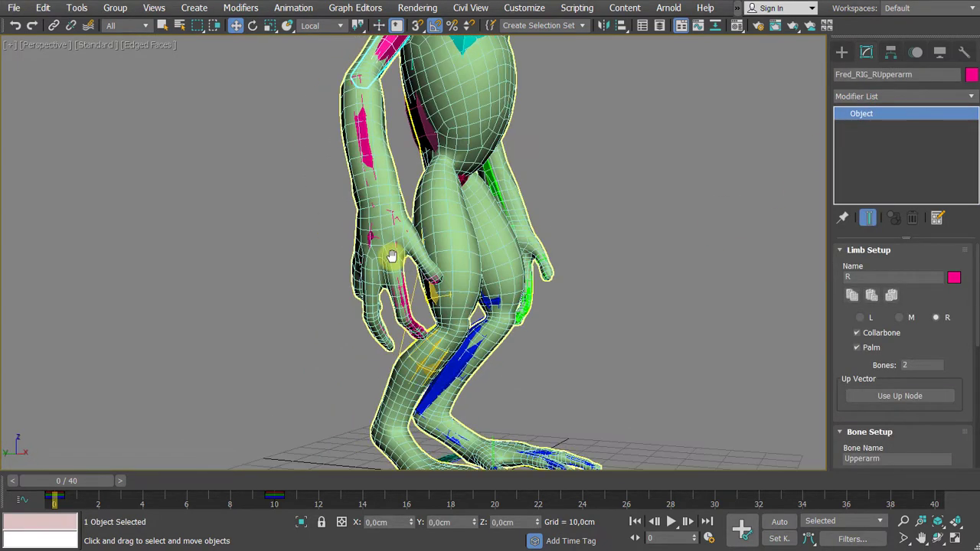
pyautogui.scroll(3, 391, 256)
pyautogui.click(361, 224)
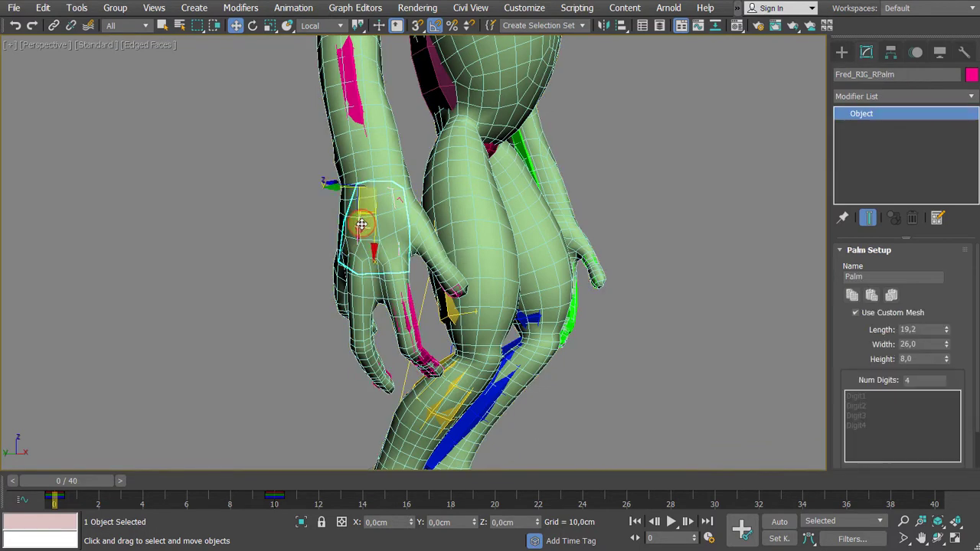
pyautogui.moveTo(392, 245); pyautogui.dragTo(361, 276, button='middle')
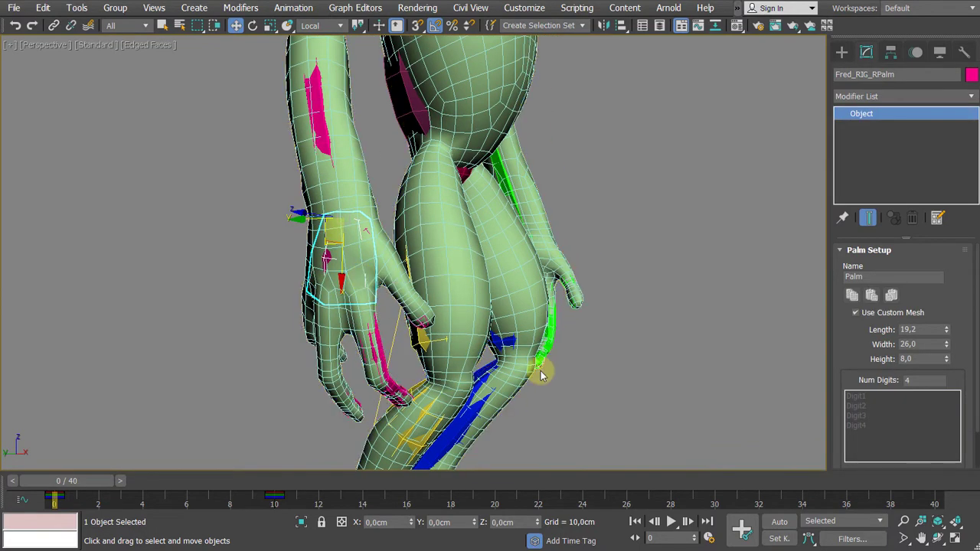
pyautogui.press('n')
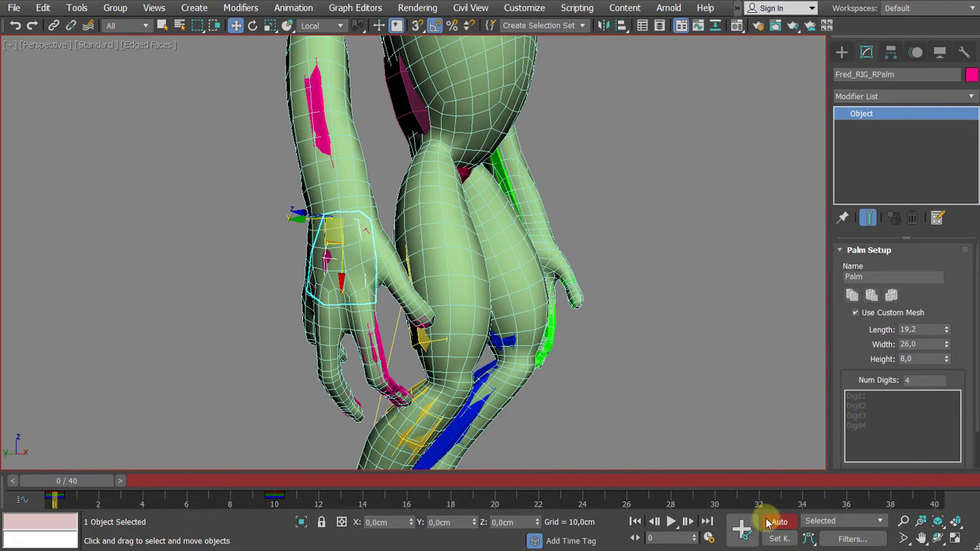
pyautogui.moveTo(63, 480); pyautogui.dragTo(495, 508)
pyautogui.press('w')
pyautogui.moveTo(655, 346); pyautogui.dragTo(686, 460, button='middle')
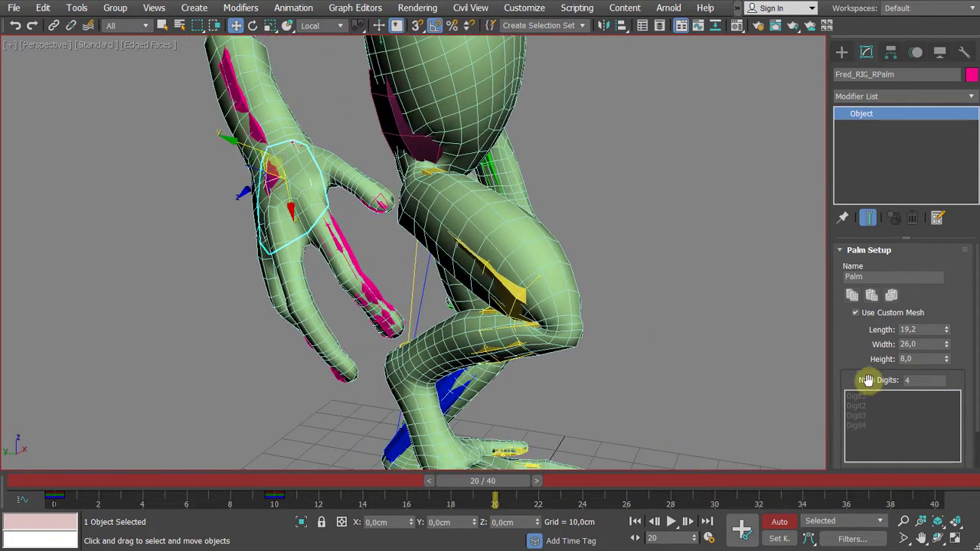
# Hide the frog mesh and bring up the Digit Manager's preset poses for the right palm.
pyautogui.moveTo(865, 364); pyautogui.dragTo(879, 272)
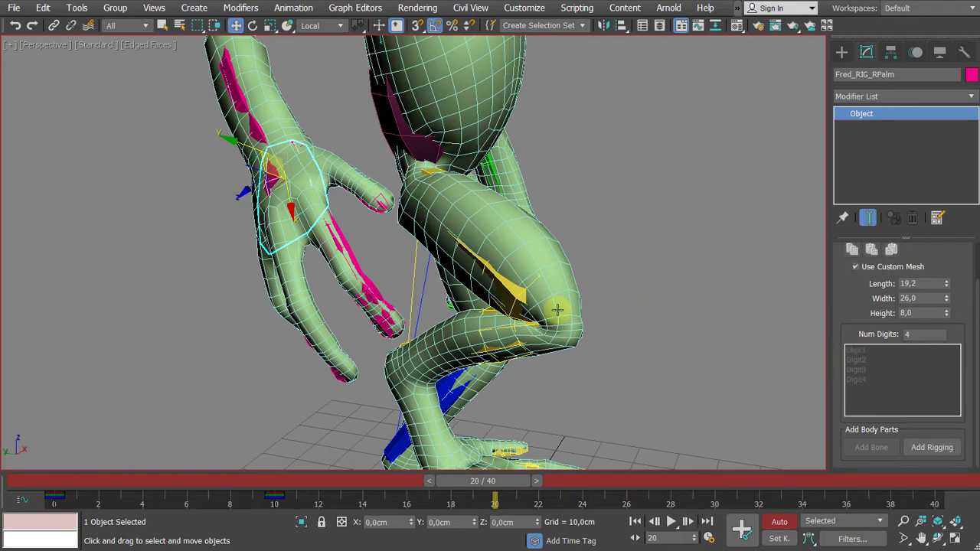
pyautogui.hotkey('shift', 'g')
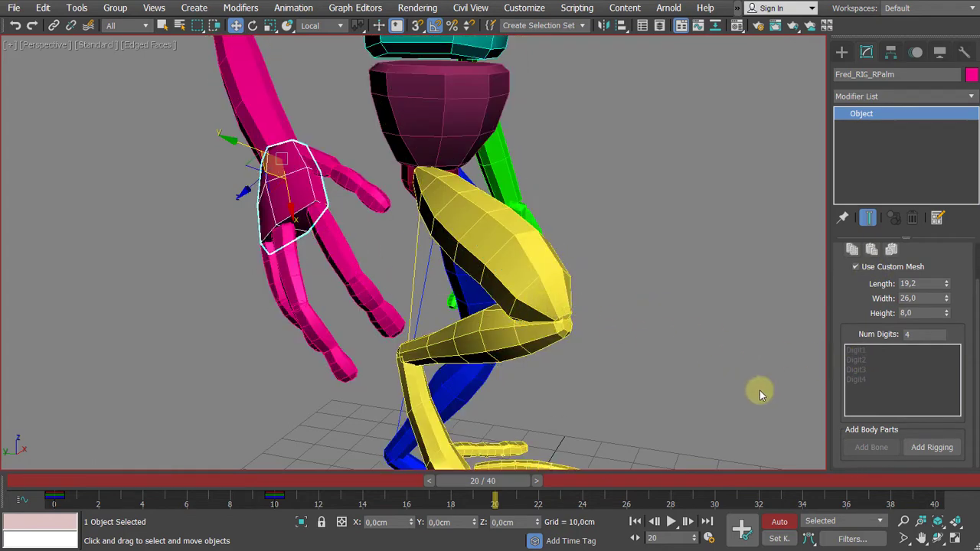
pyautogui.click(918, 54)
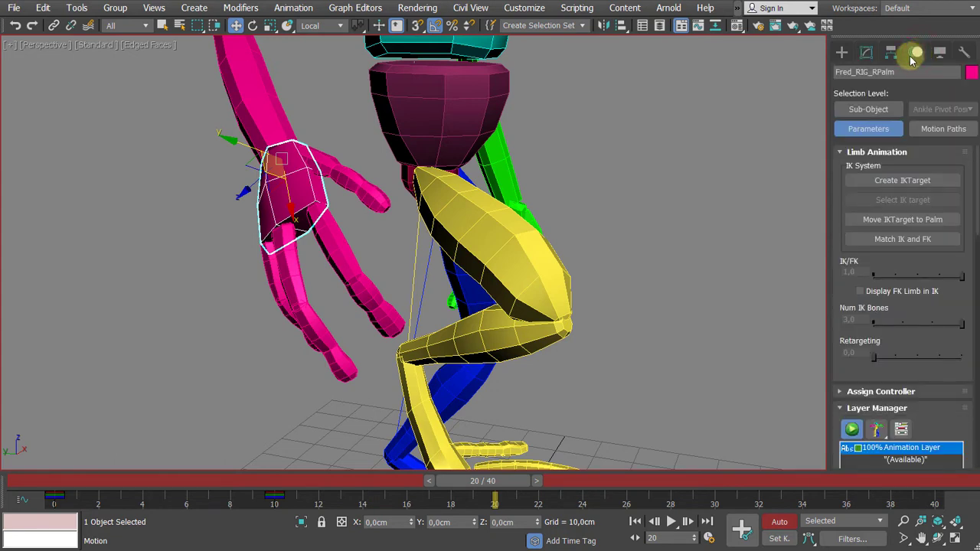
pyautogui.click(866, 52)
pyautogui.click(916, 52)
pyautogui.moveTo(843, 285); pyautogui.dragTo(866, 6)
pyautogui.scroll(-10, 915, 332)
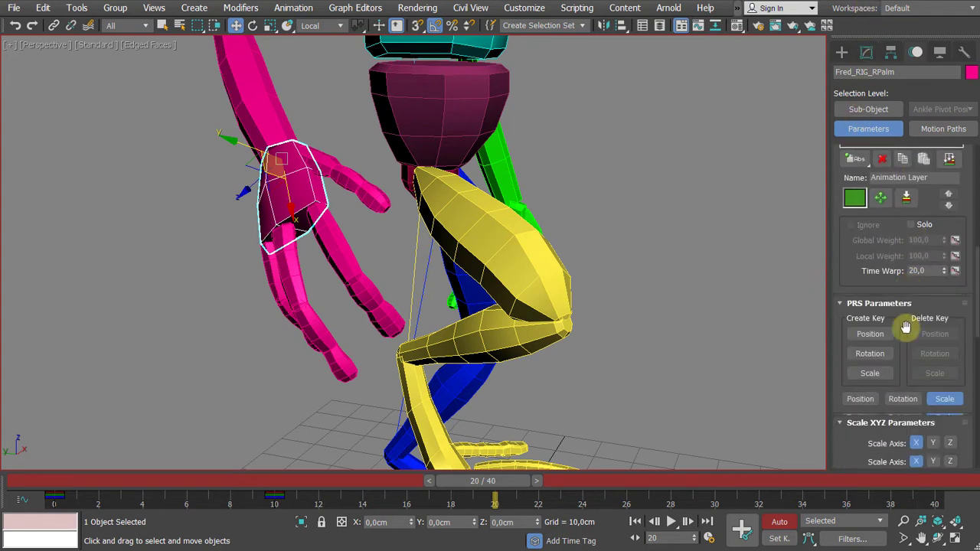
pyautogui.scroll(-3, 915, 345)
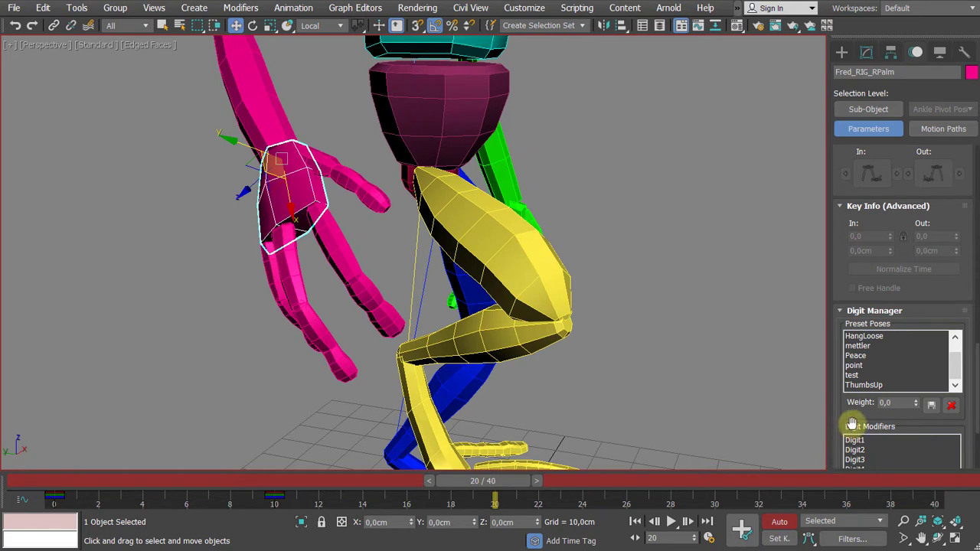
pyautogui.moveTo(851, 425); pyautogui.dragTo(864, 337)
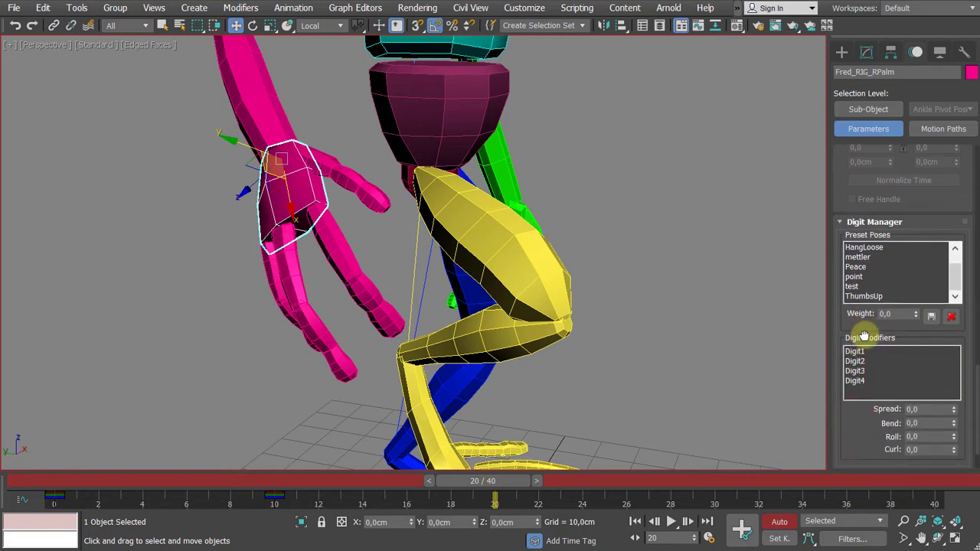
pyautogui.moveTo(954, 278); pyautogui.dragTo(954, 256)
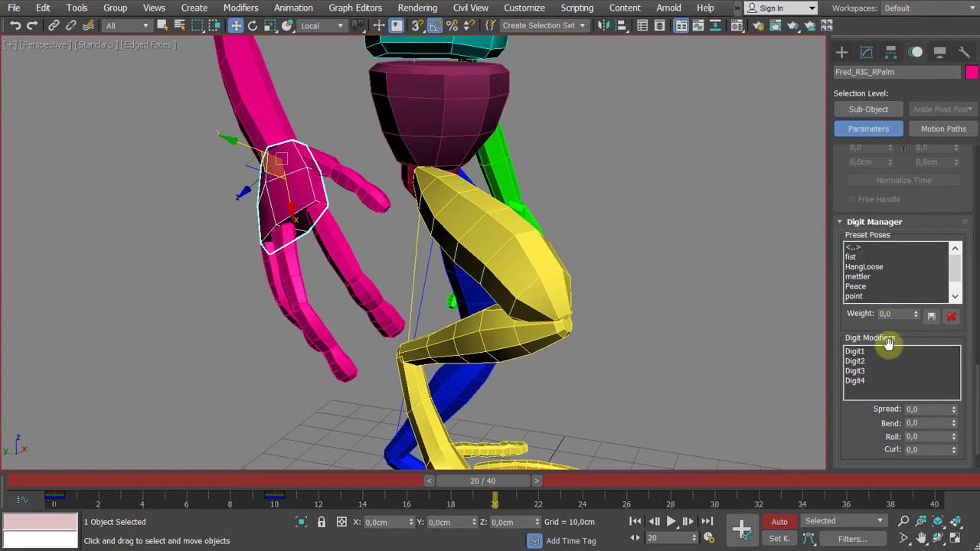
# Close the right hand at frame 20 by raising the weight of the fist preset pose.
pyautogui.click(850, 258)
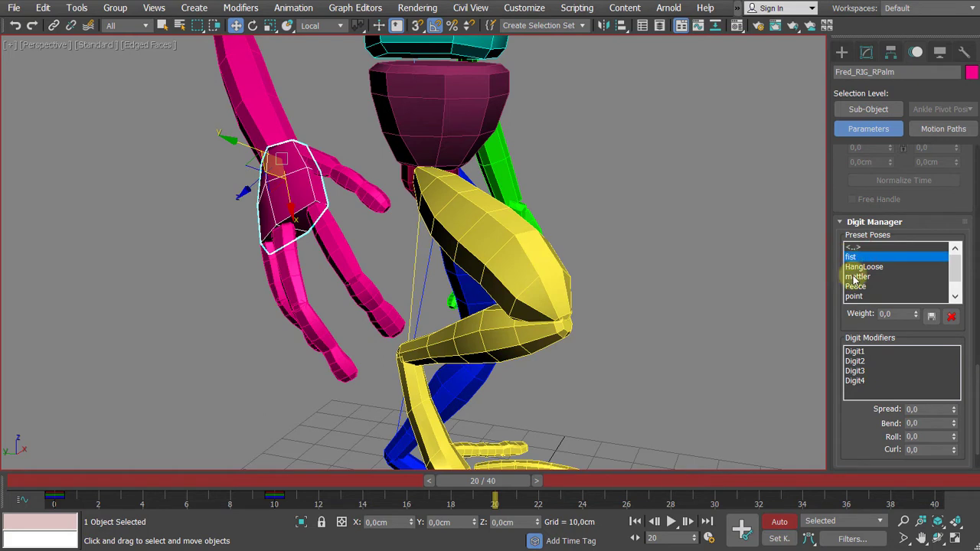
pyautogui.moveTo(916, 316); pyautogui.dragTo(618, 318)
pyautogui.keyDown('alt'); pyautogui.moveTo(324, 315); pyautogui.dragTo(241, 436, button='middle'); pyautogui.keyUp('alt')
pyautogui.scroll(3, 255, 389)
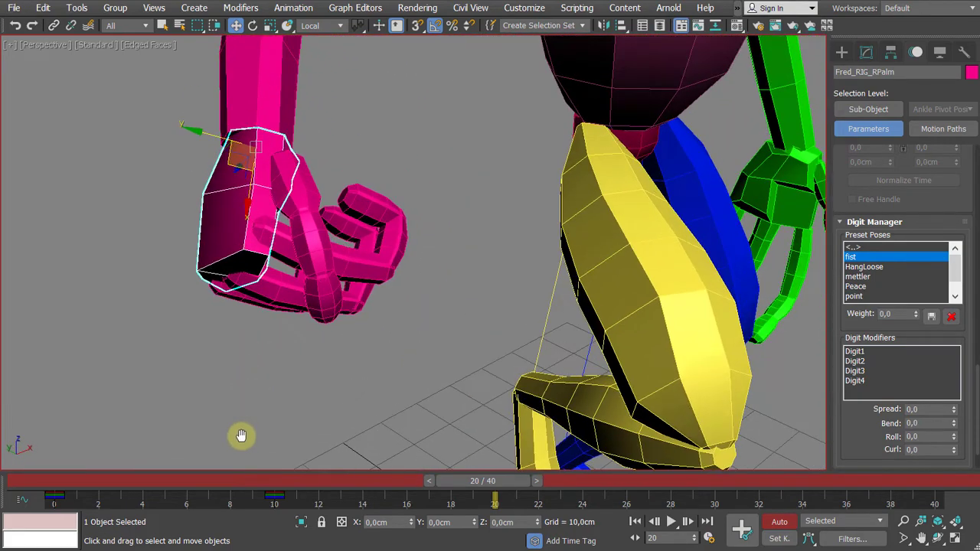
# Rotate the right thumb's first bone away from the curled fingers at frame 20.
pyautogui.click(296, 211)
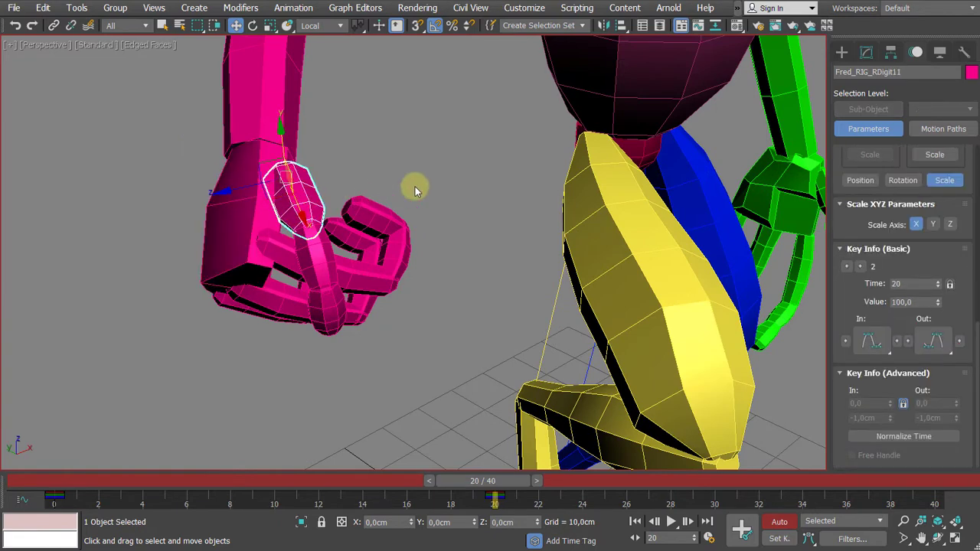
pyautogui.press('e')
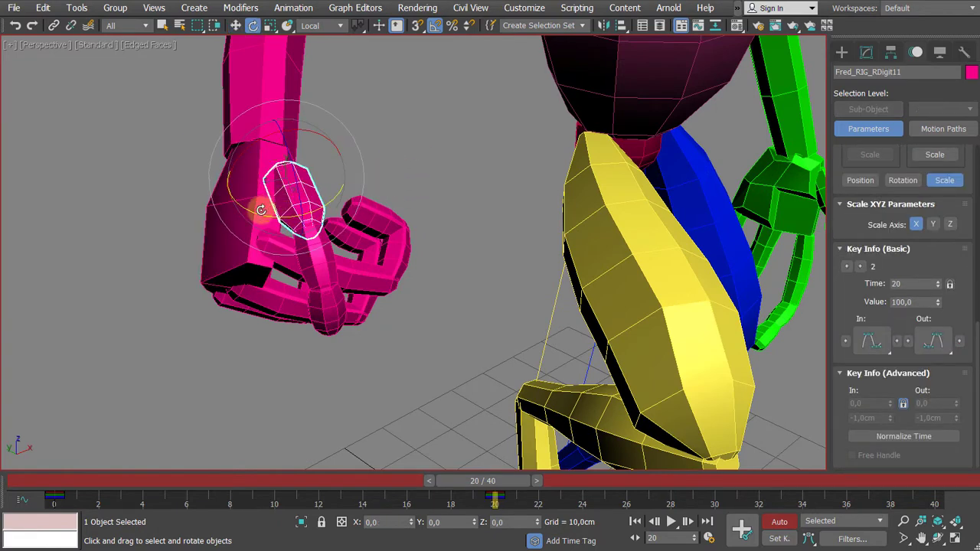
pyautogui.moveTo(260, 216); pyautogui.dragTo(285, 211)
pyautogui.keyDown('alt'); pyautogui.moveTo(482, 340); pyautogui.dragTo(537, 322, button='middle'); pyautogui.keyUp('alt')
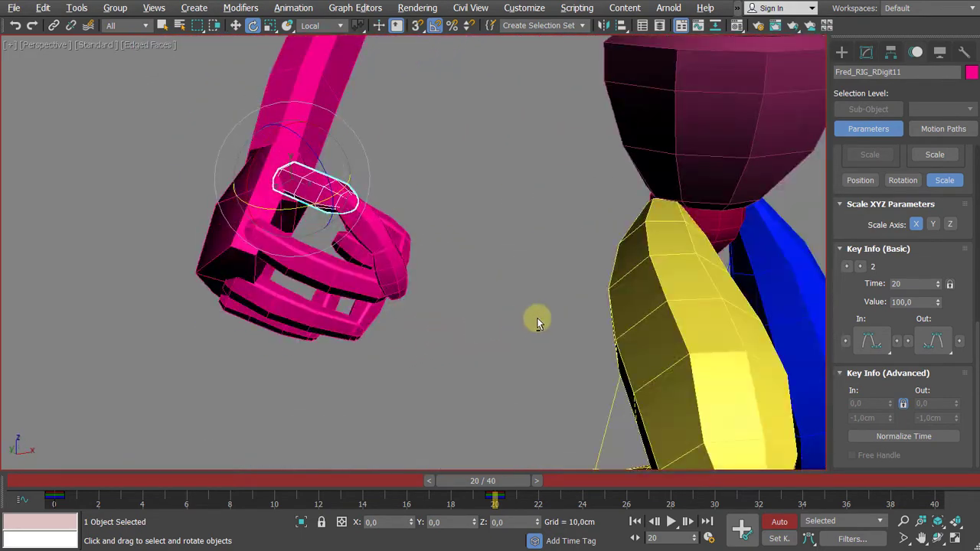
pyautogui.moveTo(323, 168); pyautogui.dragTo(321, 162)
pyautogui.keyDown('alt'); pyautogui.moveTo(365, 341); pyautogui.dragTo(490, 311, button='middle'); pyautogui.keyUp('alt')
# Scrub between frames 20 and 0 to review the right hand's closing motion.
pyautogui.moveTo(491, 481); pyautogui.dragTo(4, 467)
pyautogui.press('e')
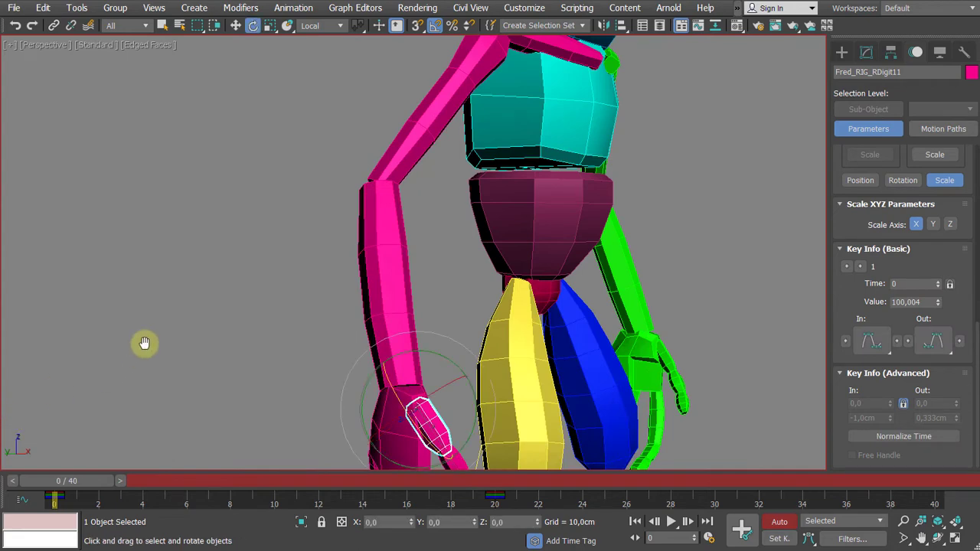
pyautogui.keyDown('alt'); pyautogui.moveTo(141, 355); pyautogui.dragTo(194, 309, button='middle'); pyautogui.keyUp('alt')
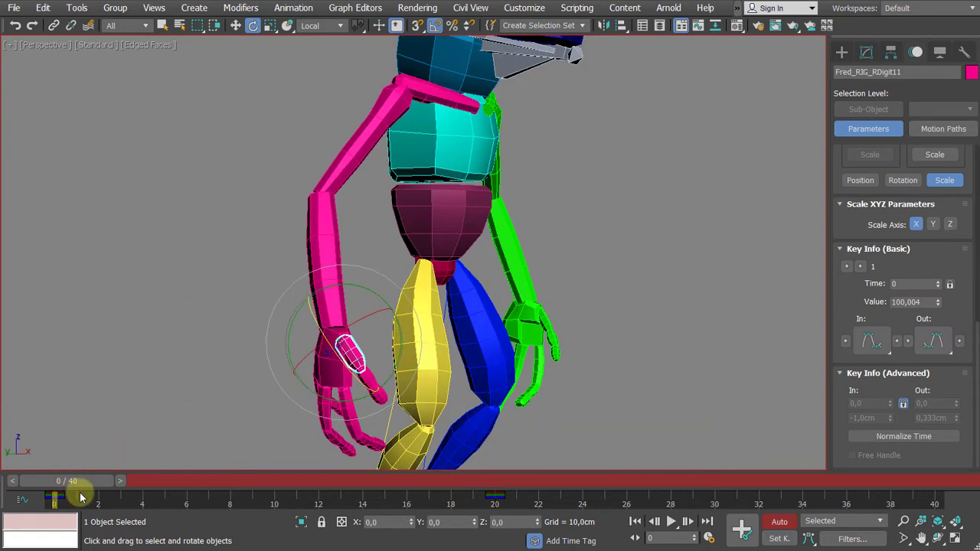
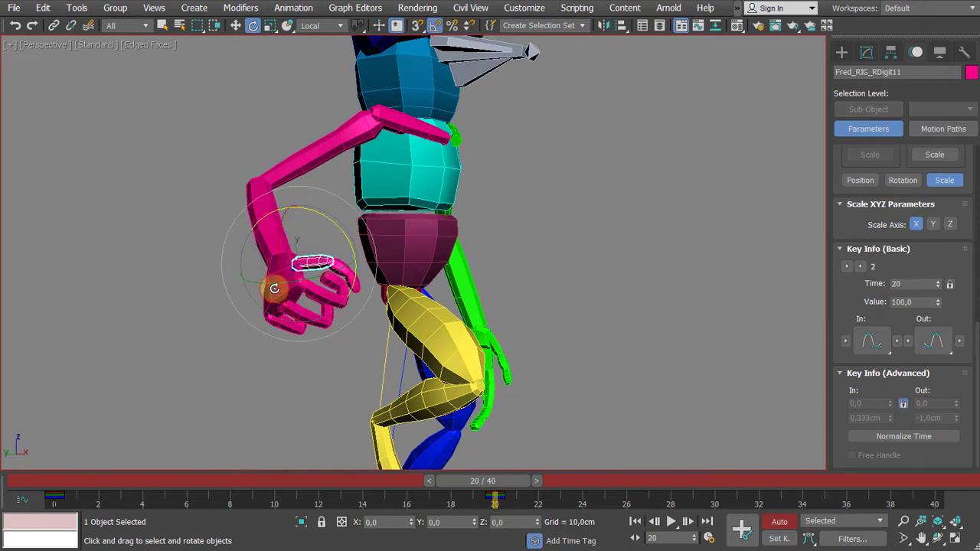
# Select all digit bones of the right hand without the palm, and move their keys from frame 0 to frame 10.
pyautogui.click(171, 285)
pyautogui.doubleClick(277, 282)
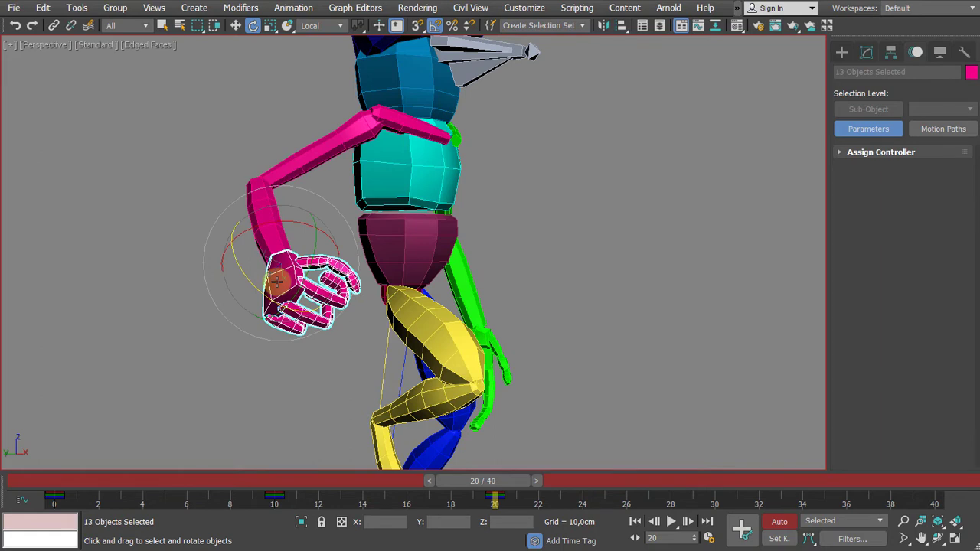
pyautogui.moveTo(277, 282); pyautogui.dragTo(290, 303)
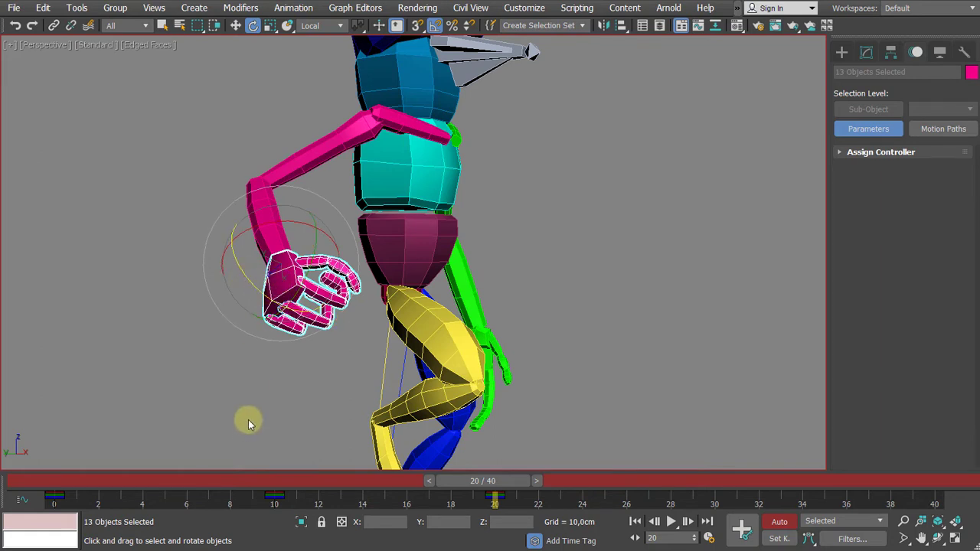
pyautogui.keyDown('alt'); pyautogui.click(277, 281); pyautogui.keyUp('alt')
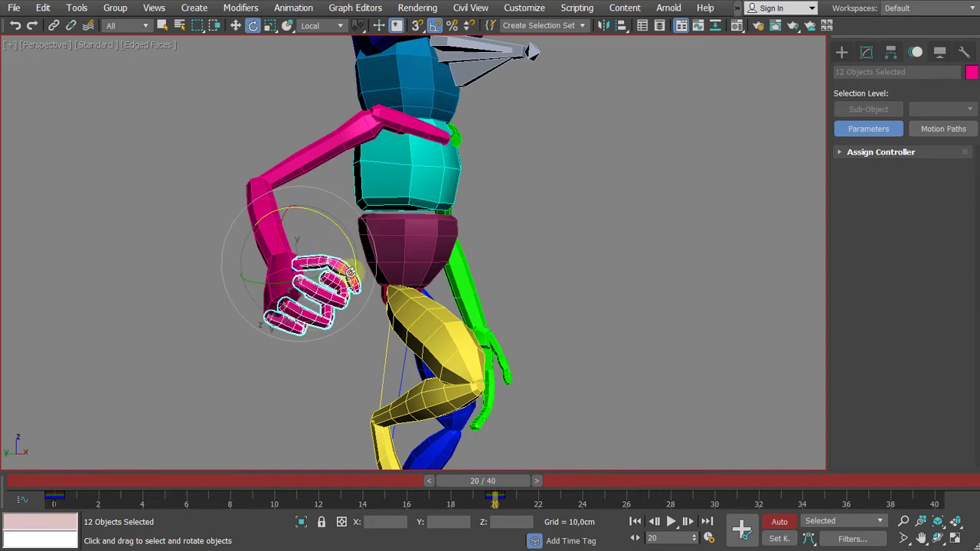
pyautogui.moveTo(95, 501); pyautogui.dragTo(37, 501)
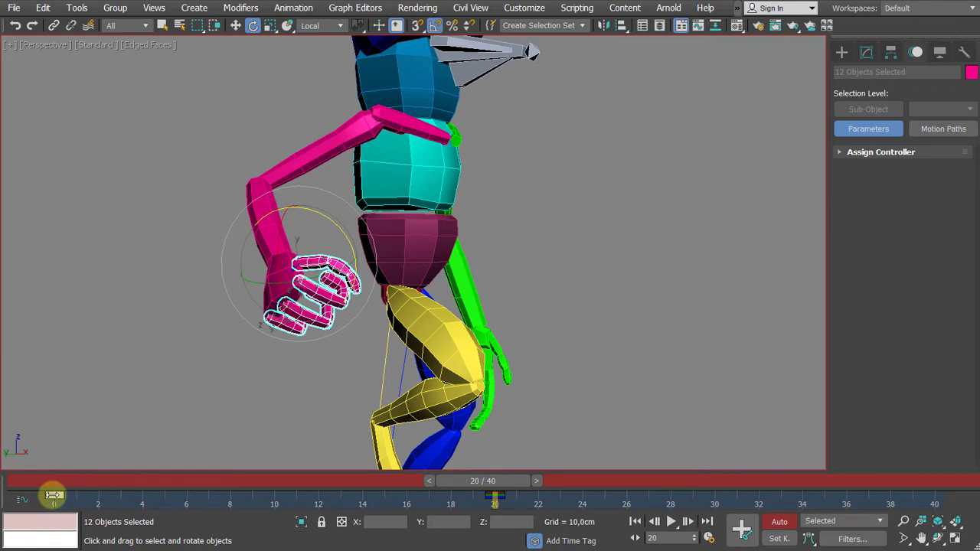
pyautogui.moveTo(53, 495); pyautogui.dragTo(277, 503)
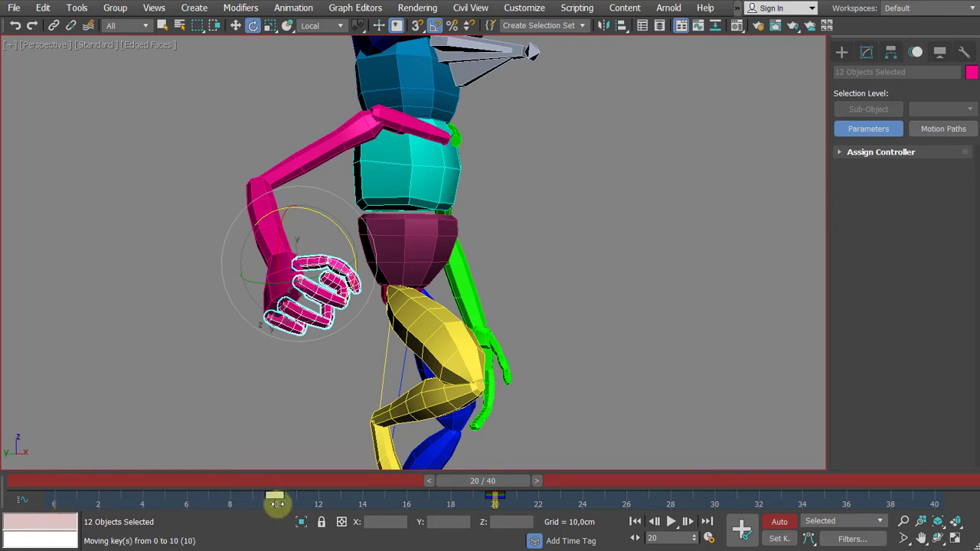
# Go to frame 19 and show the frog mesh again to examine the fist's deformation up close.
pyautogui.moveTo(482, 481); pyautogui.dragTo(481, 534)
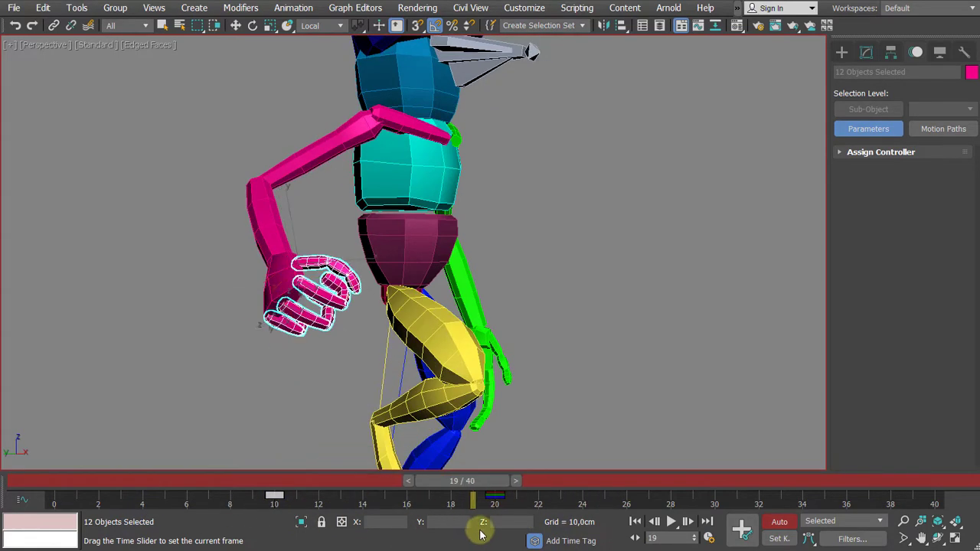
pyautogui.moveTo(169, 393); pyautogui.dragTo(186, 375, button='middle')
pyautogui.scroll(-3, 175, 358)
pyautogui.hotkey('shift', 'g')
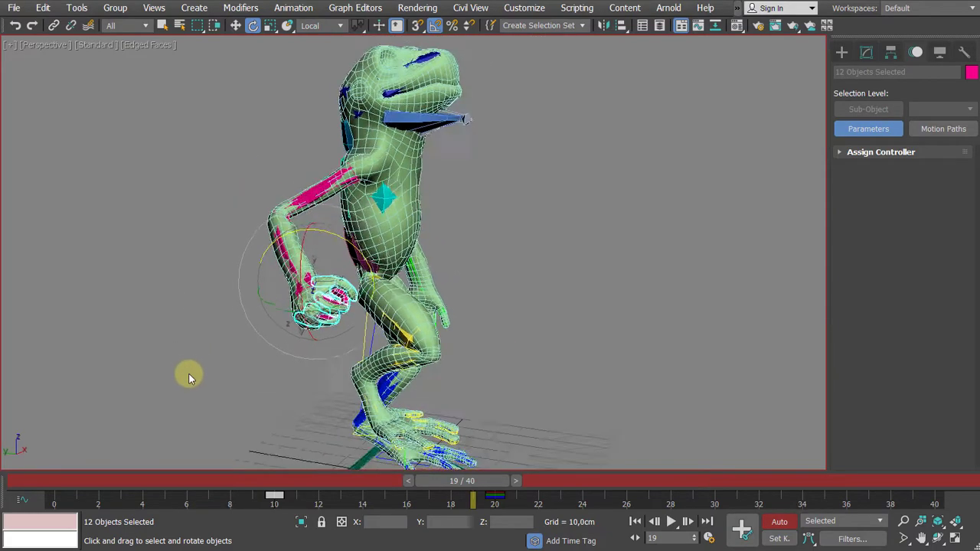
pyautogui.scroll(4, 214, 364)
pyautogui.moveTo(340, 316); pyautogui.dragTo(675, 374, button='middle')
pyautogui.scroll(3, 298, 327)
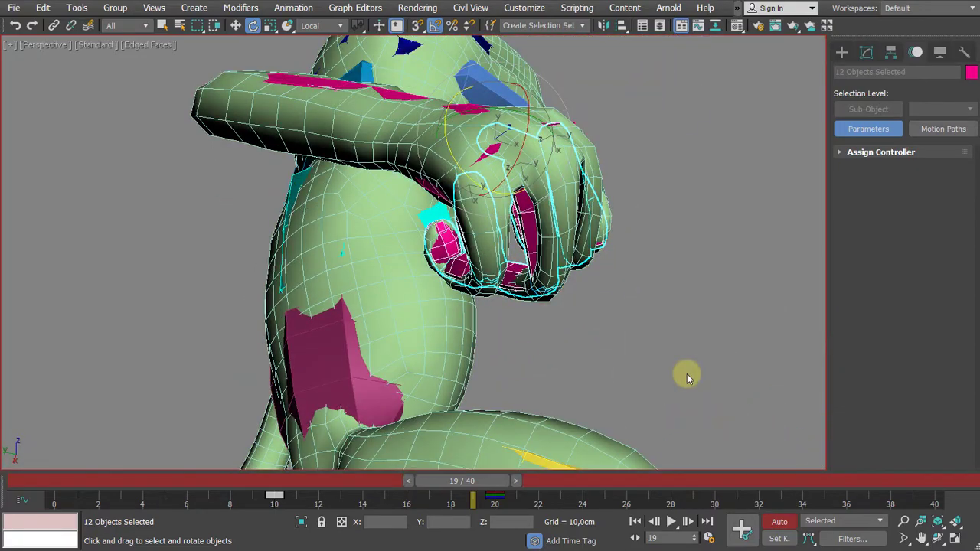
# Turn off Auto Key and scrub back to frame 16 to examine how the mesh follows the fingers.
pyautogui.moveTo(475, 484); pyautogui.dragTo(432, 494)
pyautogui.press('e')
pyautogui.keyDown('alt'); pyautogui.moveTo(648, 346); pyautogui.dragTo(333, 223, button='middle'); pyautogui.keyUp('alt')
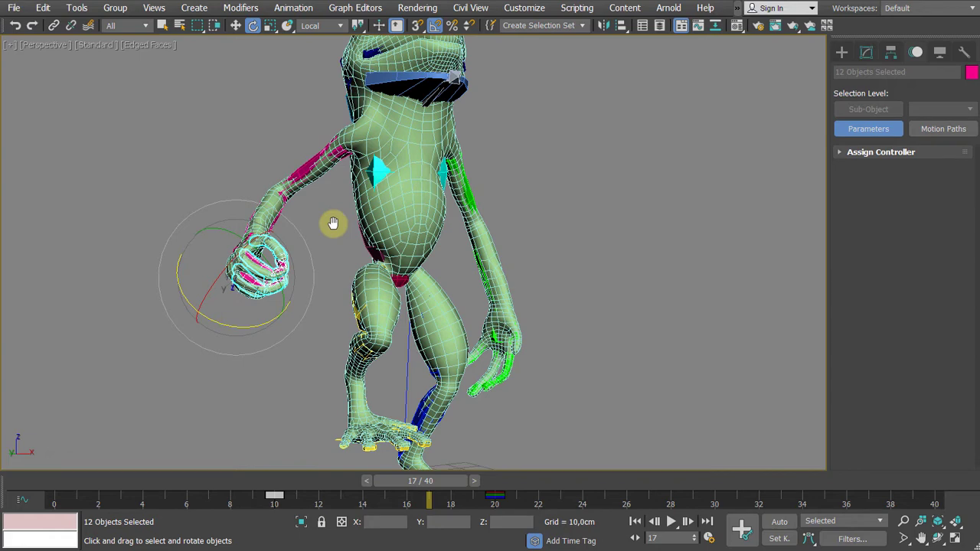
pyautogui.scroll(5, 454, 202)
pyautogui.moveTo(433, 478); pyautogui.dragTo(407, 481)
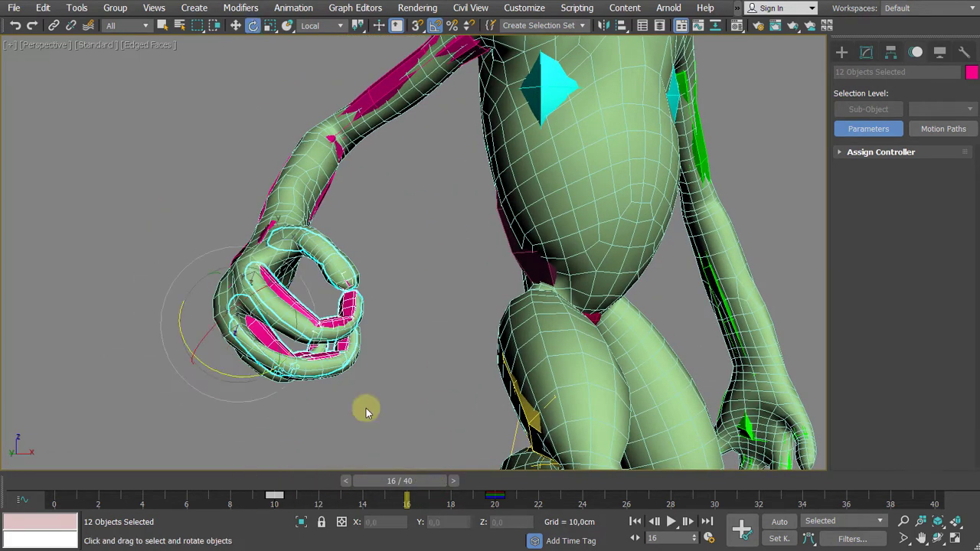
# Select the frog mesh, start editing its Skin envelopes, and select the base bone's envelope of a finger on the right hand.
pyautogui.click(288, 191)
pyautogui.keyDown('alt'); pyautogui.moveTo(399, 200); pyautogui.dragTo(376, 224, button='middle'); pyautogui.keyUp('alt')
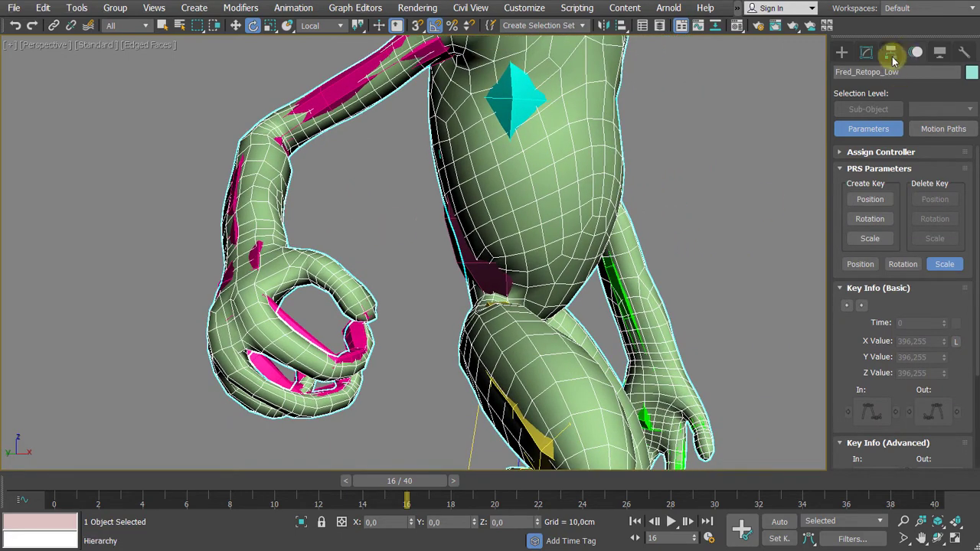
pyautogui.click(867, 52)
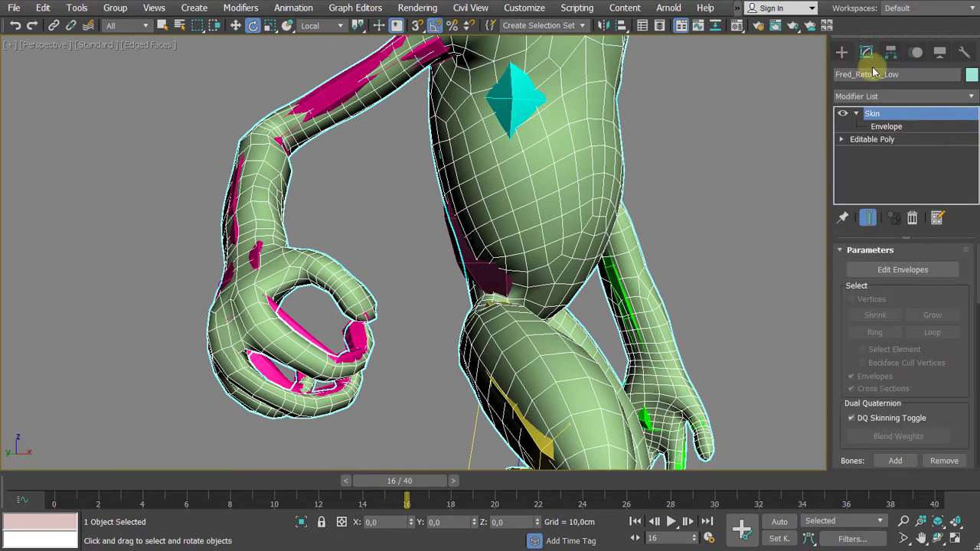
pyautogui.click(891, 129)
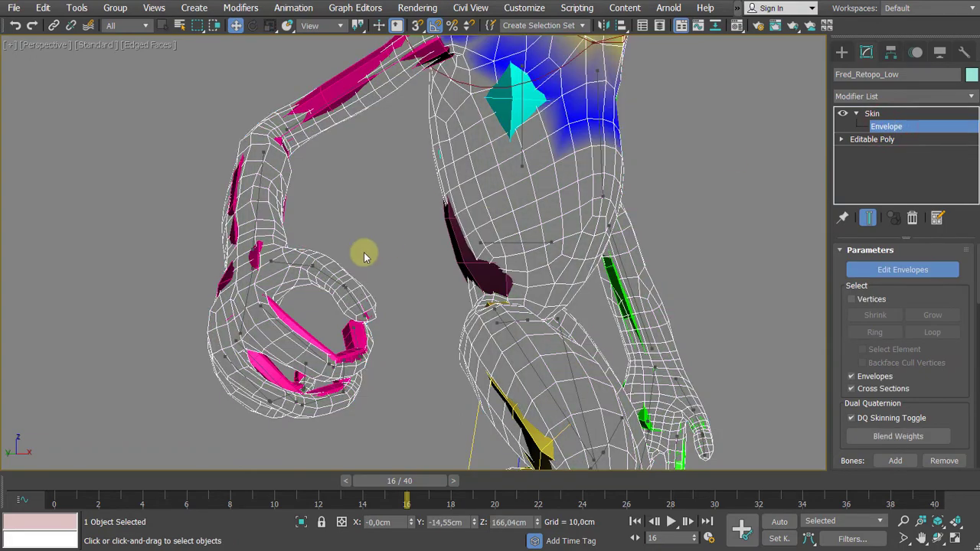
pyautogui.moveTo(338, 291); pyautogui.dragTo(408, 191, button='middle')
pyautogui.scroll(2, 407, 193)
pyautogui.click(369, 220)
pyautogui.keyDown('alt'); pyautogui.moveTo(368, 220); pyautogui.dragTo(308, 286, button='middle'); pyautogui.keyUp('alt')
pyautogui.scroll(-2, 289, 294)
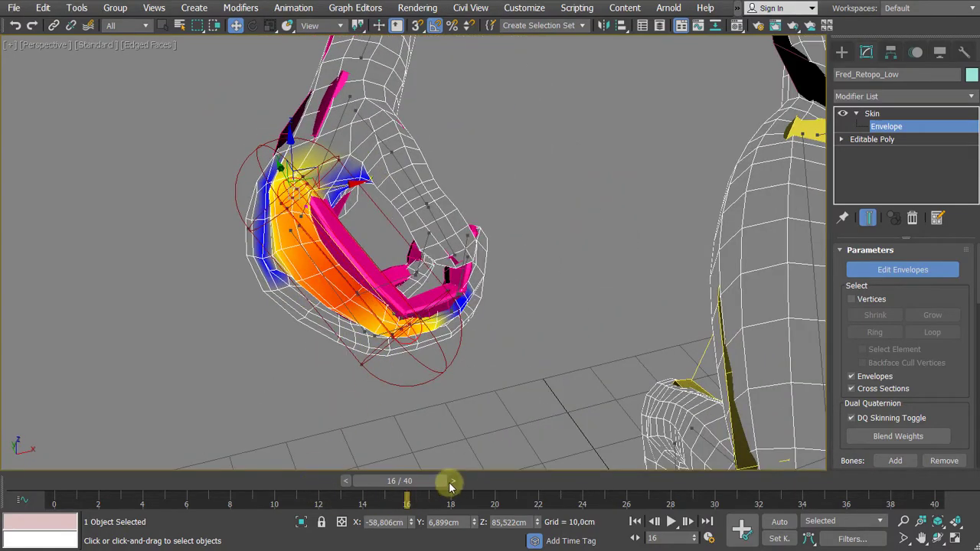
# Select the same finger's middle-segment envelope and shrink its outer cross-section by moving a handle about 3.2 cm along Y.
pyautogui.keyDown('alt'); pyautogui.moveTo(411, 353); pyautogui.dragTo(339, 271, button='middle'); pyautogui.keyUp('alt')
pyautogui.scroll(-2, 444, 295)
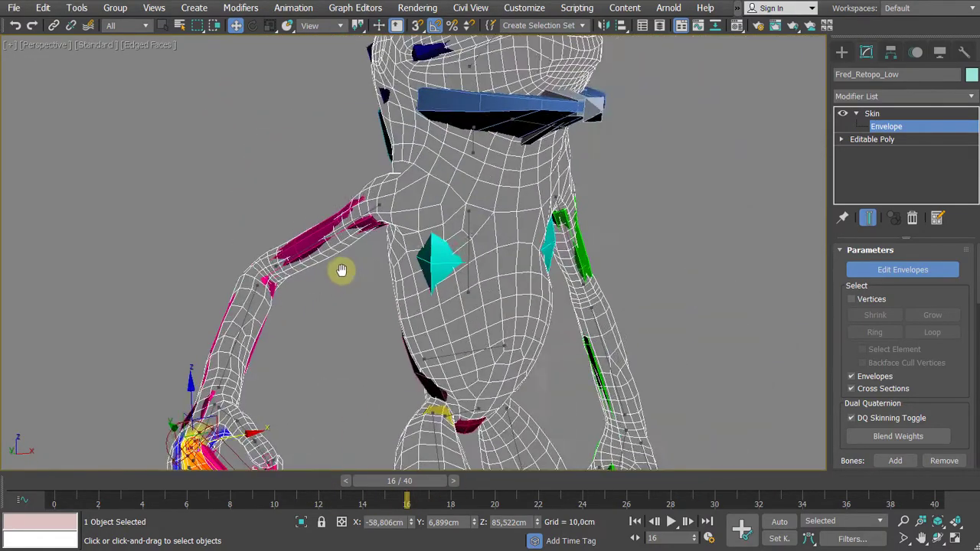
pyautogui.scroll(-3, 342, 268)
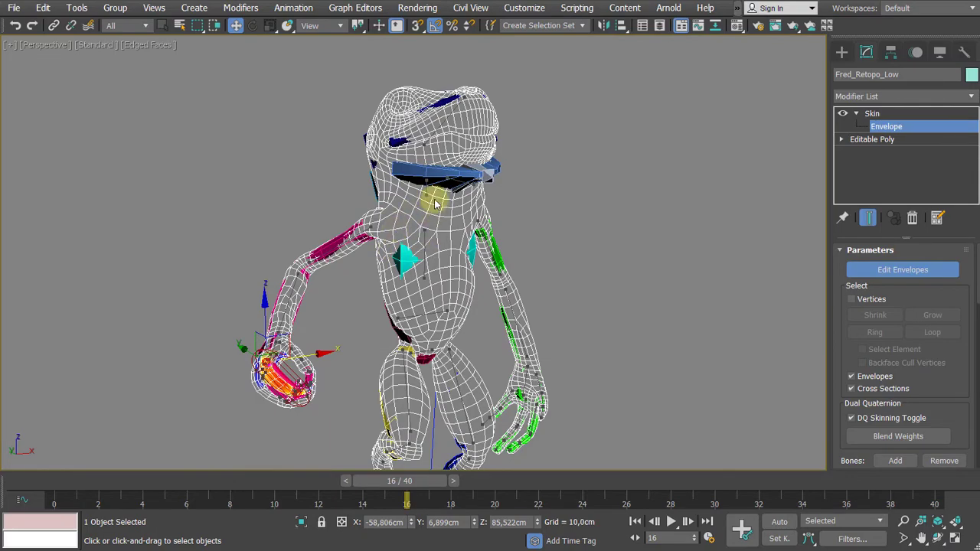
pyautogui.moveTo(317, 282); pyautogui.dragTo(414, 326, button='middle')
pyautogui.scroll(3, 378, 188)
pyautogui.scroll(5, 383, 260)
pyautogui.click(390, 296)
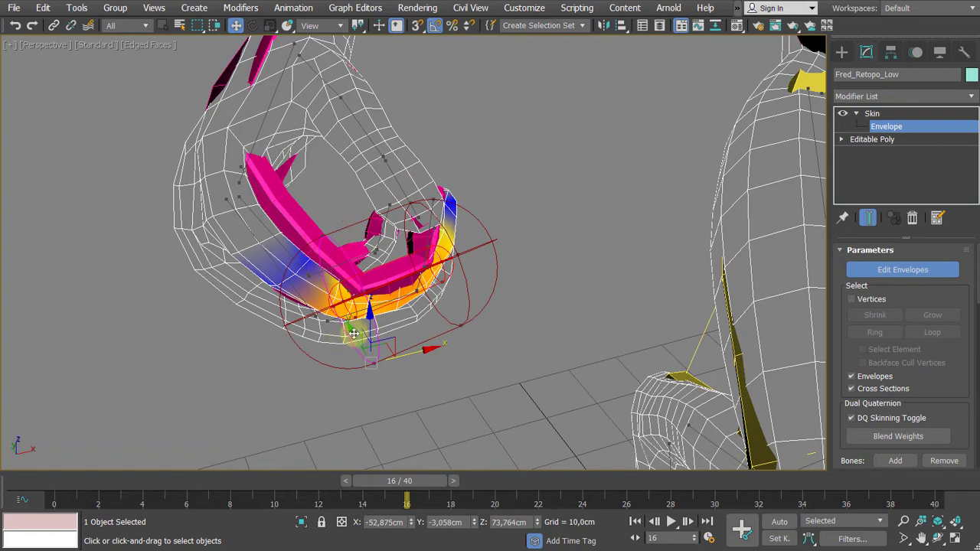
pyautogui.moveTo(355, 333); pyautogui.dragTo(343, 305)
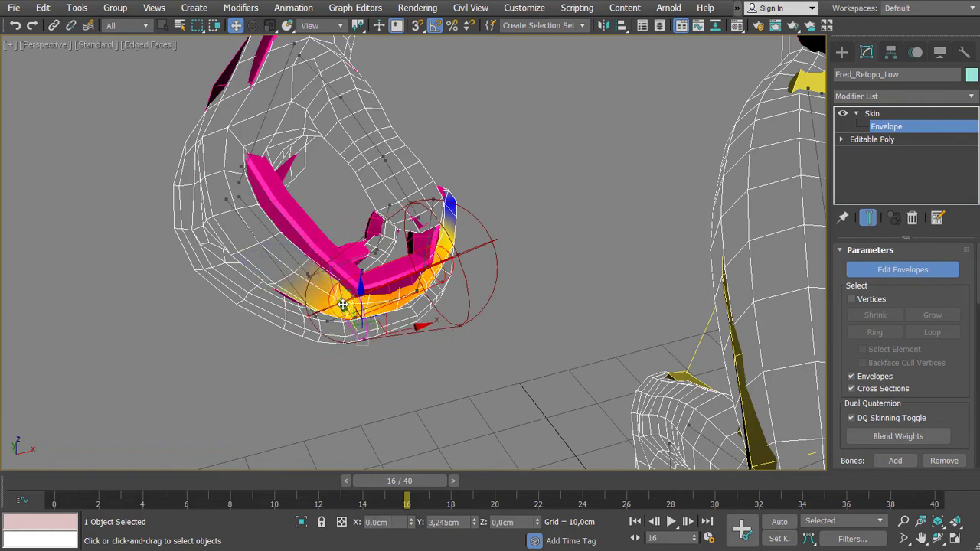
# Select the right palm bone's envelope and shrink its outer cross-section around the fingers.
pyautogui.click(266, 129)
pyautogui.keyDown('alt'); pyautogui.moveTo(263, 125); pyautogui.dragTo(259, 161, button='middle'); pyautogui.keyUp('alt')
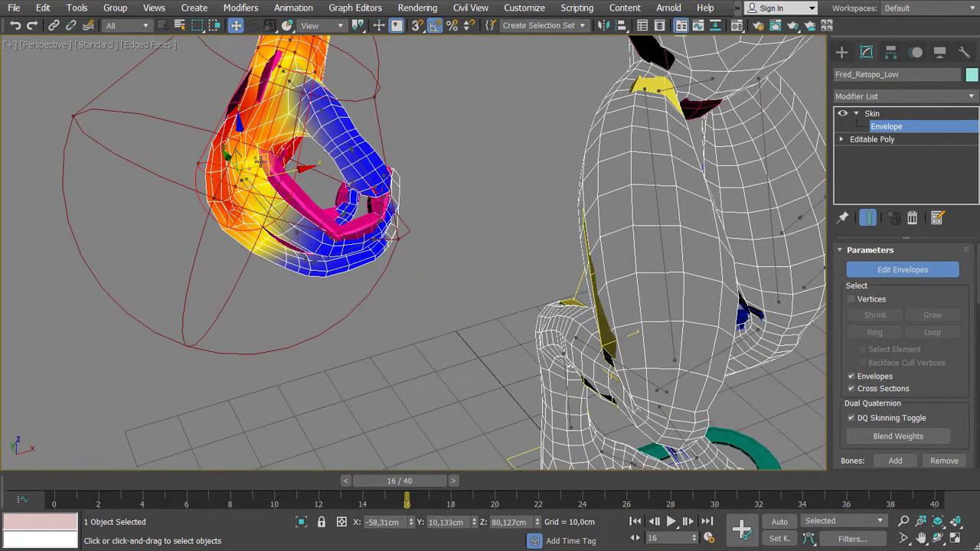
pyautogui.click(399, 241)
pyautogui.keyDown('alt'); pyautogui.moveTo(394, 245); pyautogui.dragTo(419, 220, button='middle'); pyautogui.keyUp('alt')
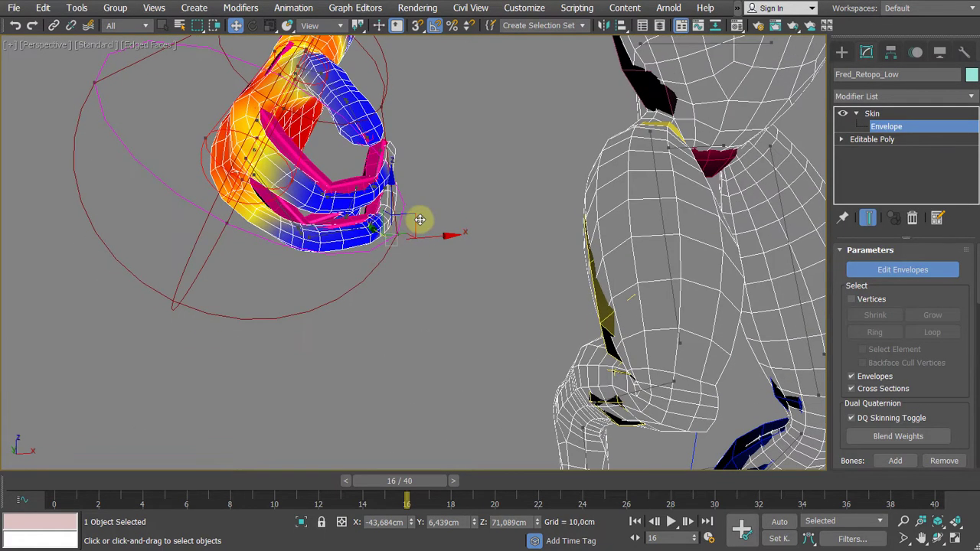
pyautogui.moveTo(414, 220); pyautogui.dragTo(327, 205)
pyautogui.keyDown('alt'); pyautogui.moveTo(327, 206); pyautogui.dragTo(290, 211, button='middle'); pyautogui.keyUp('alt')
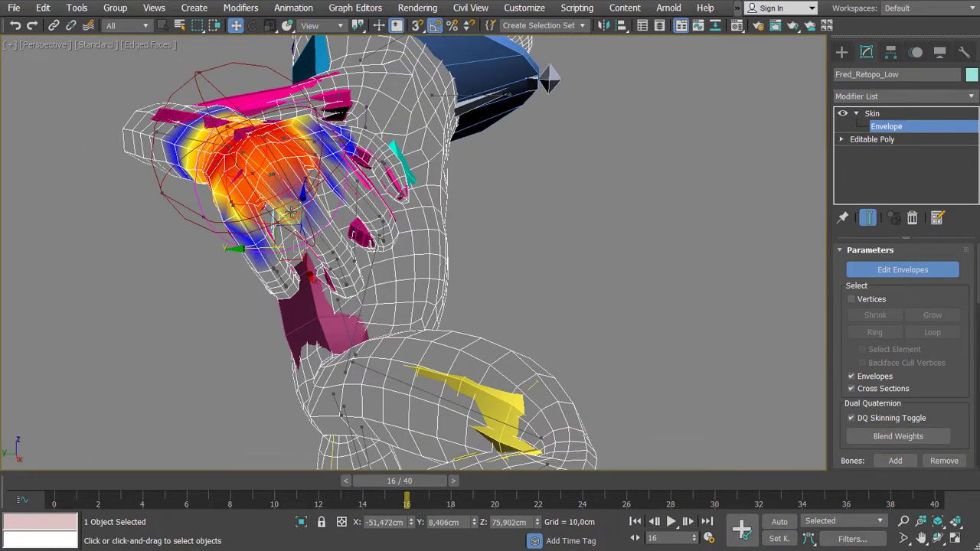
pyautogui.moveTo(305, 209); pyautogui.dragTo(300, 215)
# Reposition the knuckle end of the middle finger's base envelope, and compare its weights with the adjacent finger and palm envelopes.
pyautogui.keyDown('alt'); pyautogui.moveTo(278, 221); pyautogui.dragTo(196, 218, button='middle'); pyautogui.keyUp('alt')
pyautogui.click(191, 217)
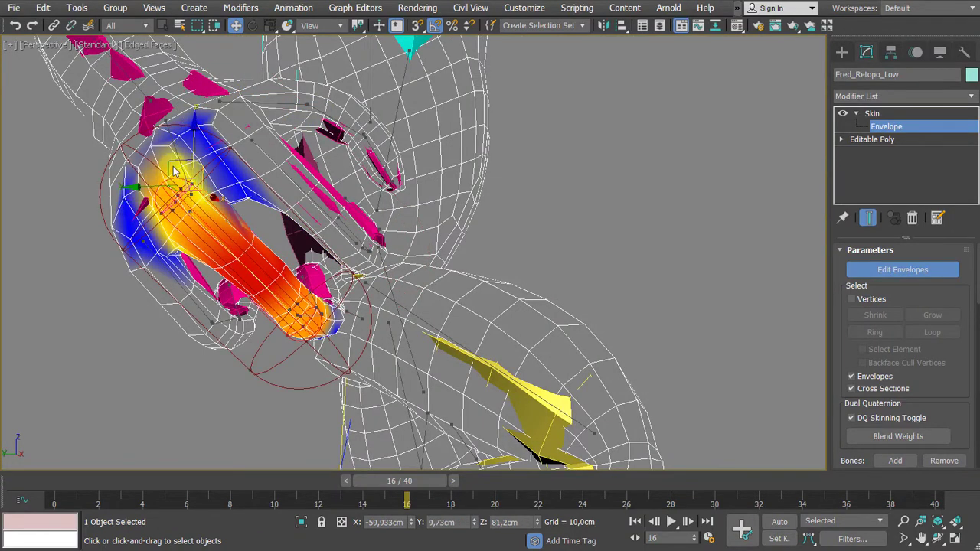
pyautogui.moveTo(175, 163); pyautogui.dragTo(196, 150)
pyautogui.keyDown('alt'); pyautogui.moveTo(222, 162); pyautogui.dragTo(230, 191, button='middle'); pyautogui.keyUp('alt')
pyautogui.click(255, 158)
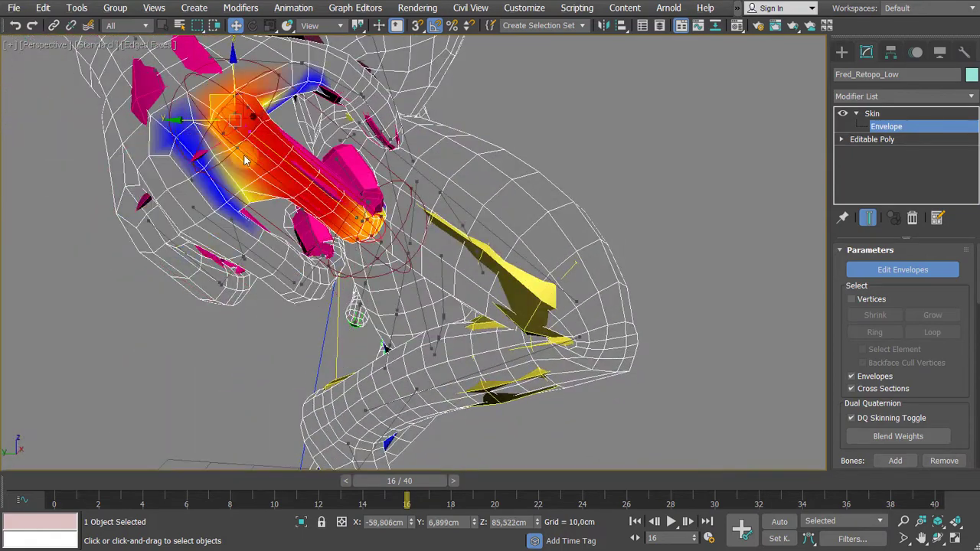
pyautogui.click(193, 177)
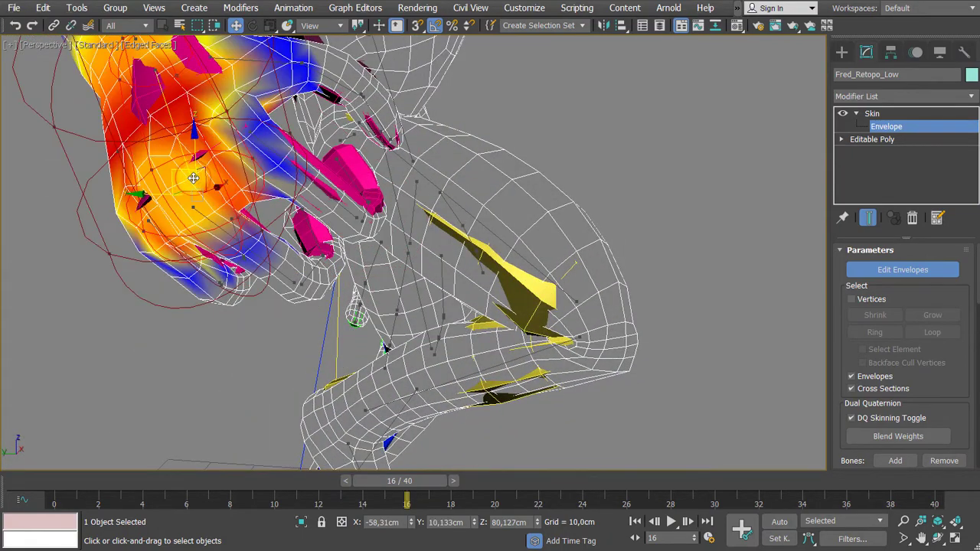
# Adjust the knuckle ends of the index and outer fingers' base envelopes, shifting the outer finger's about -1.3 cm along Y.
pyautogui.keyDown('alt'); pyautogui.moveTo(273, 155); pyautogui.dragTo(269, 106, button='middle'); pyautogui.keyUp('alt')
pyautogui.click(274, 166)
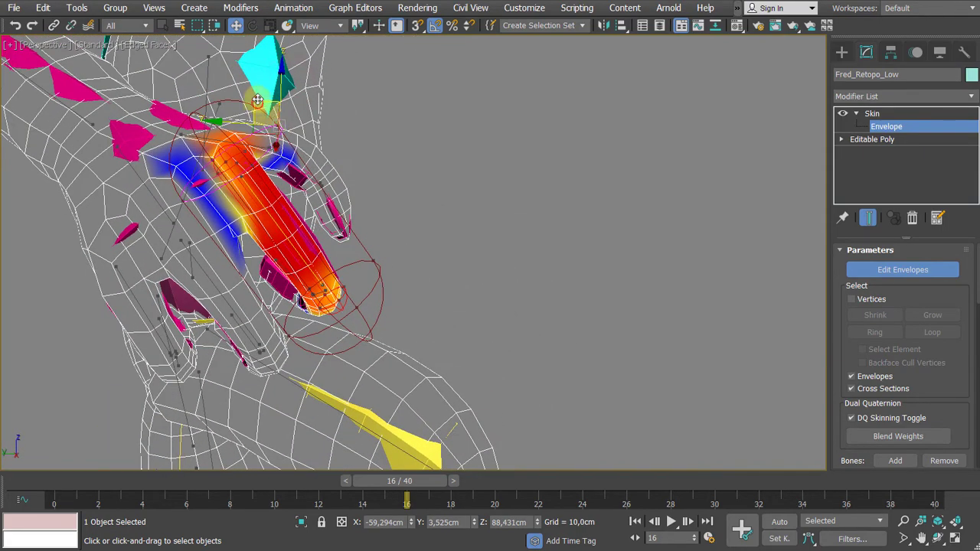
pyautogui.moveTo(257, 102); pyautogui.dragTo(263, 94)
pyautogui.keyDown('alt'); pyautogui.moveTo(284, 172); pyautogui.dragTo(183, 251, button='middle'); pyautogui.keyUp('alt')
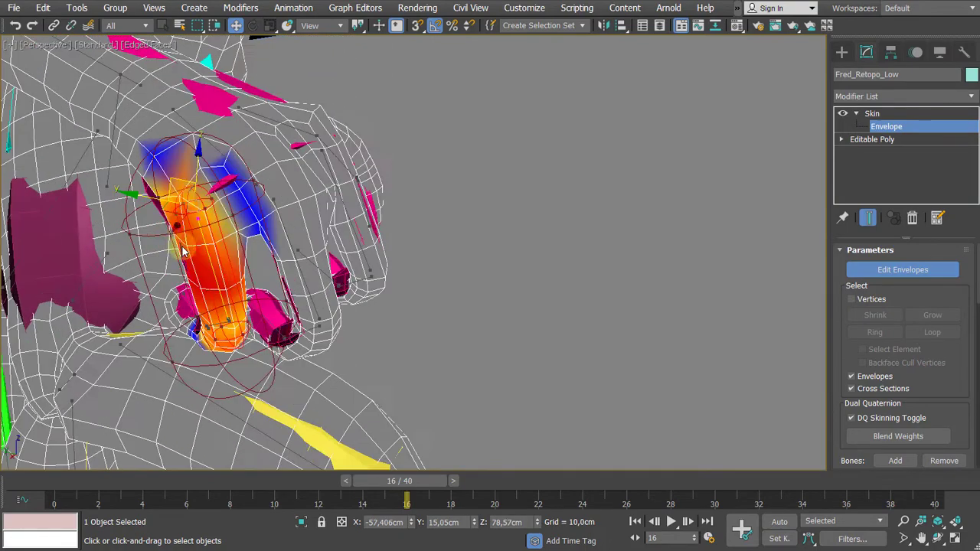
pyautogui.moveTo(132, 197); pyautogui.dragTo(157, 199)
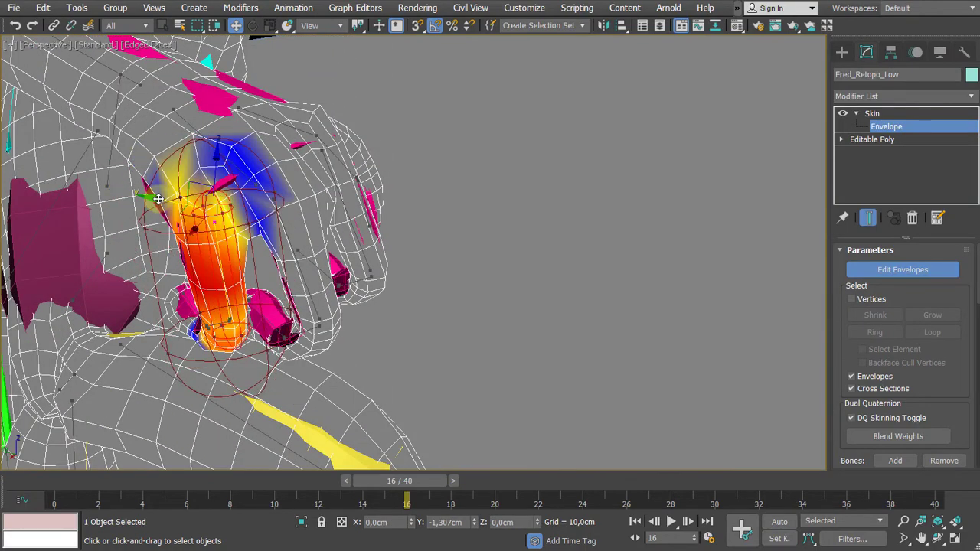
pyautogui.keyDown('alt'); pyautogui.moveTo(150, 201); pyautogui.dragTo(236, 271, button='middle'); pyautogui.keyUp('alt')
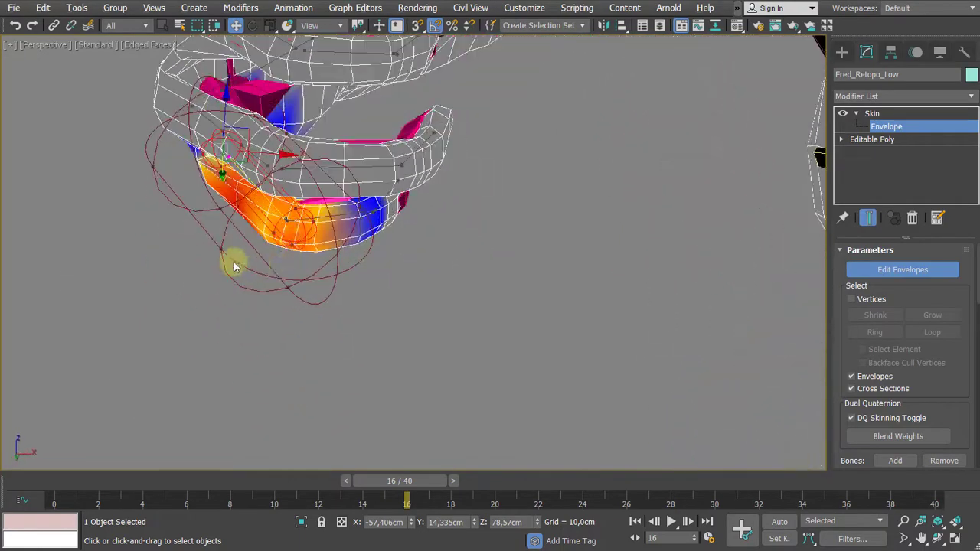
# Shrink the outer cross-section of the outer finger's base envelope and that of its next envelope towards the fingertip.
pyautogui.click(223, 250)
pyautogui.moveTo(262, 242); pyautogui.dragTo(293, 247)
pyautogui.keyDown('alt'); pyautogui.moveTo(333, 218); pyautogui.dragTo(378, 219, button='middle'); pyautogui.keyUp('alt')
pyautogui.click(393, 193)
pyautogui.scroll(2, 378, 217)
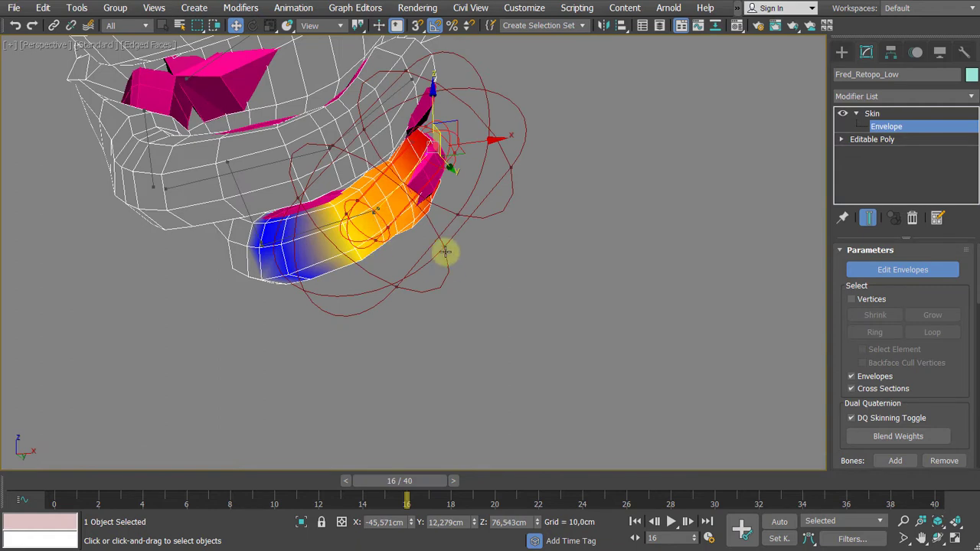
pyautogui.click(442, 245)
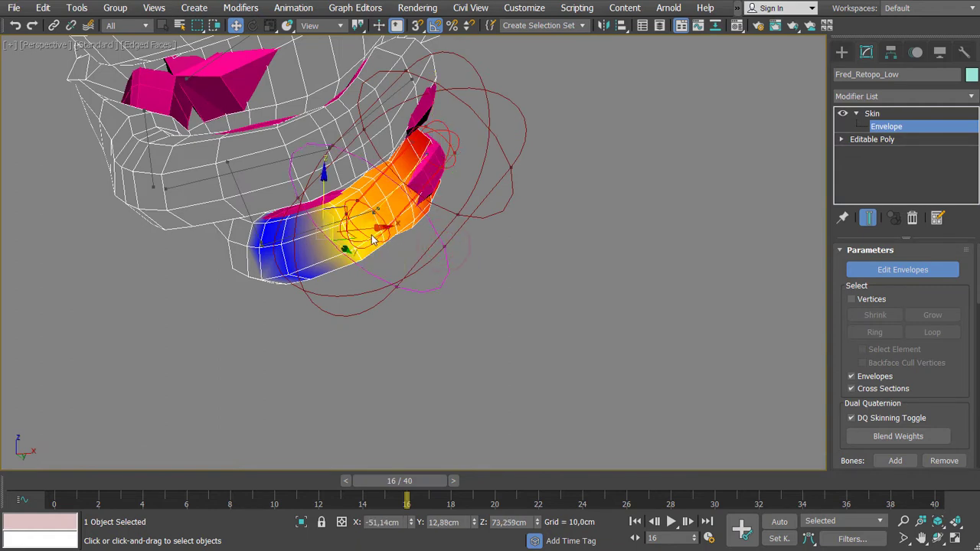
pyautogui.moveTo(373, 237); pyautogui.dragTo(417, 248)
# Tighten the outer finger's middle-segment envelope by moving its ends inward and adjusting its outer cross-section handles.
pyautogui.keyDown('alt'); pyautogui.moveTo(416, 346); pyautogui.dragTo(335, 201, button='middle'); pyautogui.keyUp('alt')
pyautogui.scroll(3, 335, 201)
pyautogui.keyDown('alt'); pyautogui.moveTo(260, 218); pyautogui.dragTo(249, 146, button='middle'); pyautogui.keyUp('alt')
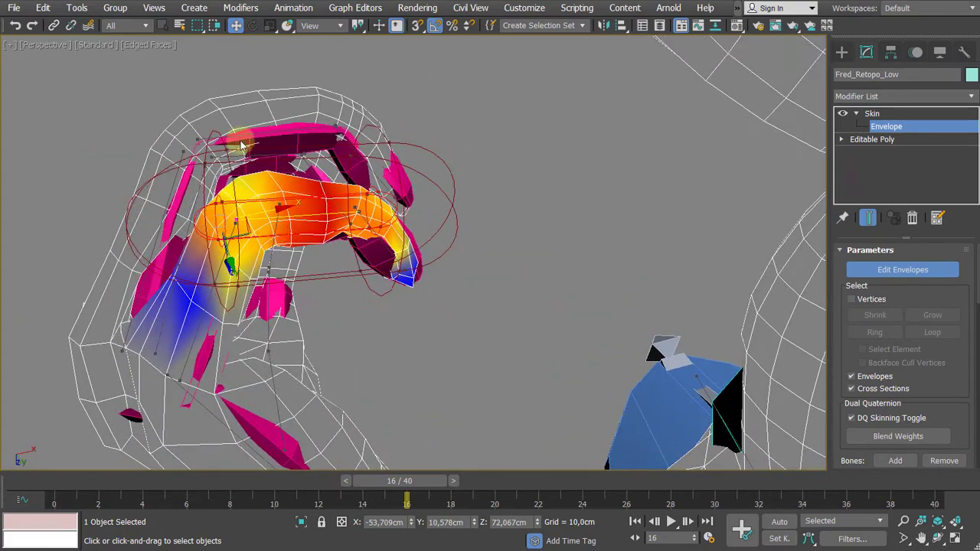
pyautogui.moveTo(265, 212); pyautogui.dragTo(301, 224)
pyautogui.keyDown('alt'); pyautogui.moveTo(300, 223); pyautogui.dragTo(363, 229, button='middle'); pyautogui.keyUp('alt')
pyautogui.click(357, 209)
pyautogui.moveTo(423, 197); pyautogui.dragTo(377, 199)
pyautogui.click(360, 152)
pyautogui.moveTo(358, 310)
pyautogui.mouseDown()
pyautogui.moveTo(359, 294)
pyautogui.moveTo(357, 309)
pyautogui.moveTo(370, 305)
pyautogui.mouseUp()
pyautogui.moveTo(409, 263); pyautogui.dragTo(406, 265)
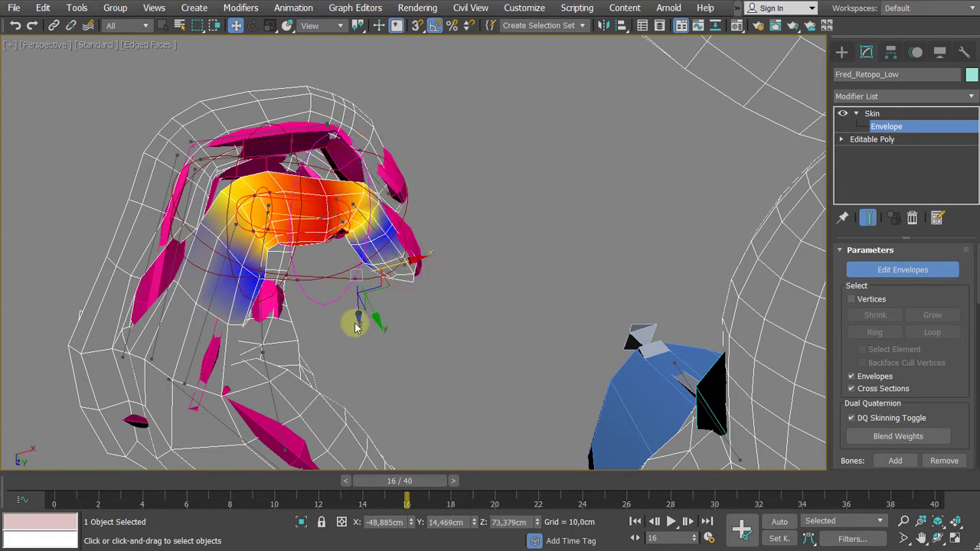
pyautogui.moveTo(377, 312); pyautogui.dragTo(380, 301)
pyautogui.keyDown('alt'); pyautogui.moveTo(407, 300); pyautogui.dragTo(439, 247, button='middle'); pyautogui.keyUp('alt')
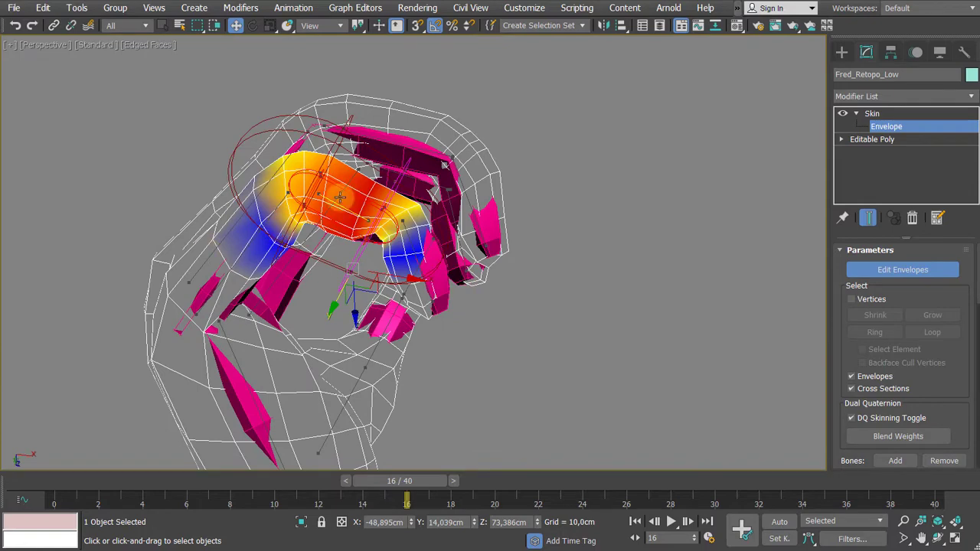
# Select the neighbouring finger's middle-segment envelope and move both its ends inward, the fingertip-side end about -2.6 cm along X.
pyautogui.moveTo(310, 173); pyautogui.dragTo(316, 231, button='middle')
pyautogui.click(386, 186)
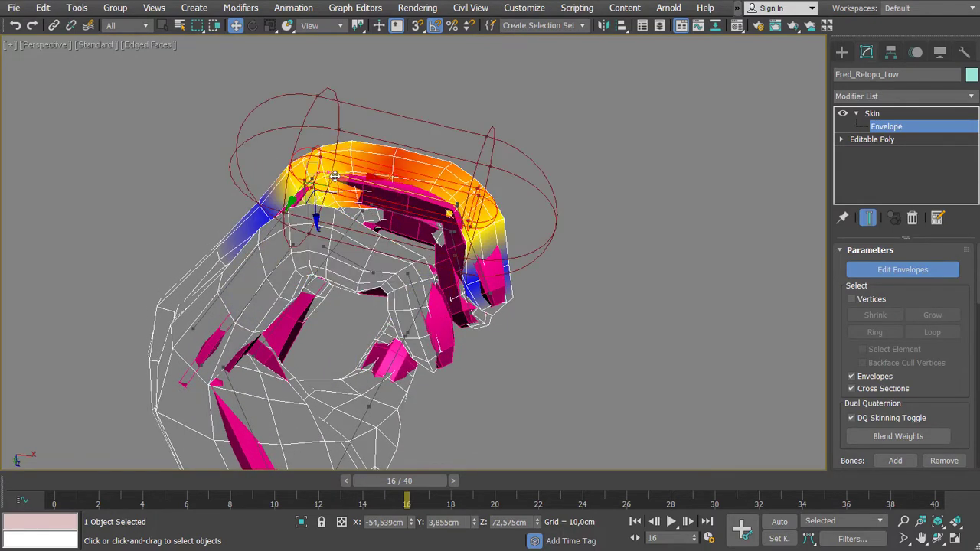
pyautogui.moveTo(367, 184); pyautogui.dragTo(398, 190)
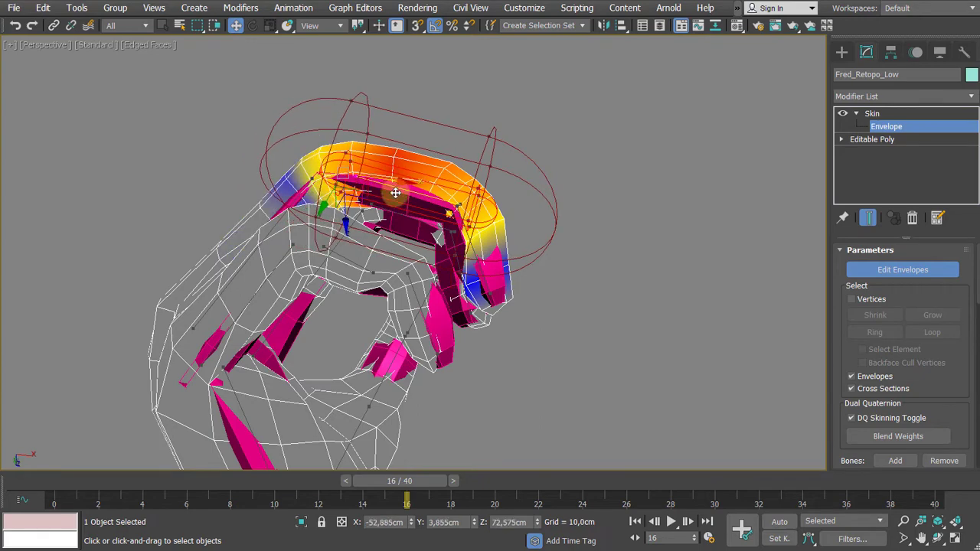
pyautogui.click(469, 209)
pyautogui.moveTo(464, 215)
pyautogui.keyDown('alt'); pyautogui.mouseDown(button='middle')
pyautogui.moveTo(477, 227)
pyautogui.moveTo(458, 215)
pyautogui.mouseUp(button='middle'); pyautogui.keyUp('alt')
pyautogui.moveTo(458, 216); pyautogui.dragTo(461, 202)
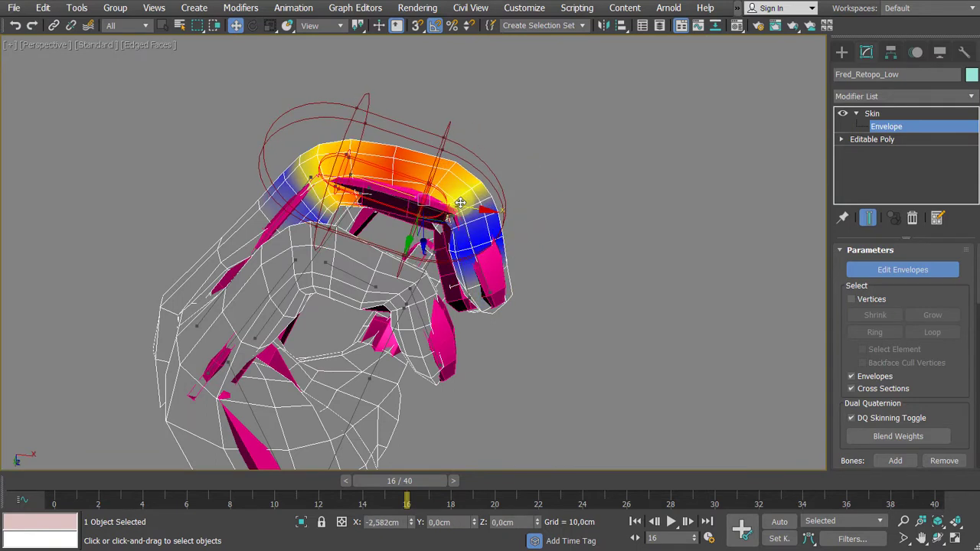
# Select the same finger's tip envelope and move its start further towards the fingertip, adjusting it slightly along X.
pyautogui.click(464, 229)
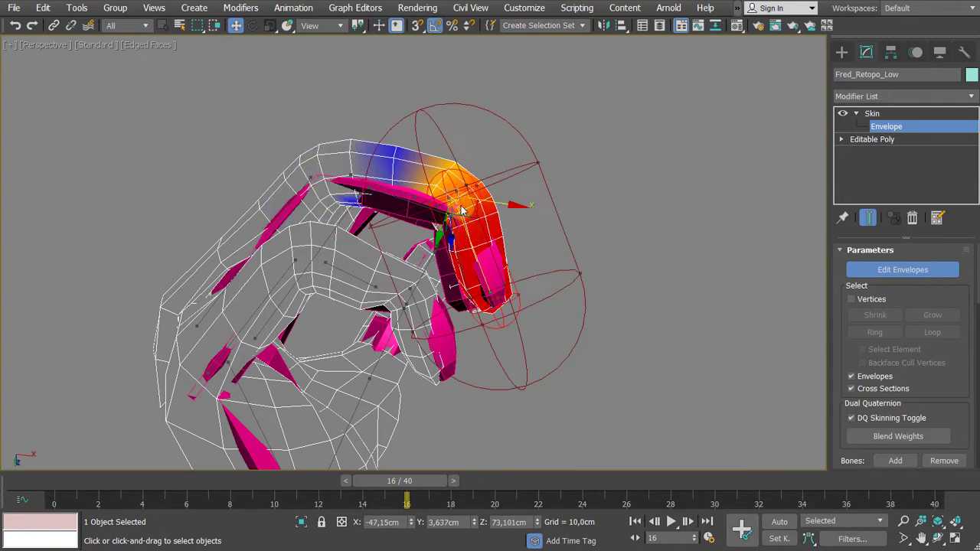
pyautogui.moveTo(449, 233); pyautogui.dragTo(458, 255)
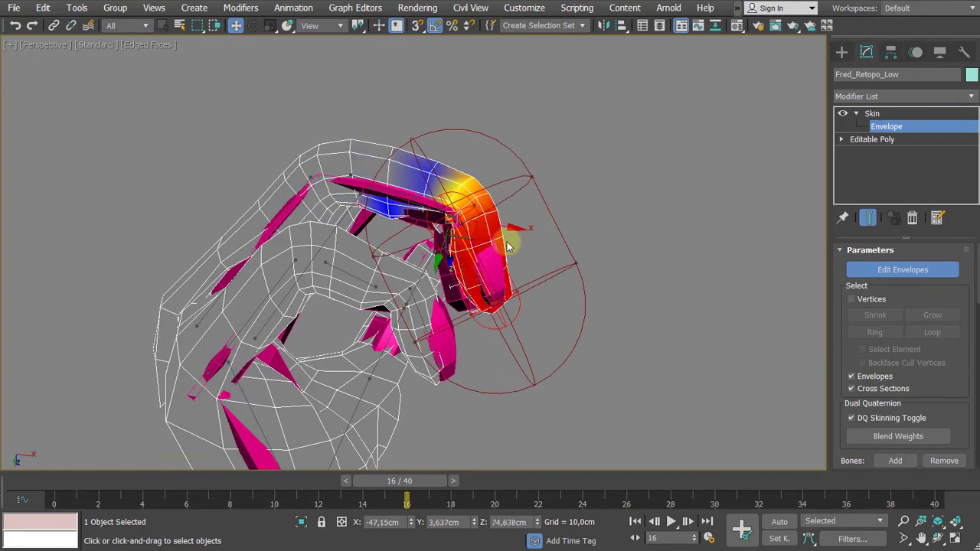
pyautogui.moveTo(512, 227); pyautogui.dragTo(522, 228)
# Scrub back to frame 13 and check the right hand's envelopes and mesh in different shading modes.
pyautogui.scroll(-5, 538, 252)
pyautogui.keyDown('alt'); pyautogui.moveTo(538, 252); pyautogui.dragTo(381, 226, button='middle'); pyautogui.keyUp('alt')
pyautogui.moveTo(414, 479); pyautogui.dragTo(370, 477)
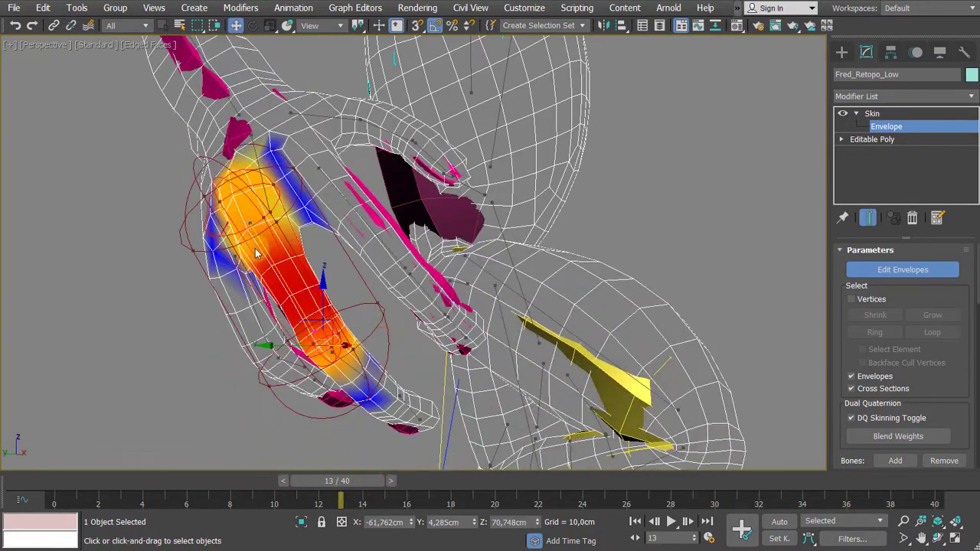
pyautogui.scroll(-3, 252, 259)
pyautogui.keyDown('alt'); pyautogui.moveTo(256, 265); pyautogui.dragTo(333, 378, button='middle'); pyautogui.keyUp('alt')
pyautogui.press('F3')
pyautogui.press('F3')
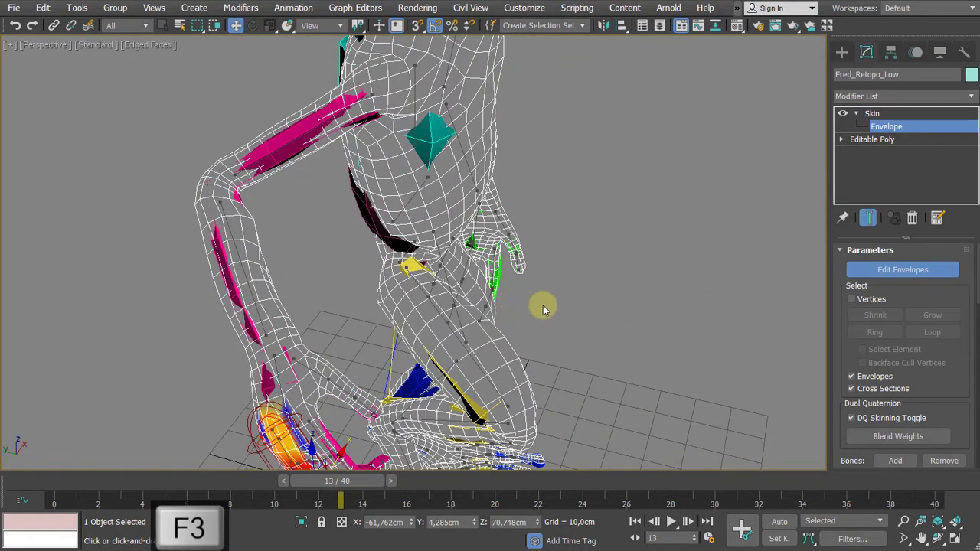
# Return to frame 0, view the whole frog, and leave envelope editing.
pyautogui.keyDown('alt'); pyautogui.moveTo(544, 309); pyautogui.dragTo(536, 281, button='middle'); pyautogui.keyUp('alt')
pyautogui.scroll(-3, 600, 305)
pyautogui.moveTo(600, 305); pyautogui.dragTo(546, 265, button='middle')
pyautogui.moveTo(339, 481); pyautogui.dragTo(66, 481)
pyautogui.scroll(-5, 545, 309)
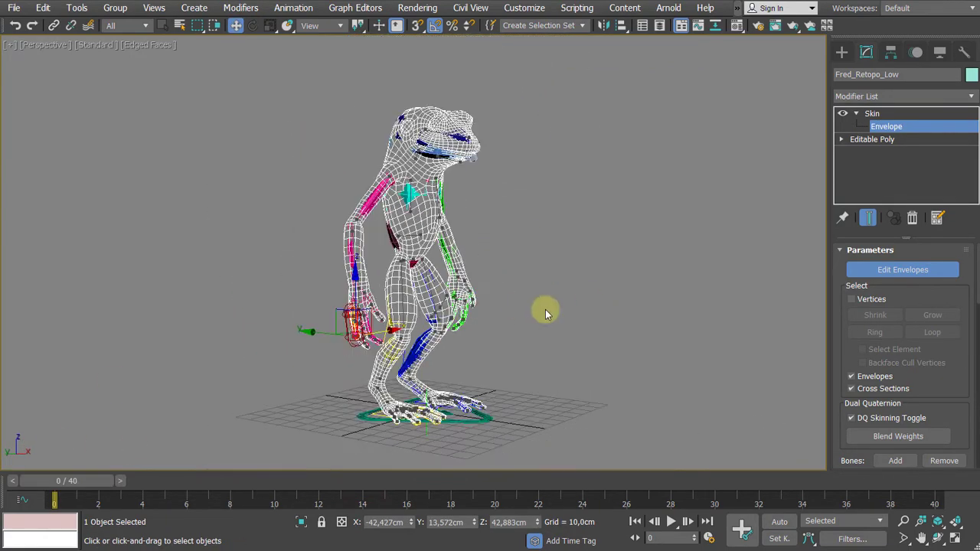
pyautogui.moveTo(546, 310); pyautogui.dragTo(523, 315, button='middle')
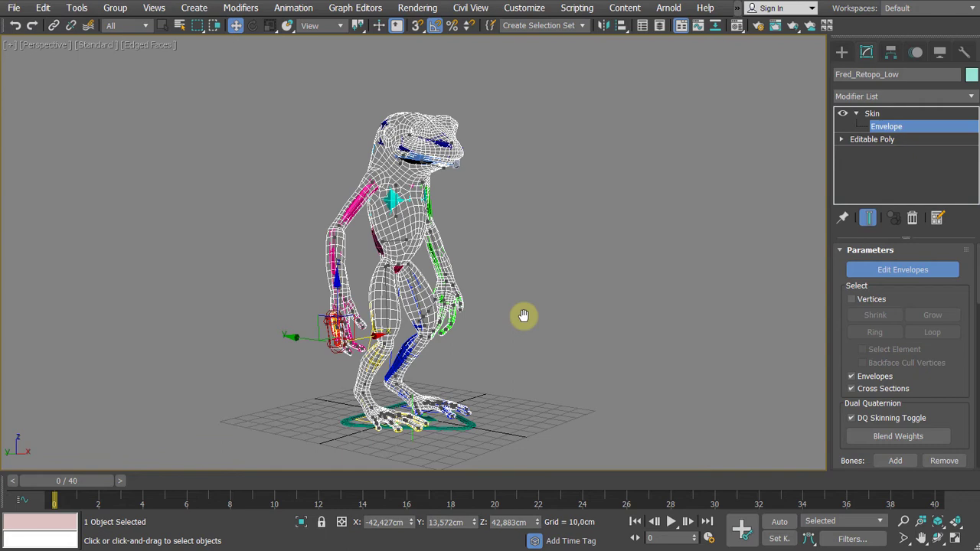
pyautogui.hotkey('alt', 'q')
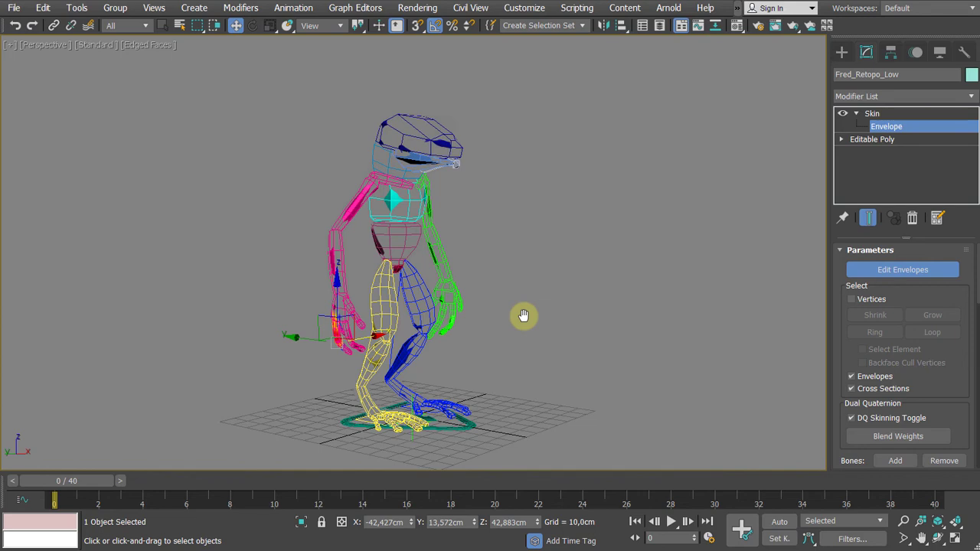
pyautogui.click(915, 52)
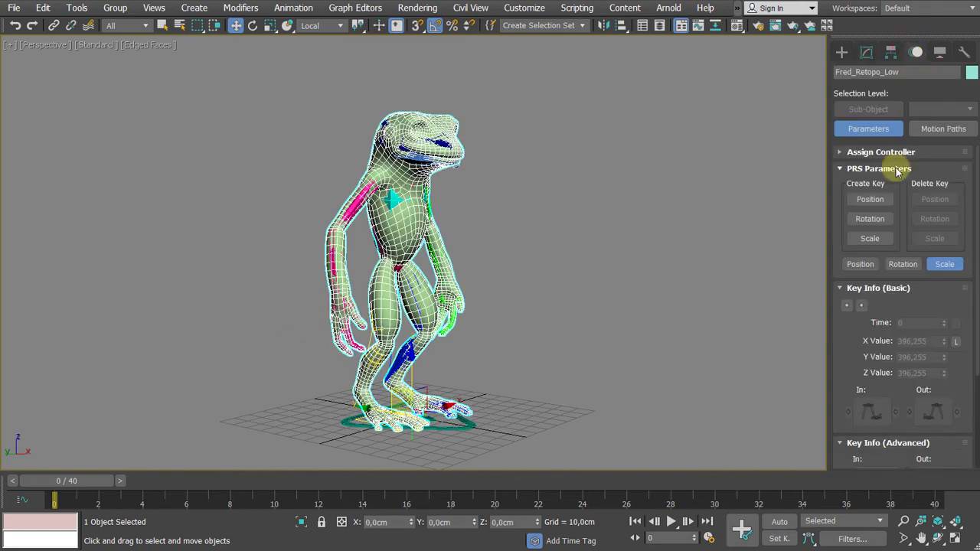